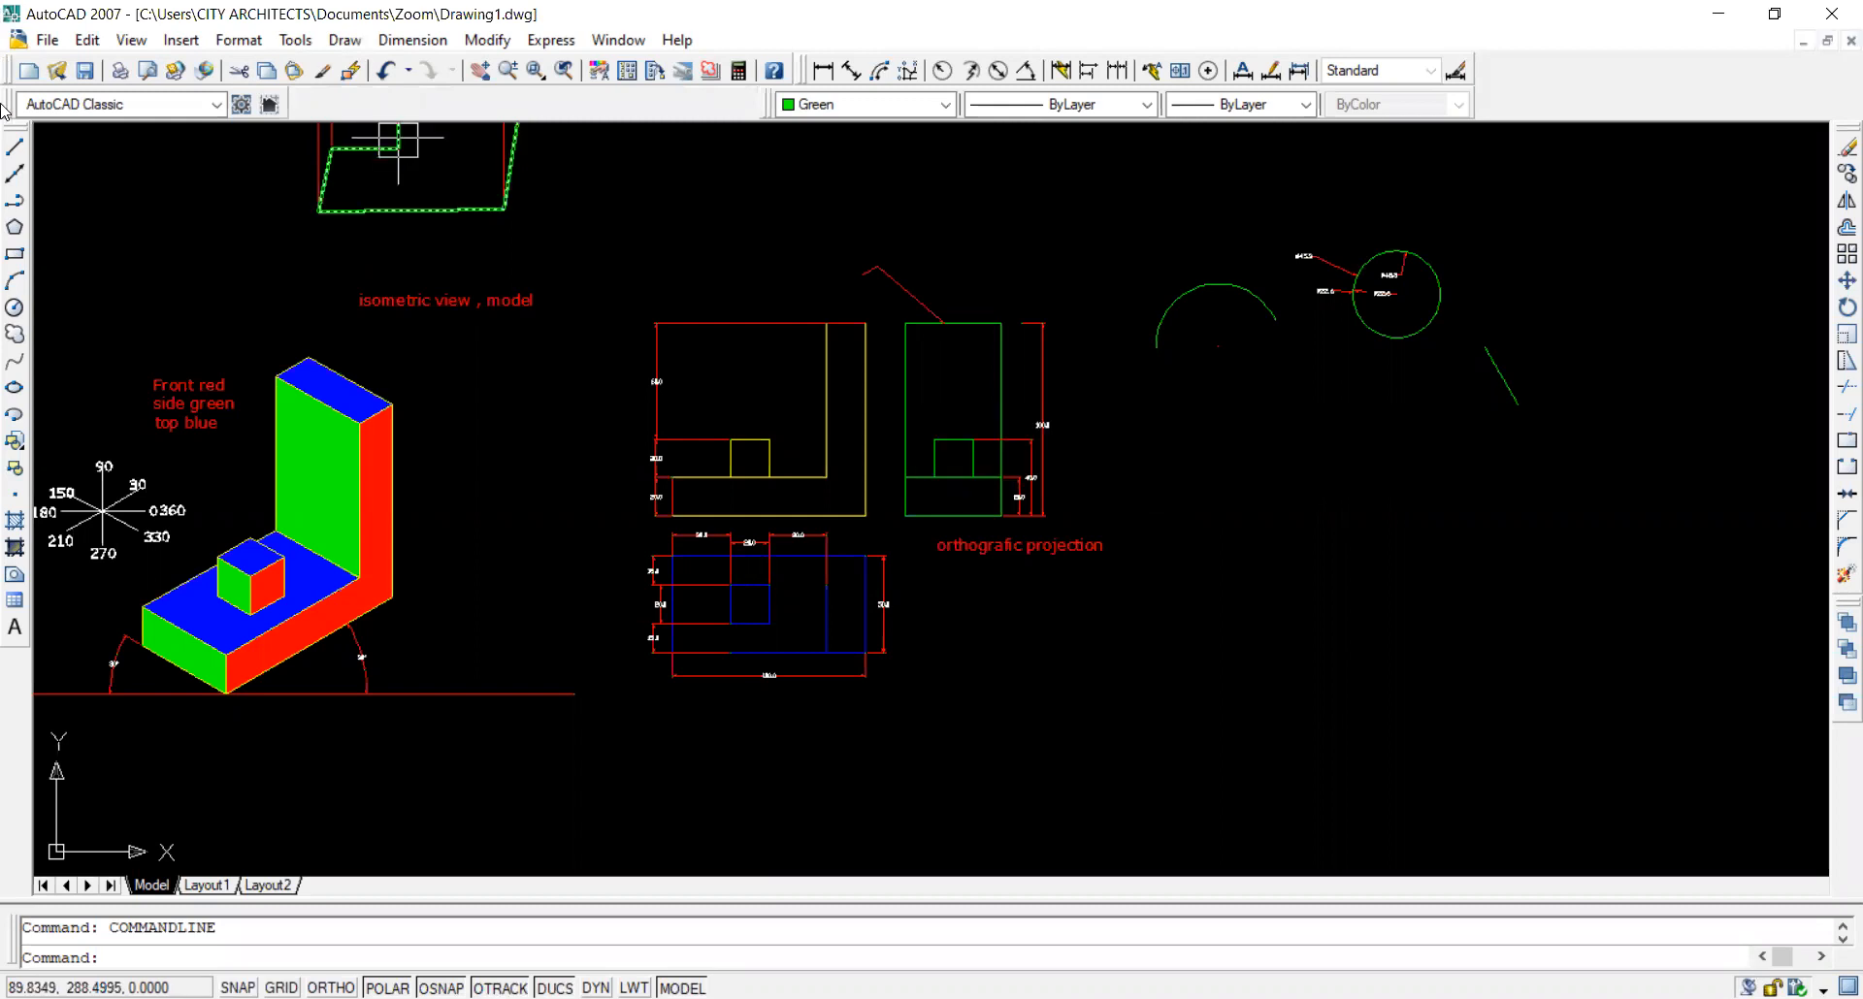
# Display the Layers toolbar and float it over the empty drawing area beside the orthographic views.
pyautogui.rightClick(10, 106)
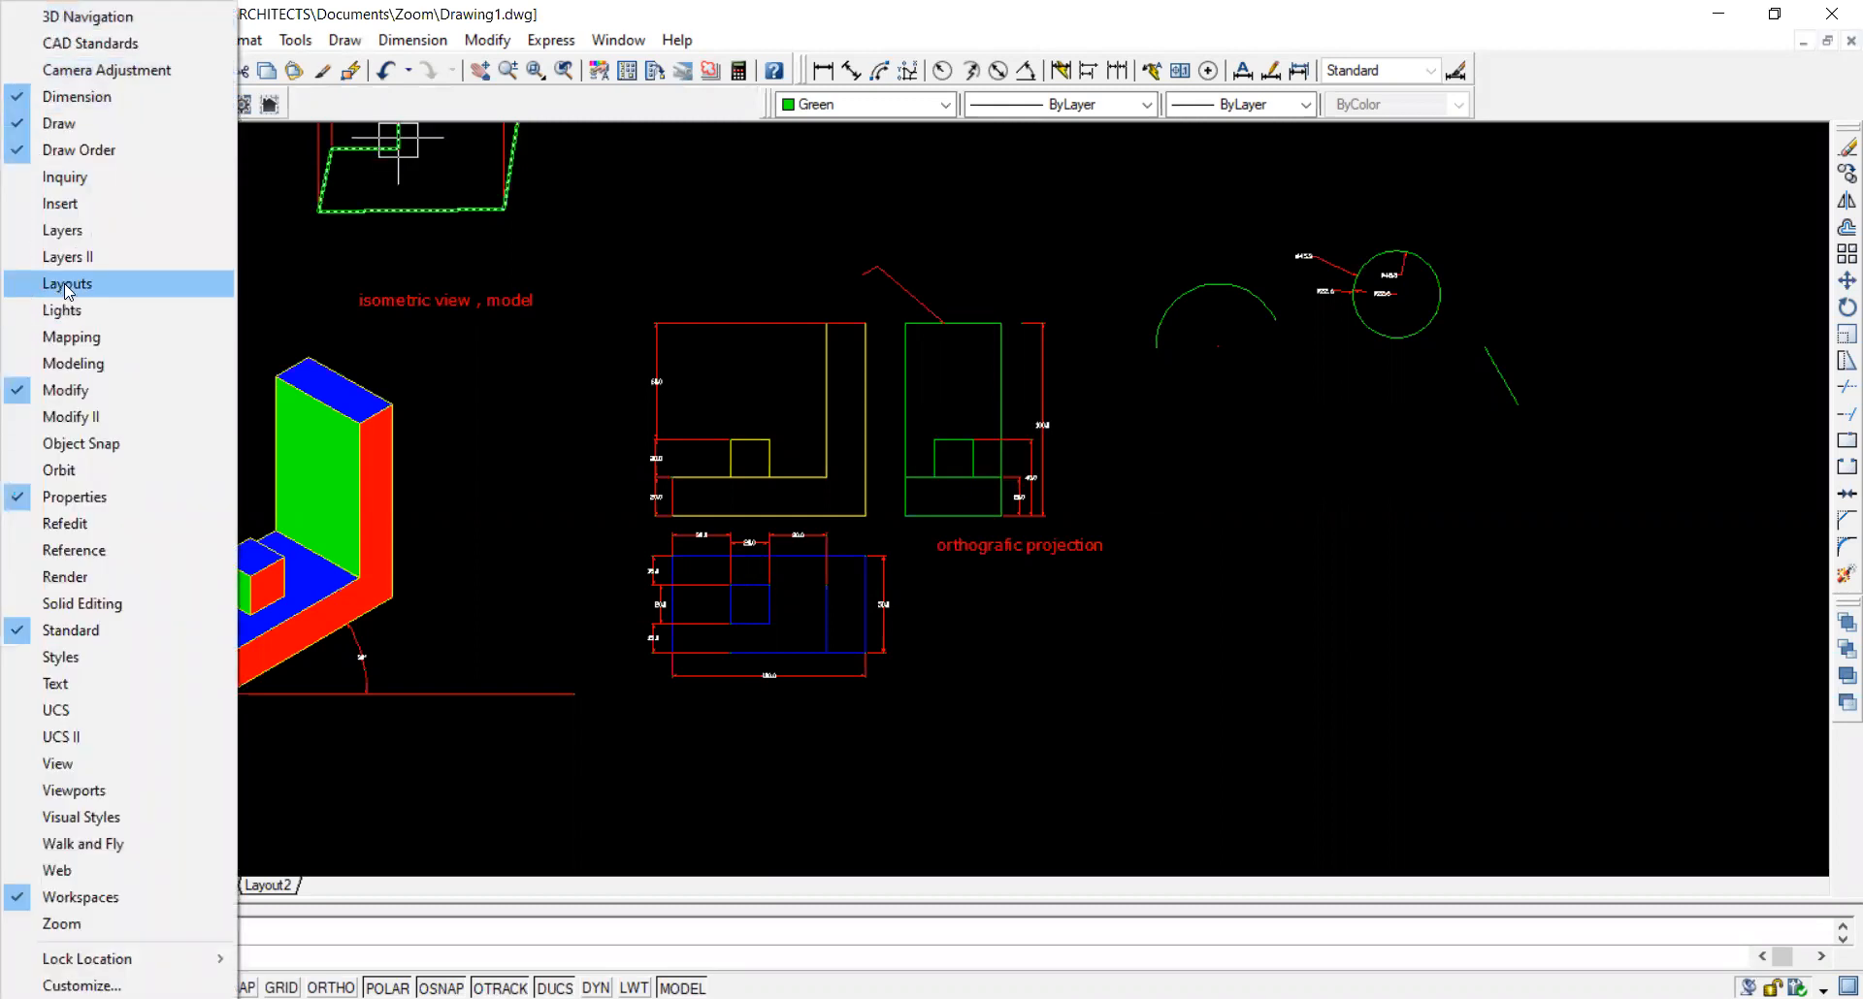
pyautogui.click(109, 231)
pyautogui.scroll(3, 1097, 574)
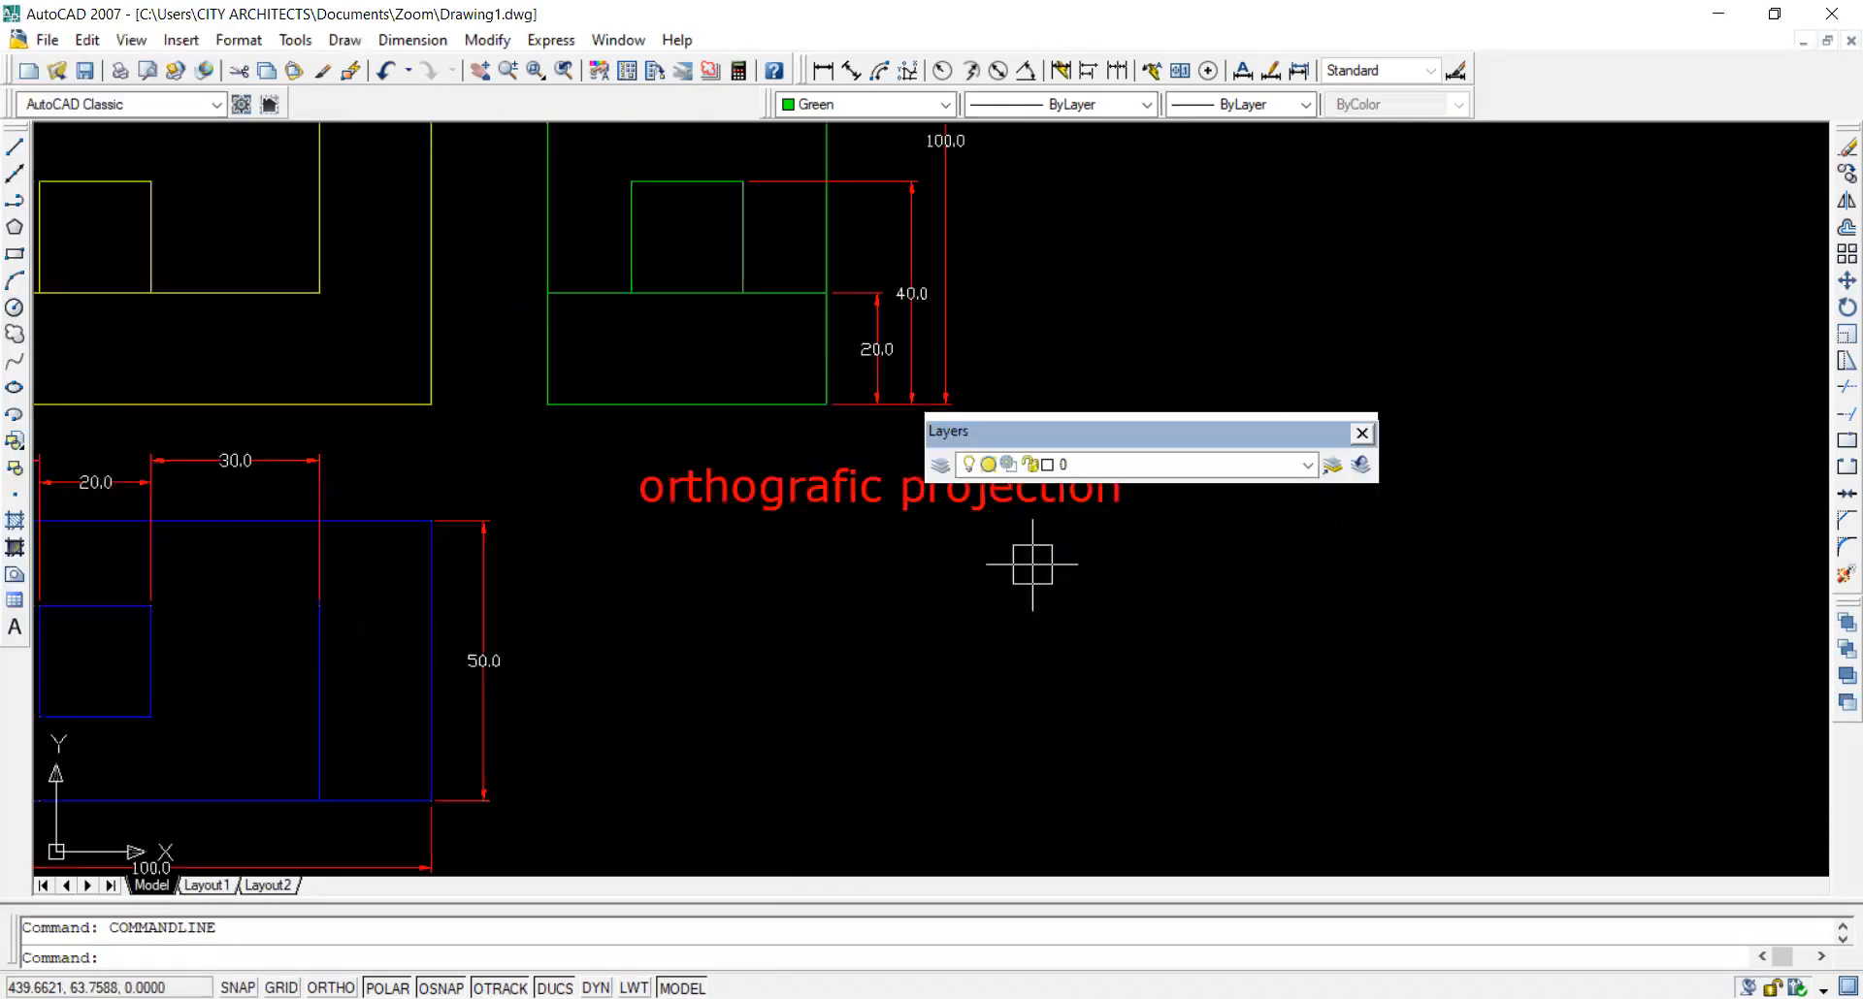
pyautogui.scroll(-3, 1028, 562)
pyautogui.moveTo(1098, 441); pyautogui.dragTo(1396, 497)
pyautogui.moveTo(1517, 520)
pyautogui.mouseDown()
pyautogui.moveTo(1485, 509)
pyautogui.moveTo(1506, 528)
pyautogui.mouseUp()
pyautogui.scroll(3, 913, 540)
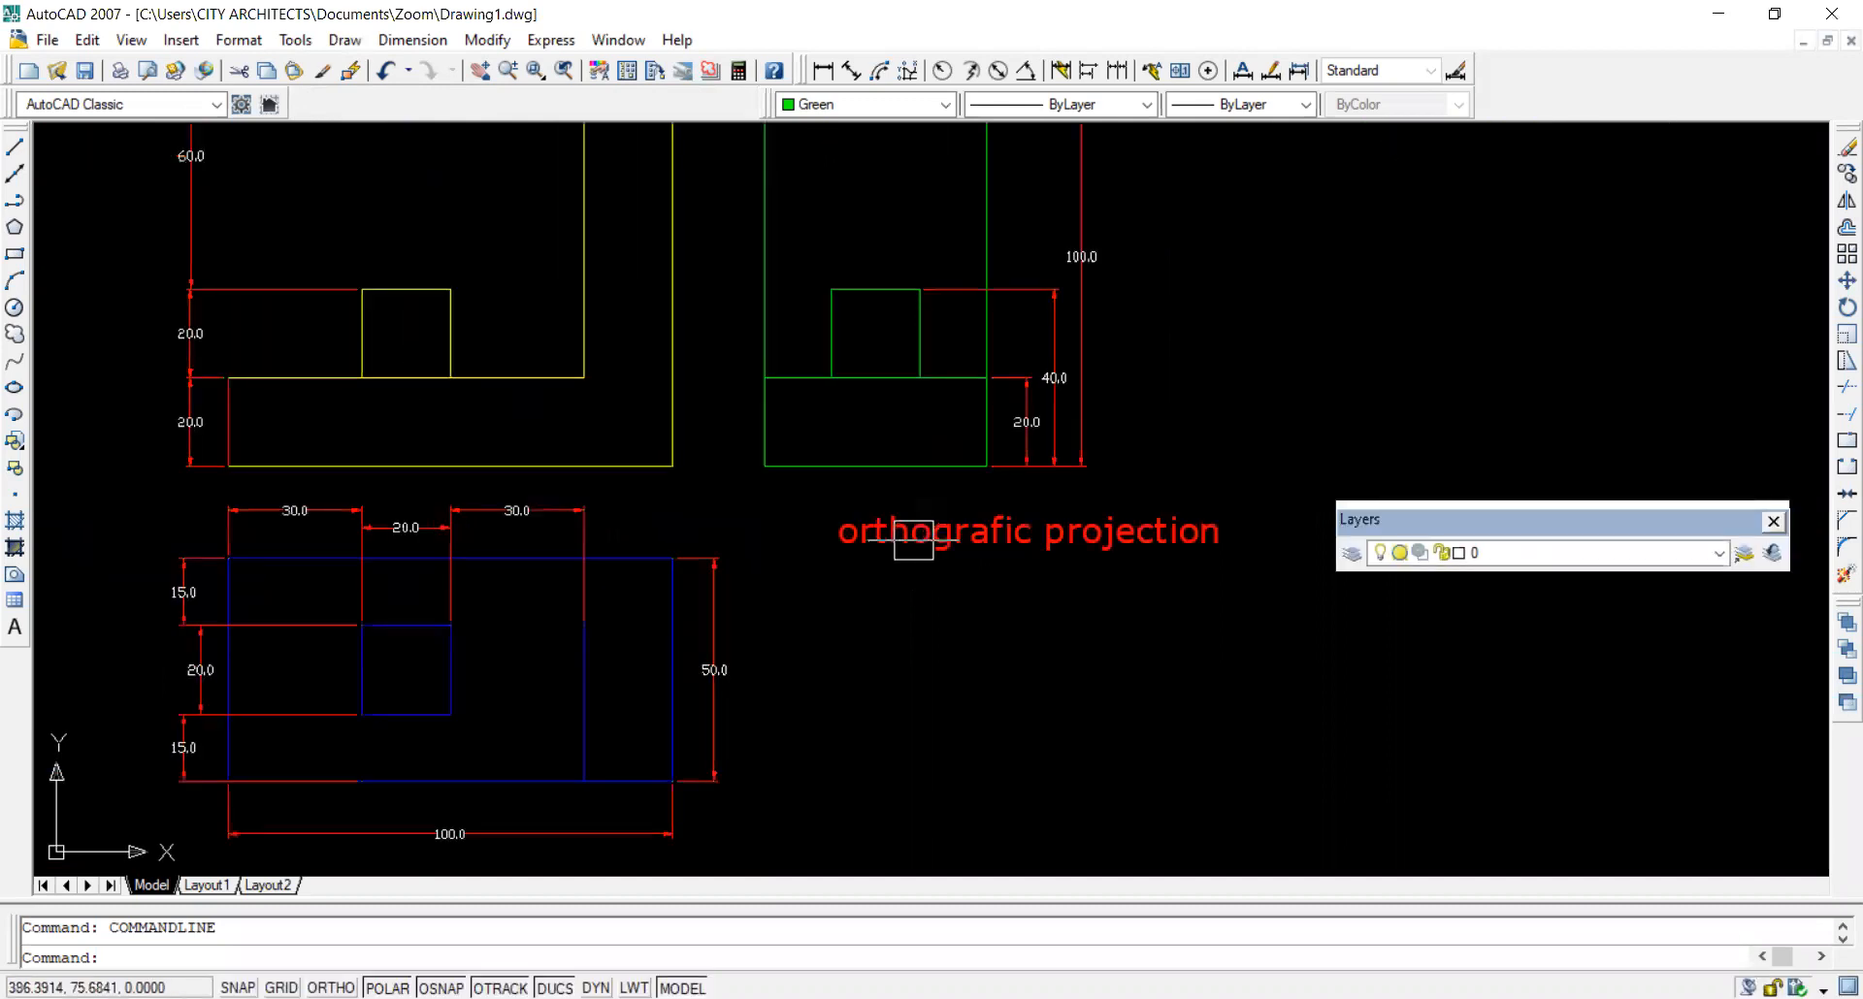
pyautogui.scroll(-3, 735, 392)
pyautogui.moveTo(1481, 518); pyautogui.dragTo(1411, 453)
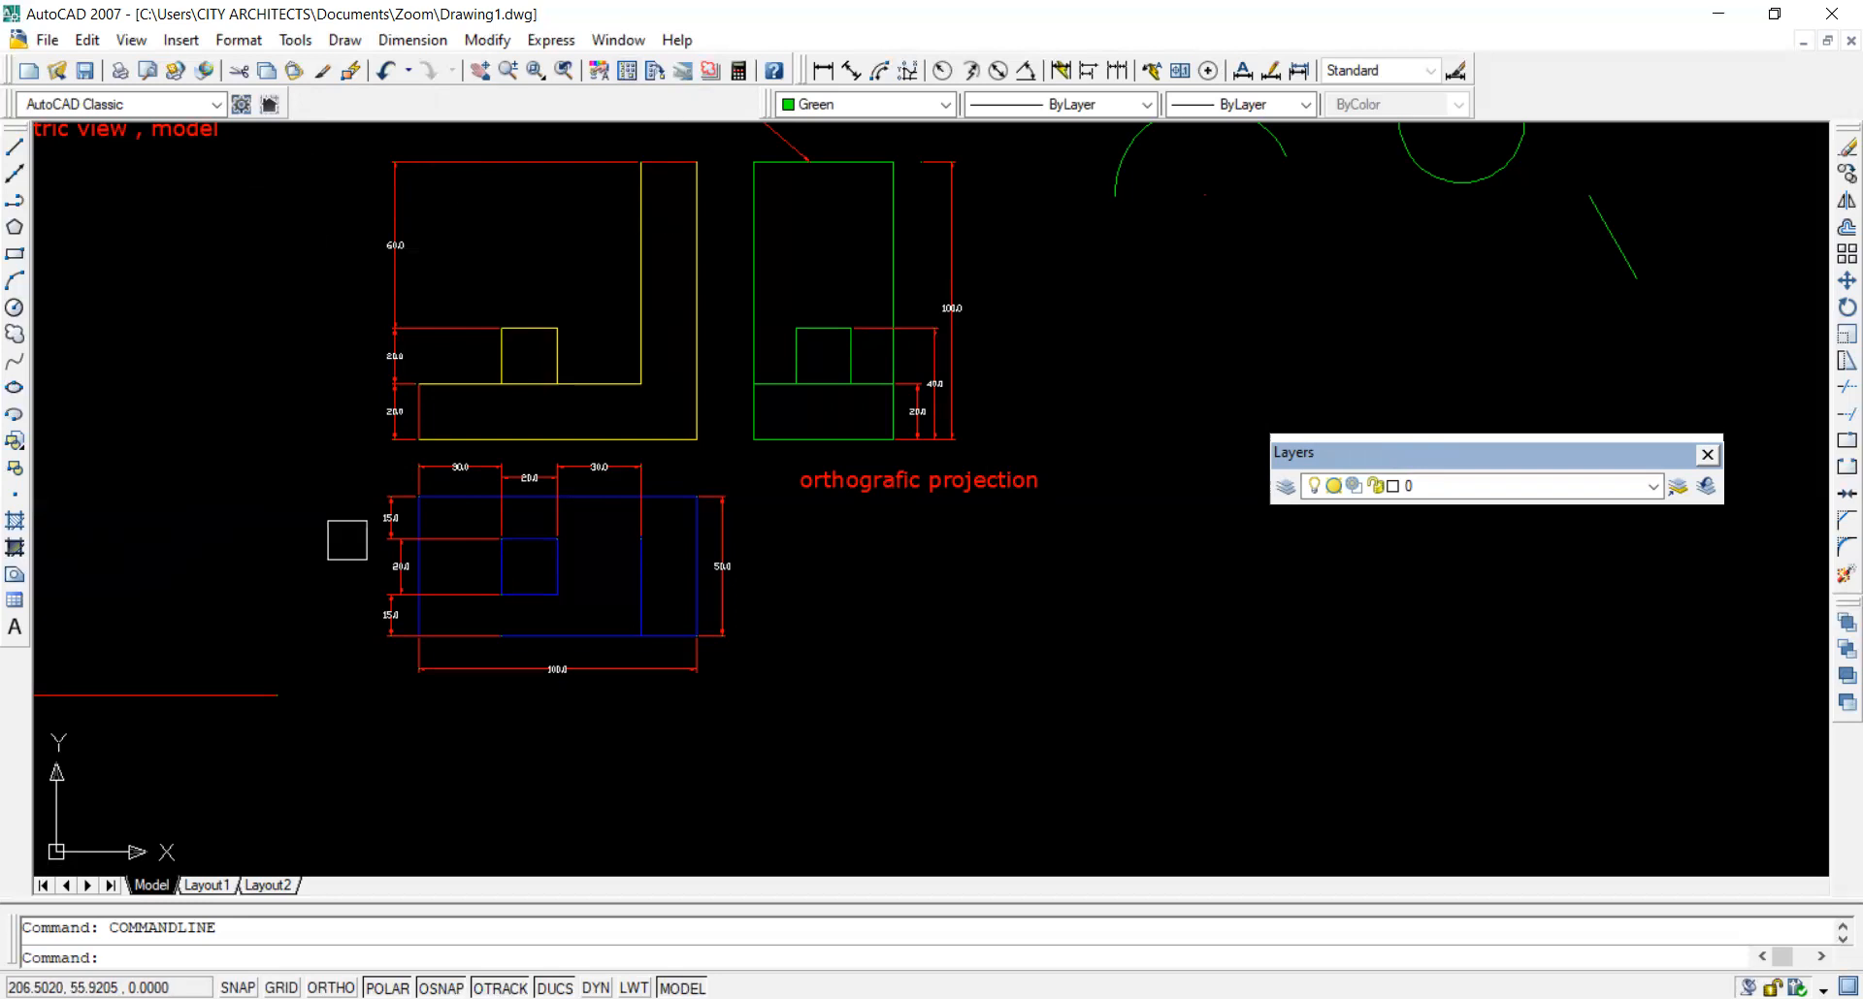
pyautogui.scroll(-2, 808, 691)
pyautogui.scroll(1, 842, 516)
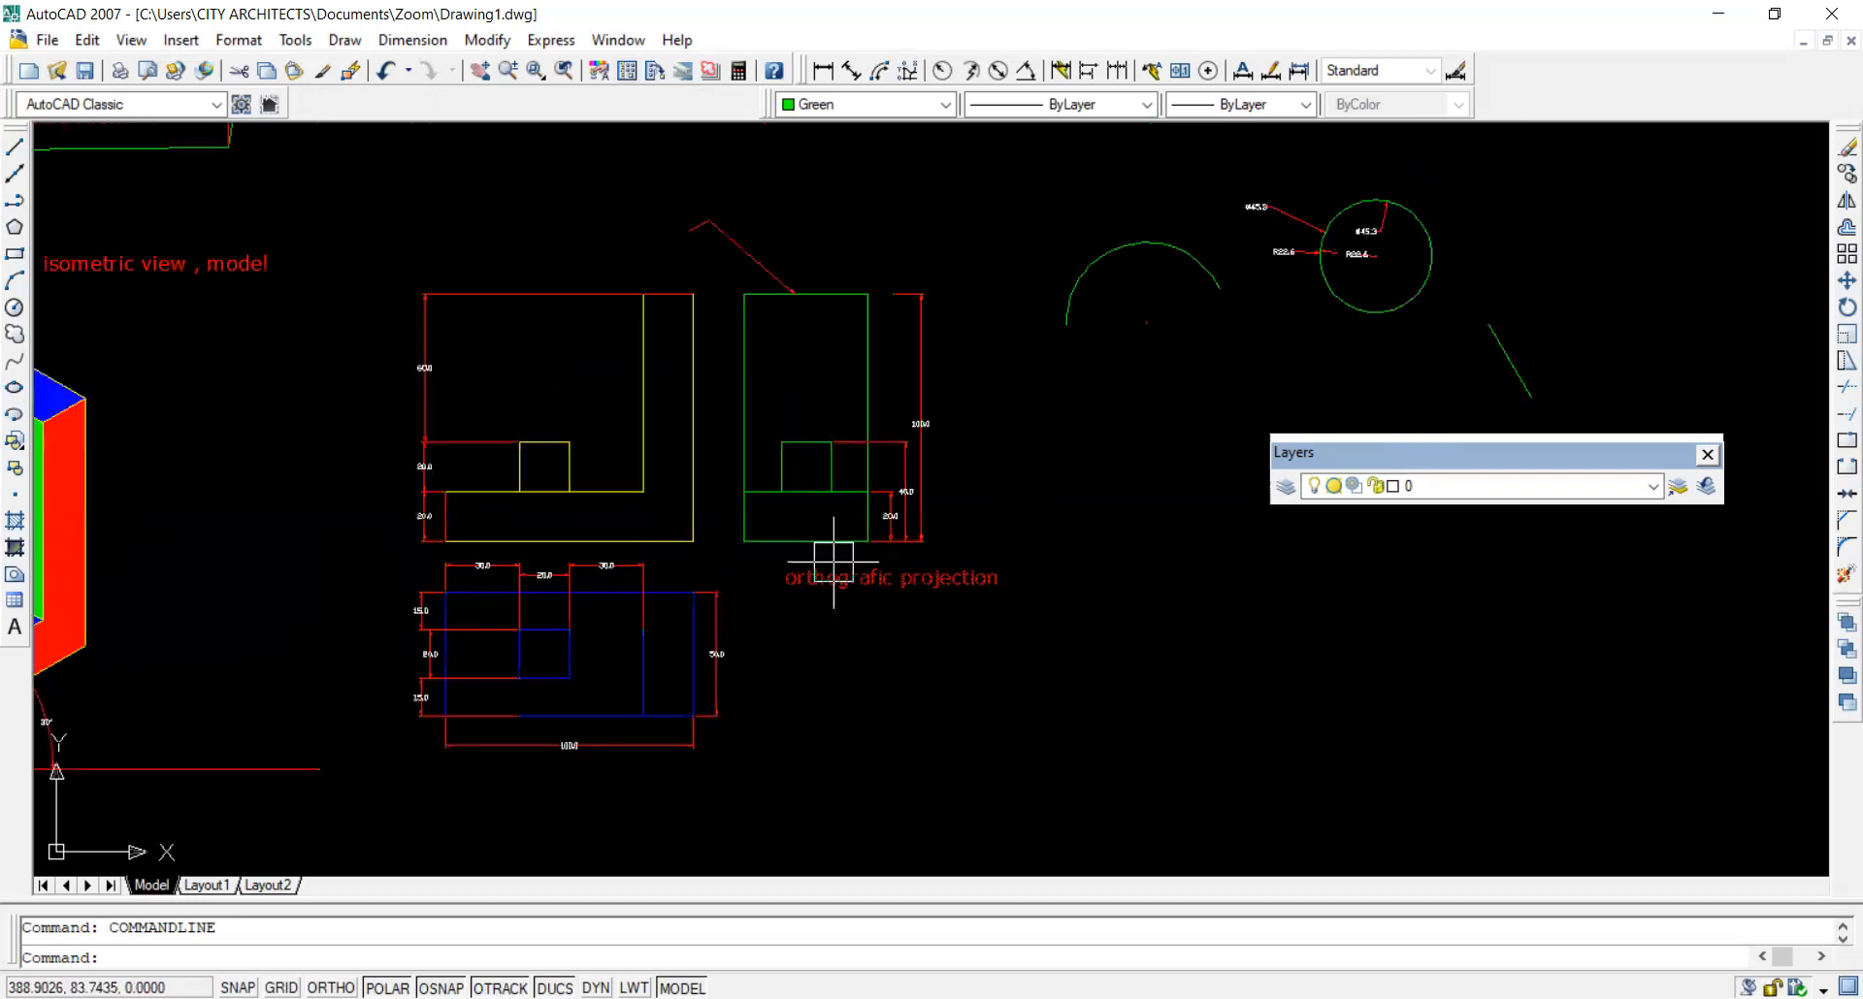
pyautogui.scroll(4, 810, 646)
pyautogui.scroll(-2, 926, 552)
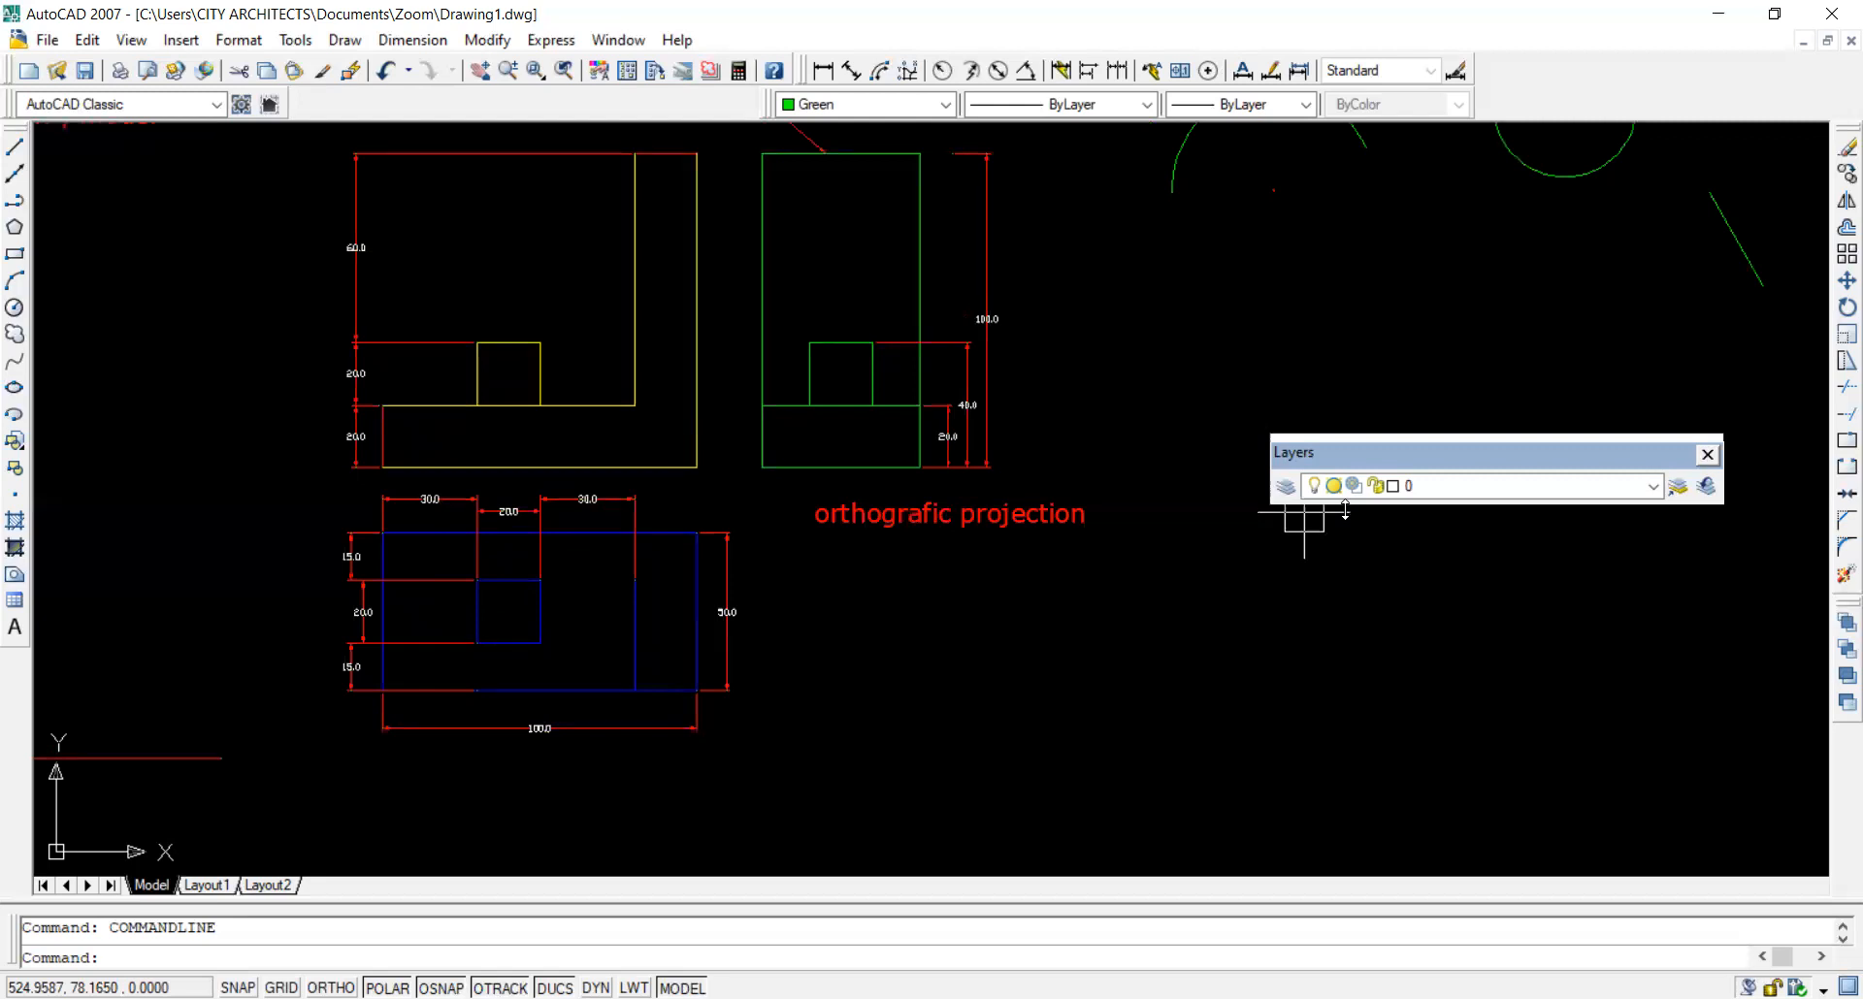
pyautogui.scroll(-2, 735, 707)
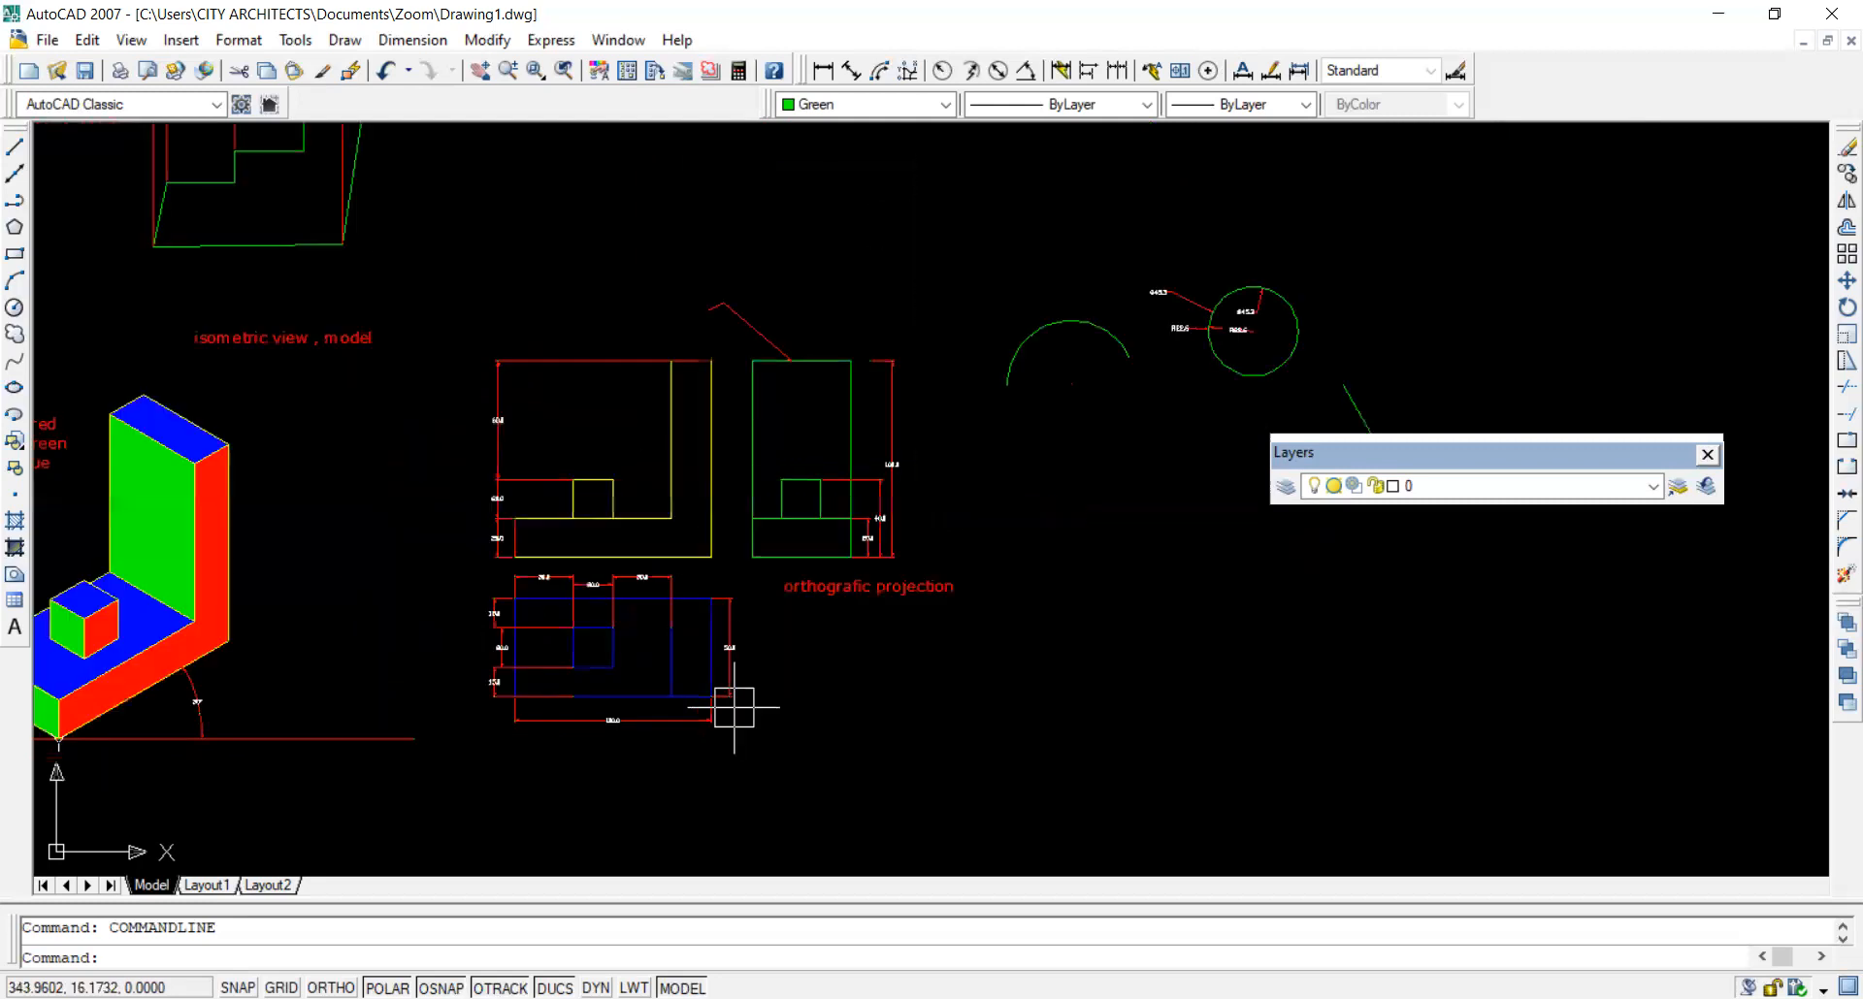
pyautogui.scroll(2, 706, 741)
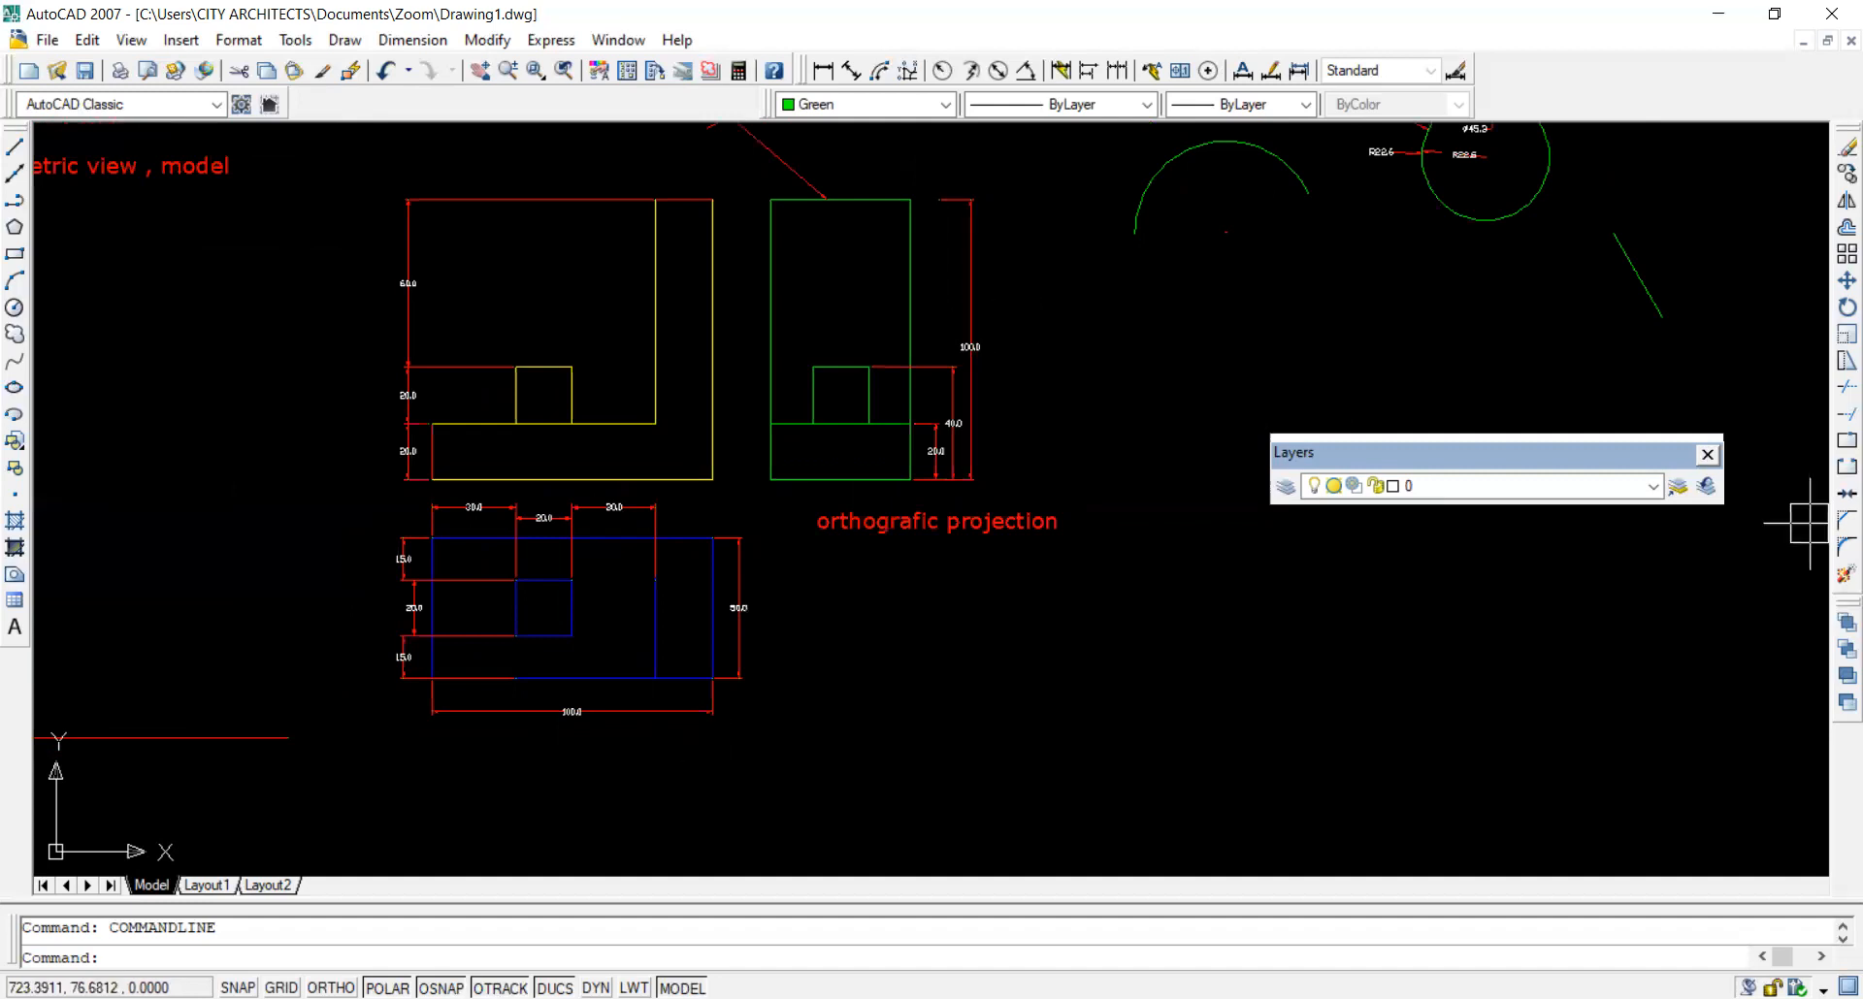
# Create a new layer named dimension in the Layer Properties Manager.
pyautogui.click(1289, 490)
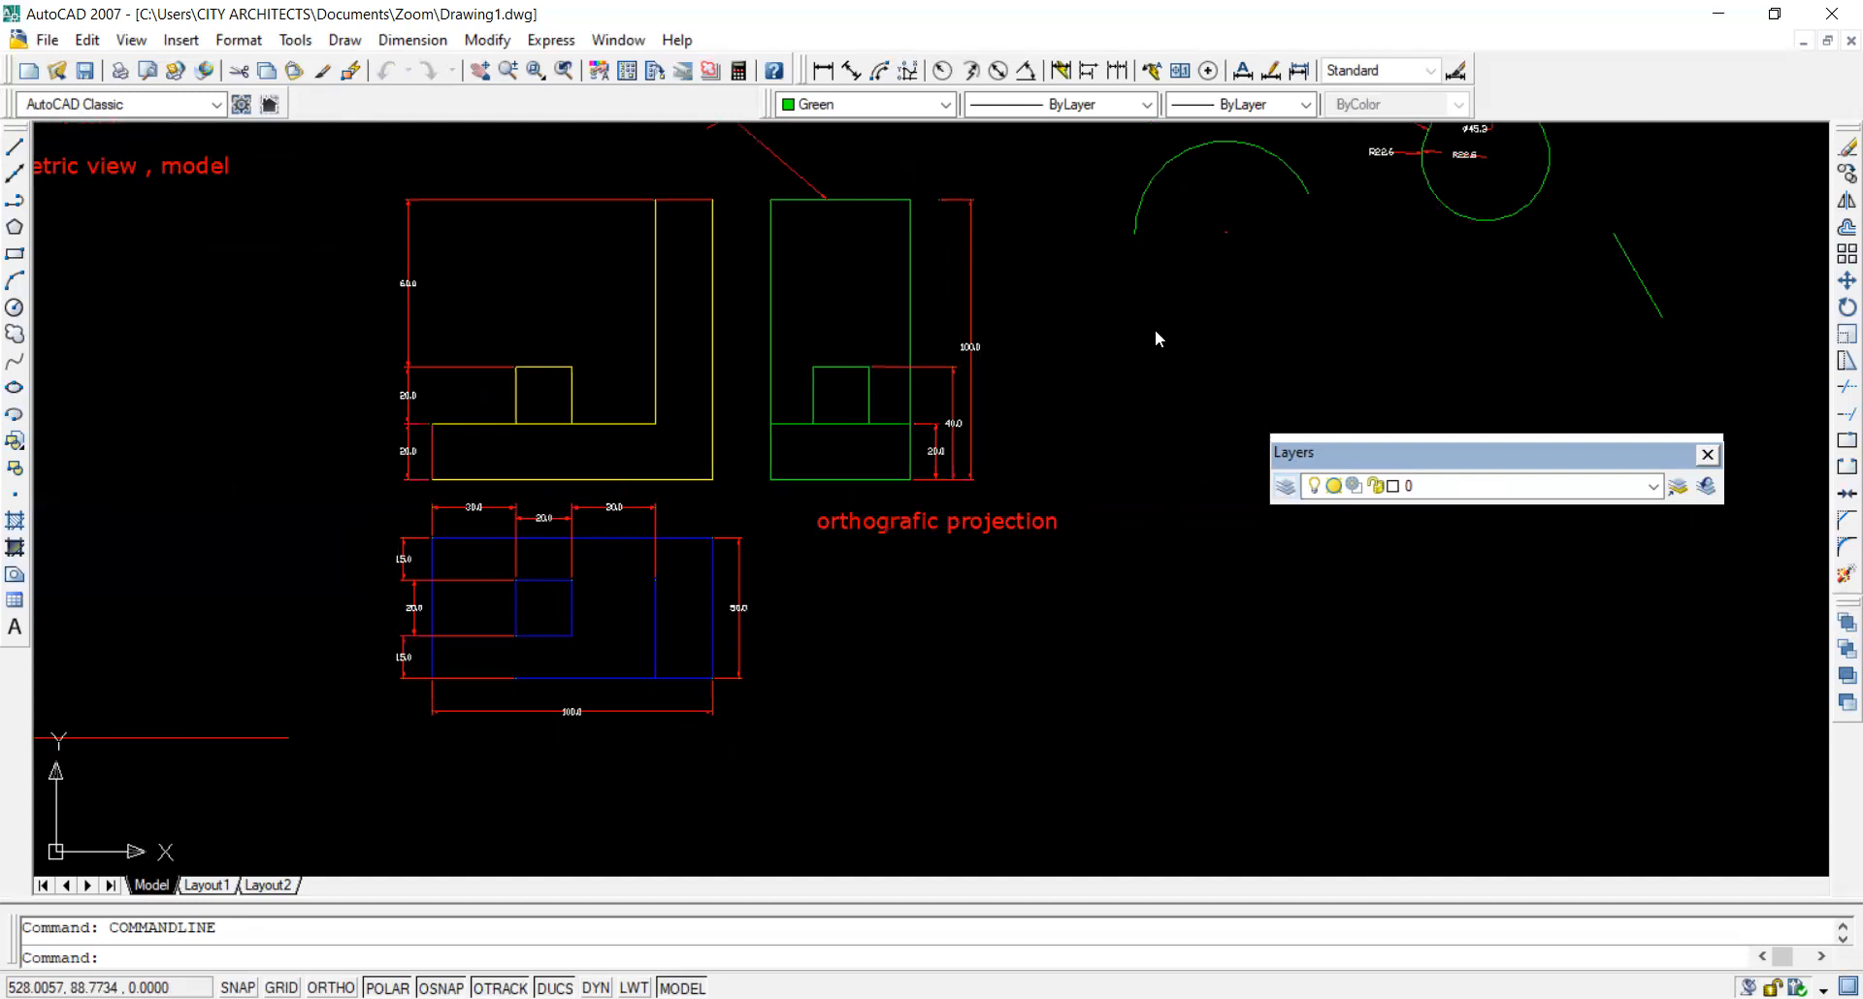
pyautogui.click(1289, 180)
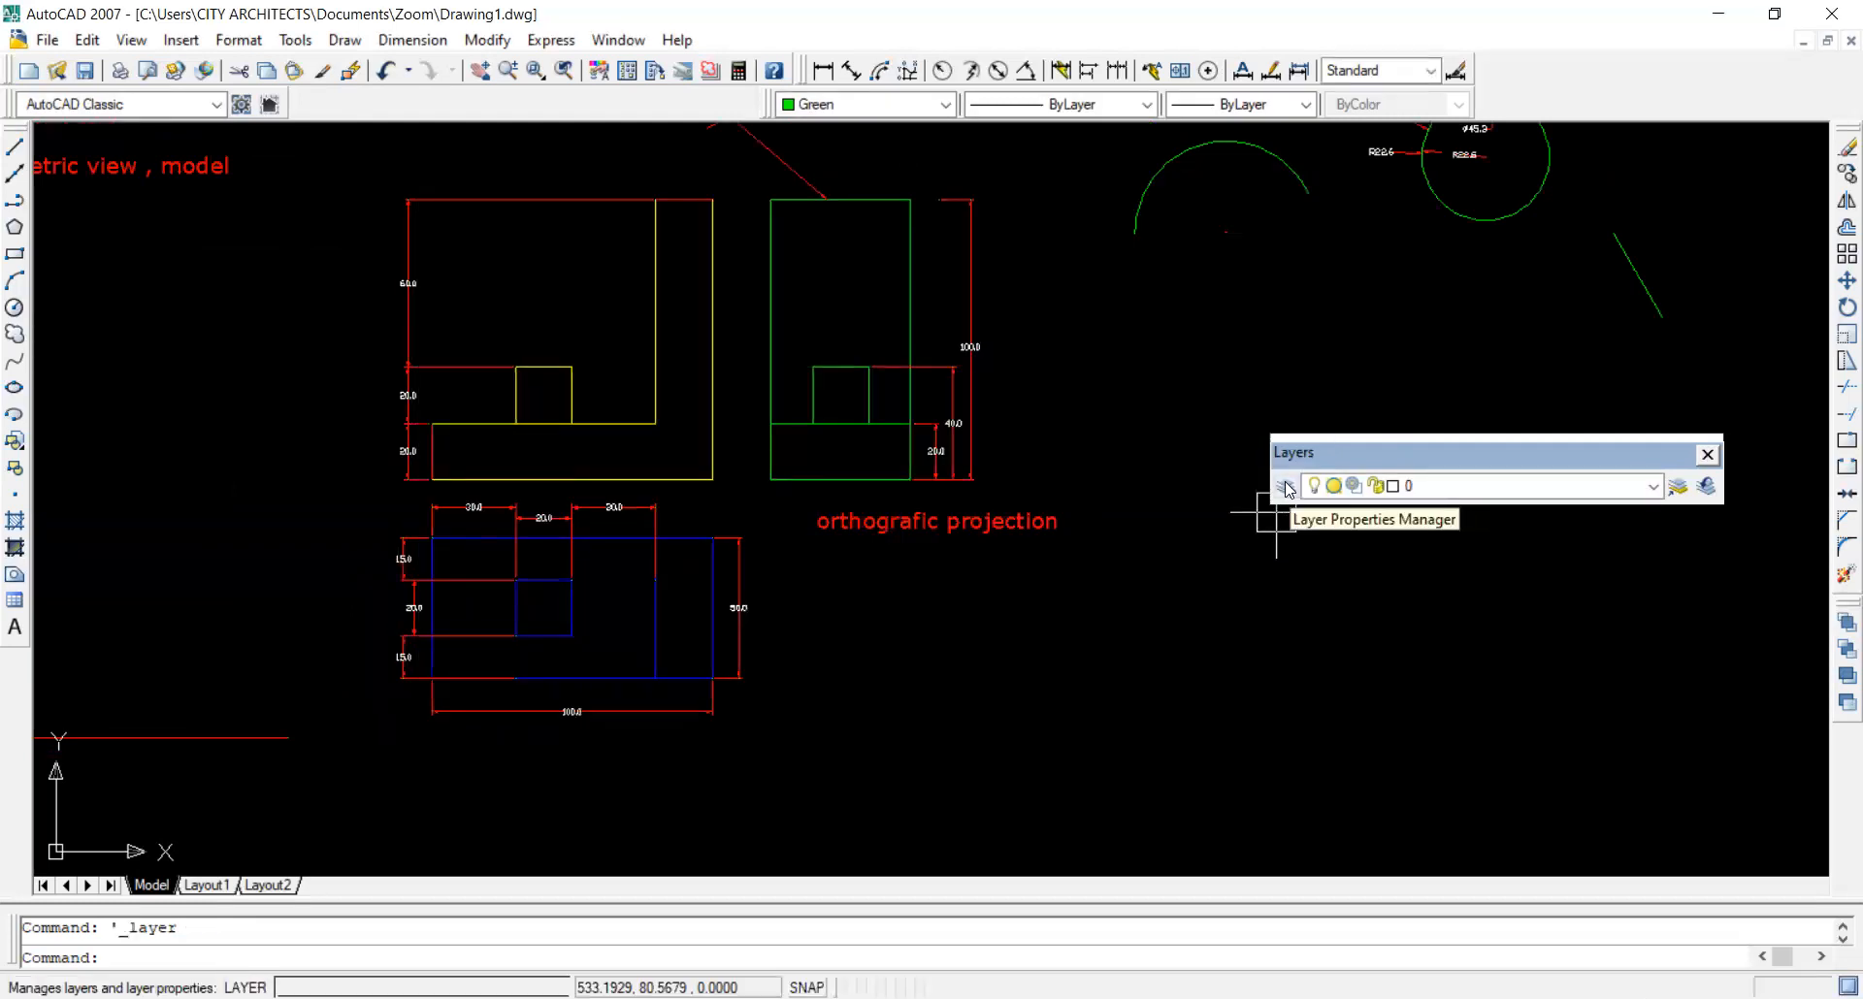
pyautogui.click(1288, 488)
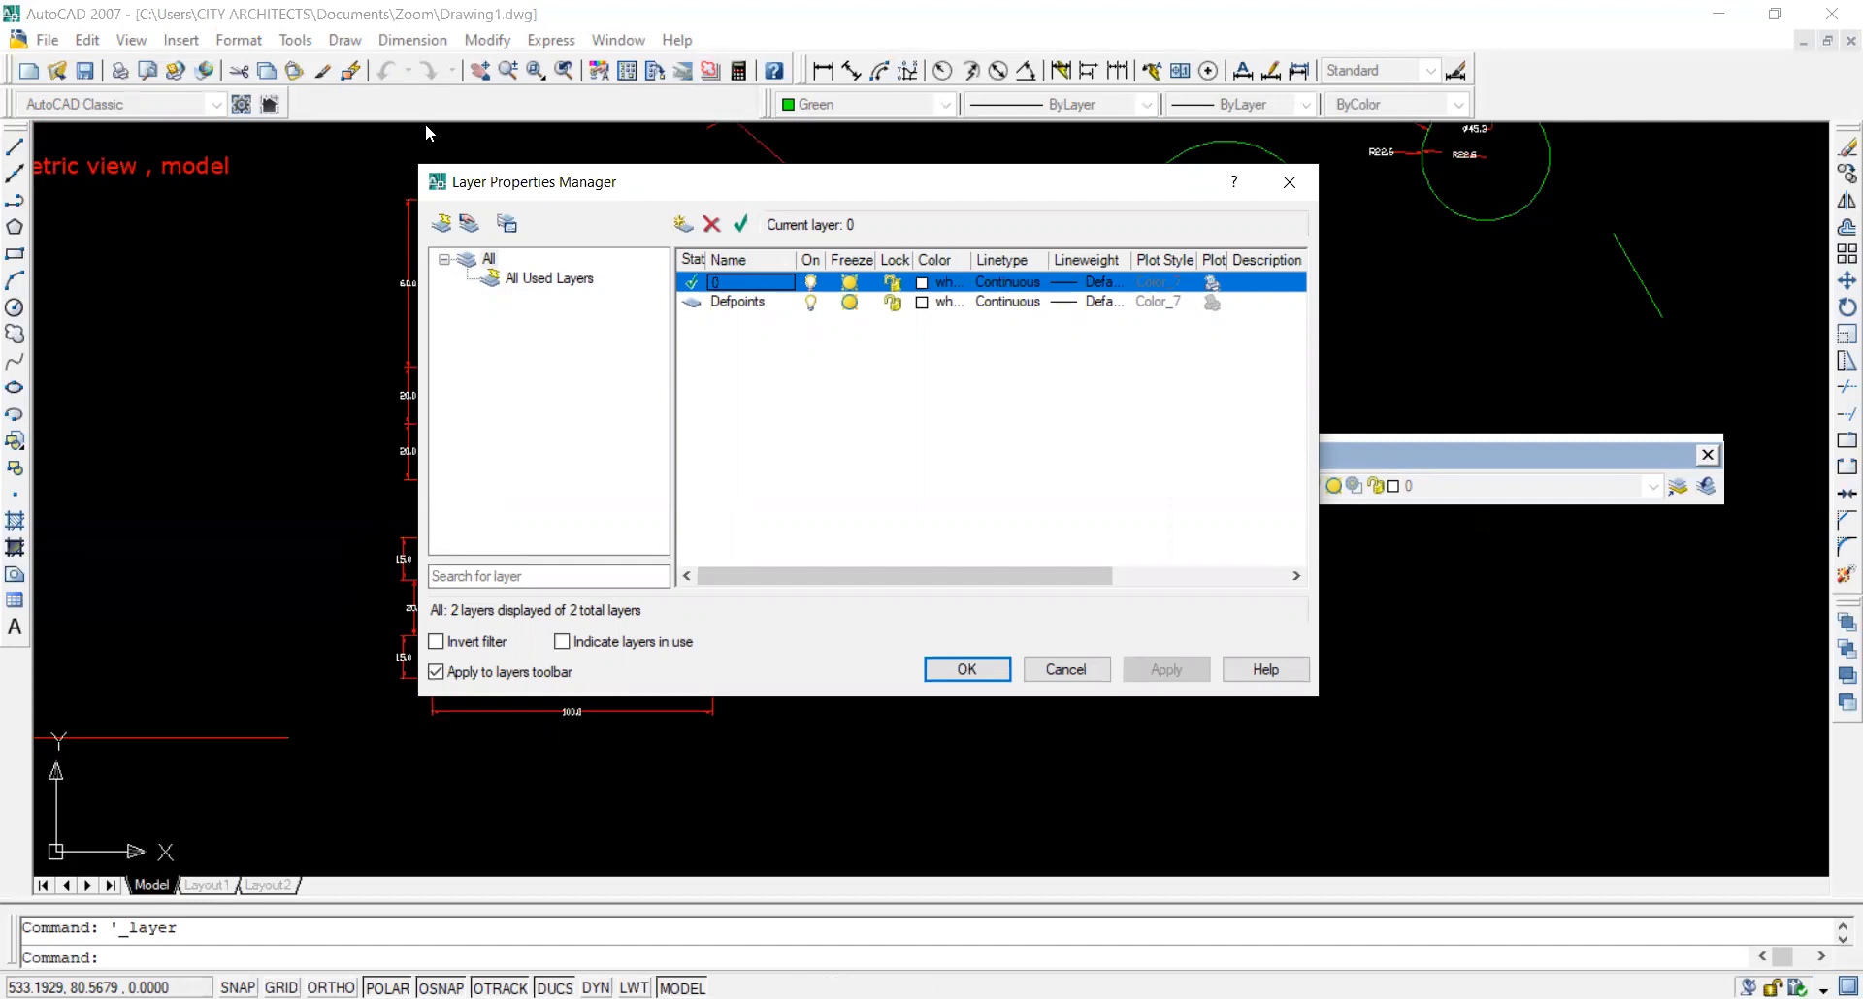
pyautogui.click(683, 224)
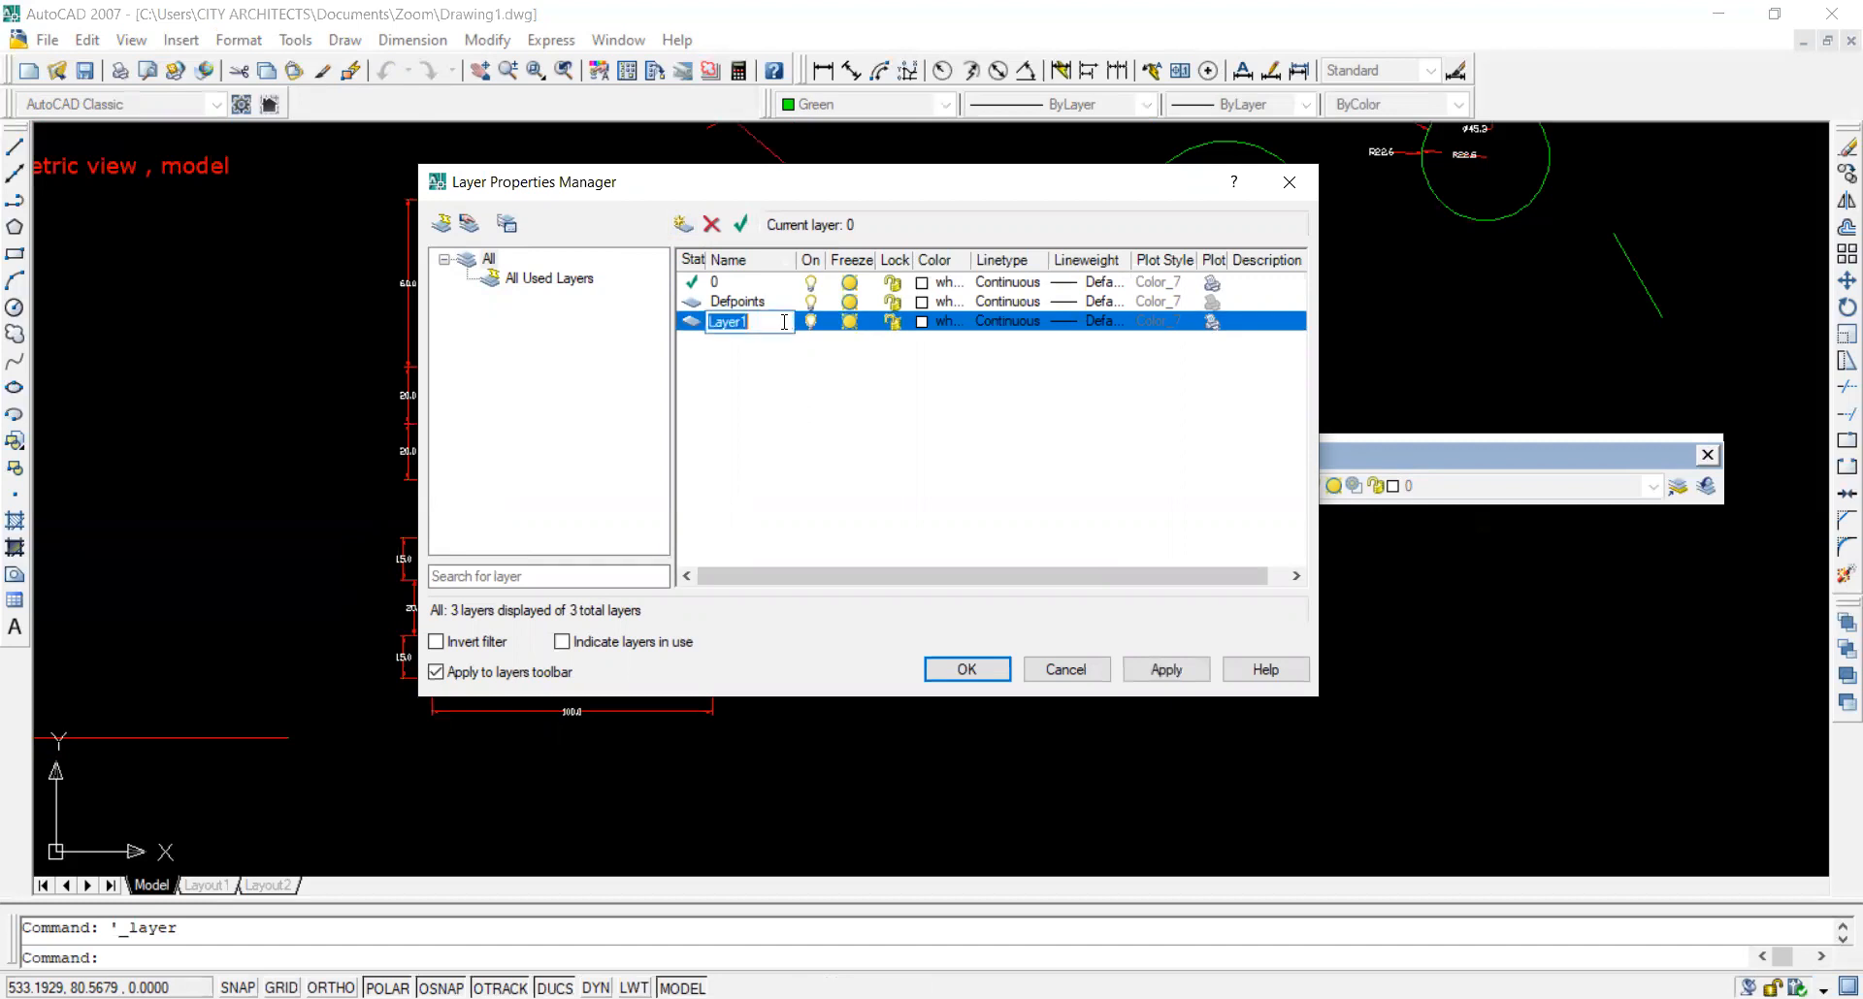
pyautogui.press('BackSpace')
pyautogui.write('dimr')
pyautogui.press('BackSpace')
pyautogui.write('ension')
pyautogui.press('Return')
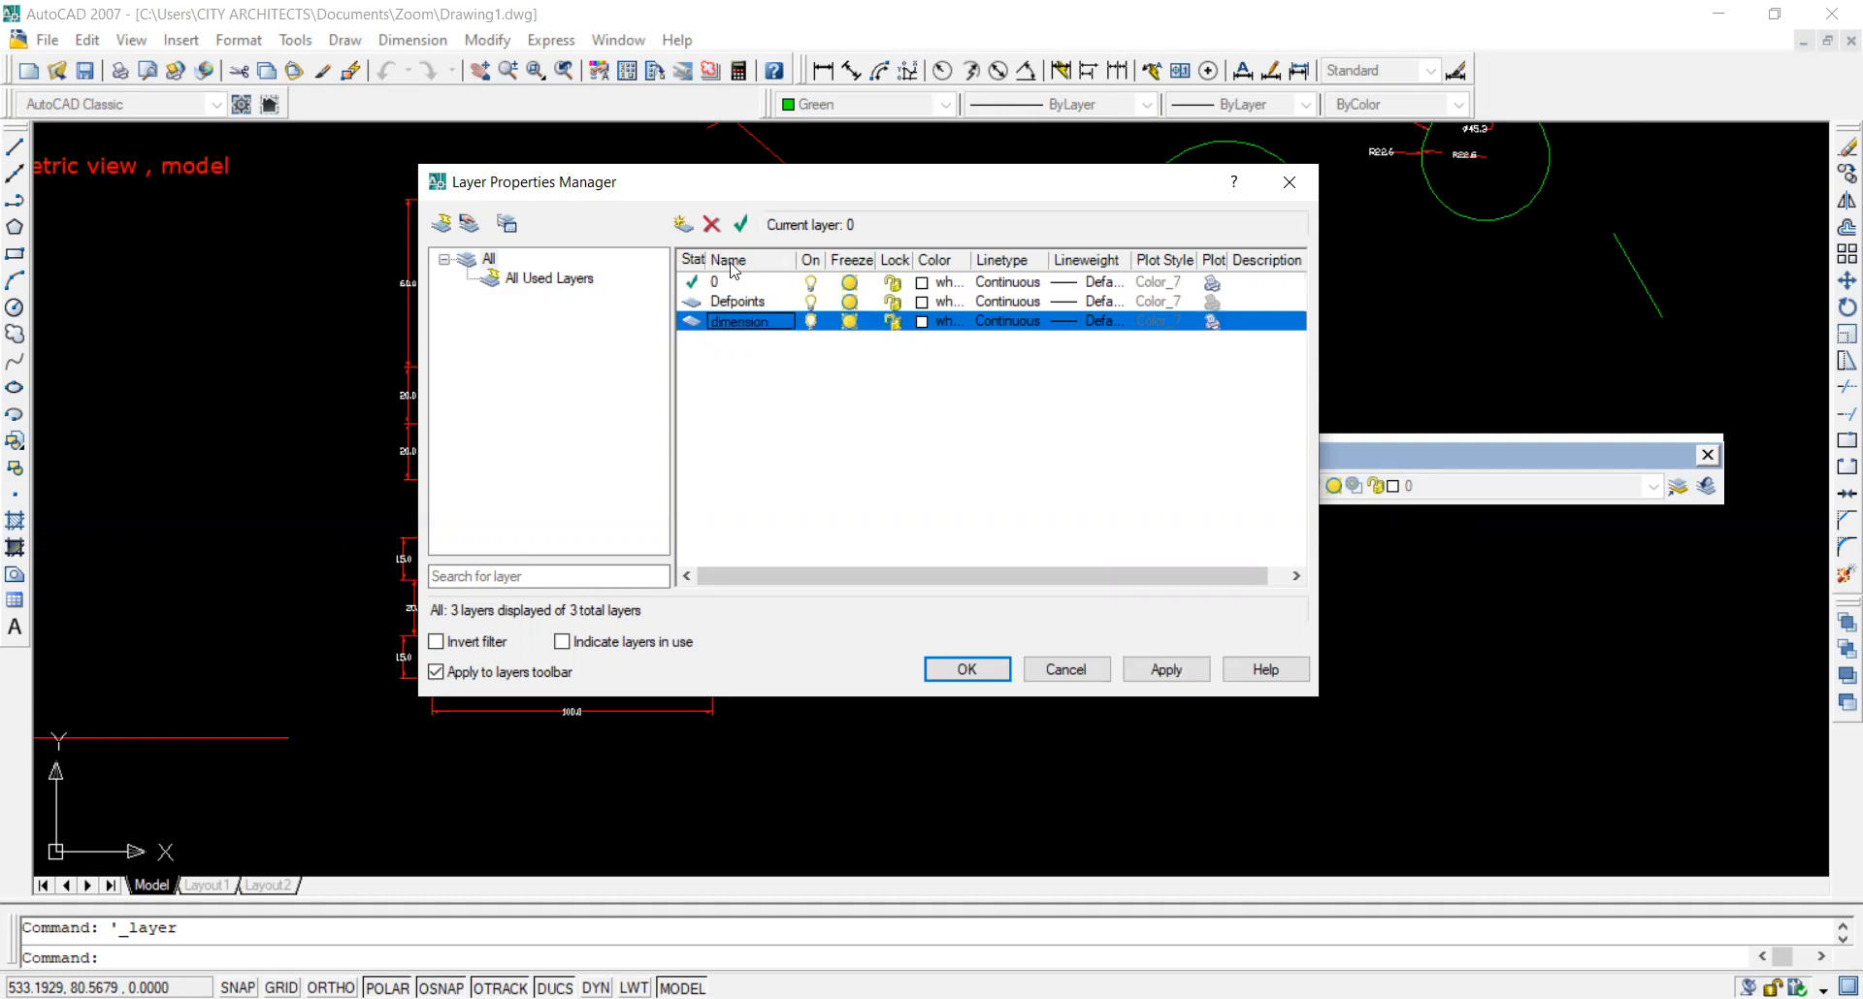
# Add another layer named text, apply the layer changes and close the Layer Properties Manager.
pyautogui.click(683, 224)
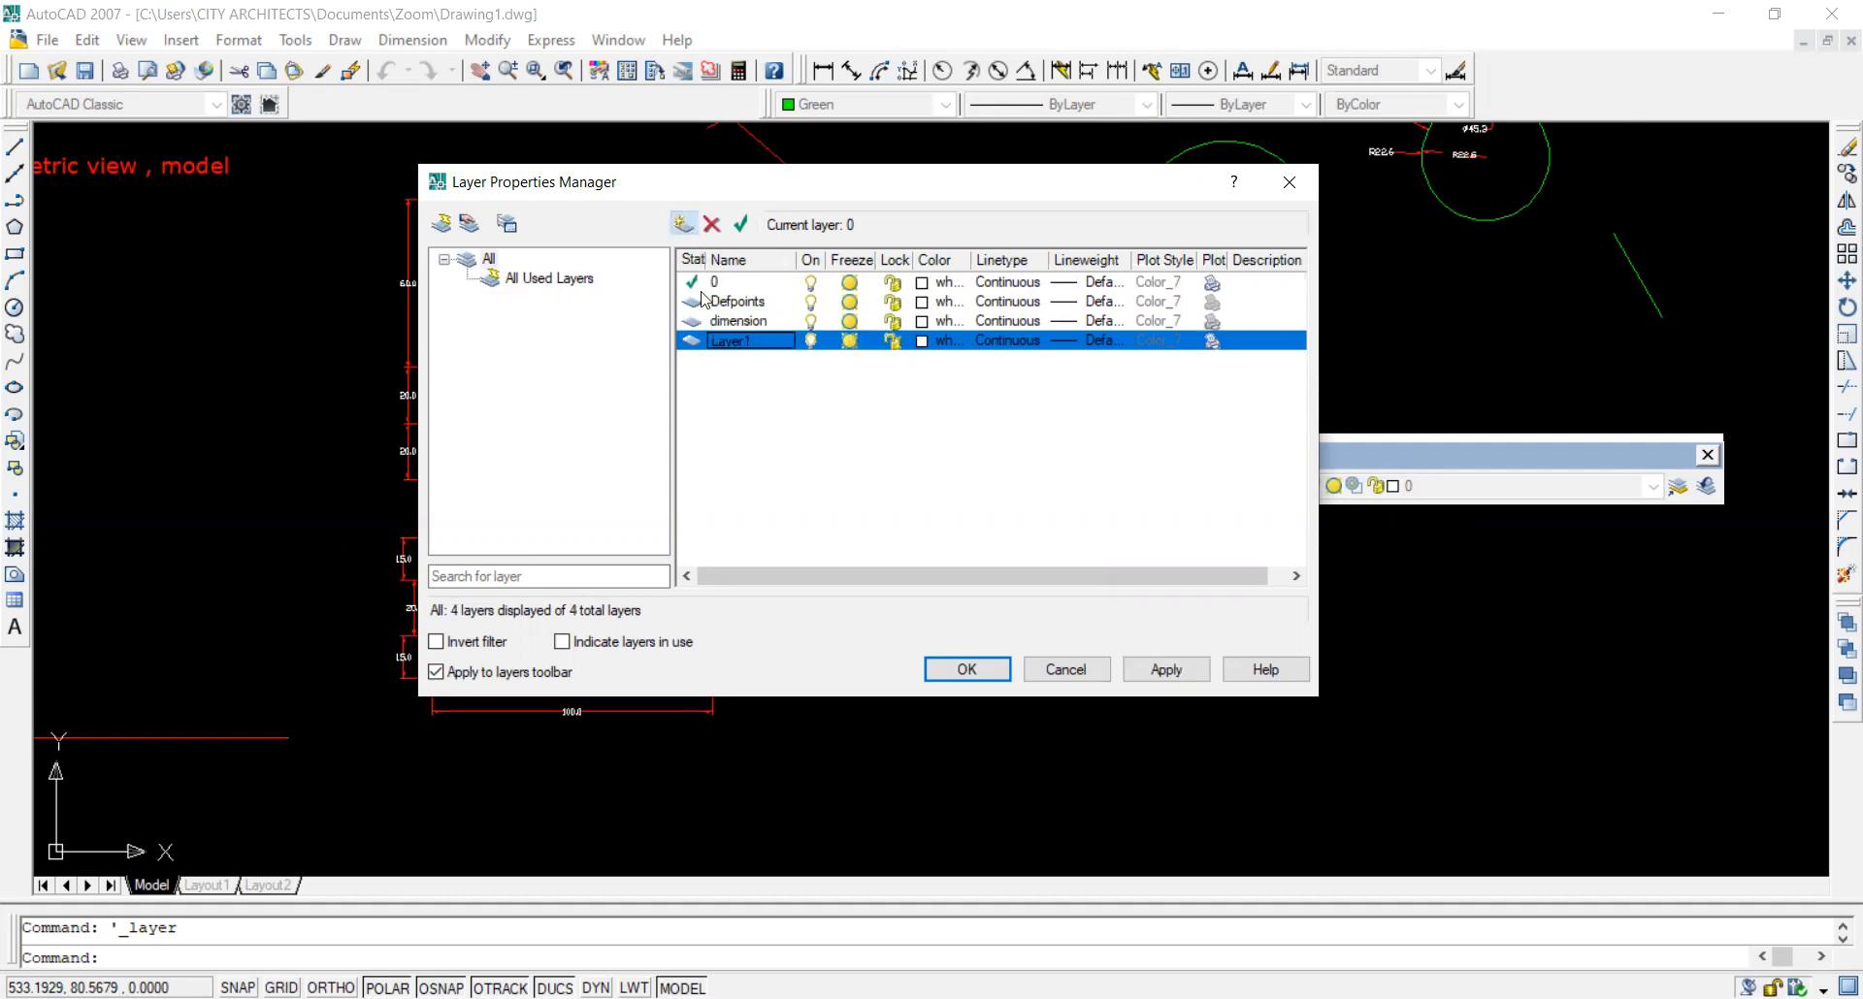
pyautogui.click(729, 341)
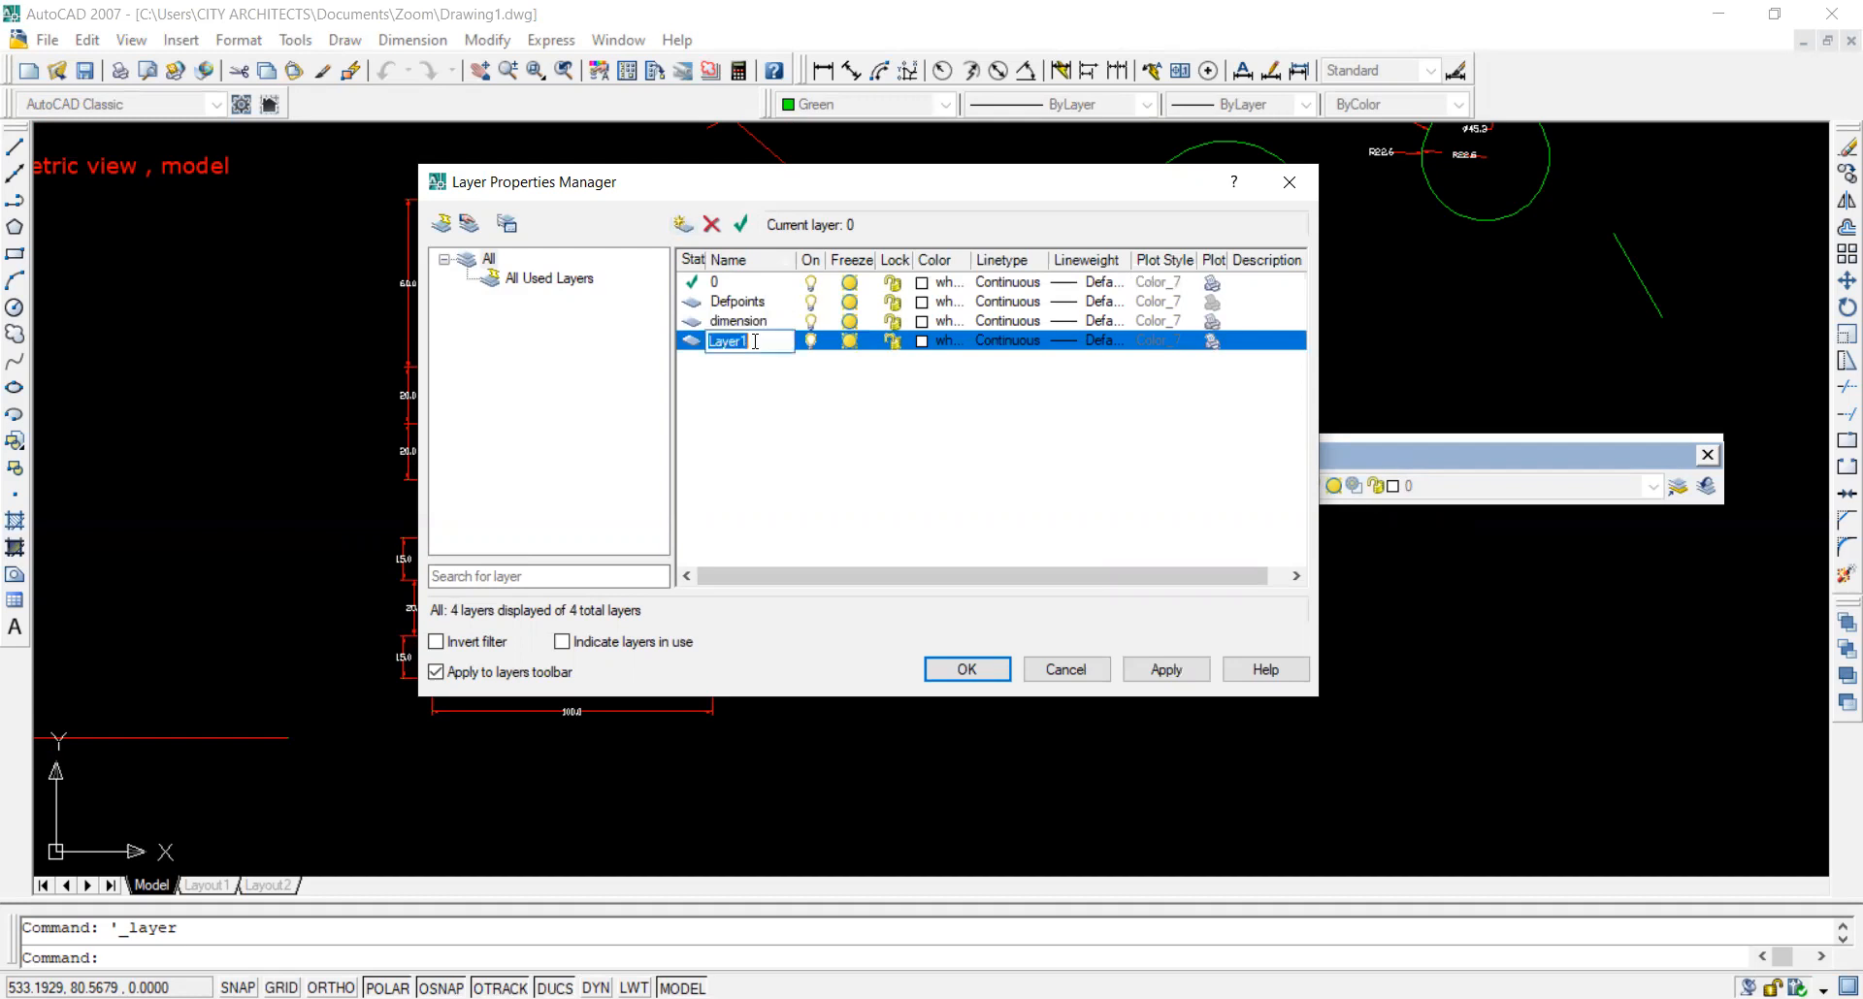
pyautogui.write('text')
pyautogui.press('Return')
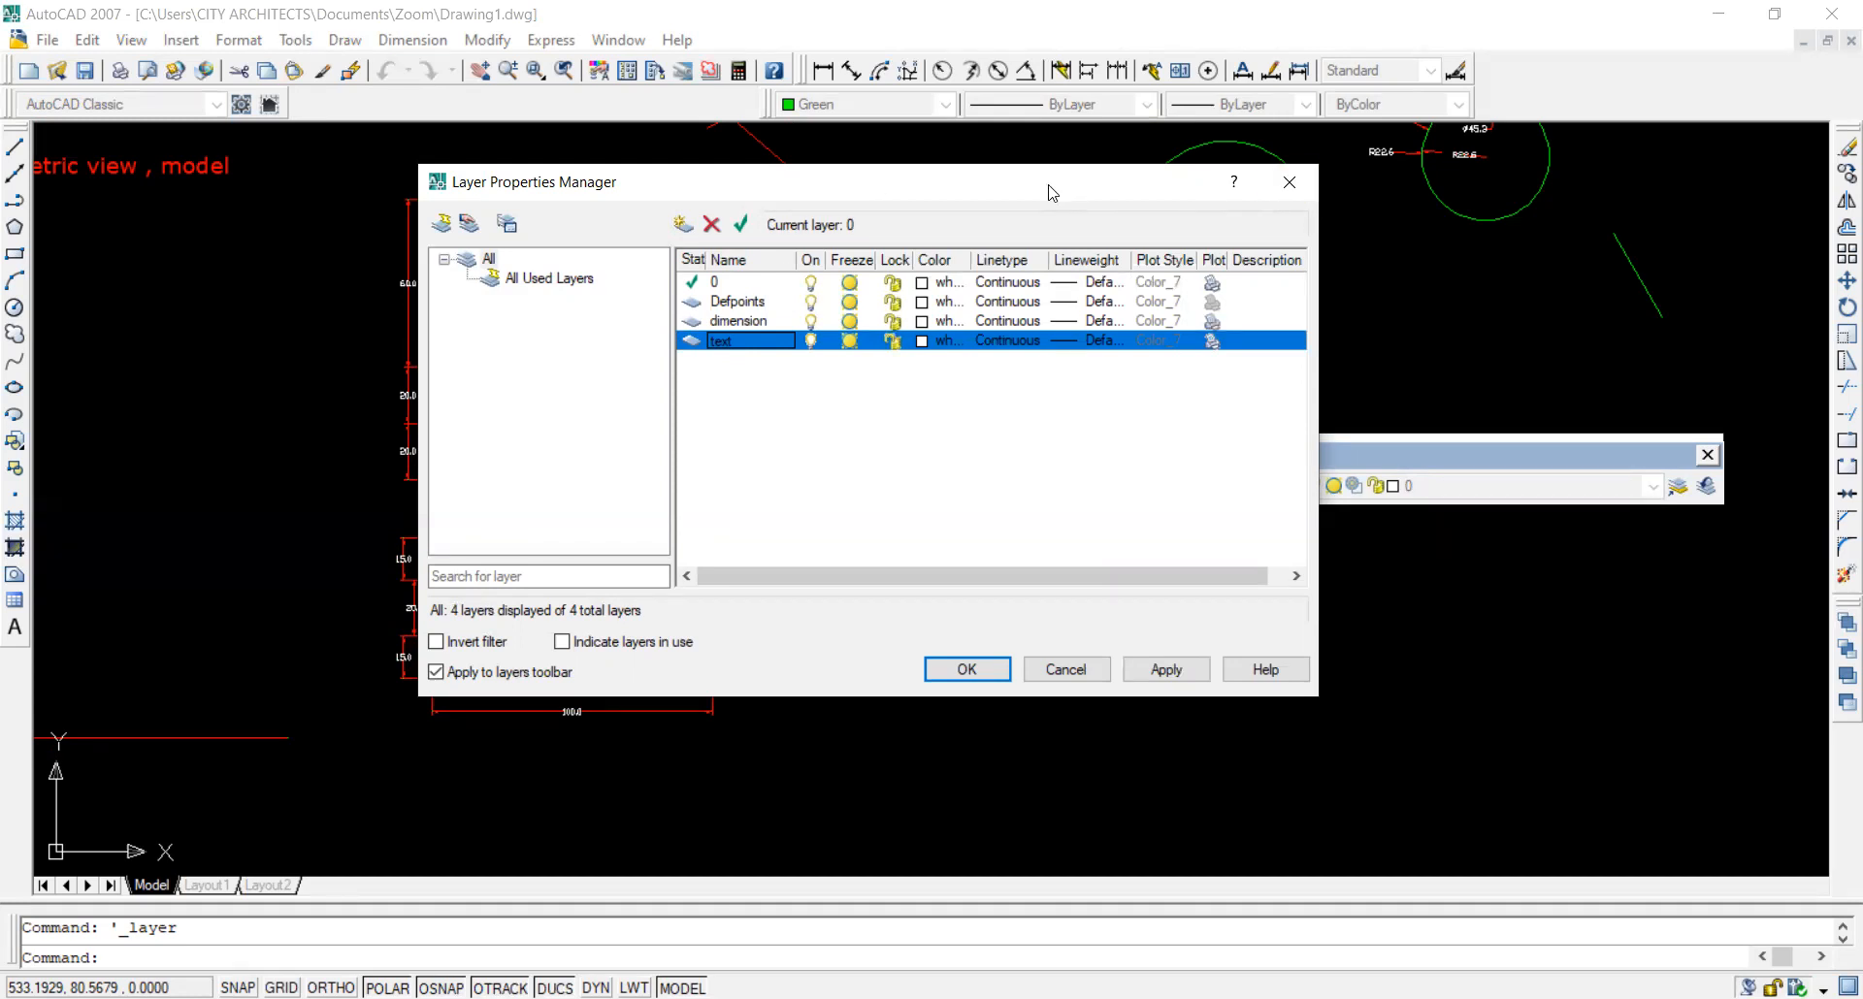
pyautogui.moveTo(868, 181); pyautogui.dragTo(688, 560)
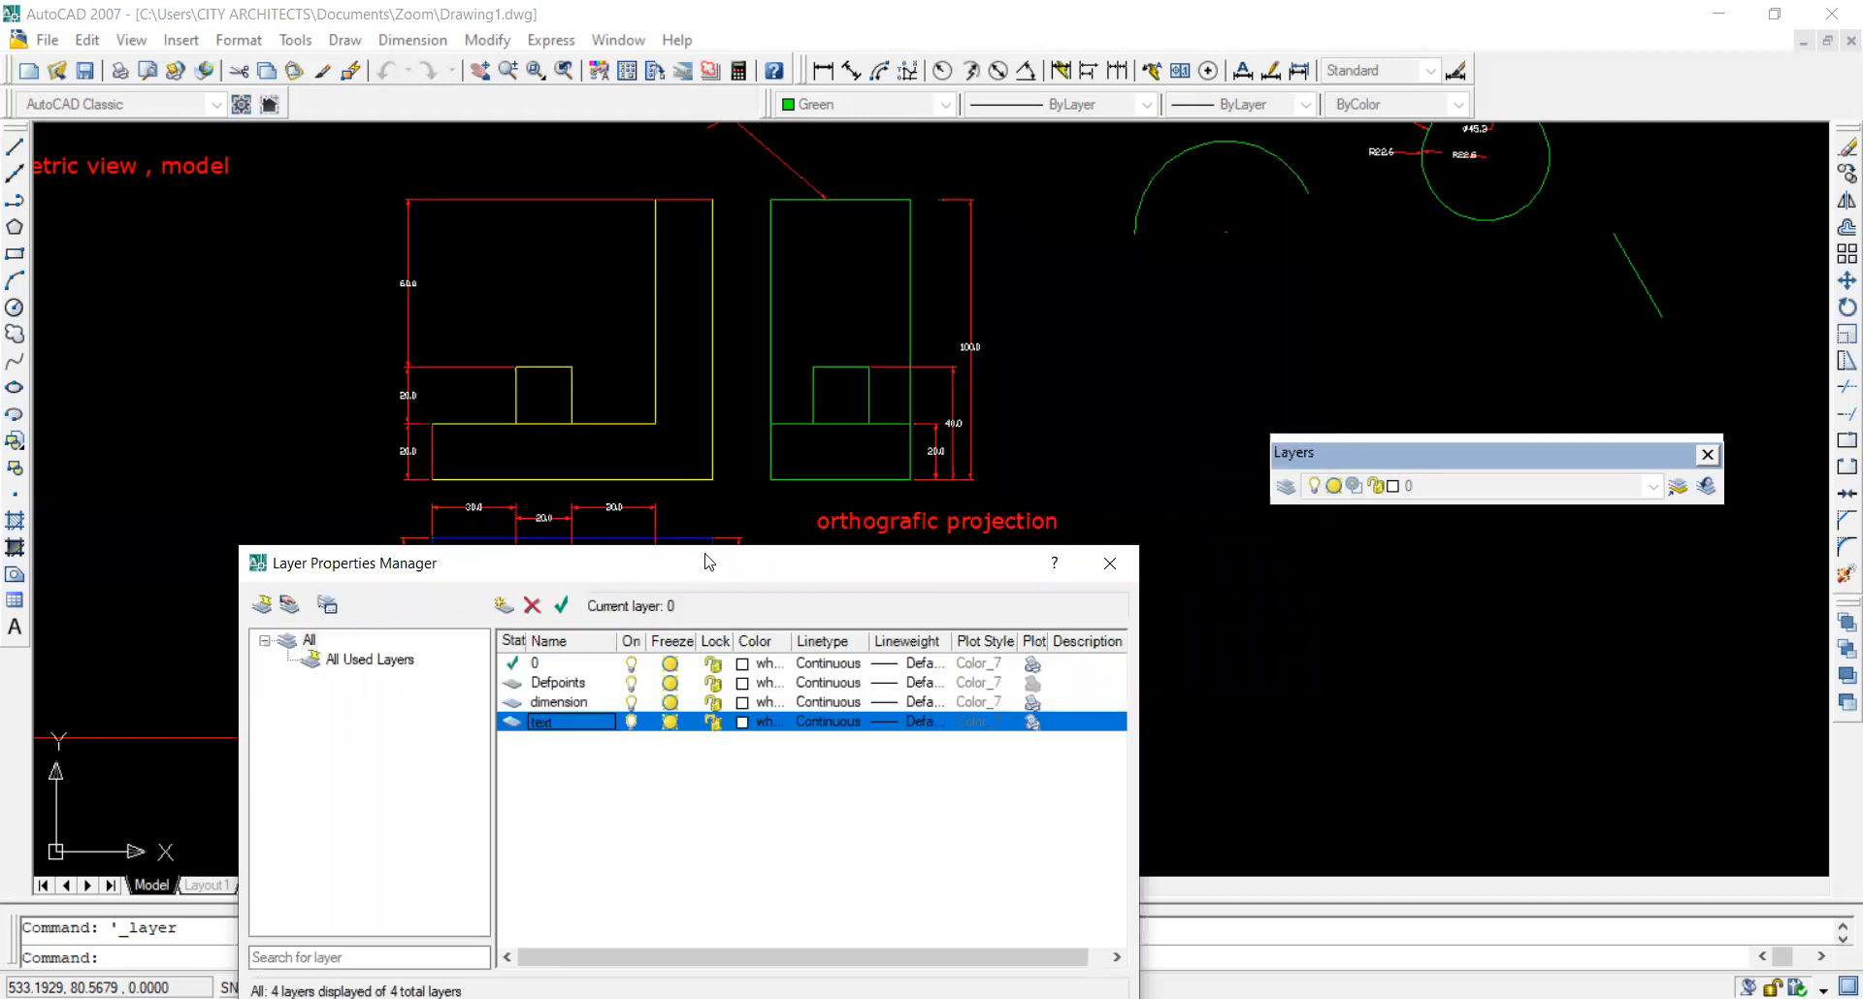
pyautogui.moveTo(709, 560); pyautogui.dragTo(1210, 168)
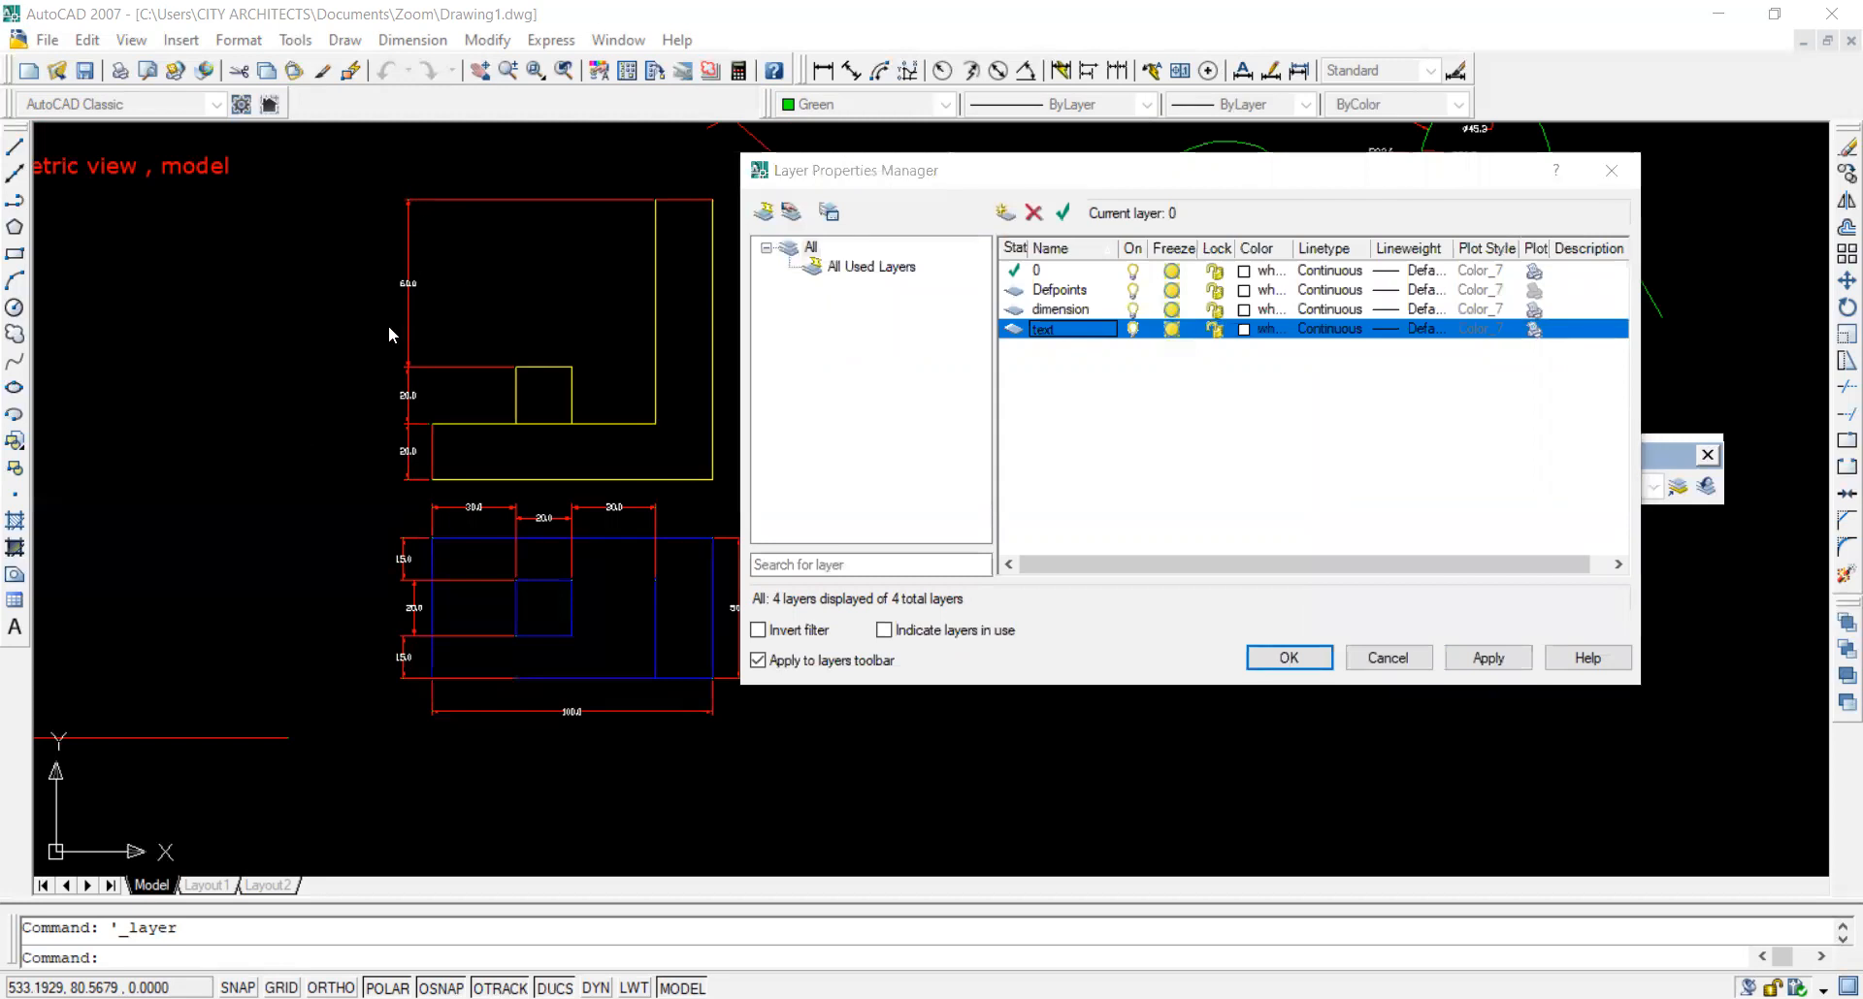
pyautogui.click(1484, 658)
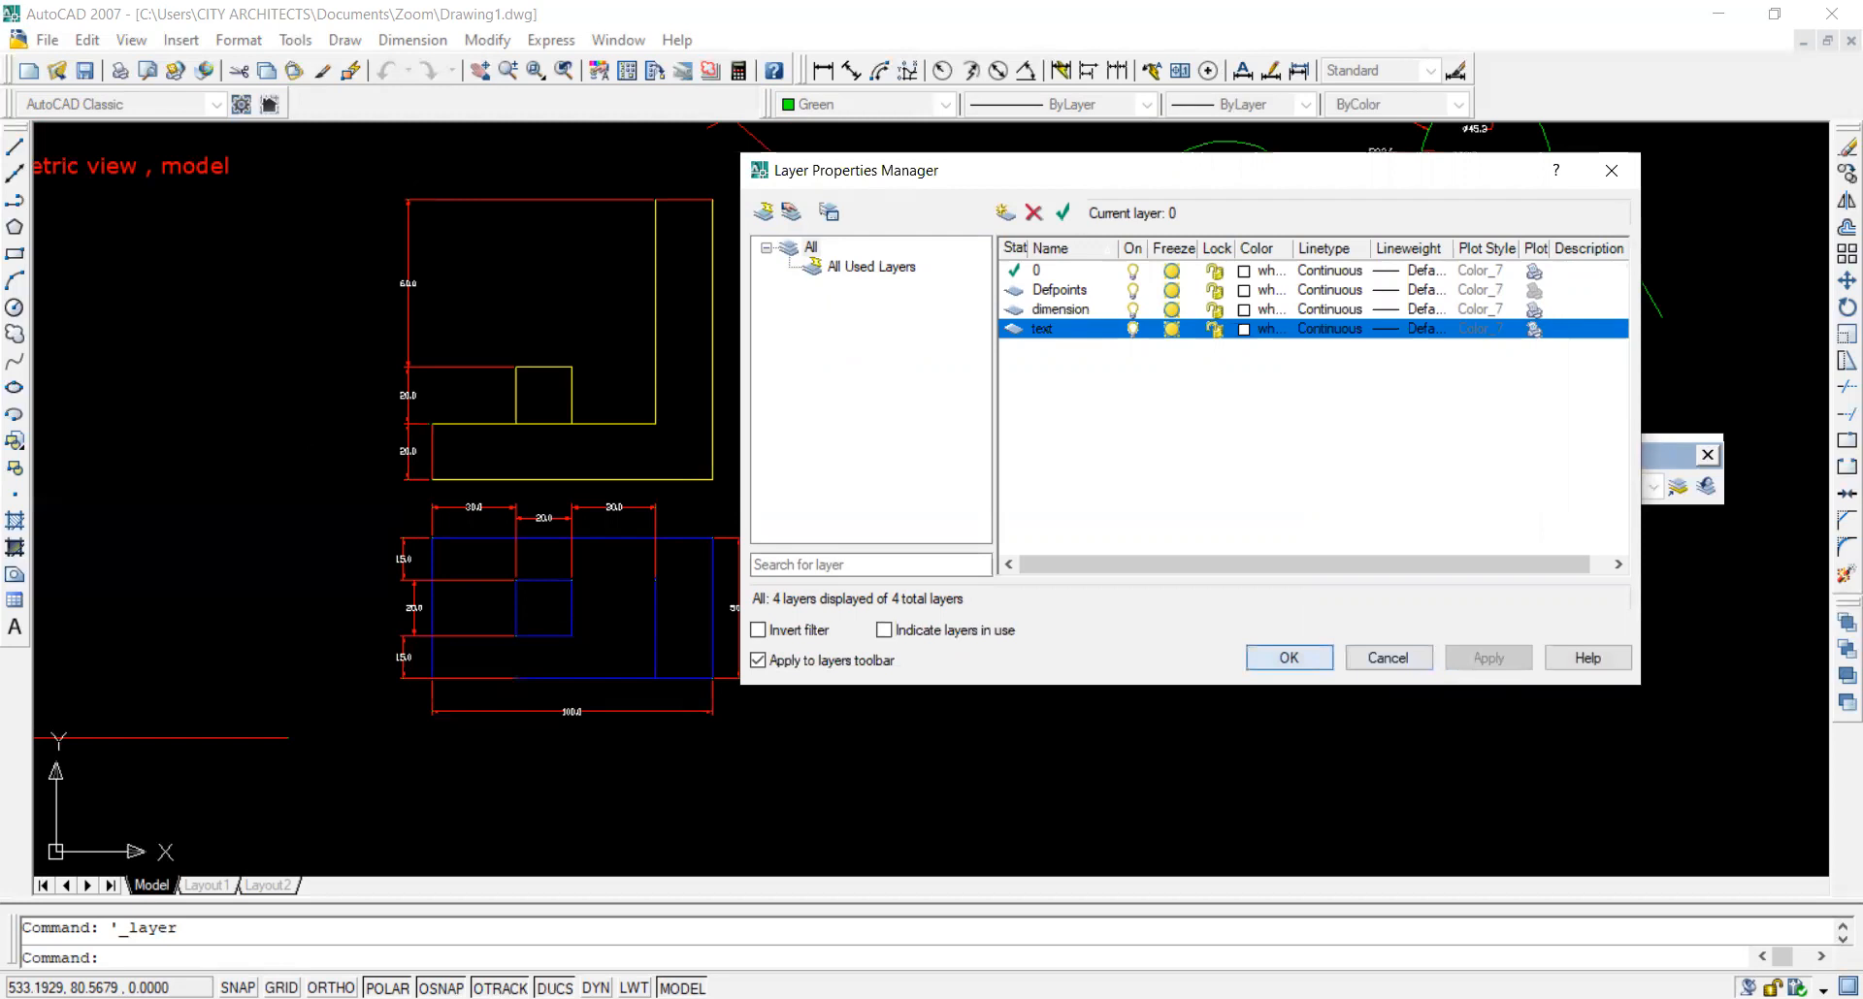
pyautogui.click(1289, 658)
pyautogui.scroll(-2, 470, 616)
pyautogui.scroll(3, 511, 616)
pyautogui.scroll(-2, 568, 553)
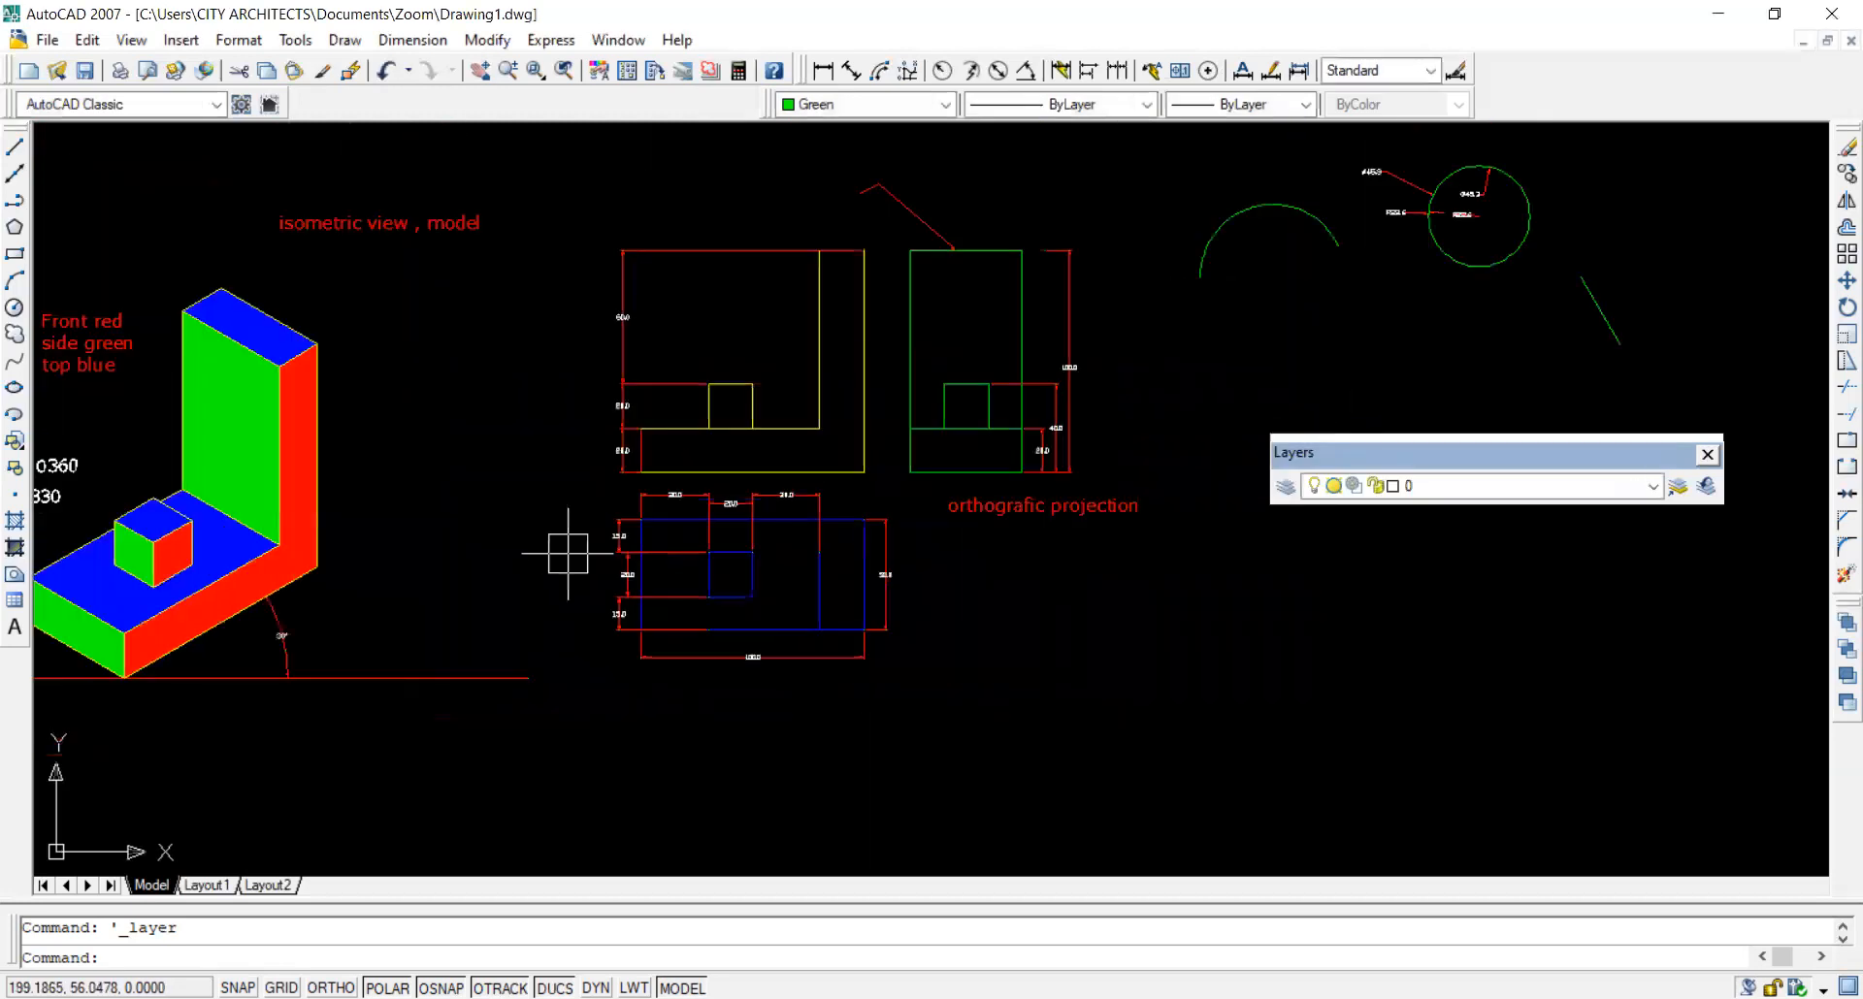
pyautogui.click(623, 207)
pyautogui.click(592, 656)
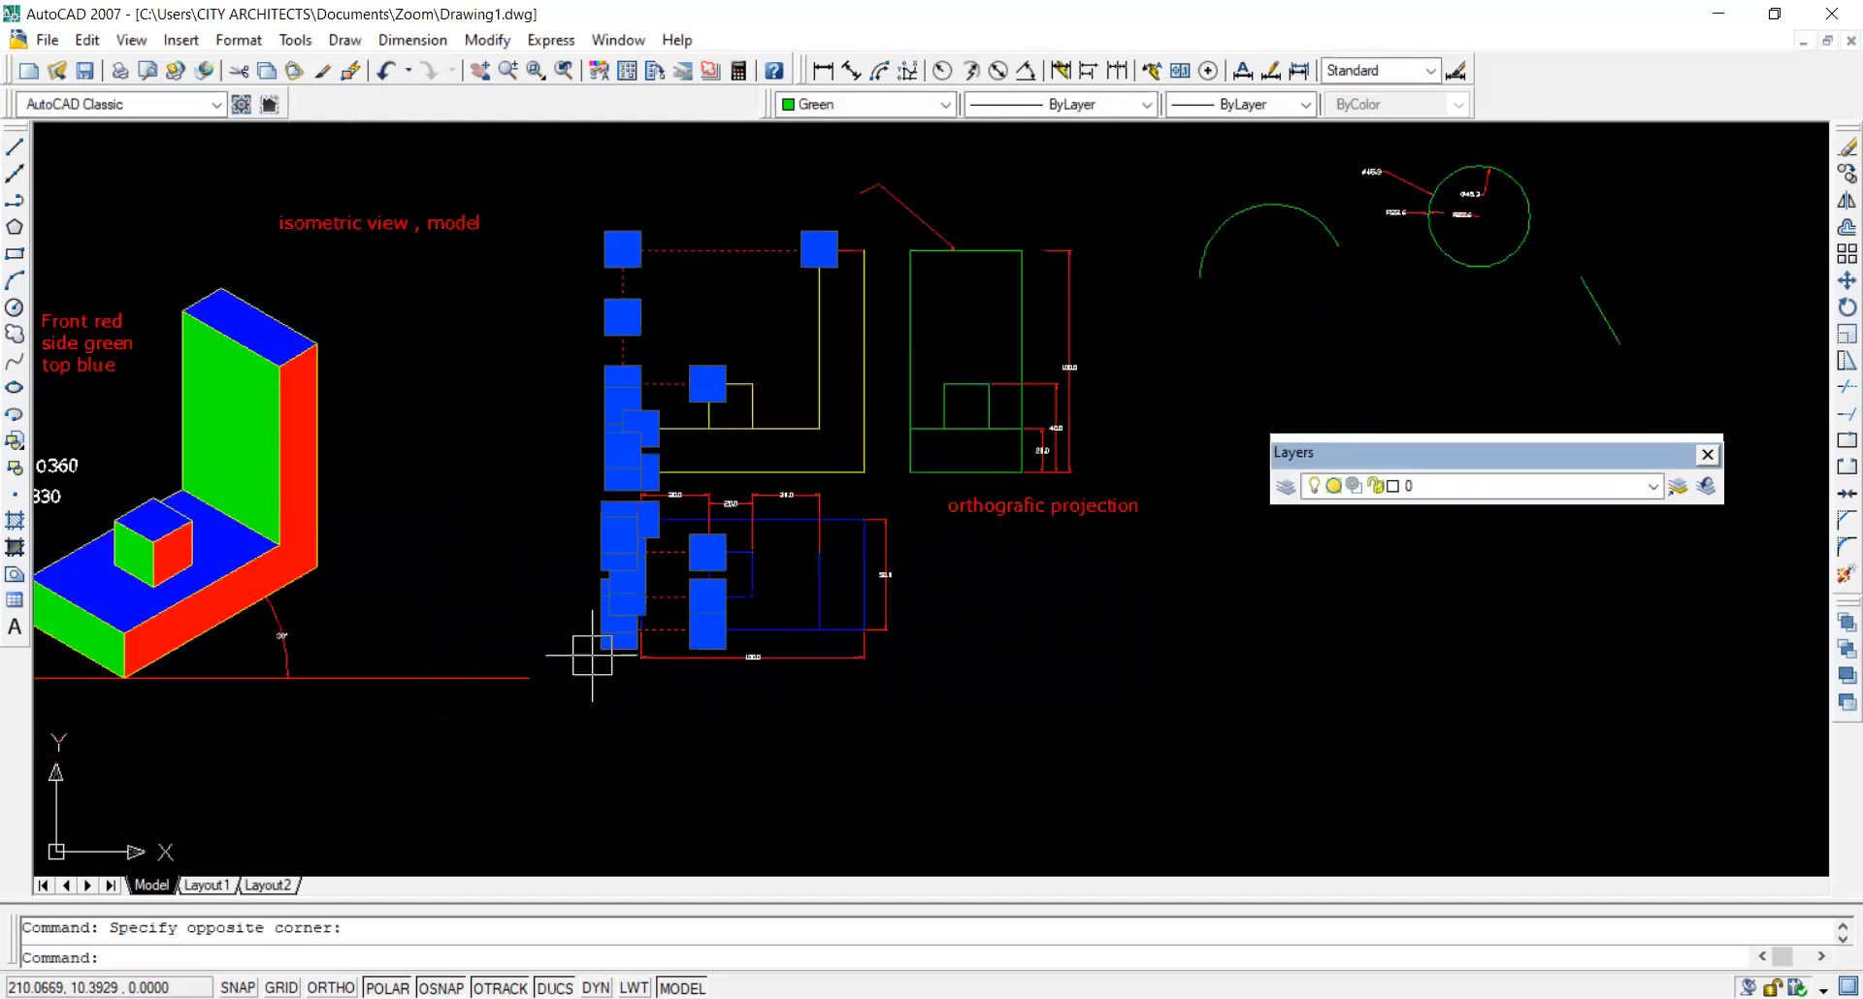
pyautogui.scroll(3, 772, 516)
pyautogui.click(776, 474)
pyautogui.click(685, 493)
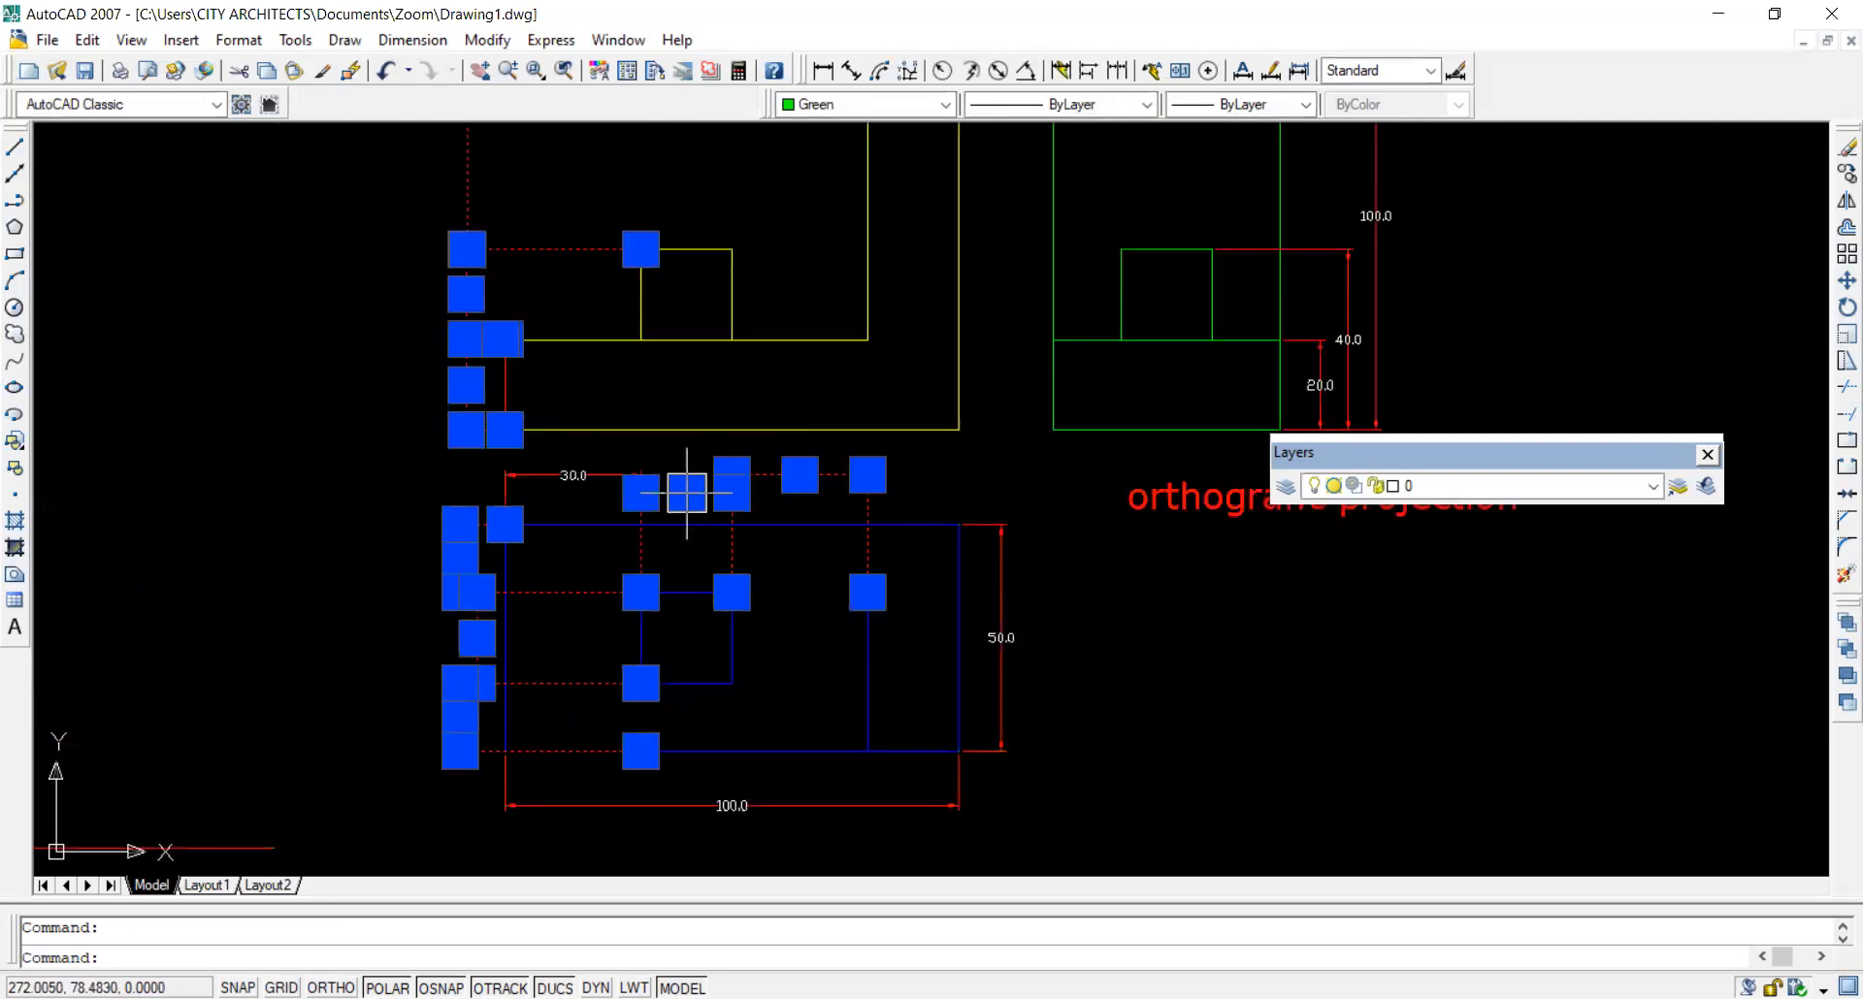
pyautogui.click(612, 475)
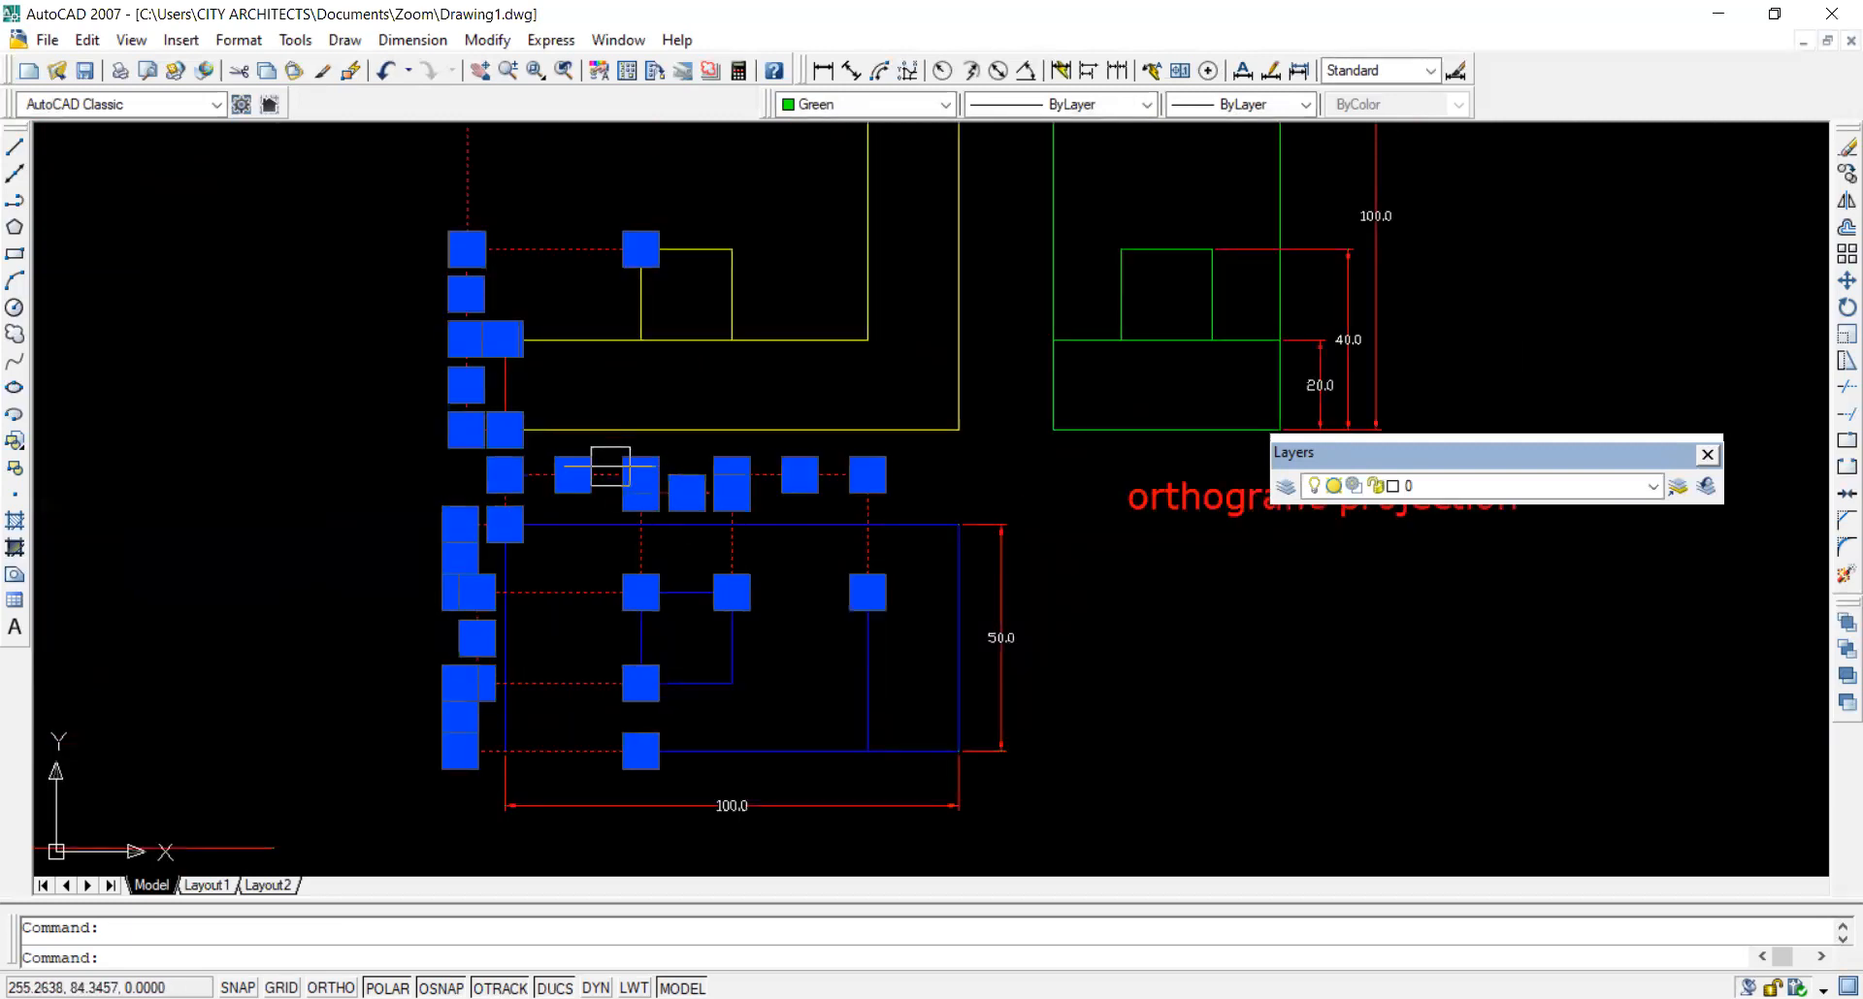
pyautogui.click(730, 809)
pyautogui.scroll(-5, 864, 632)
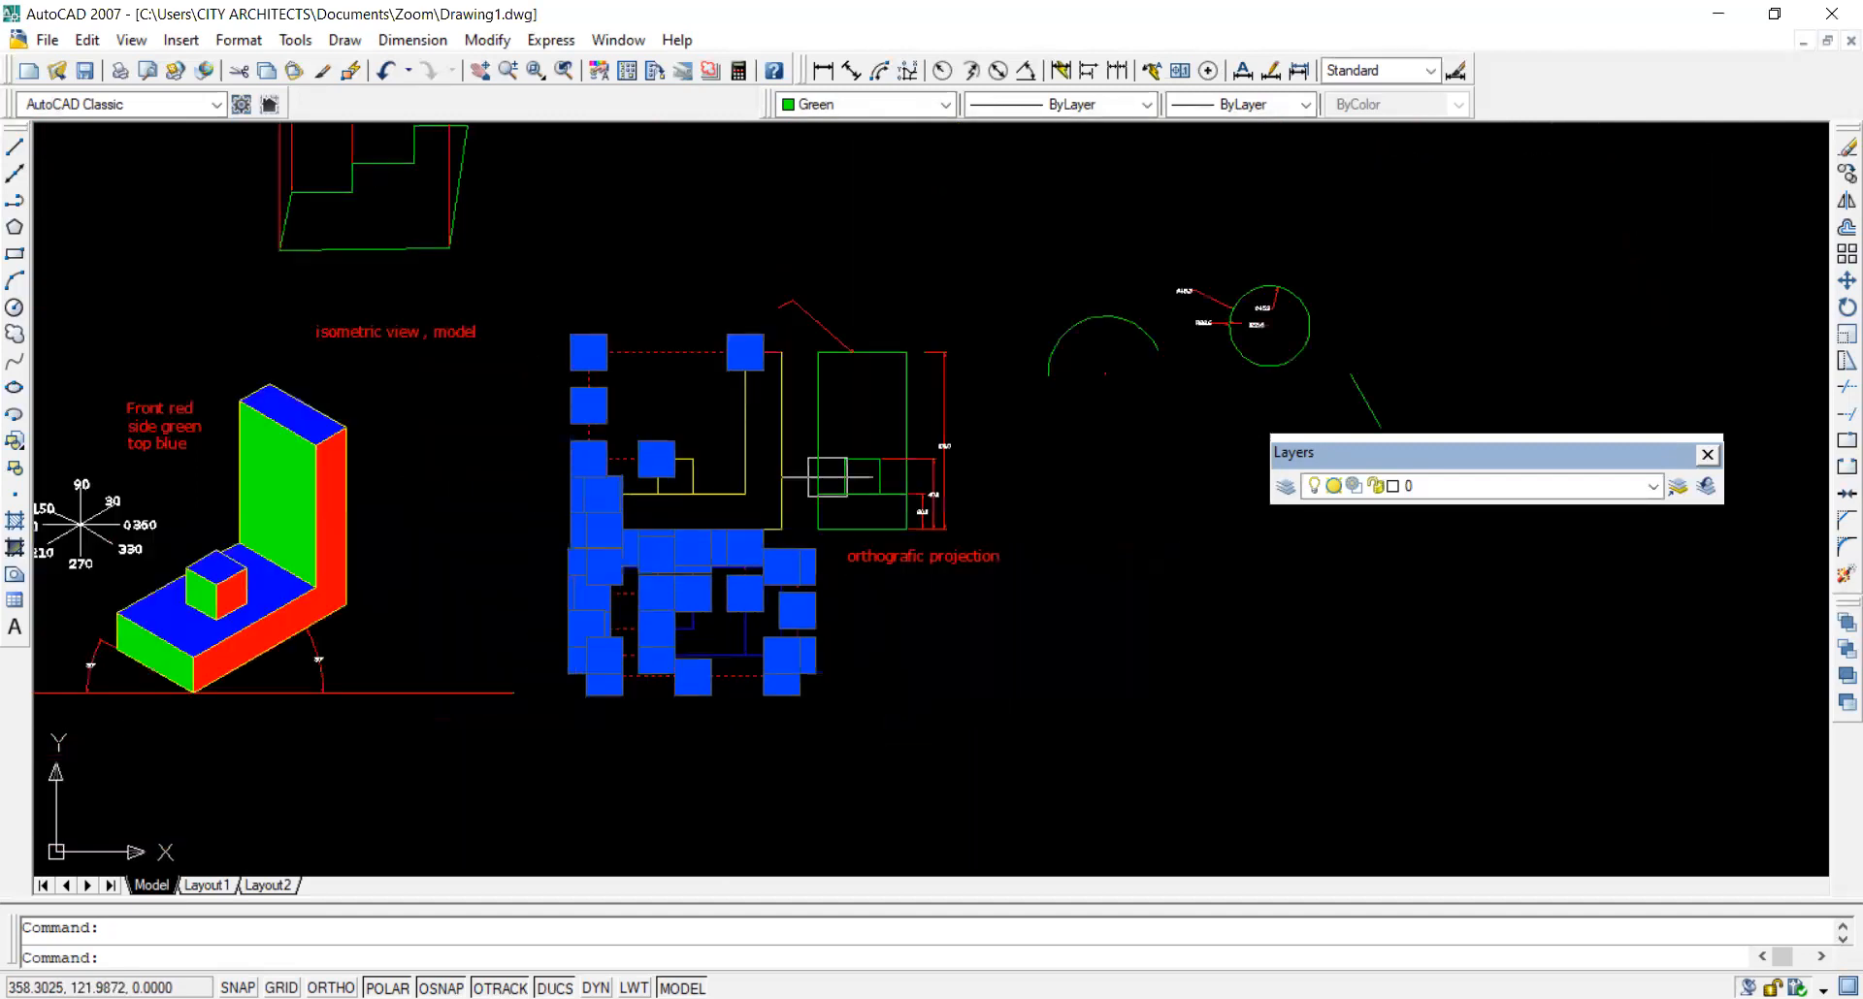
pyautogui.scroll(5, 898, 437)
pyautogui.click(1121, 439)
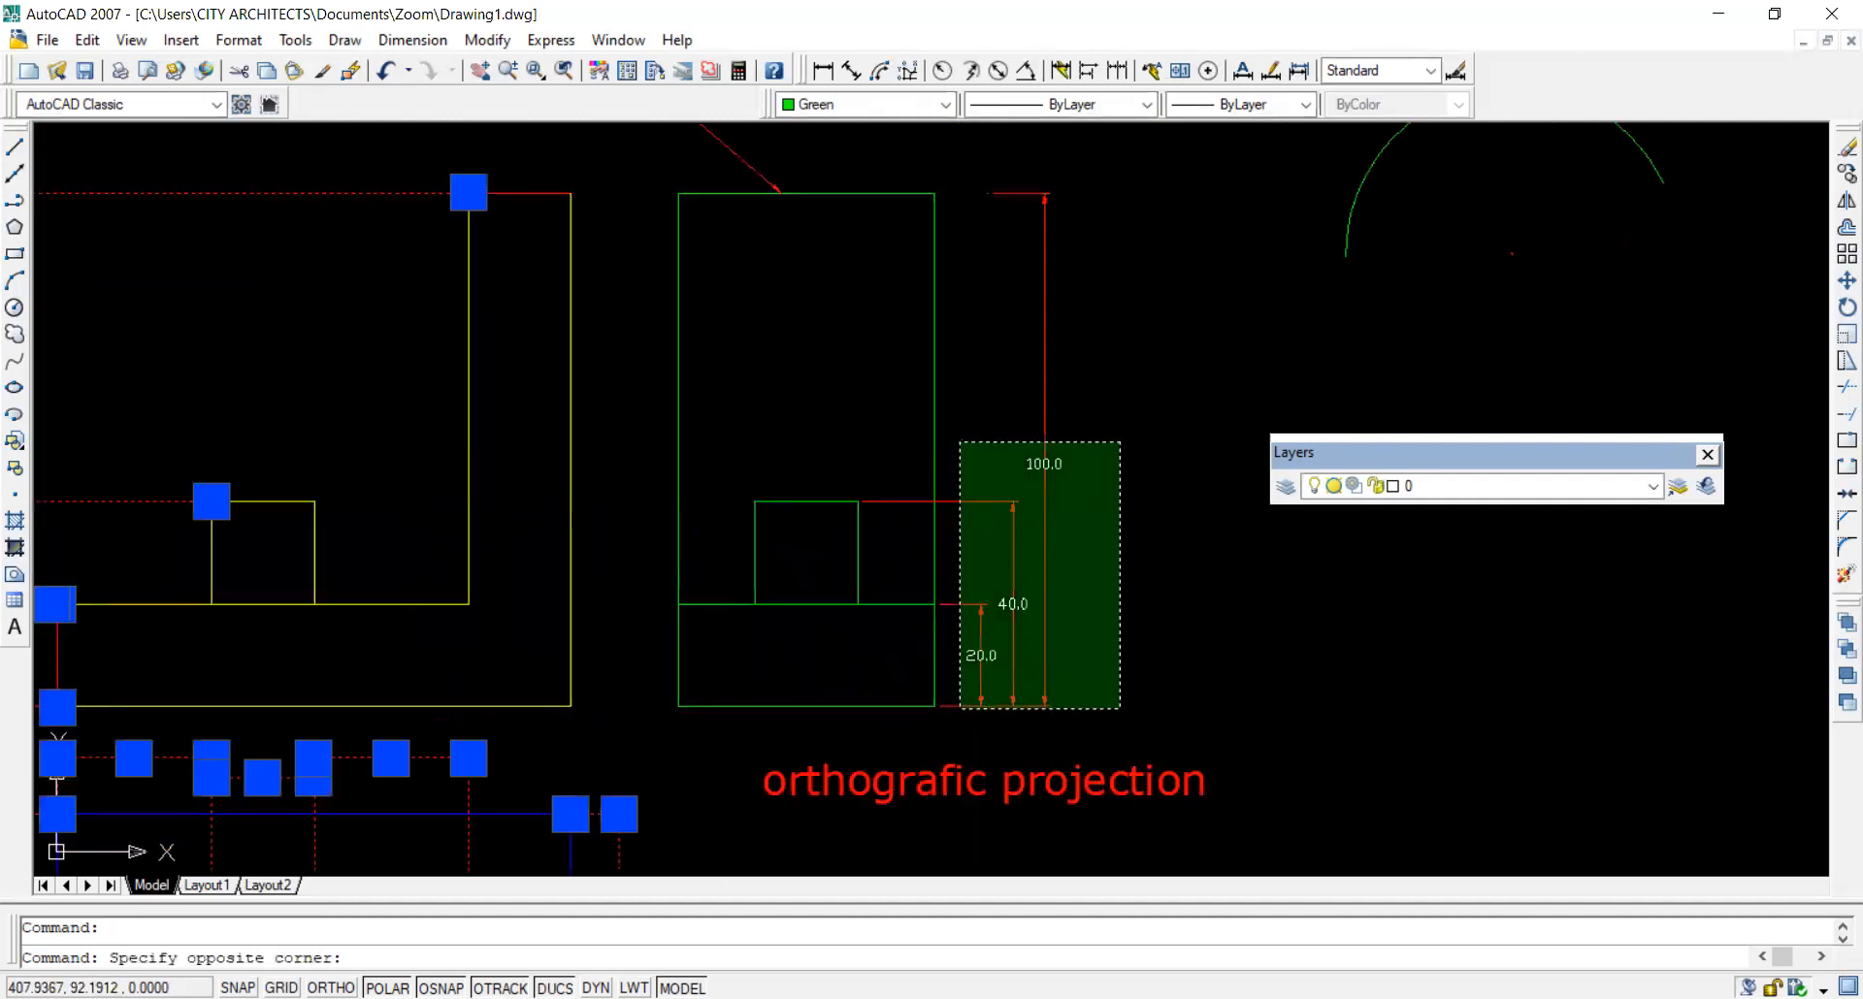
pyautogui.click(961, 706)
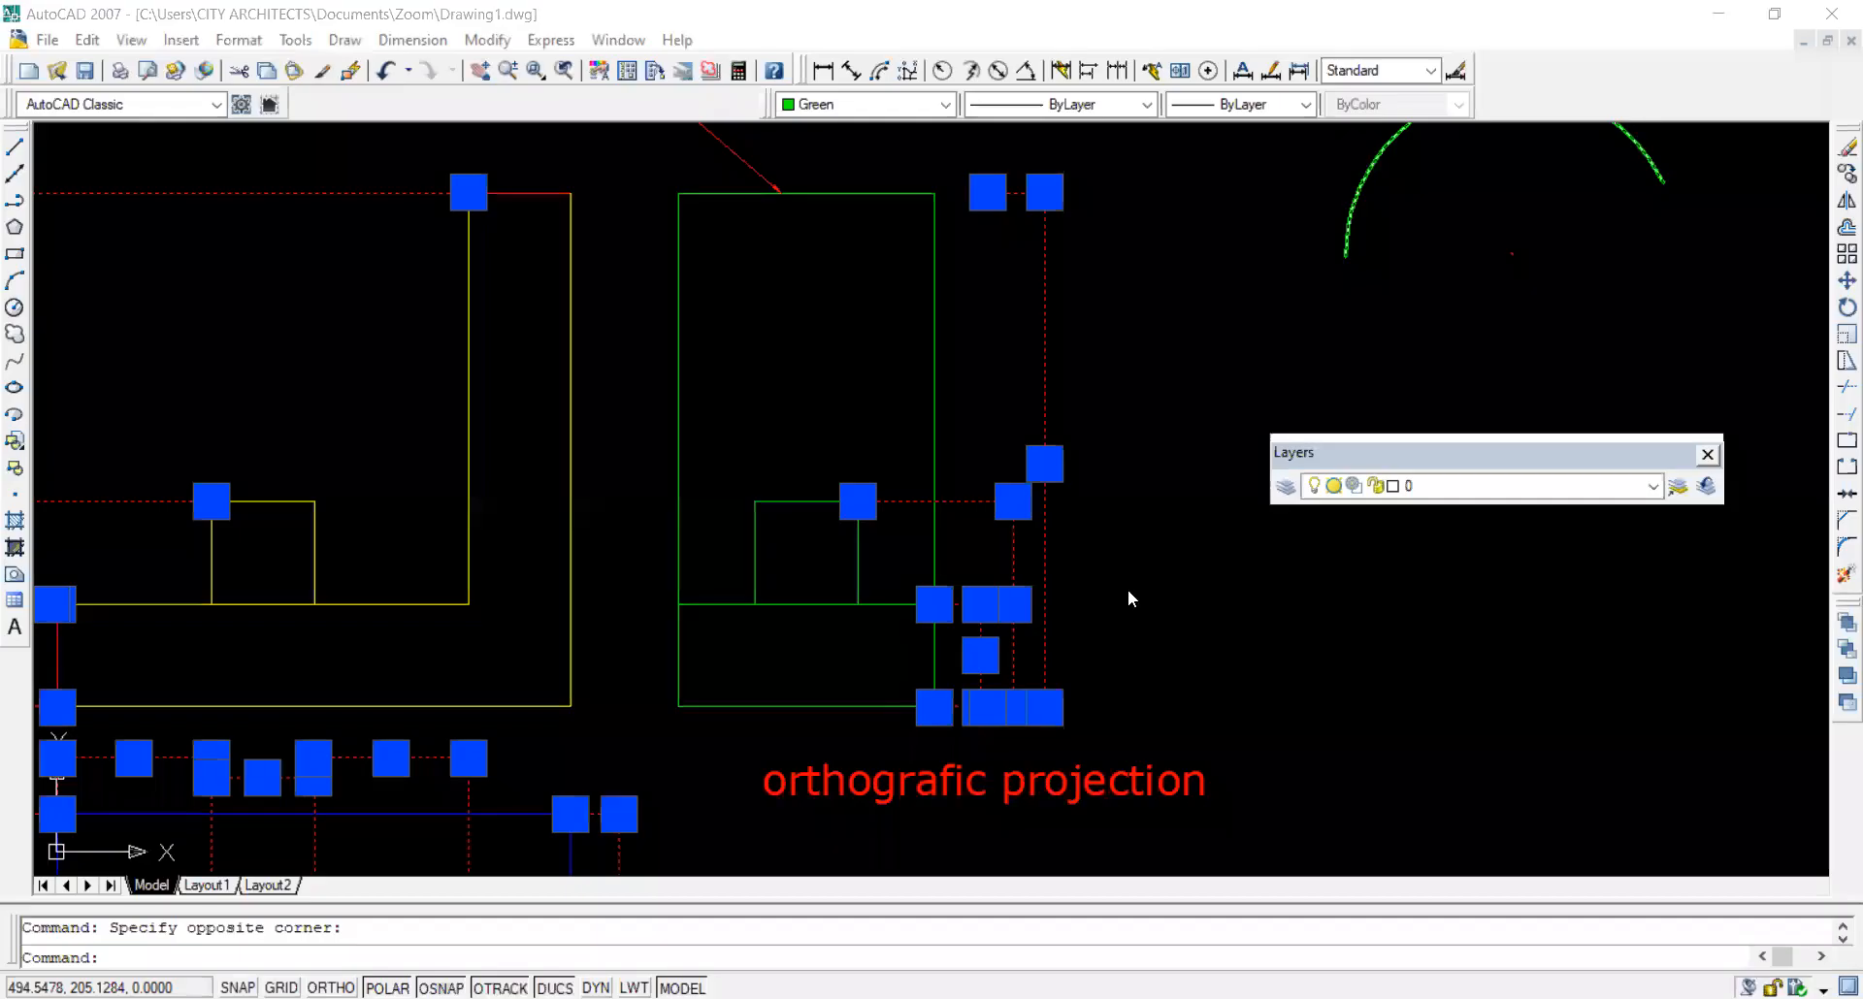
pyautogui.press('Escape')
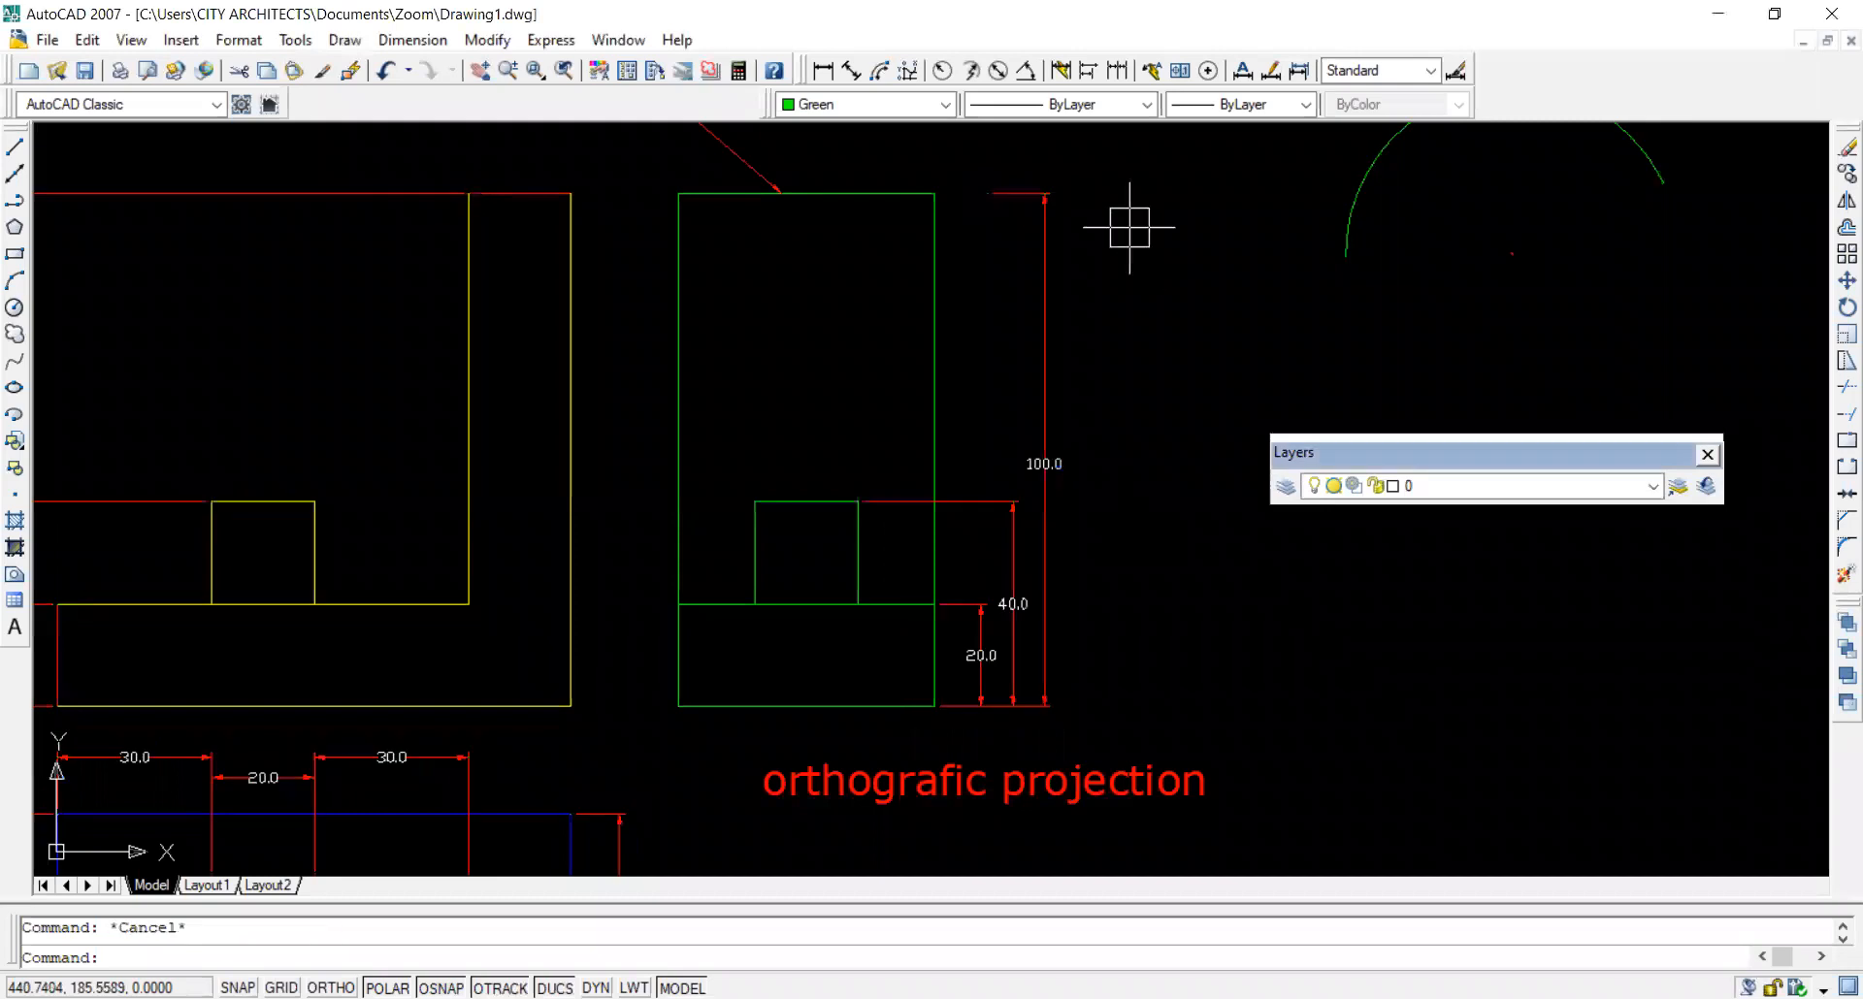
# Assign the three vertical dimensions beside the green side view to the dimension layer.
pyautogui.click(1121, 189)
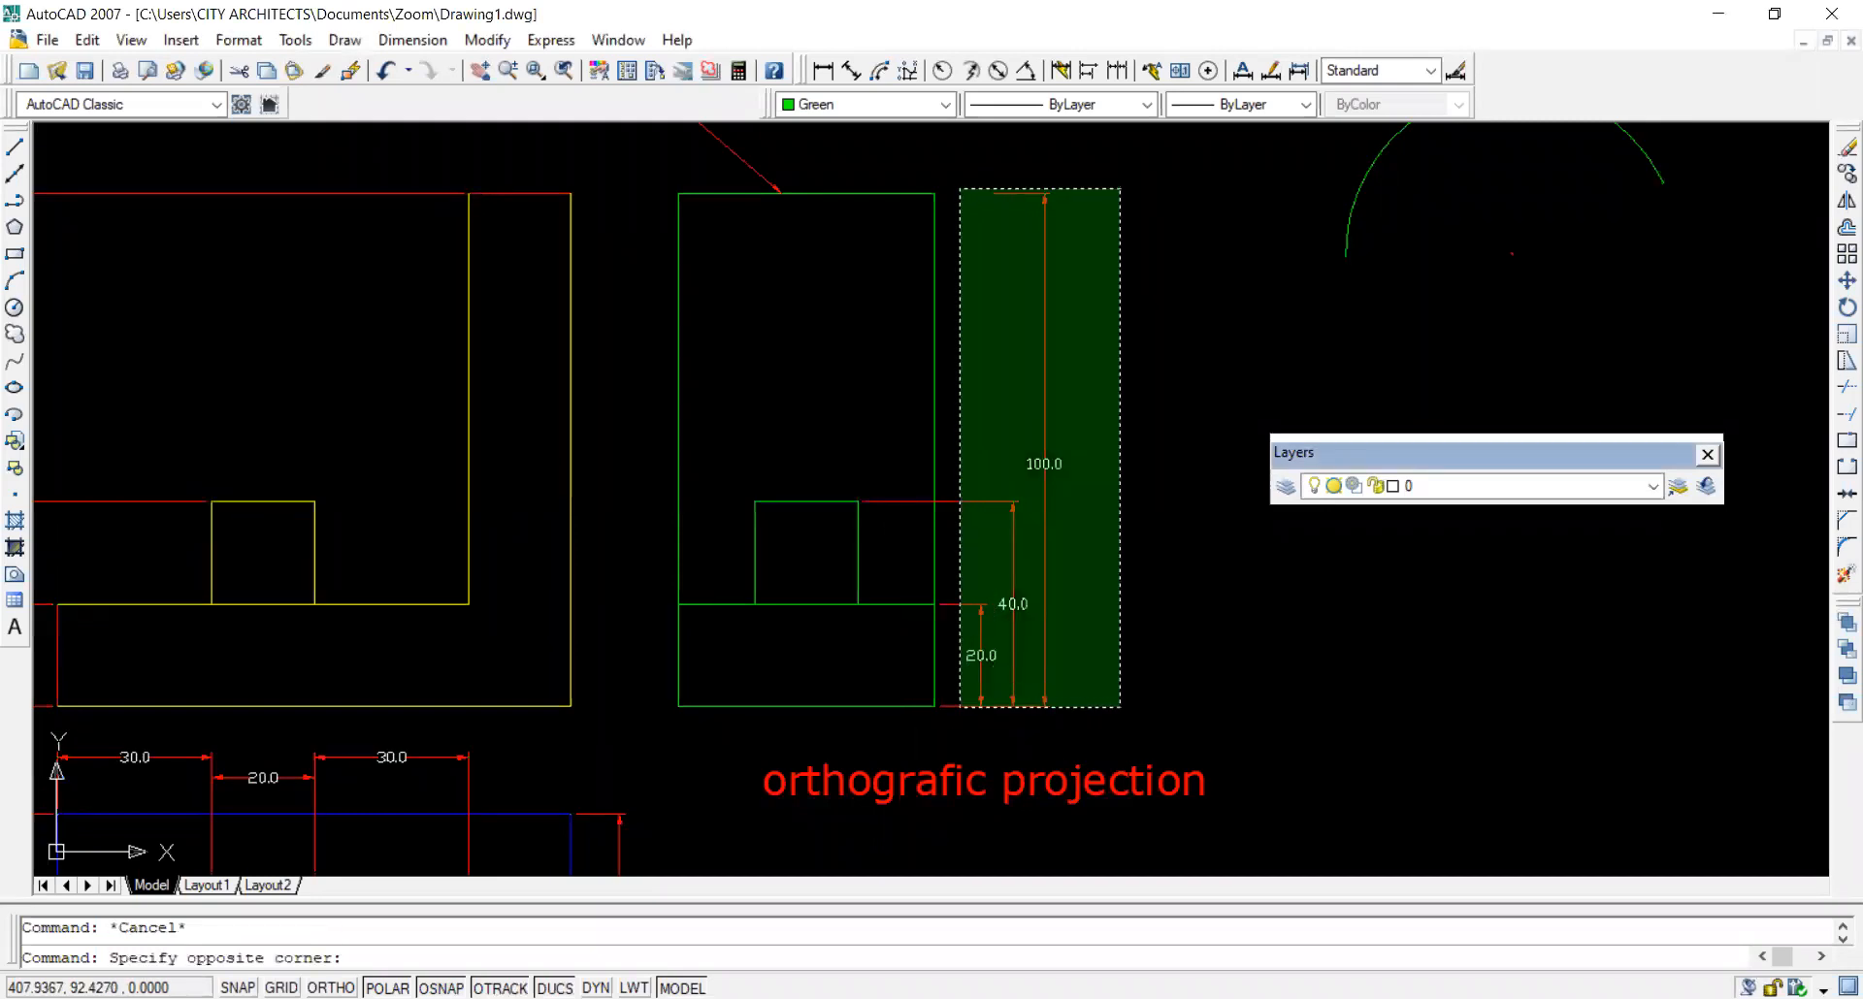
pyautogui.click(961, 707)
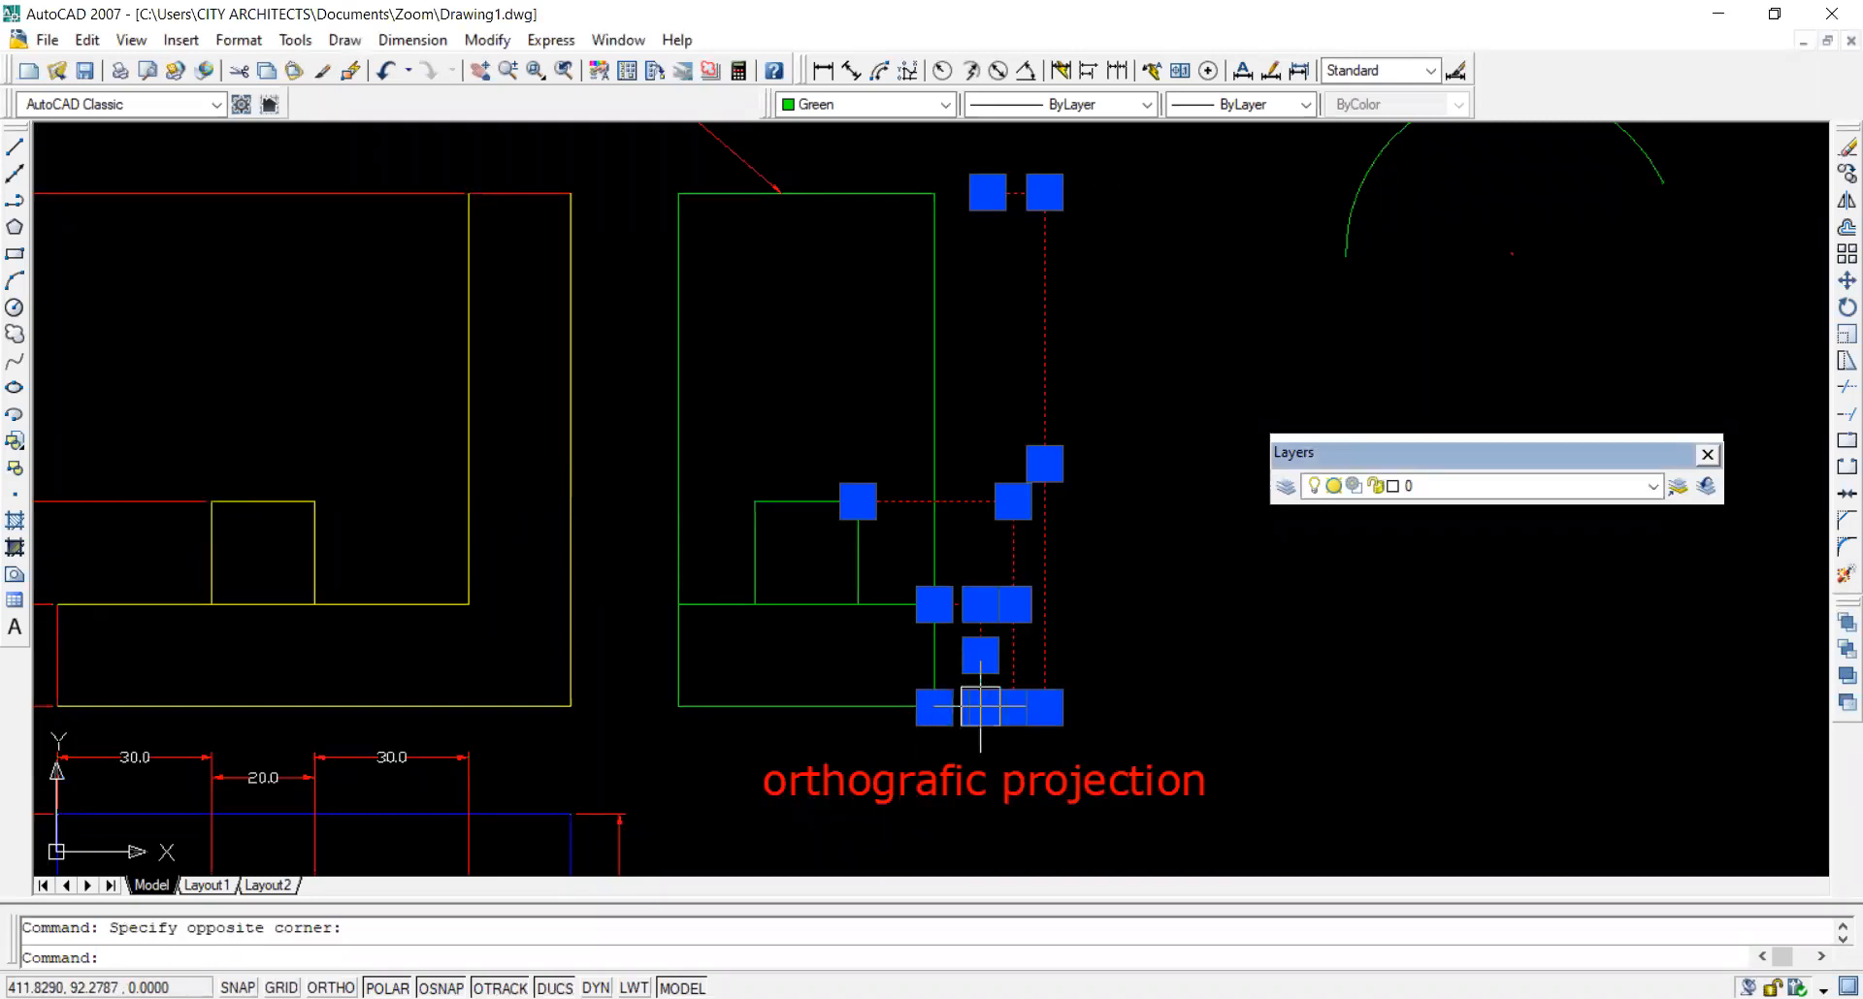
pyautogui.click(1455, 485)
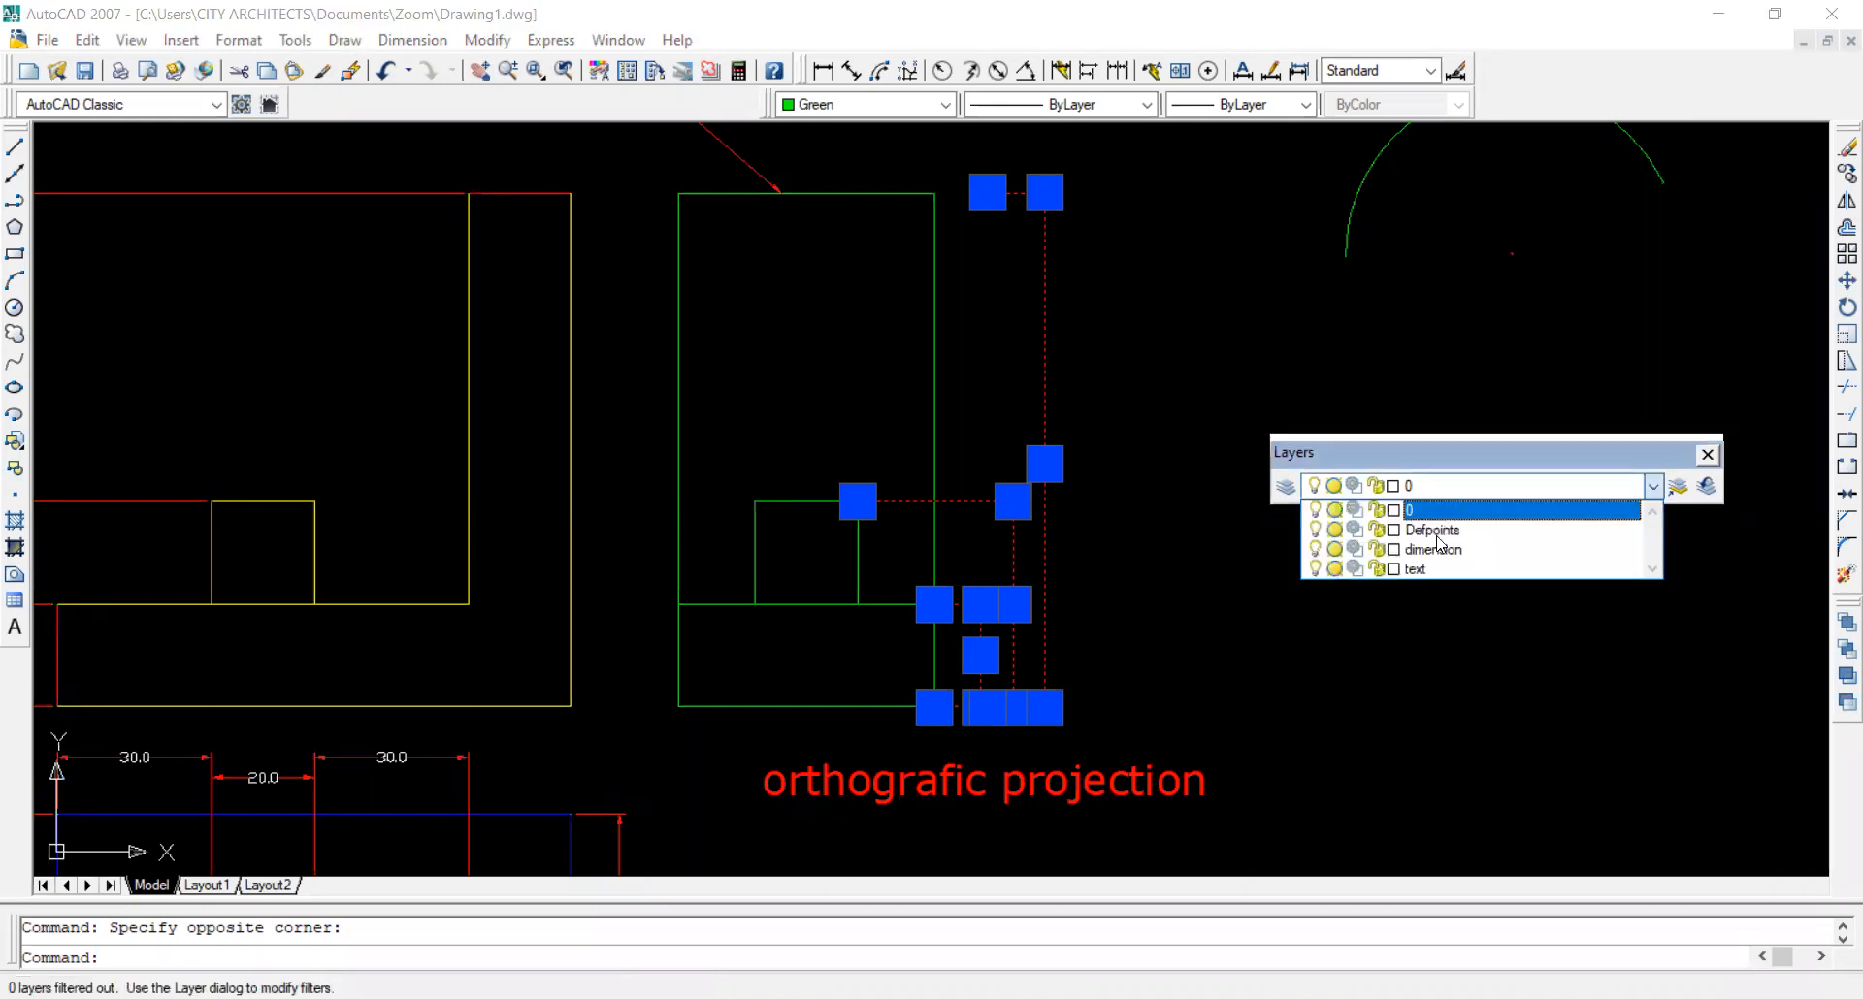
pyautogui.click(1490, 551)
pyautogui.scroll(-4, 1252, 427)
pyautogui.press('Escape')
# Assign the yellow front view's vertical dimensions and the blue top view's left, upper and lower dimensions to the dimension layer.
pyautogui.click(792, 271)
pyautogui.click(736, 483)
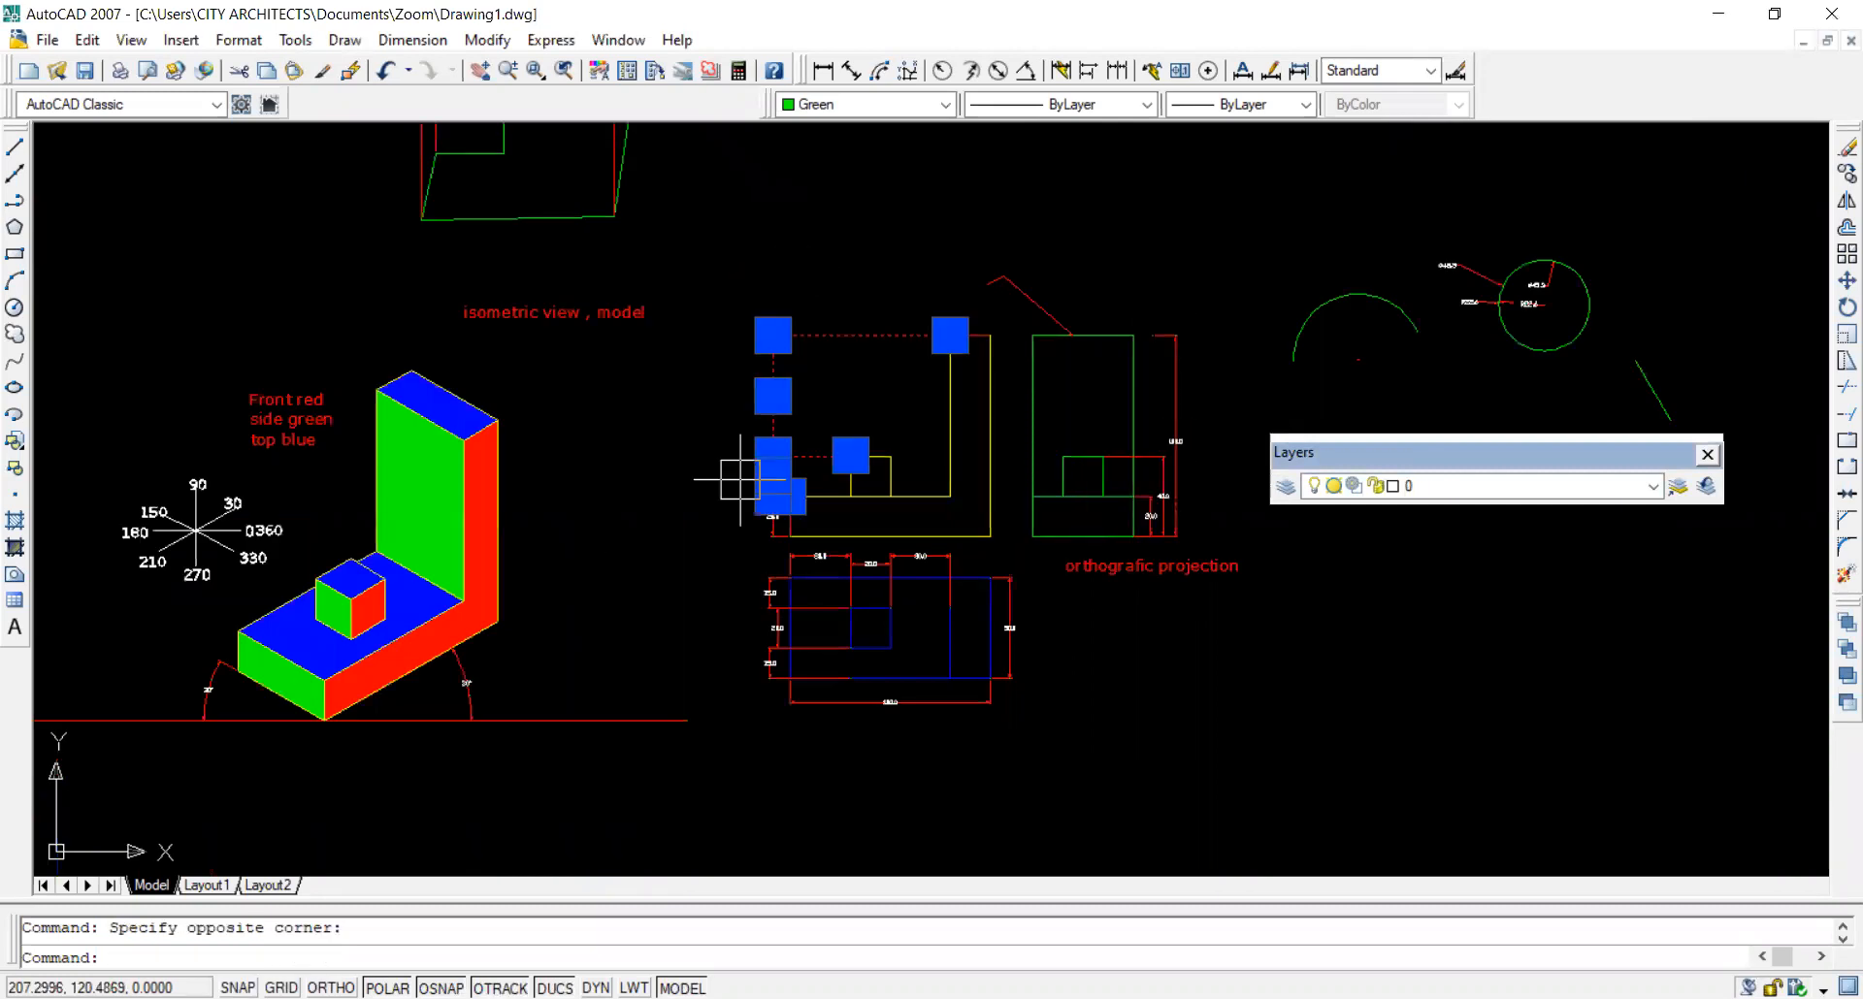
pyautogui.scroll(3, 756, 553)
pyautogui.scroll(-2, 781, 359)
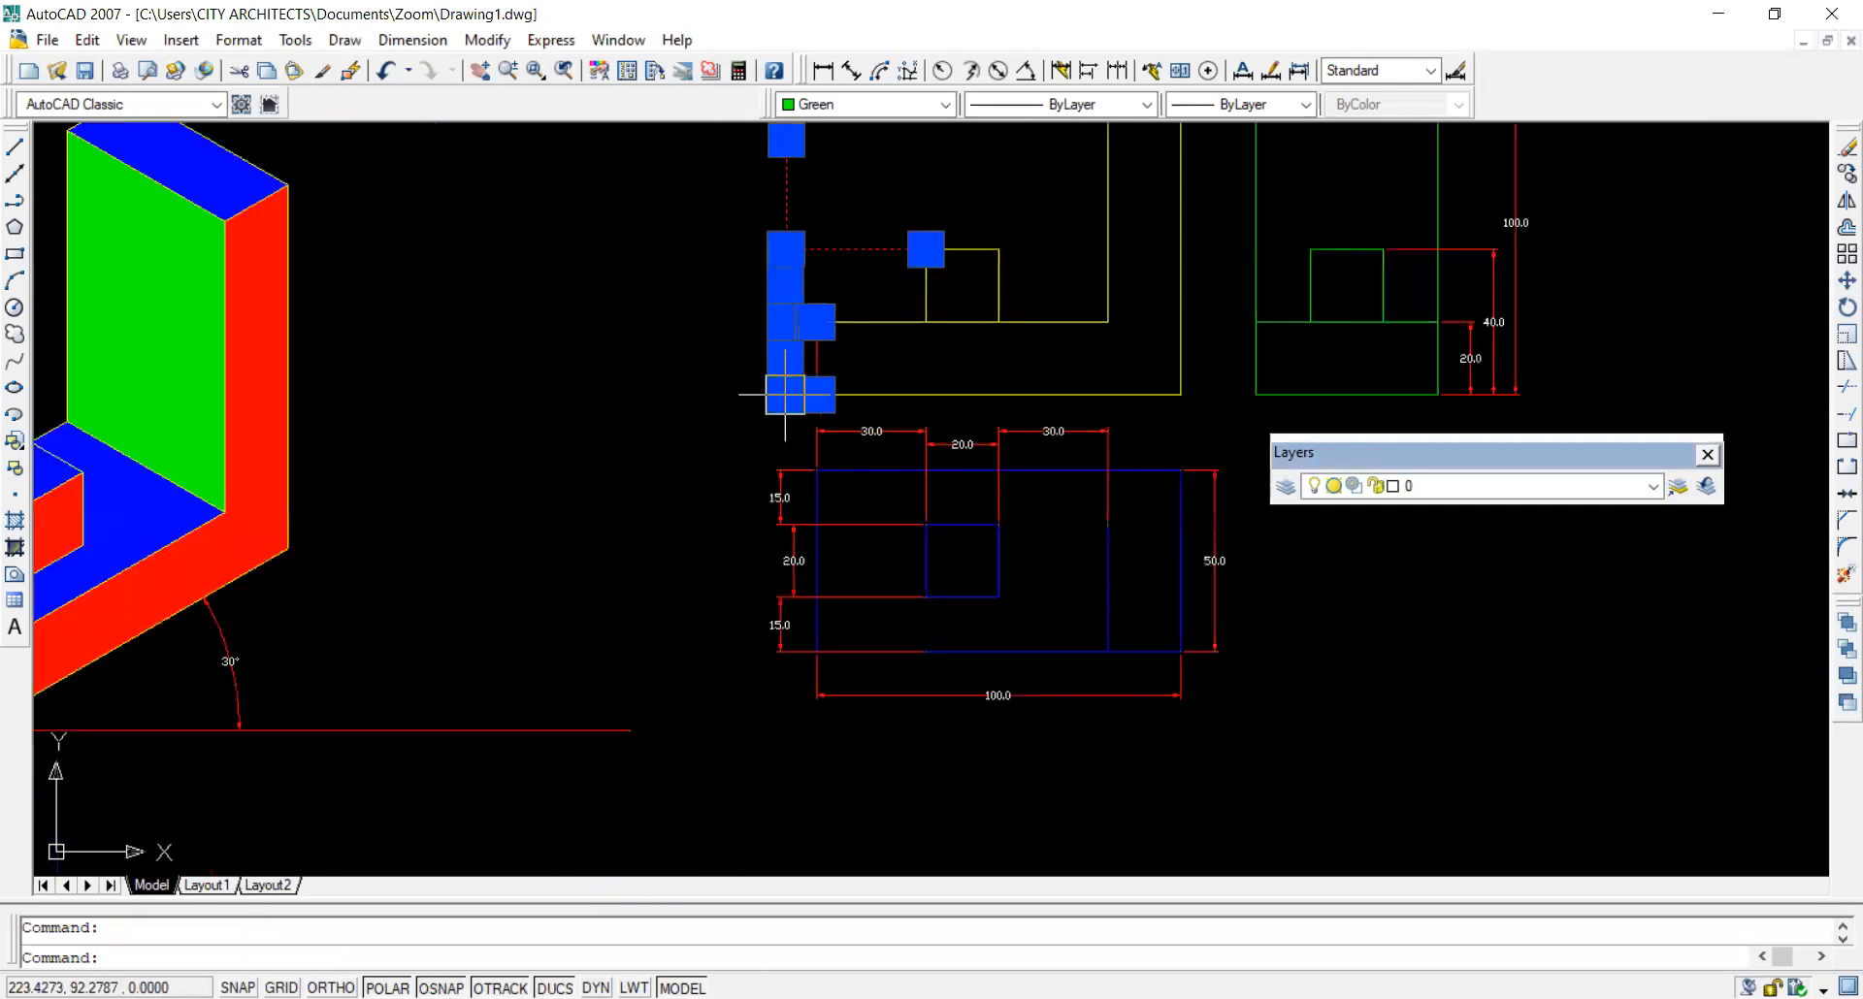
pyautogui.scroll(3, 773, 467)
pyautogui.click(832, 382)
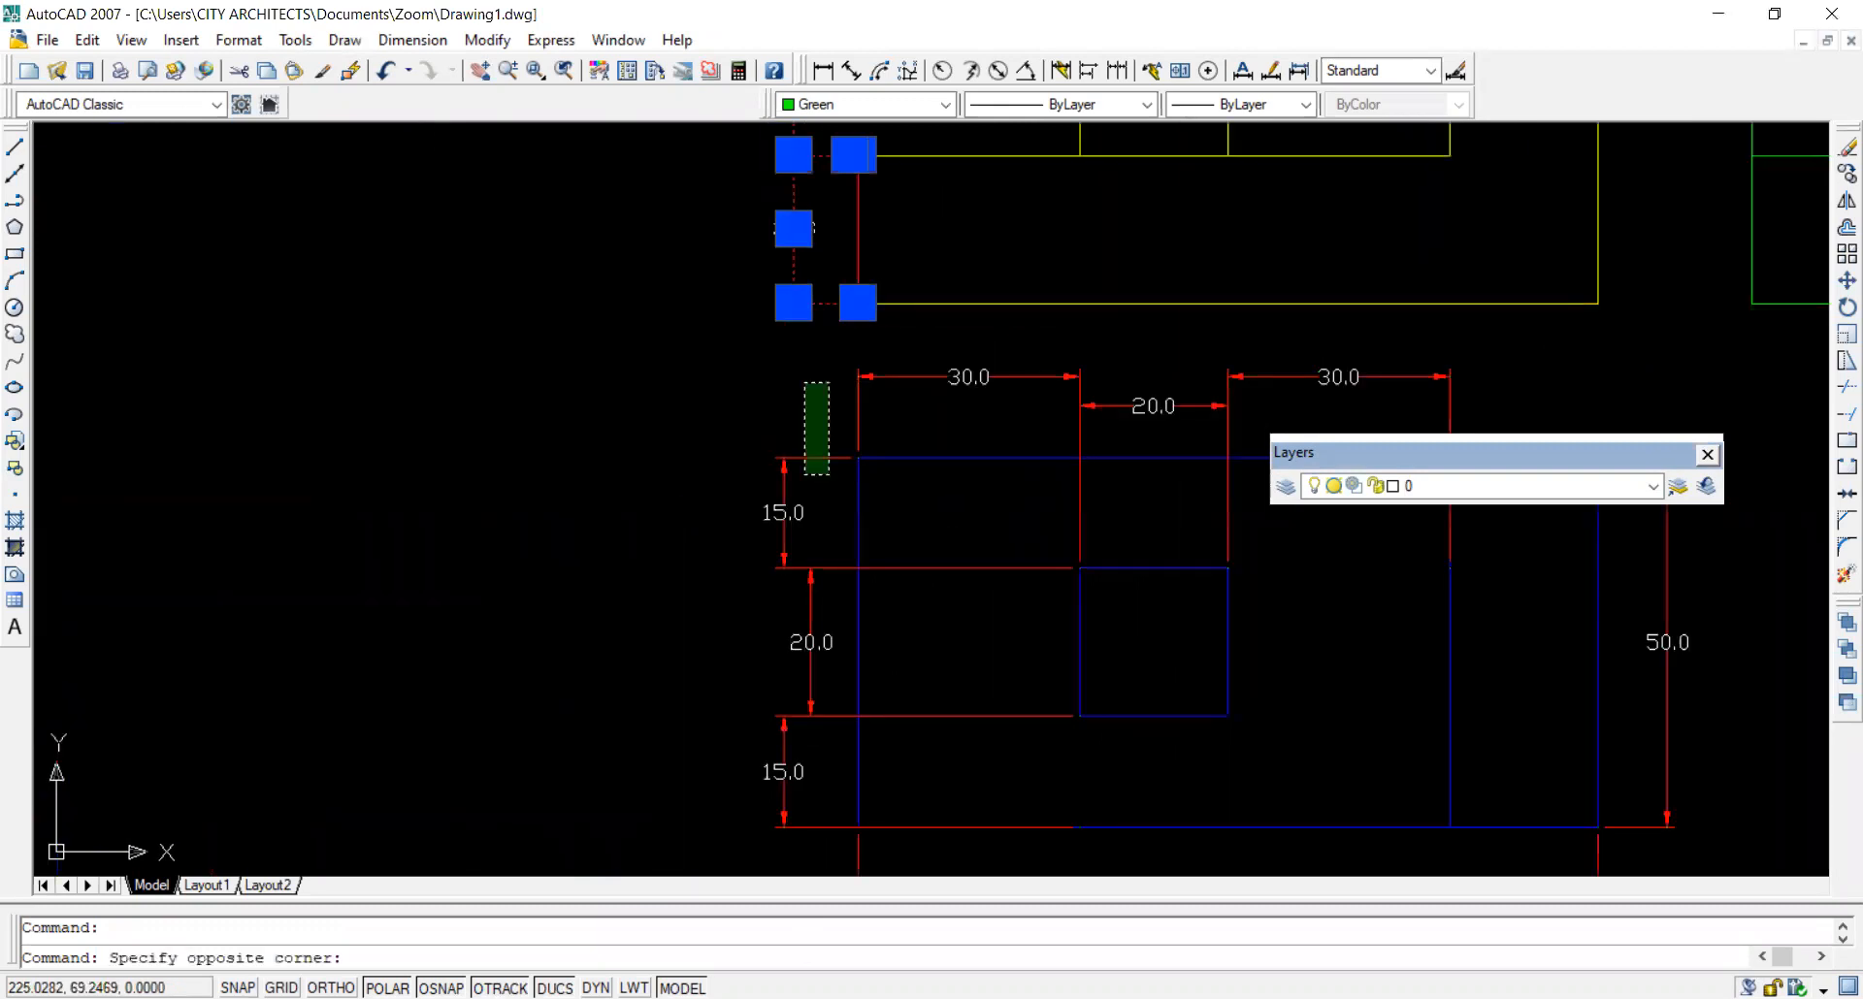
pyautogui.scroll(-2, 791, 446)
pyautogui.click(701, 762)
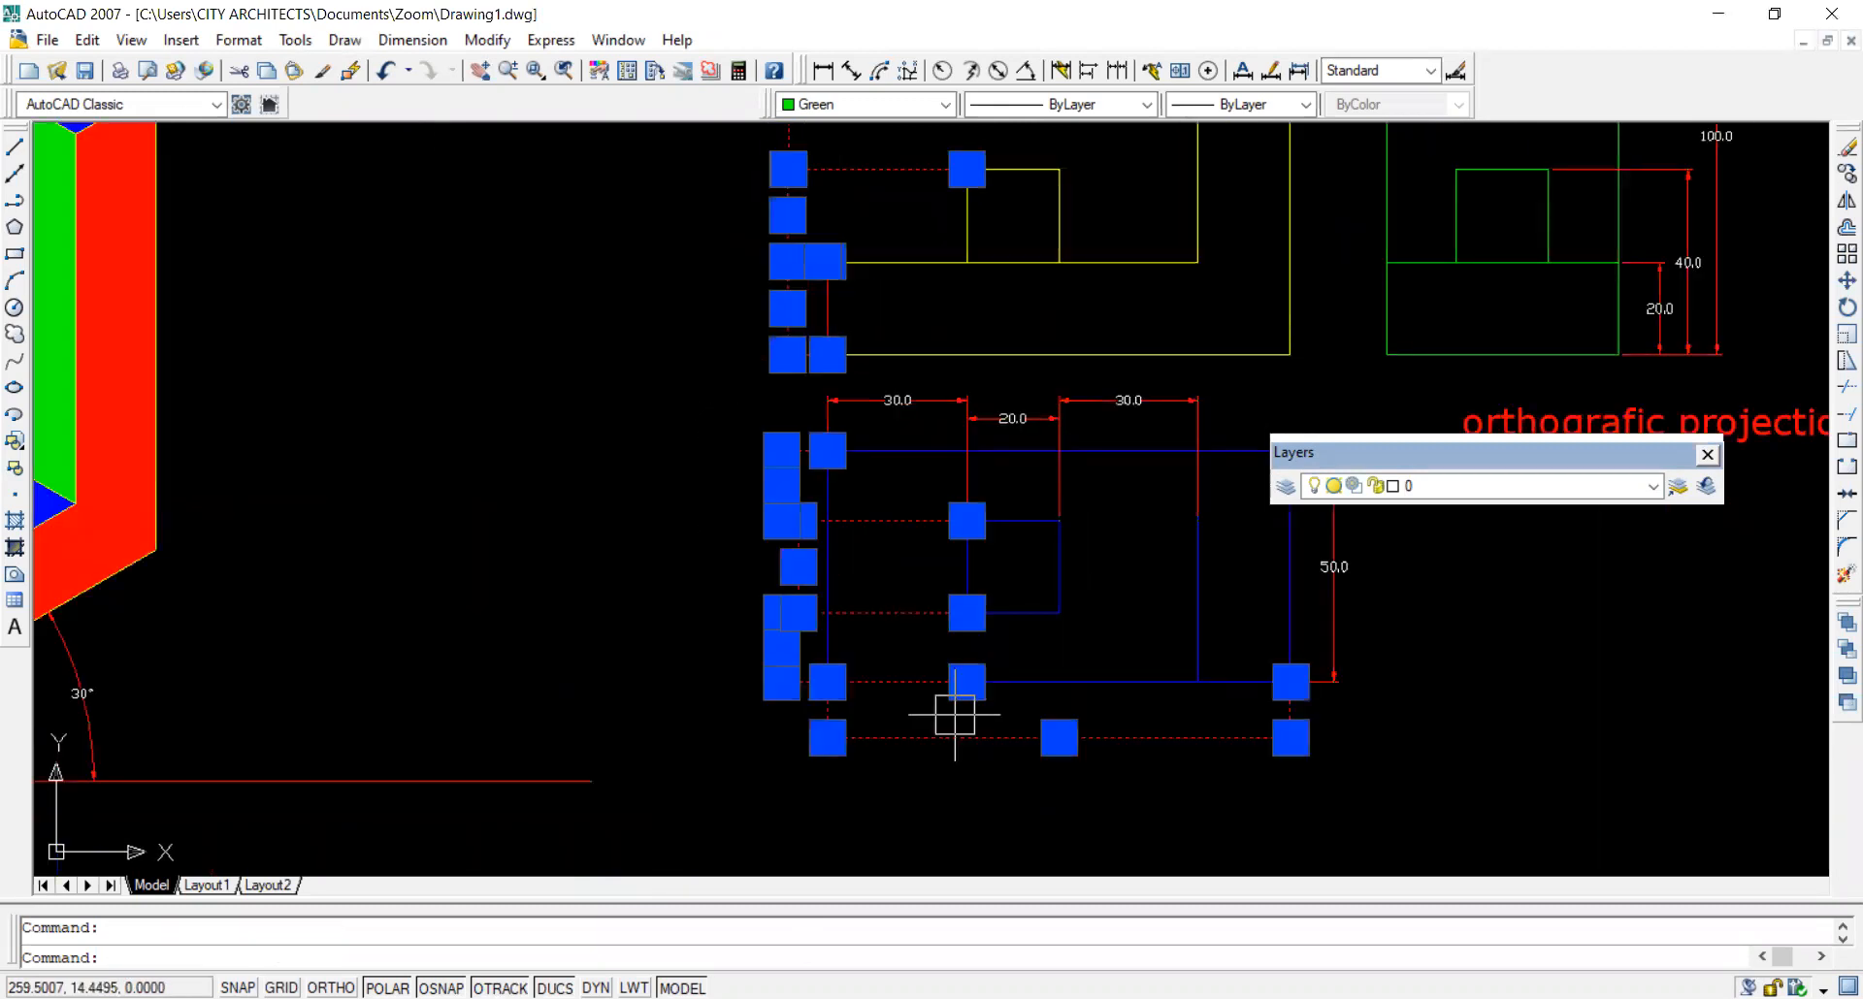
pyautogui.click(1153, 401)
pyautogui.click(1001, 417)
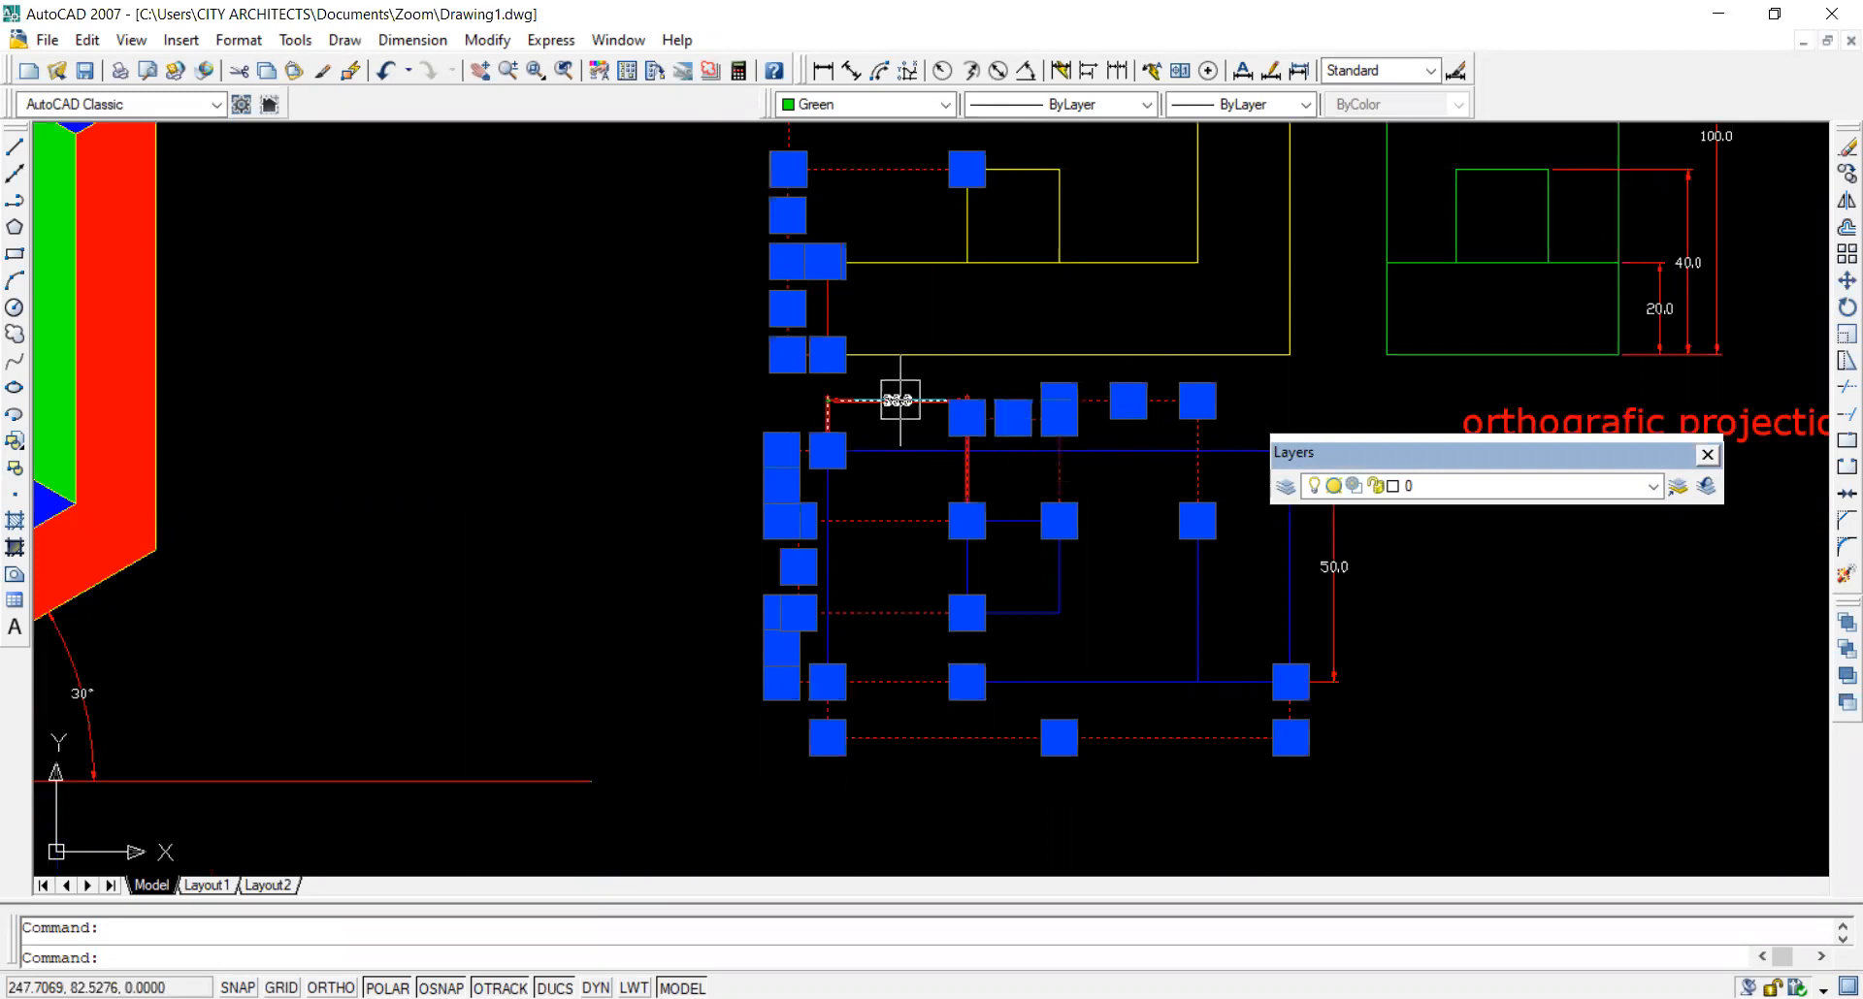
pyautogui.click(895, 401)
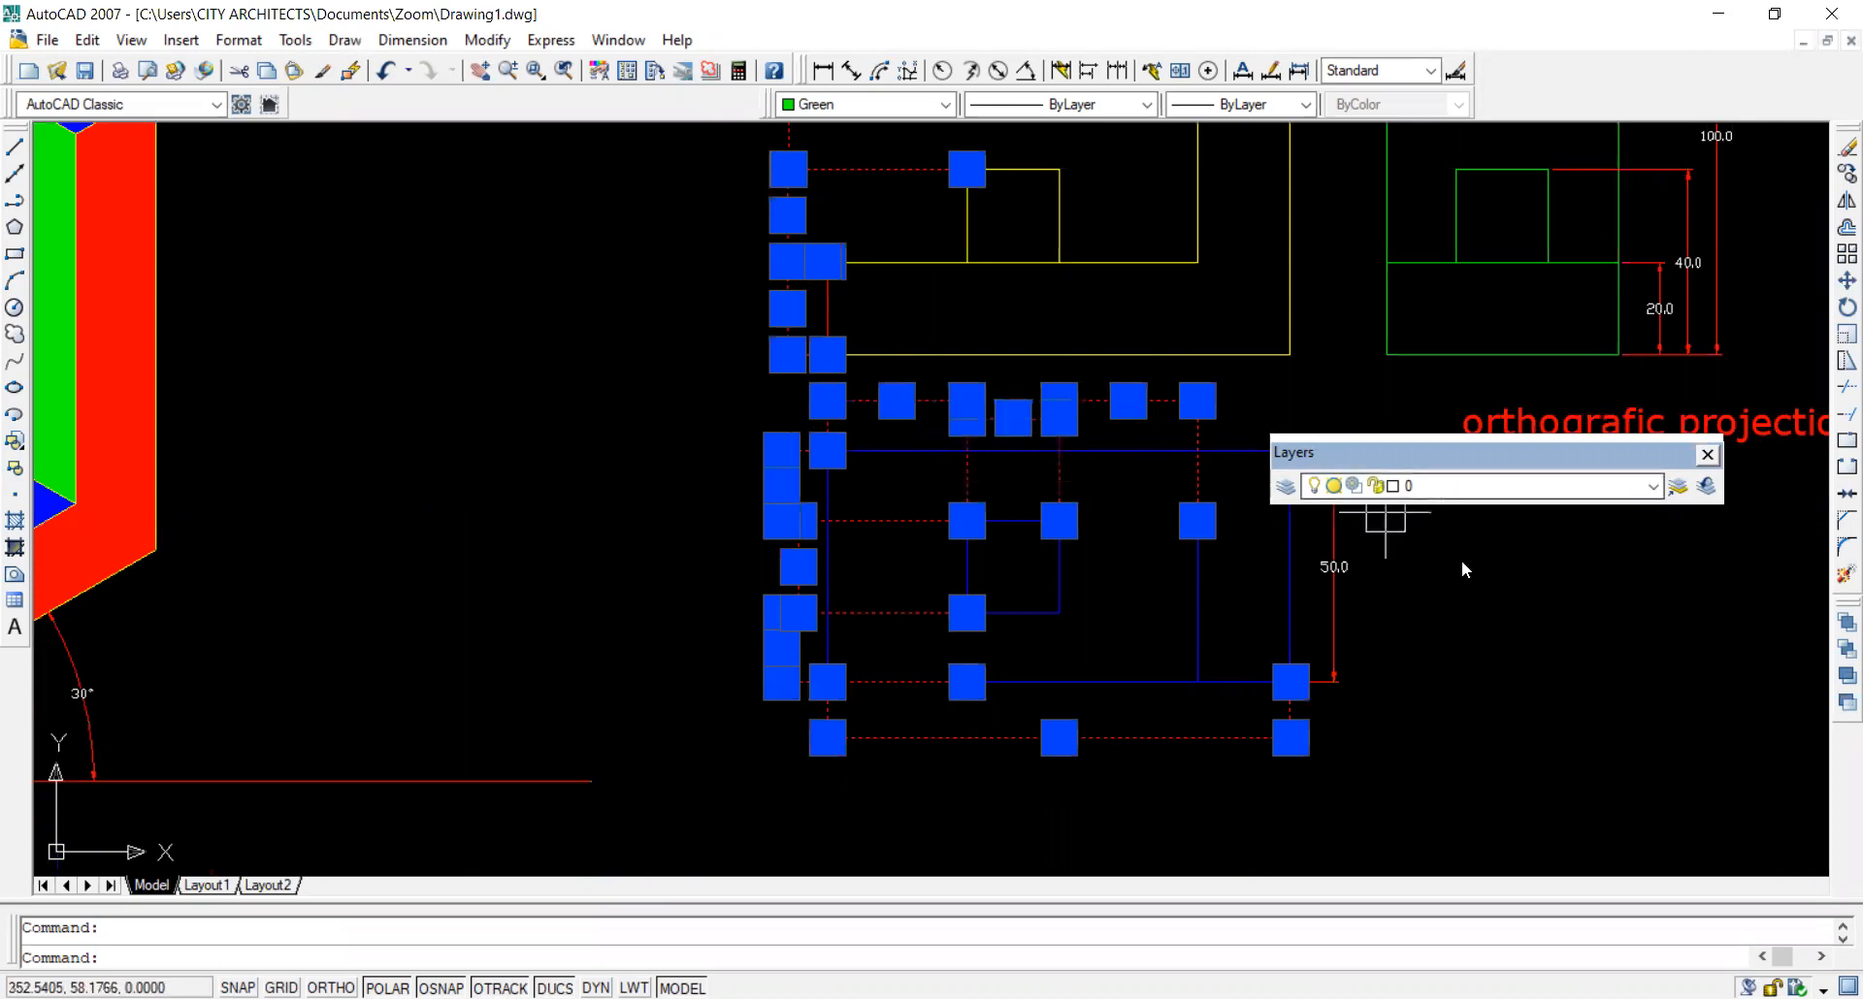
pyautogui.click(1460, 486)
pyautogui.click(1456, 538)
# Assign the red leader at the upper edge of the green side view to the dimension layer.
pyautogui.scroll(-3, 852, 619)
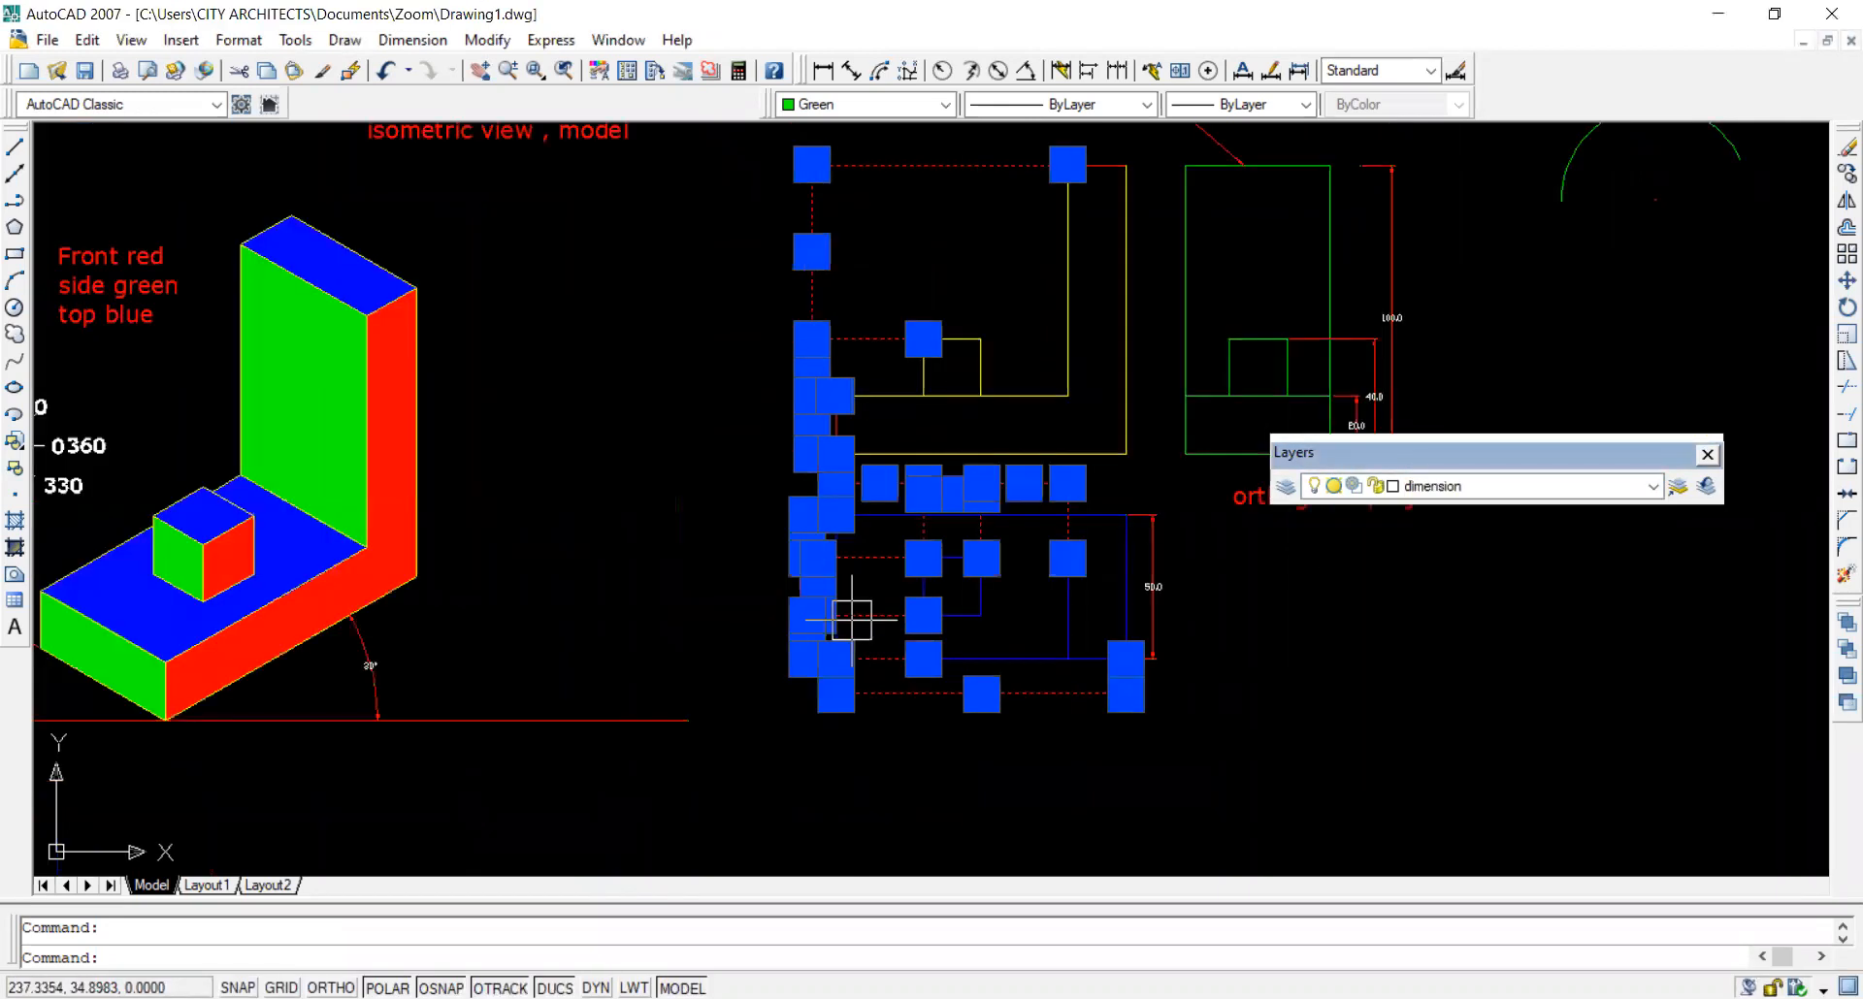
pyautogui.scroll(-2, 852, 620)
pyautogui.click(1048, 298)
pyautogui.click(1424, 486)
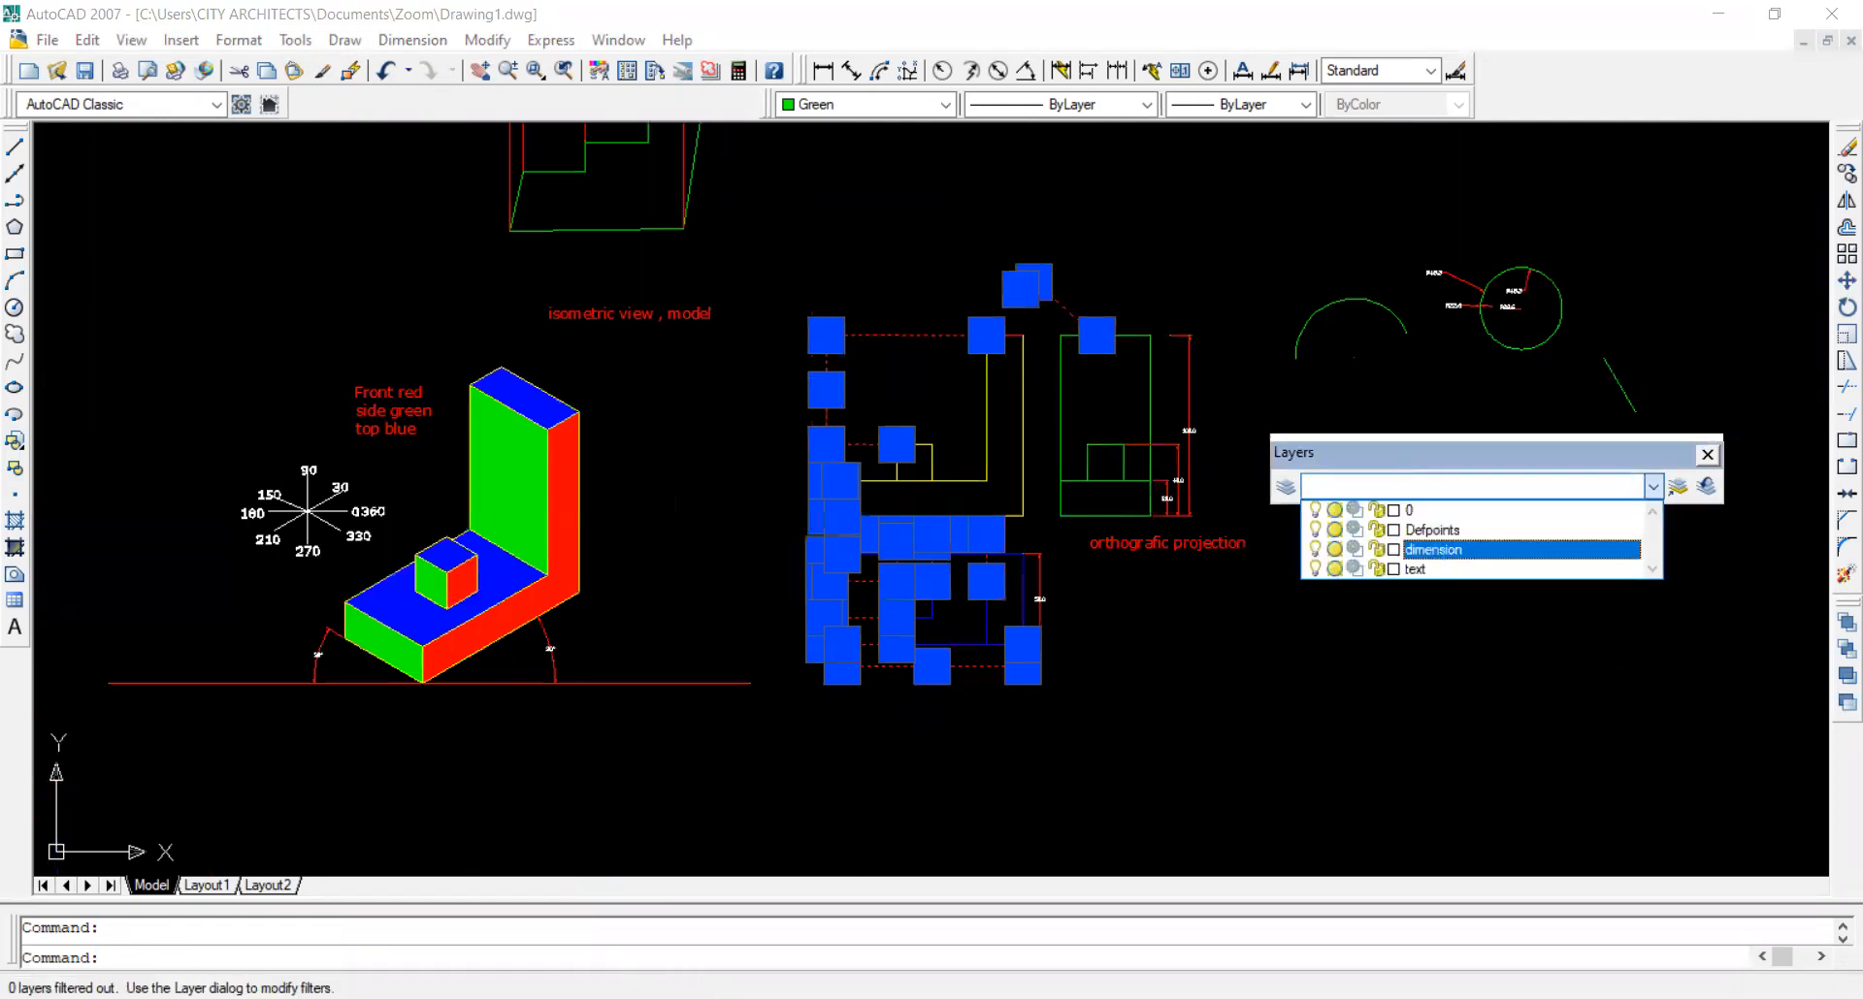
pyautogui.press('Escape')
pyautogui.scroll(5, 1074, 602)
pyautogui.scroll(-3, 971, 630)
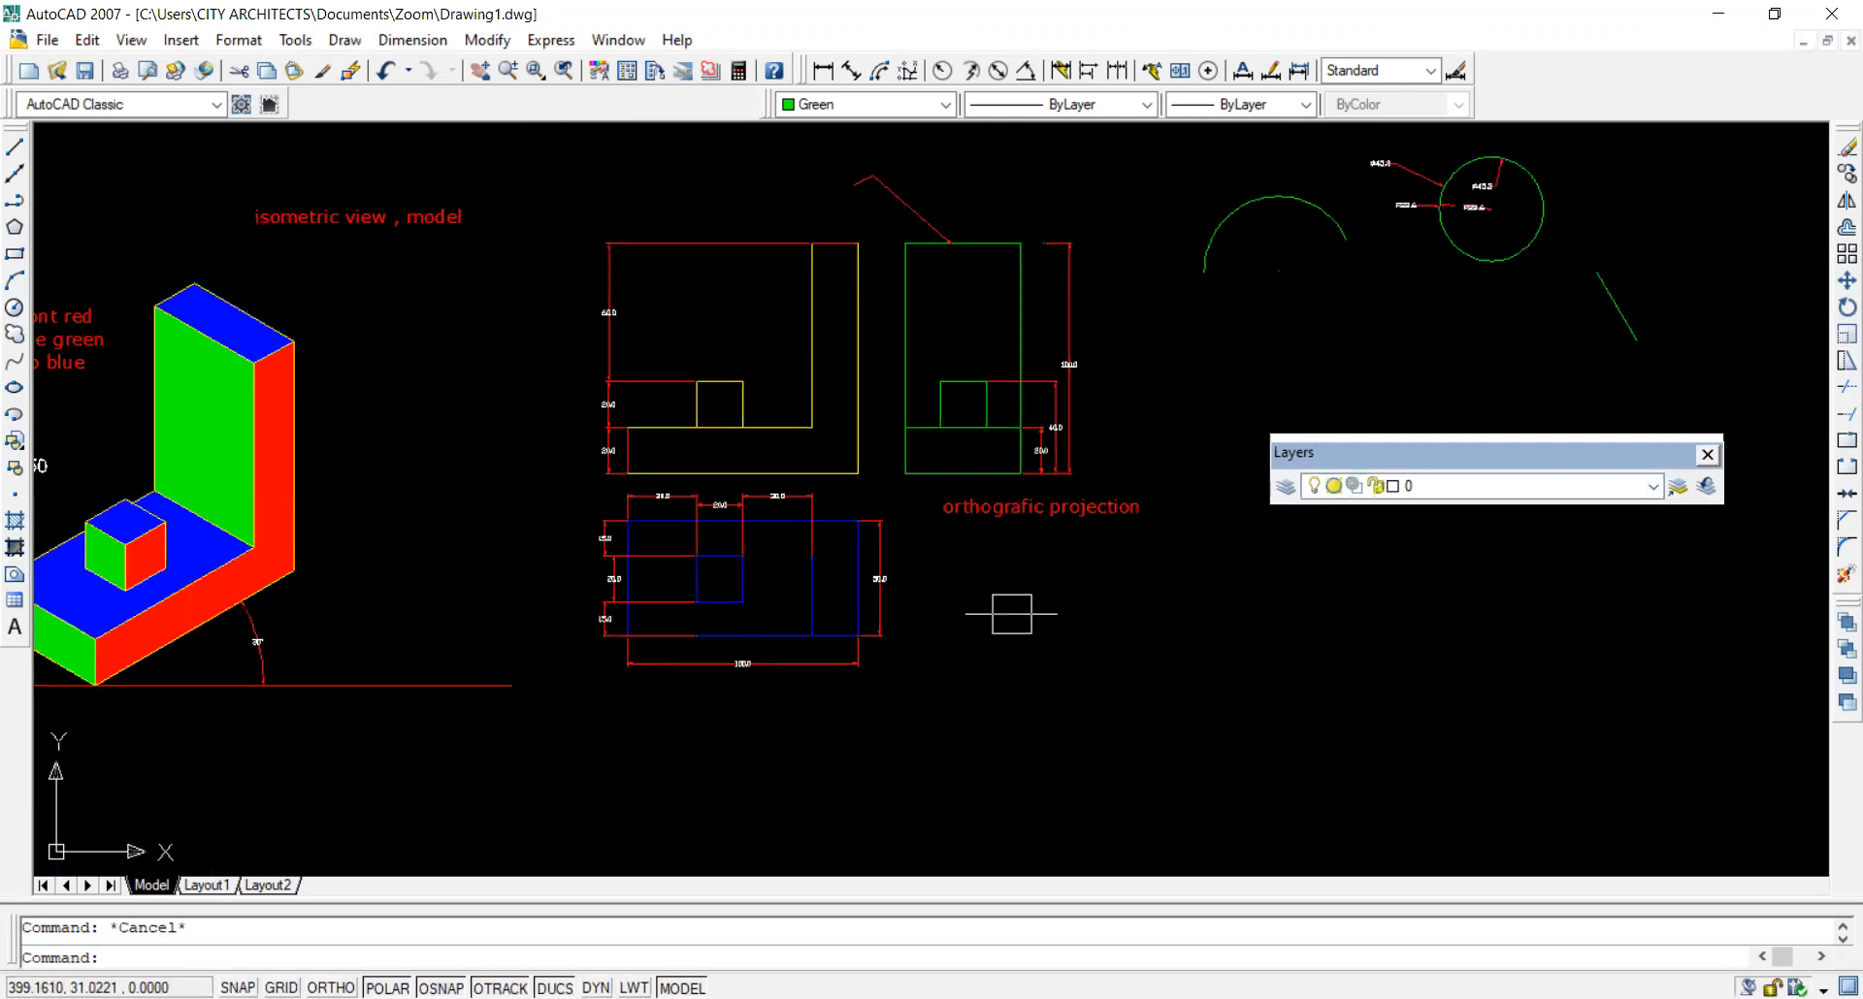
# Assign the "orthografic projection" title, the "isometric view , model" title and the "Front red side green top blue" note to the text layer.
pyautogui.click(1287, 487)
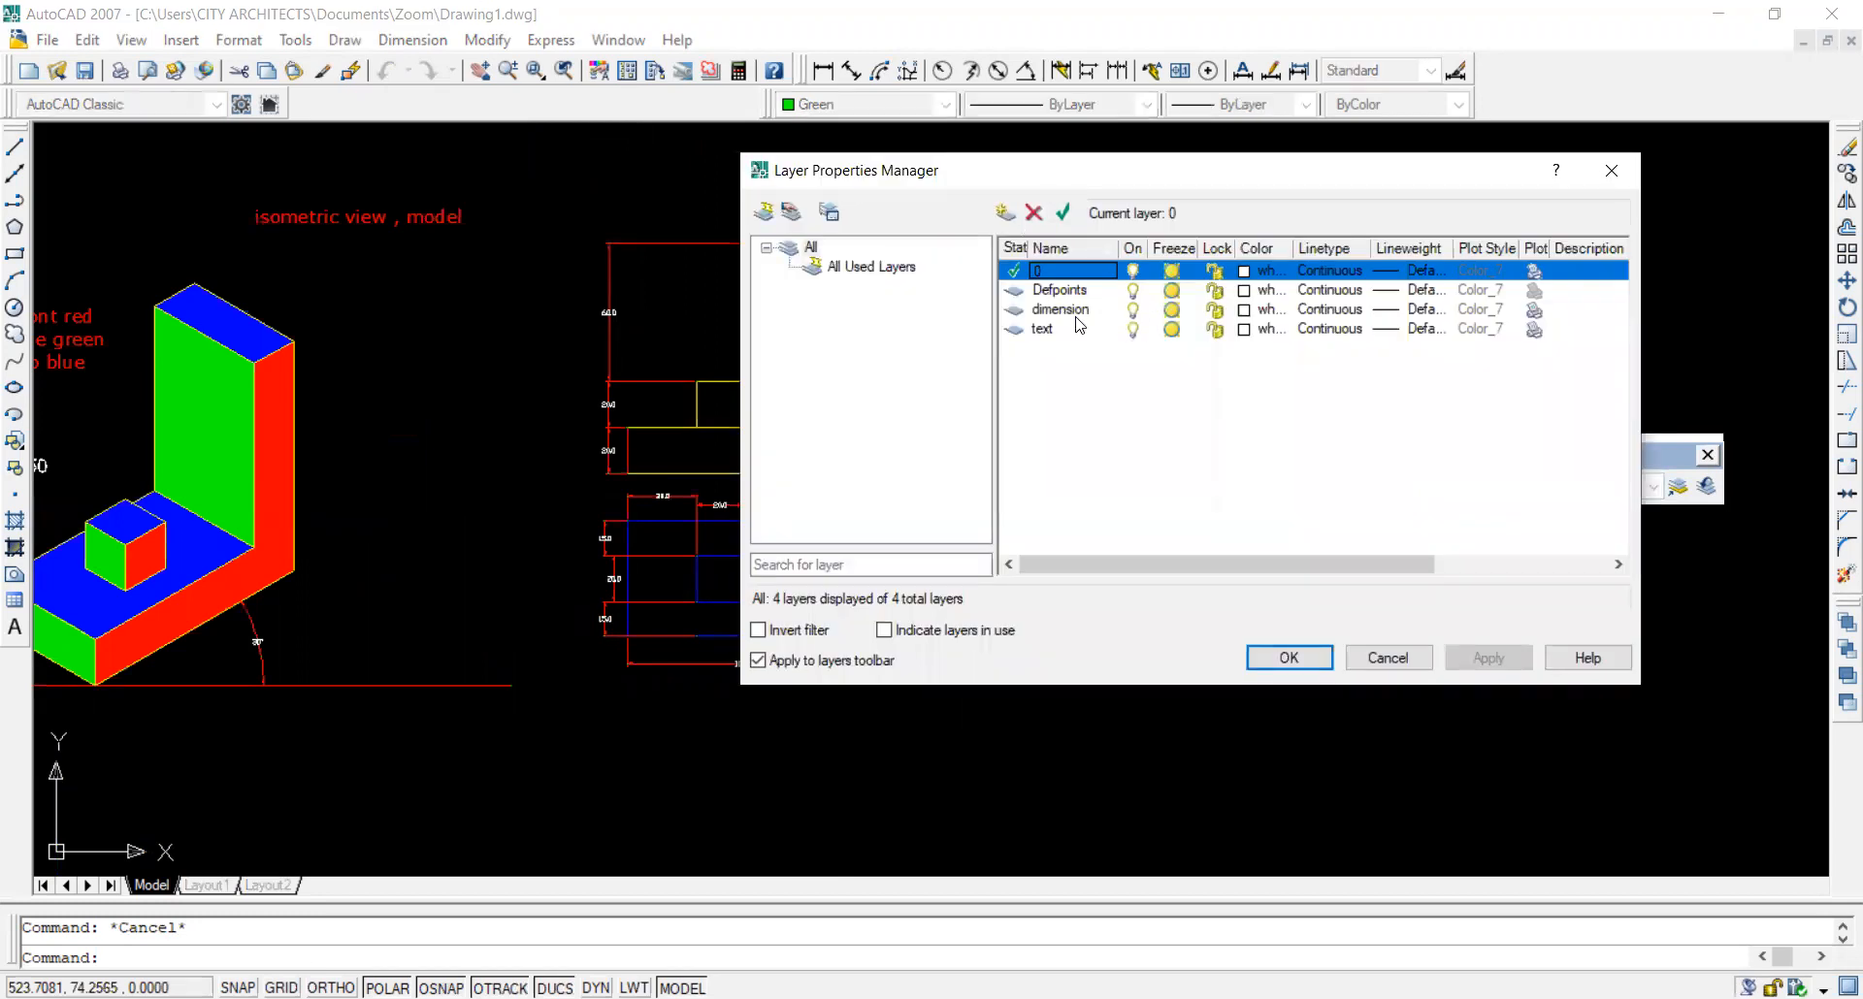
pyautogui.press('Return')
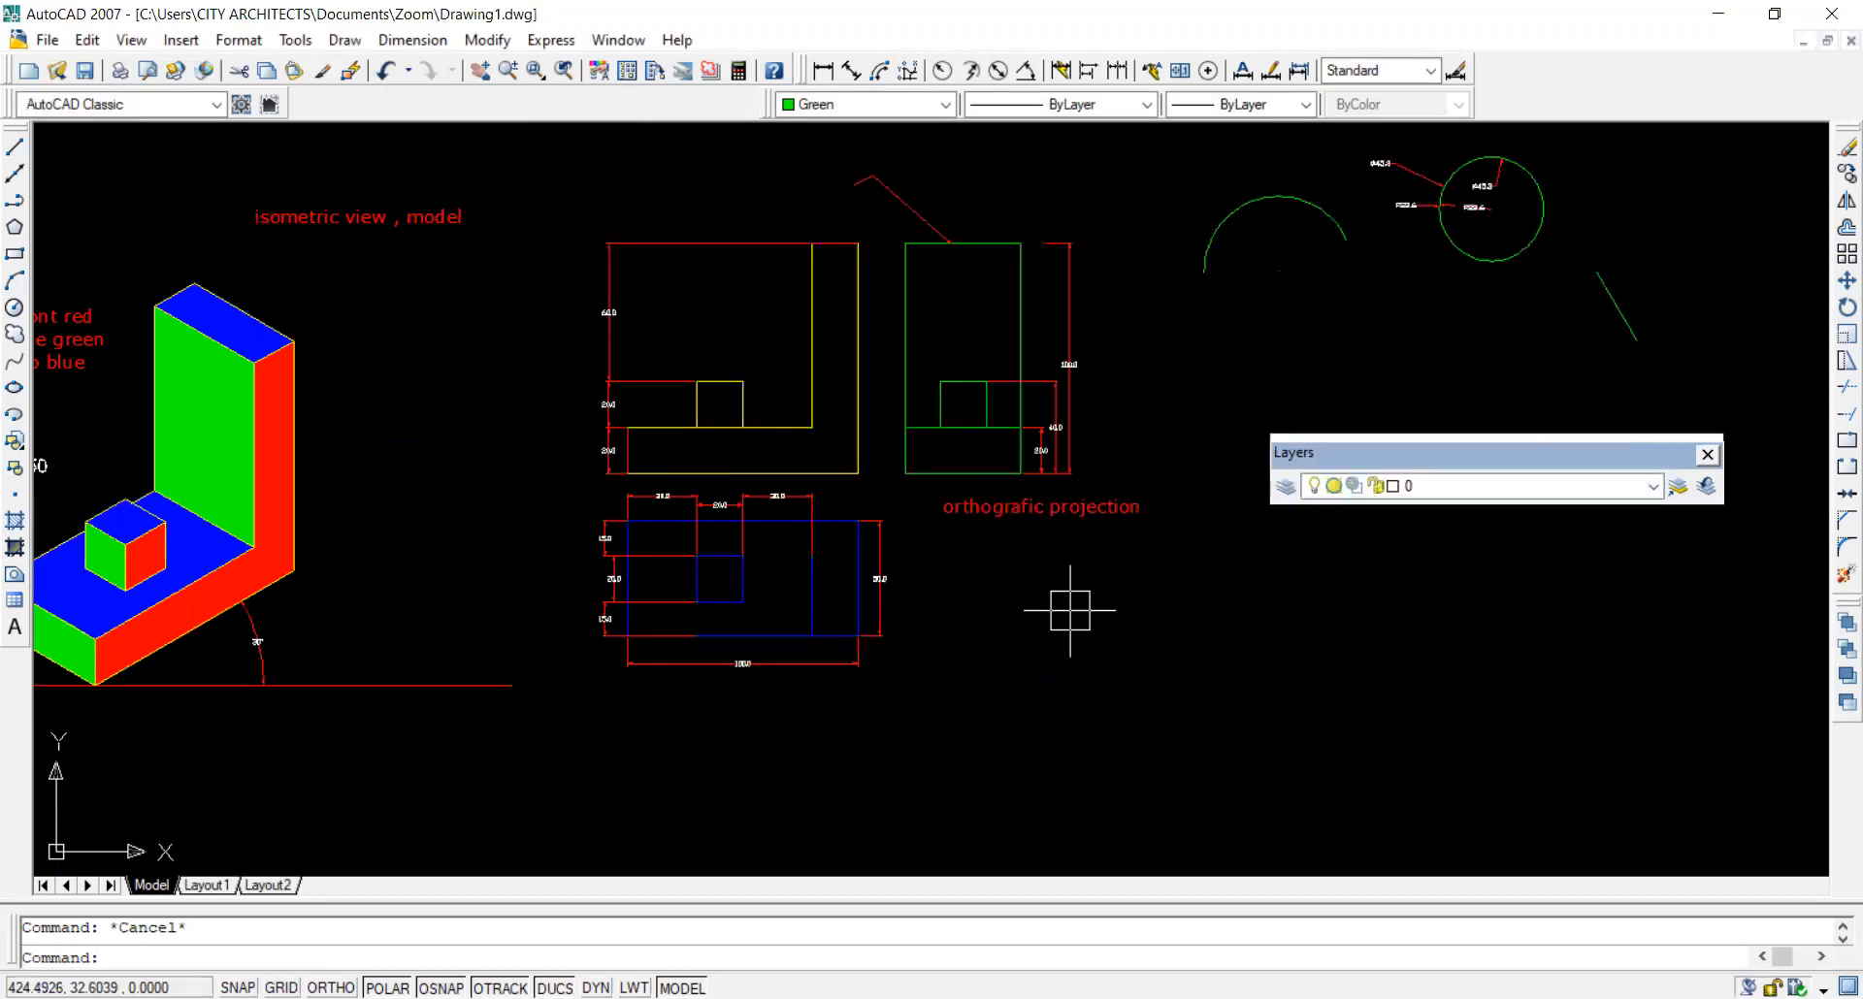
pyautogui.click(1131, 515)
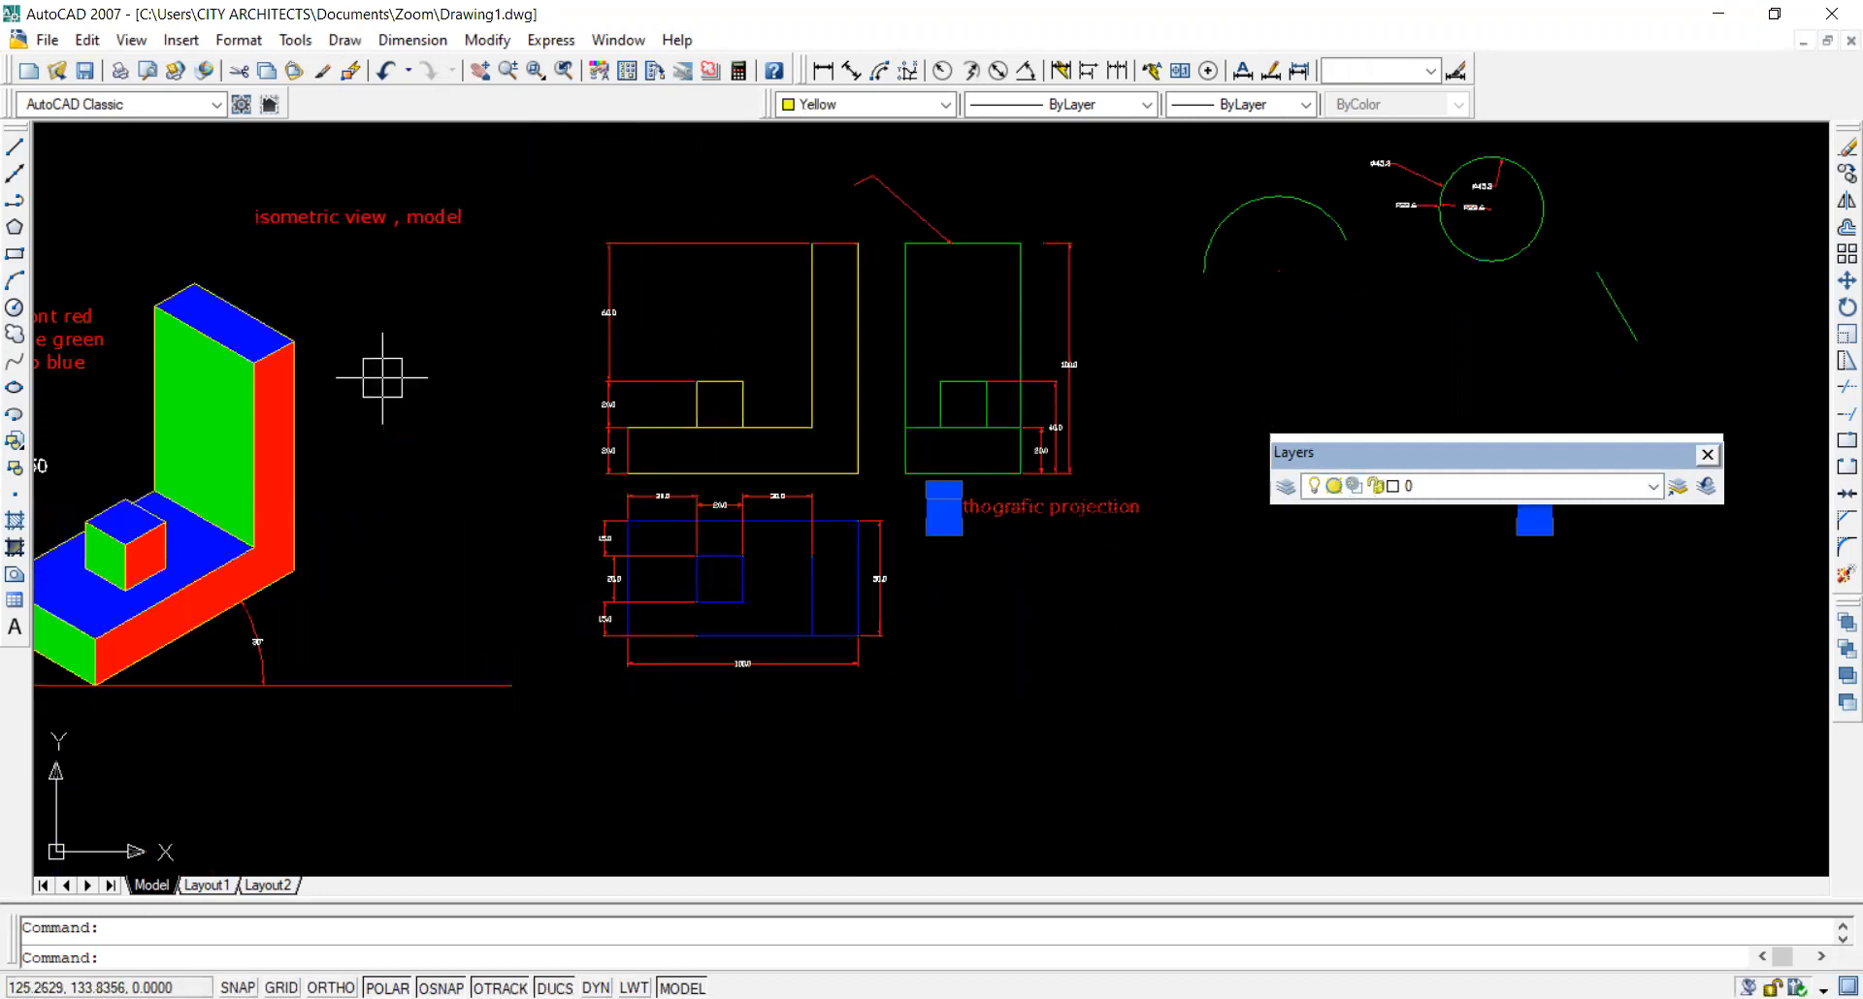
pyautogui.click(339, 219)
pyautogui.scroll(-7, 680, 486)
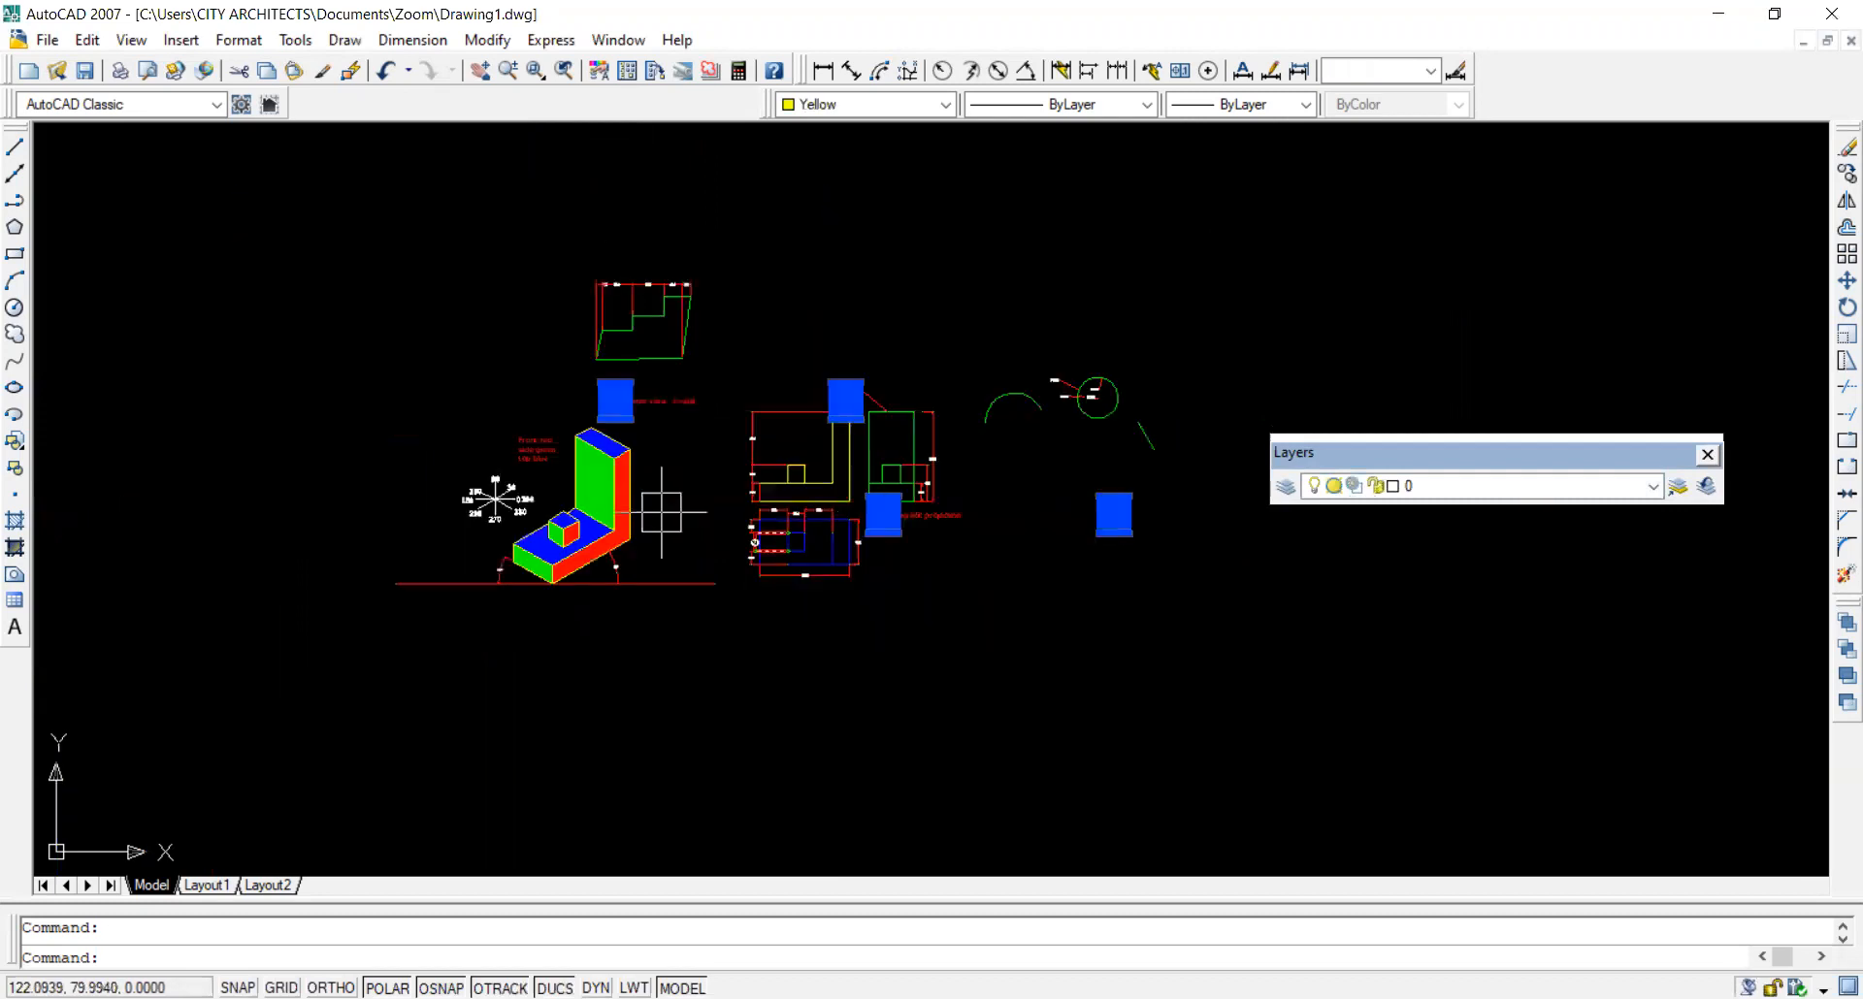
pyautogui.scroll(6, 594, 421)
pyautogui.click(525, 317)
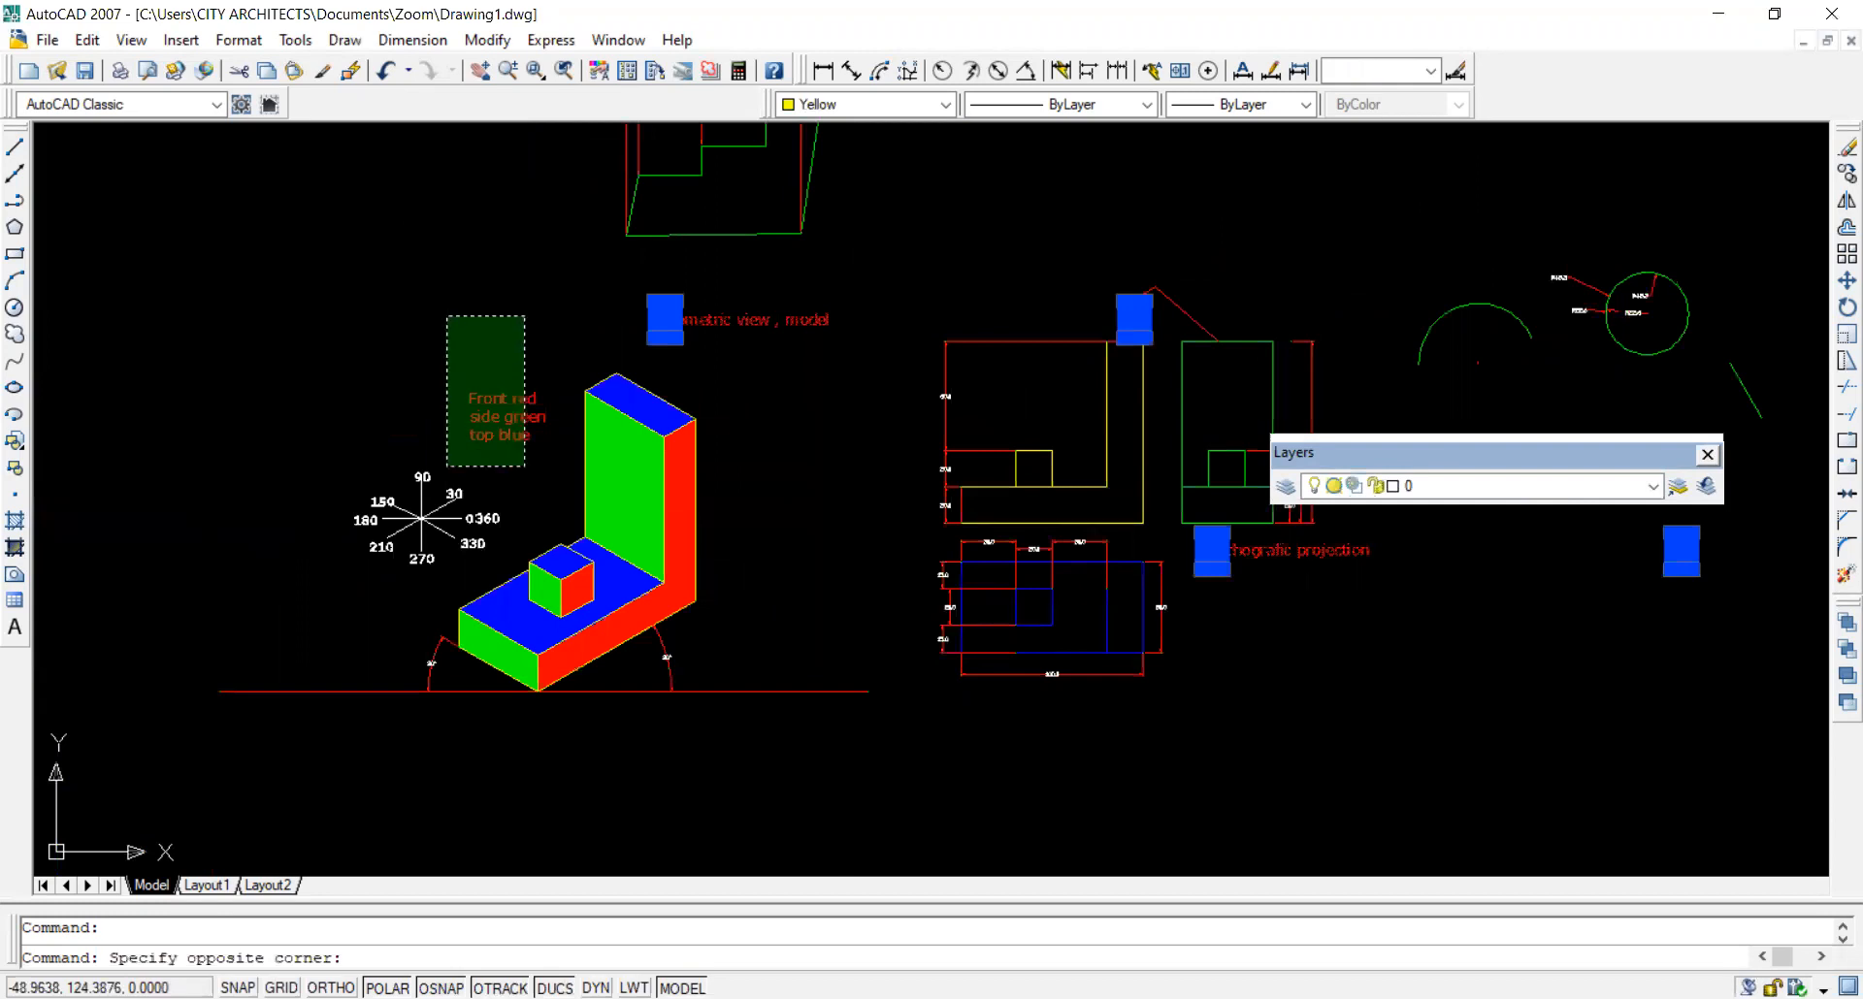
pyautogui.click(456, 432)
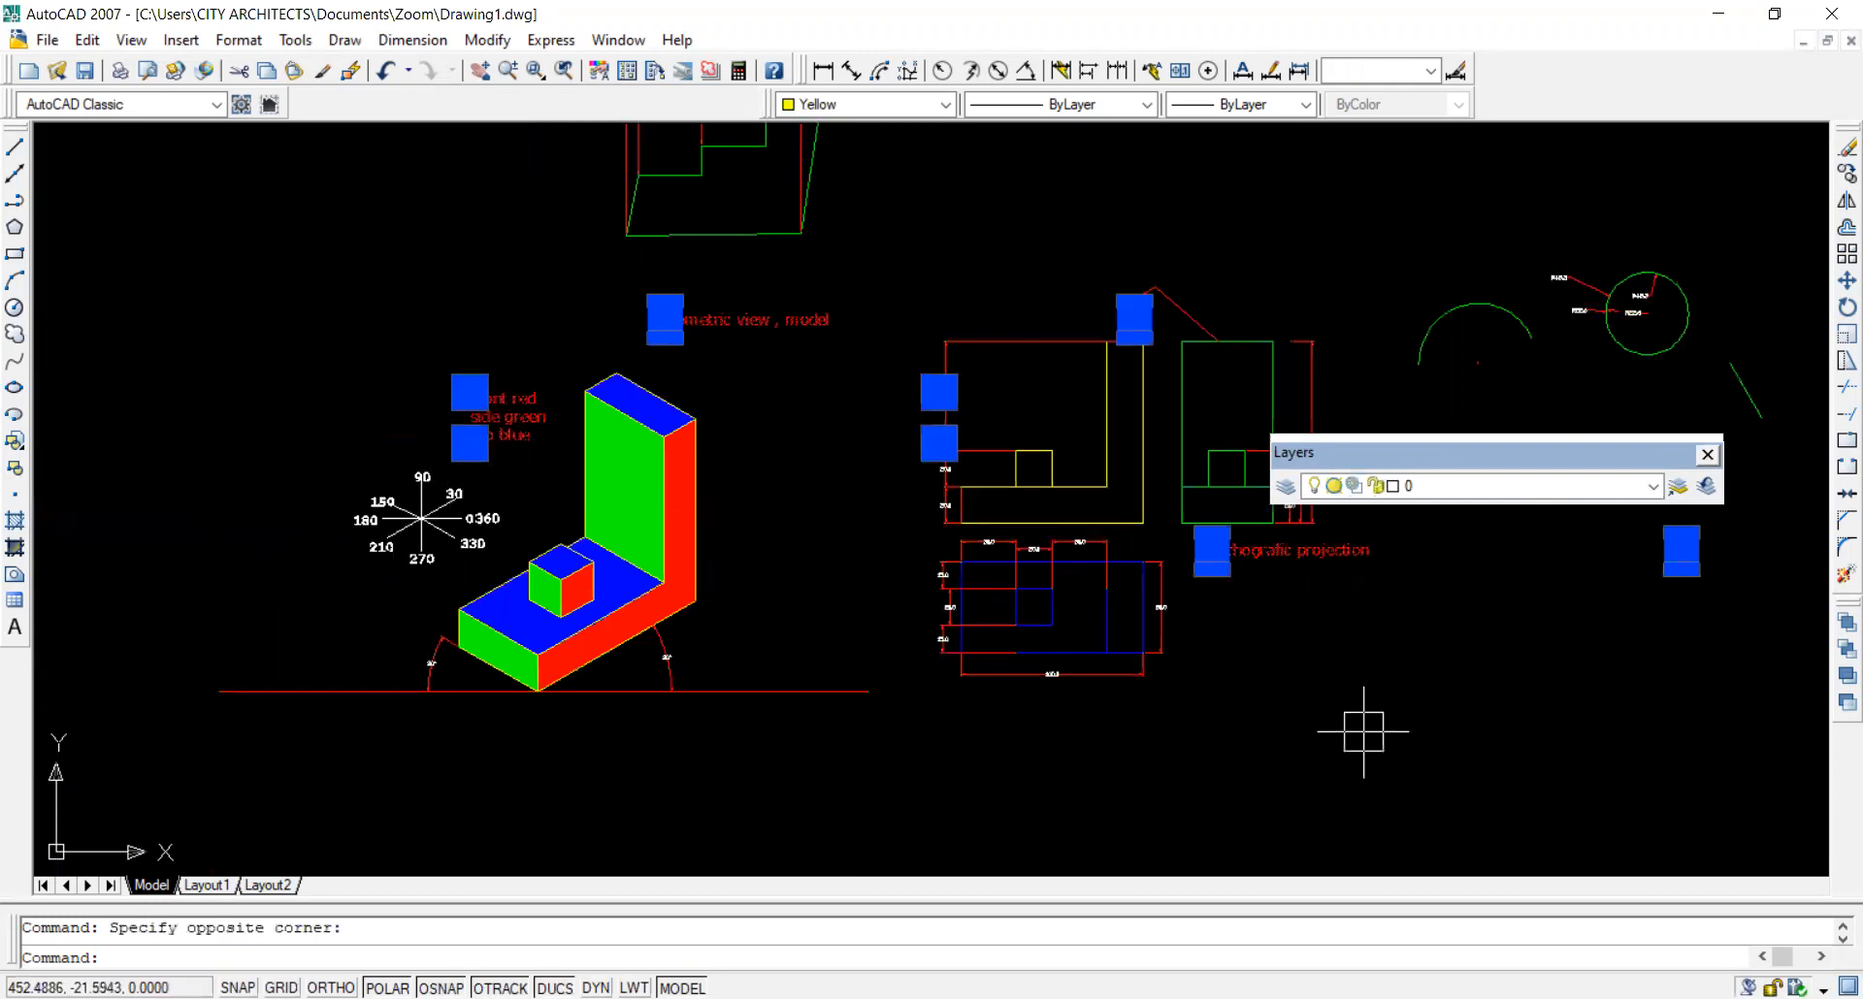
pyautogui.click(1445, 490)
pyautogui.press('Escape')
pyautogui.press('Escape')
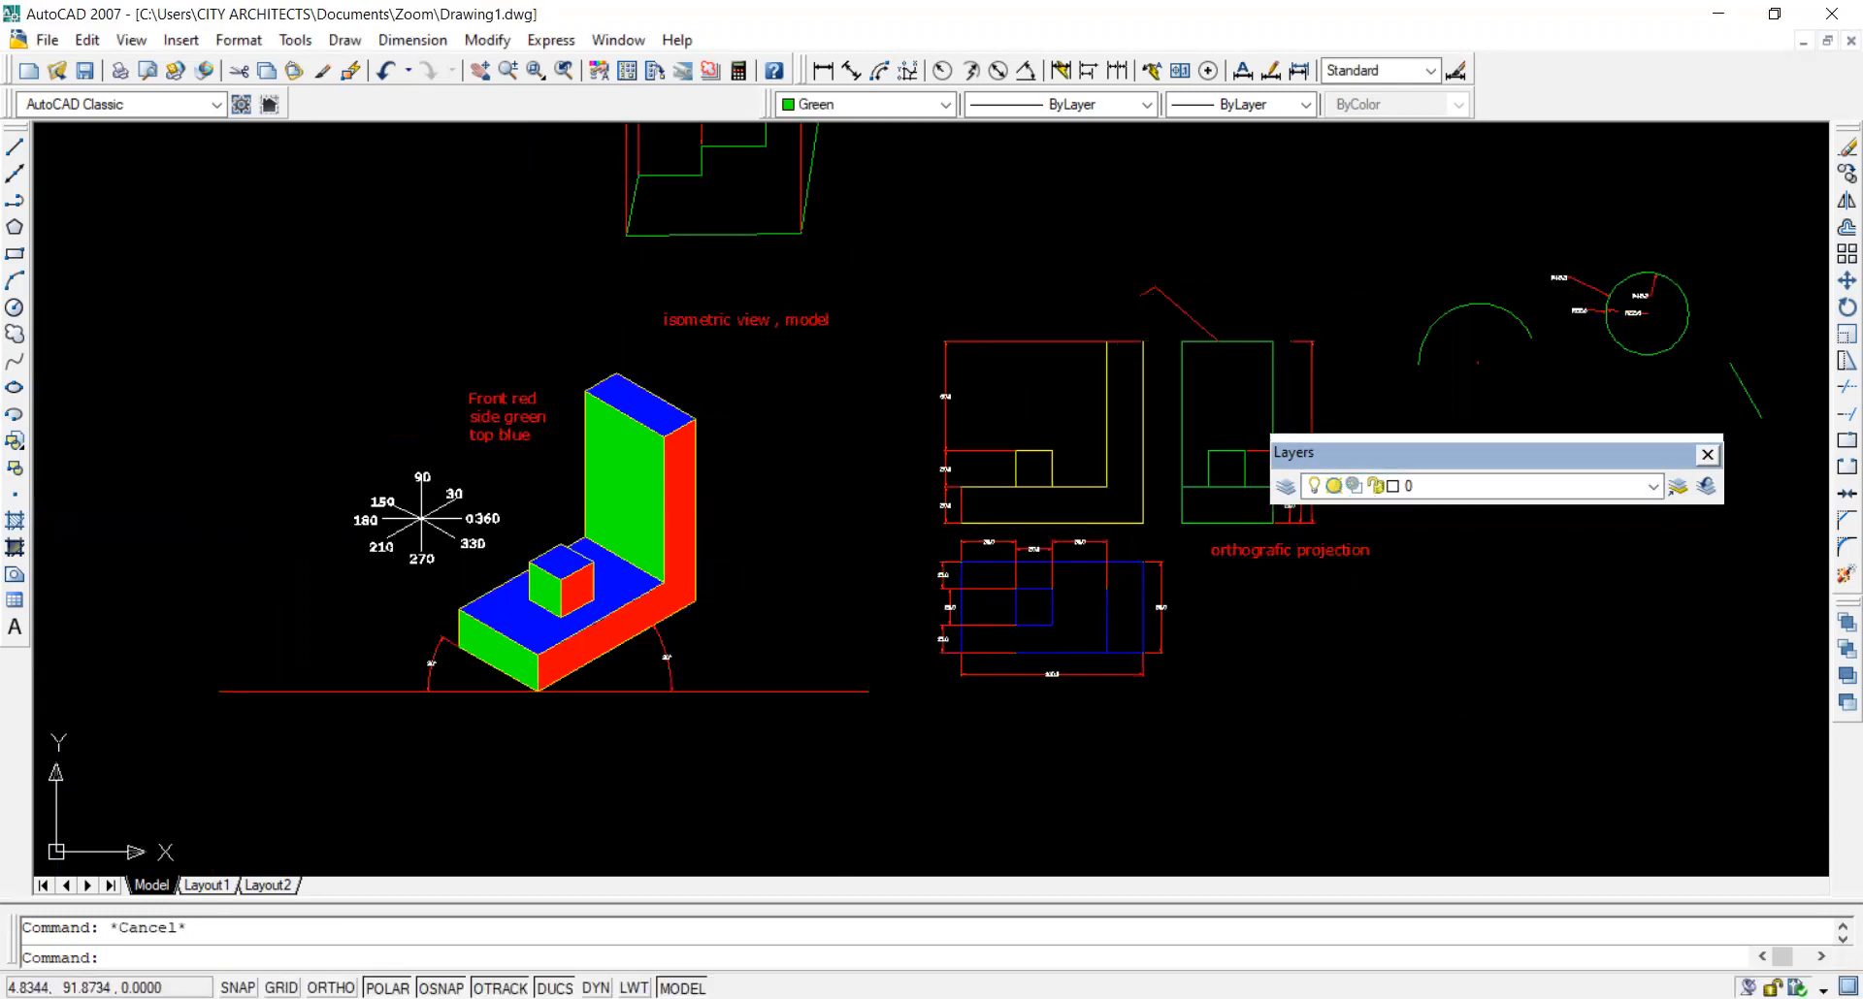
# Turn off the text and dimension layers in the Layer Properties Manager and accept the changes.
pyautogui.scroll(-1, 401, 398)
pyautogui.scroll(3, 1314, 540)
pyautogui.scroll(-3, 965, 516)
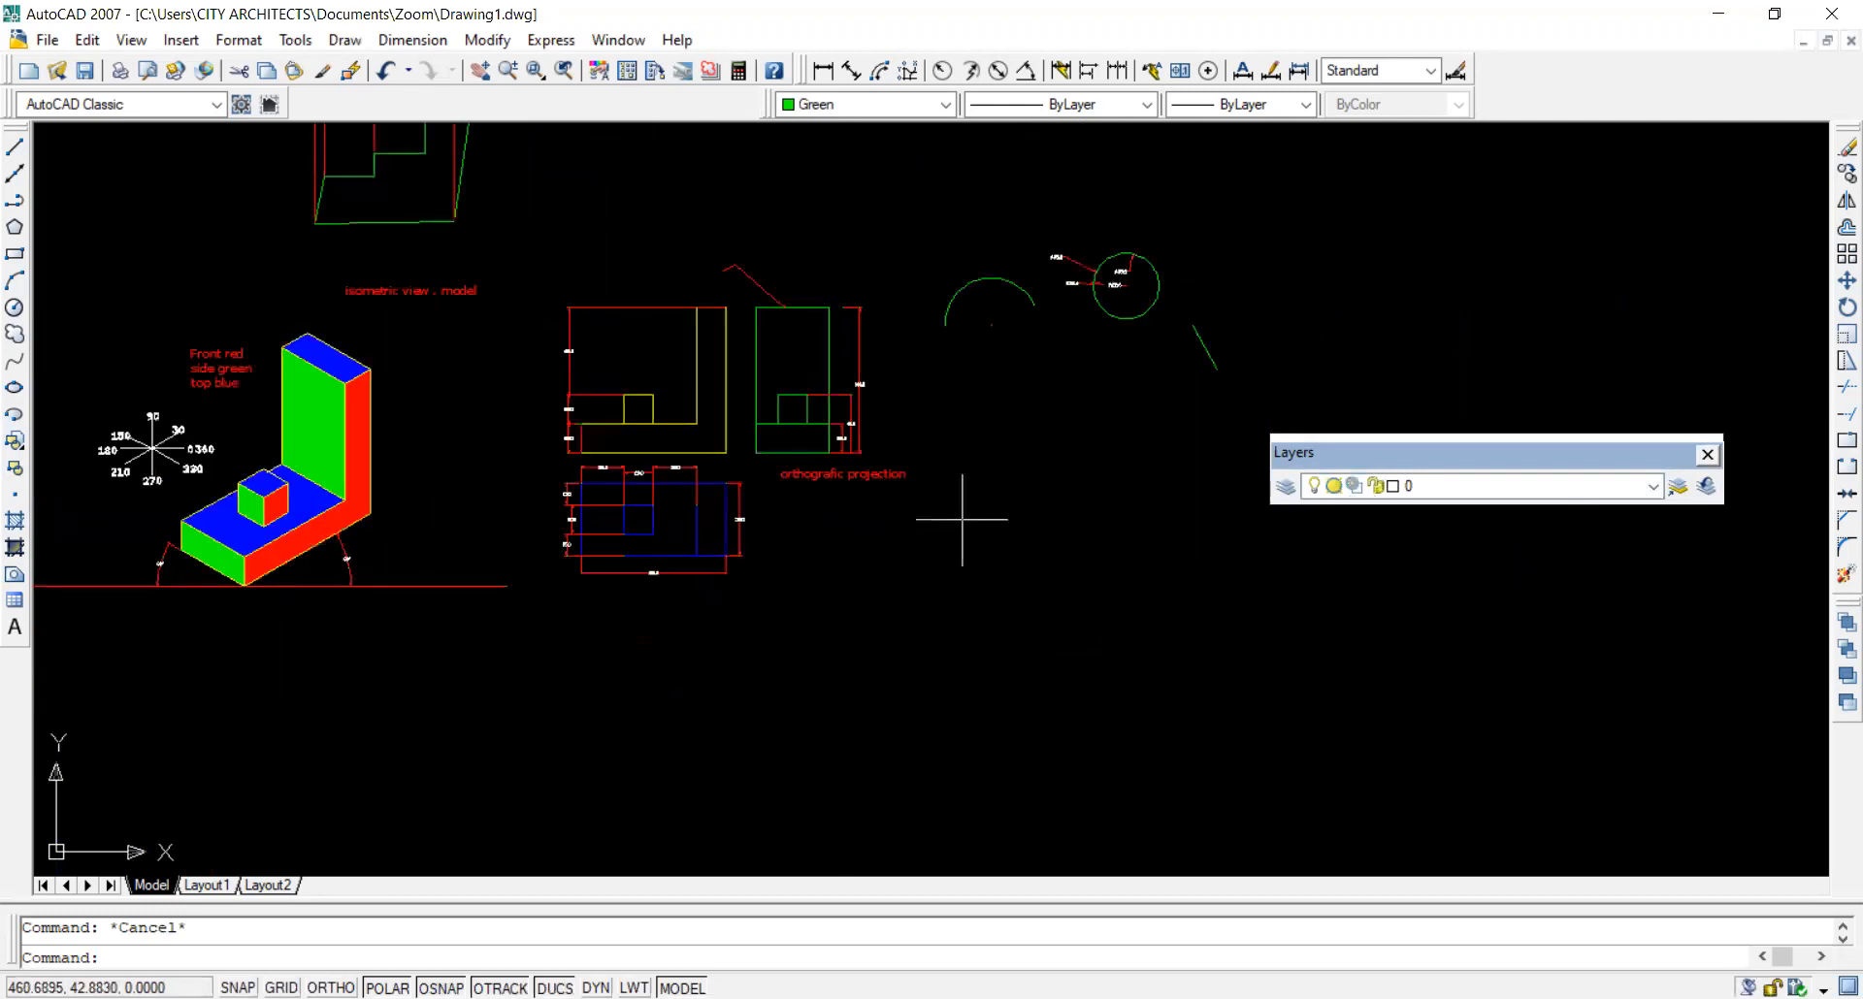
pyautogui.scroll(3, 648, 514)
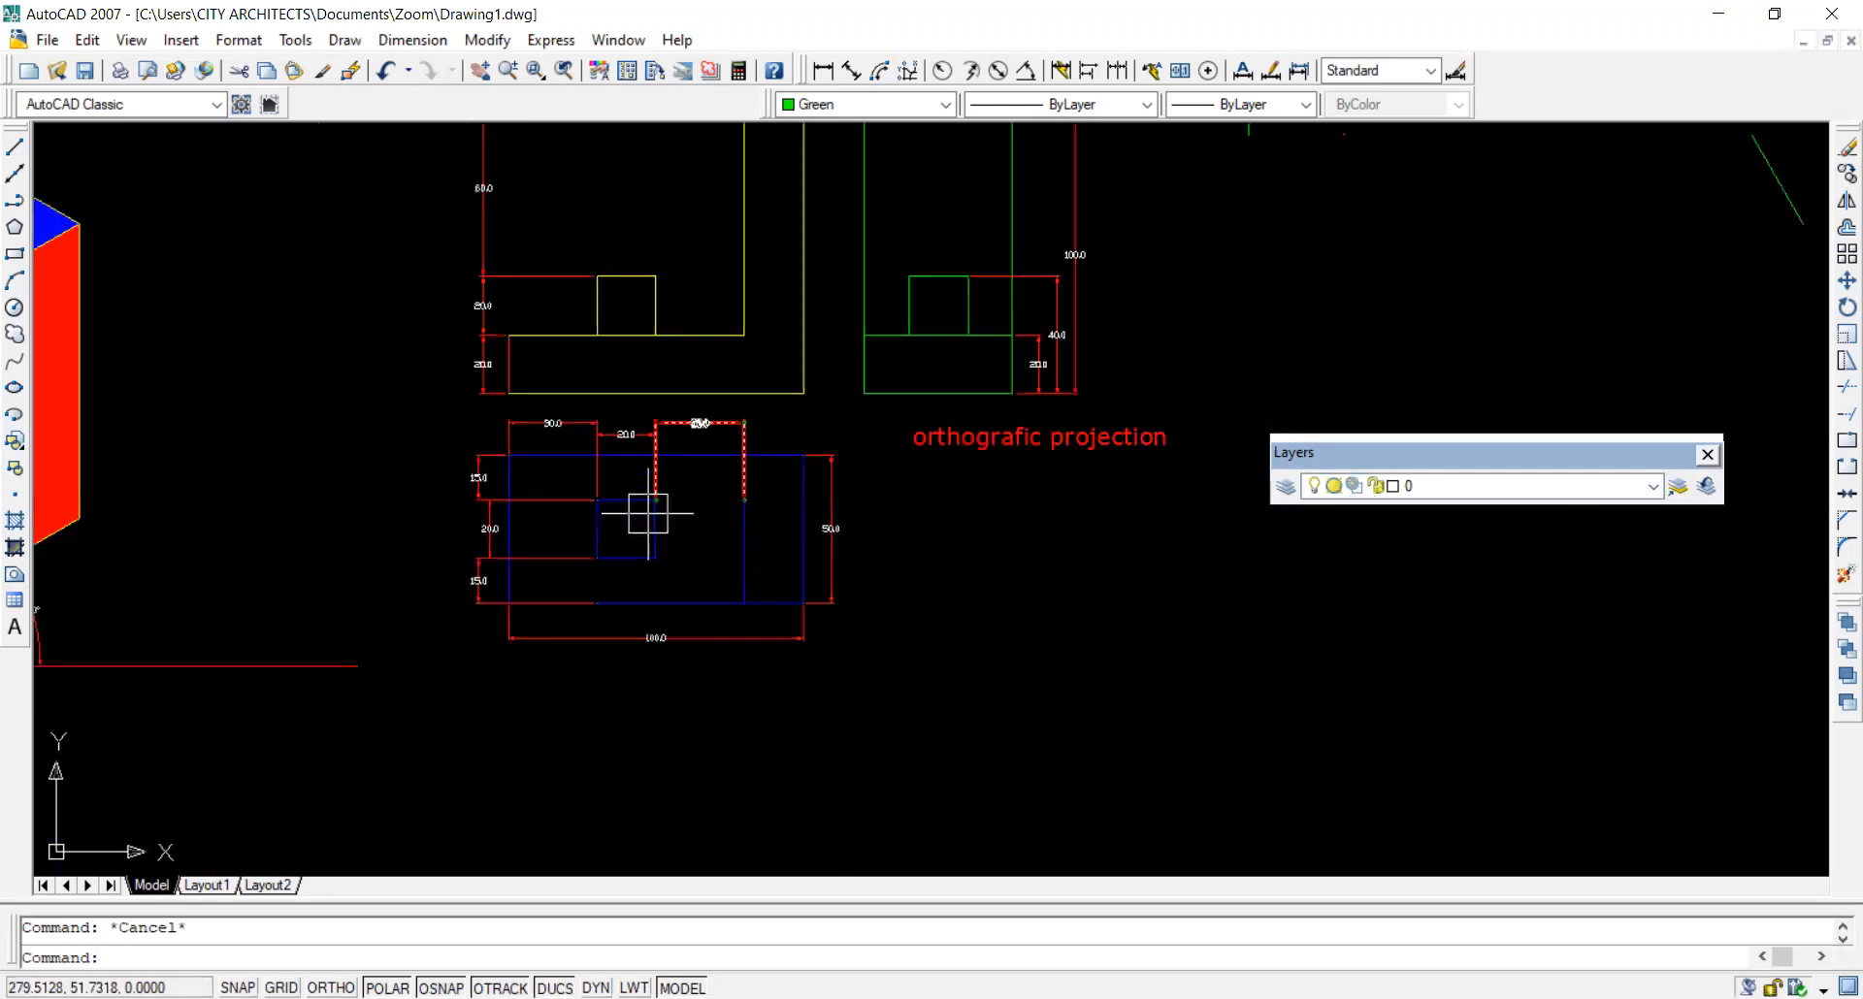
pyautogui.click(1300, 490)
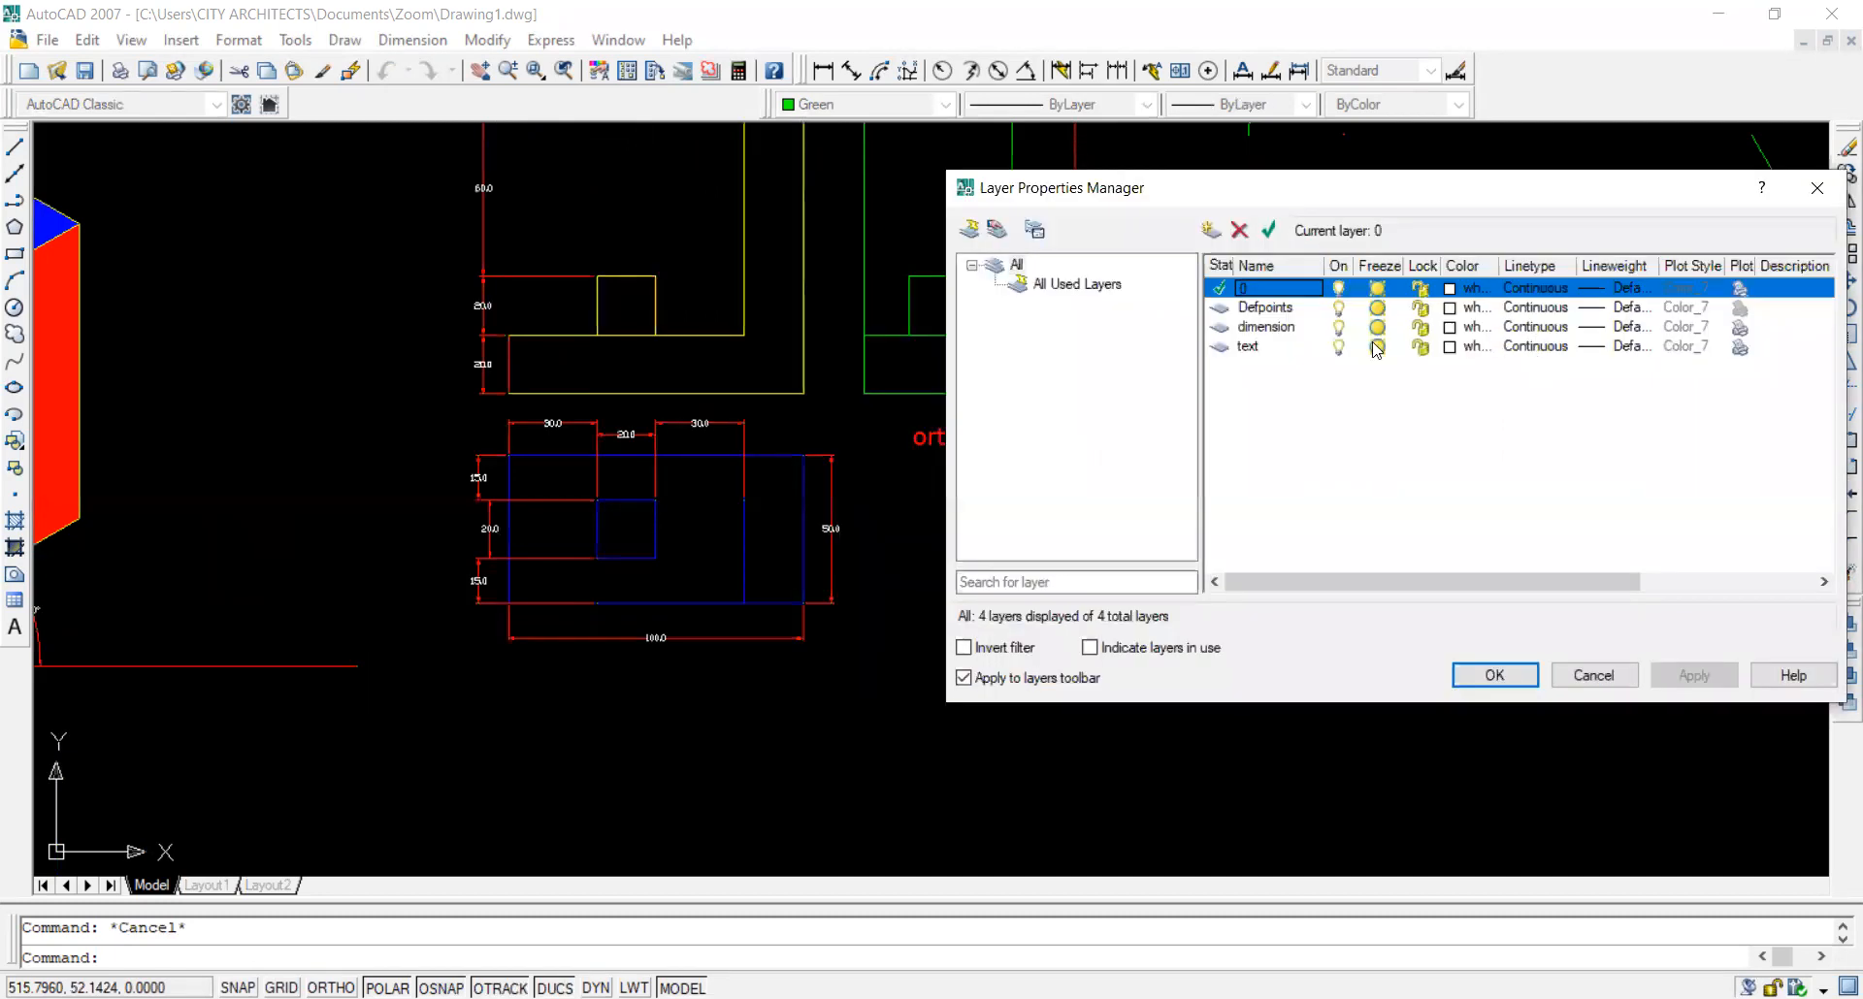
pyautogui.click(1279, 346)
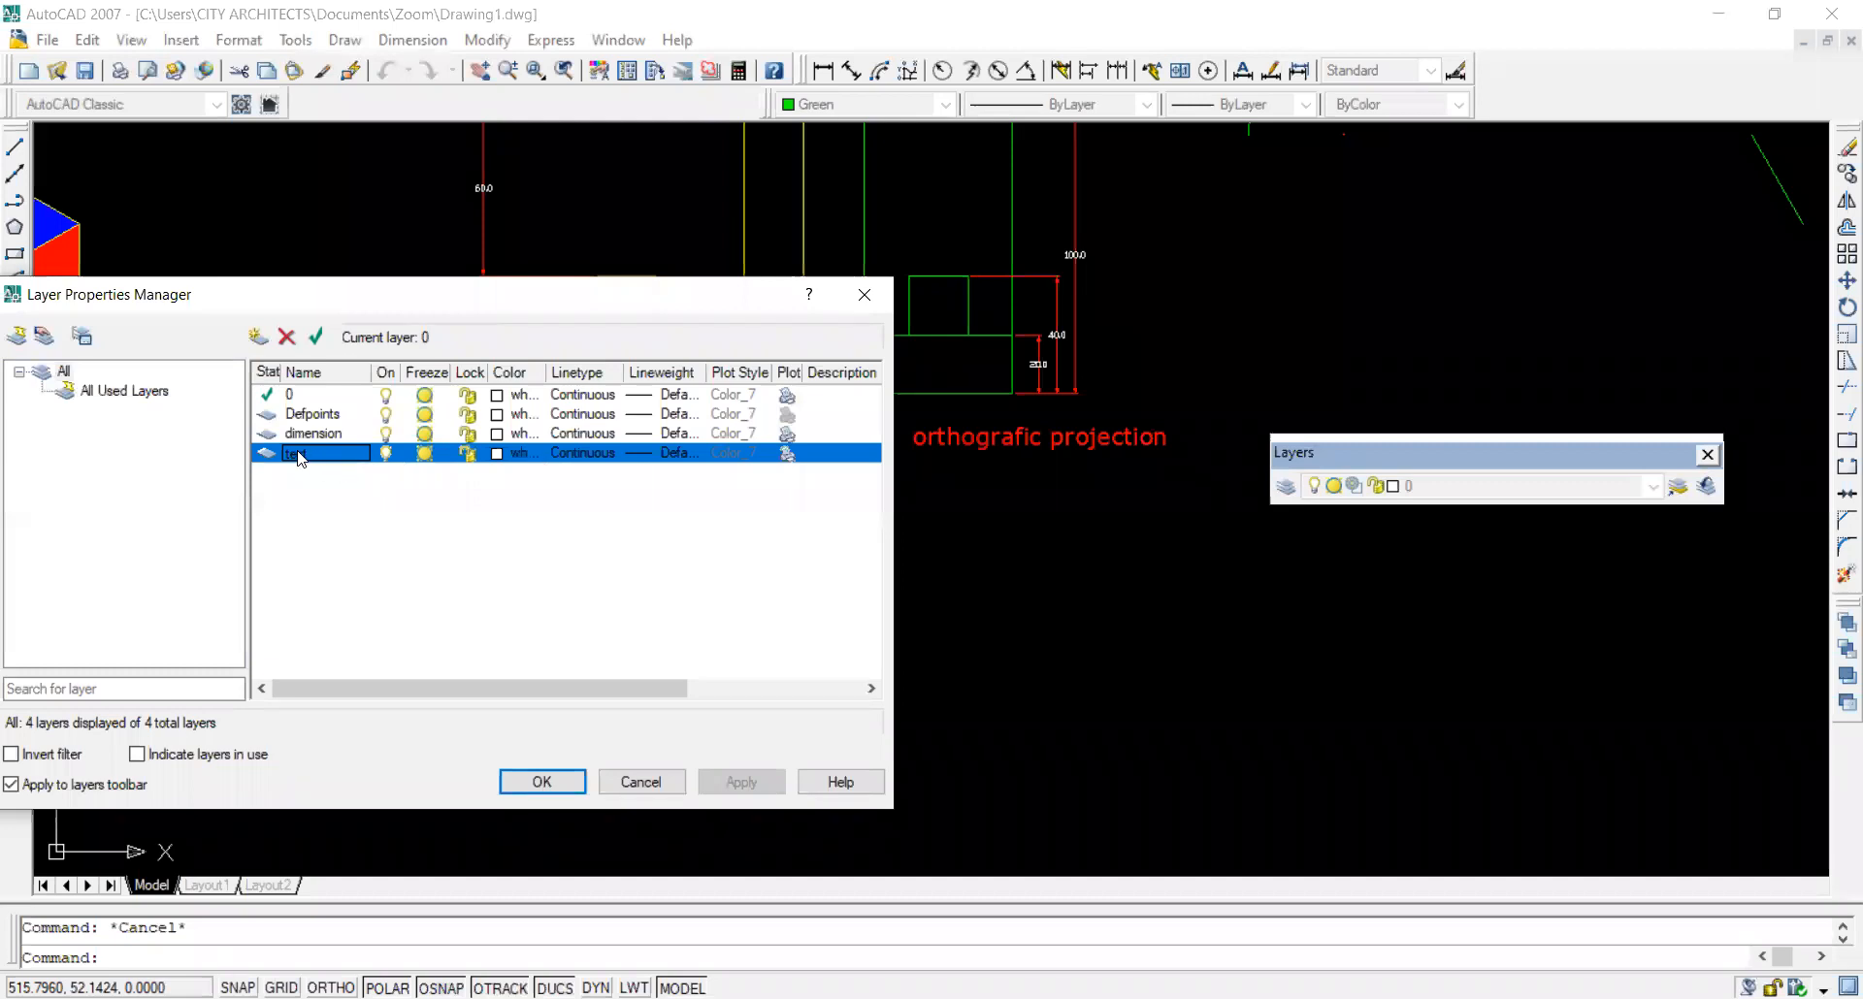
pyautogui.click(387, 455)
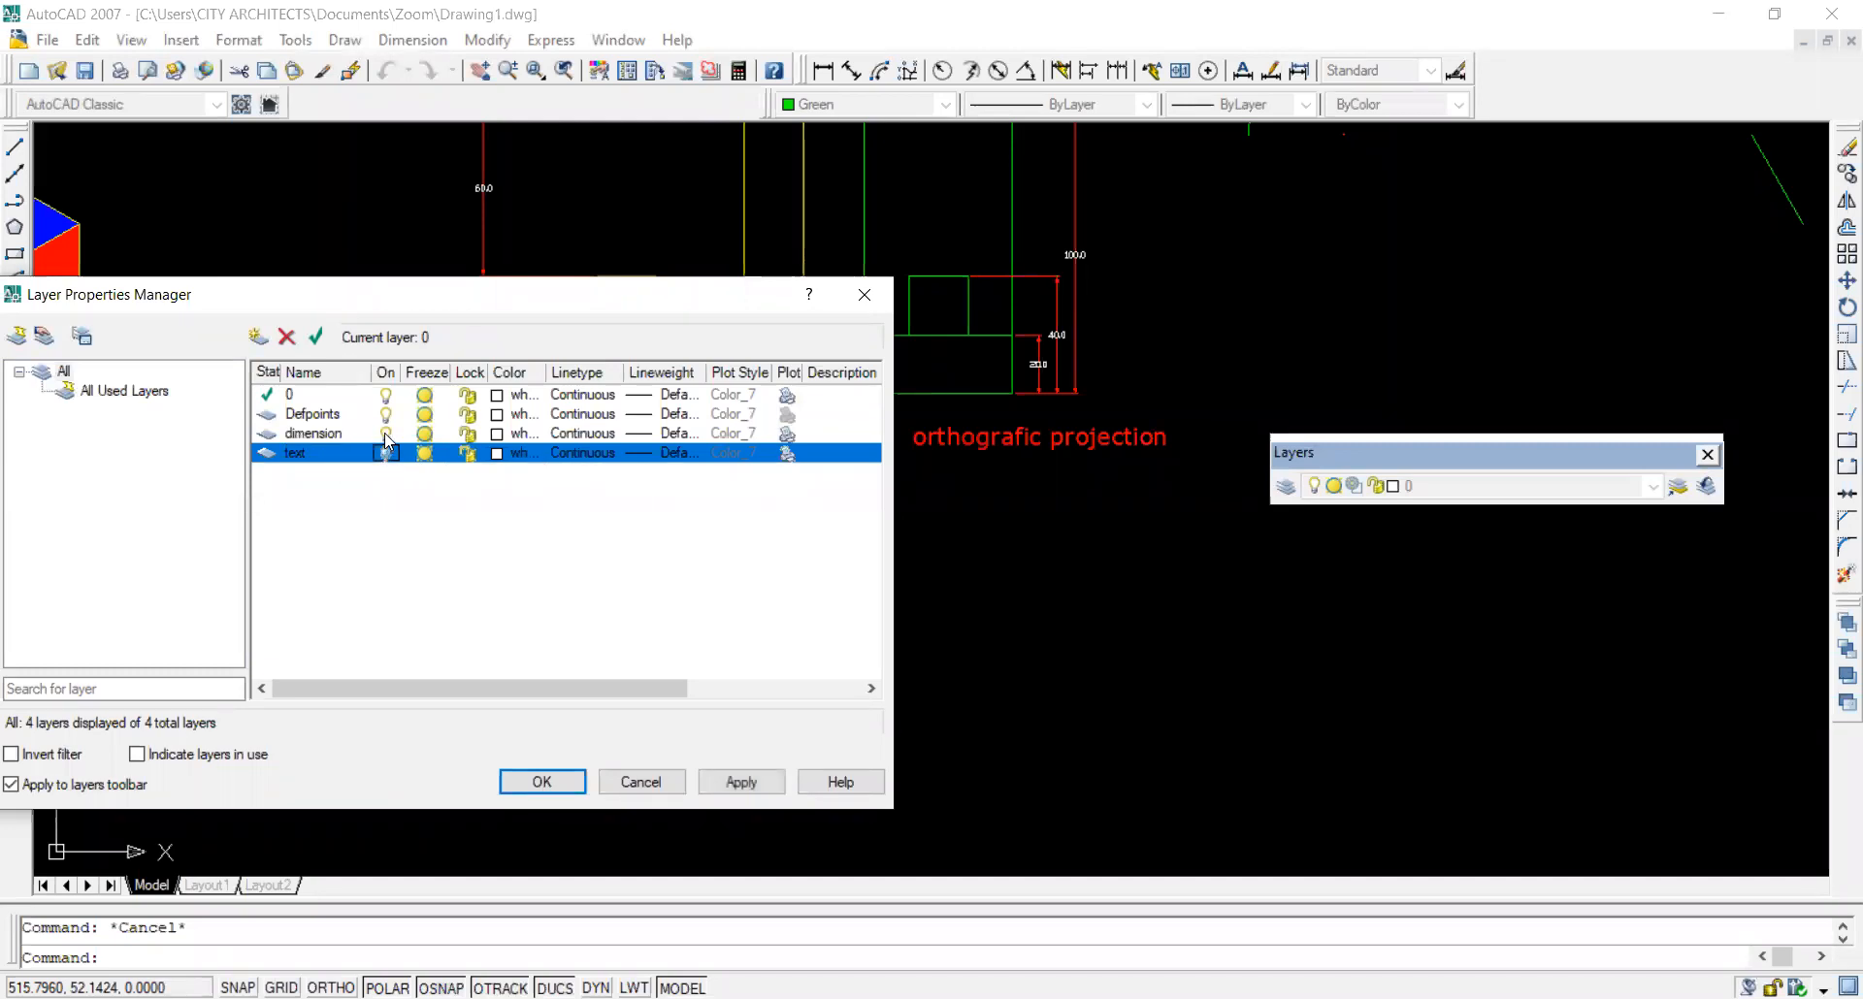
pyautogui.click(388, 435)
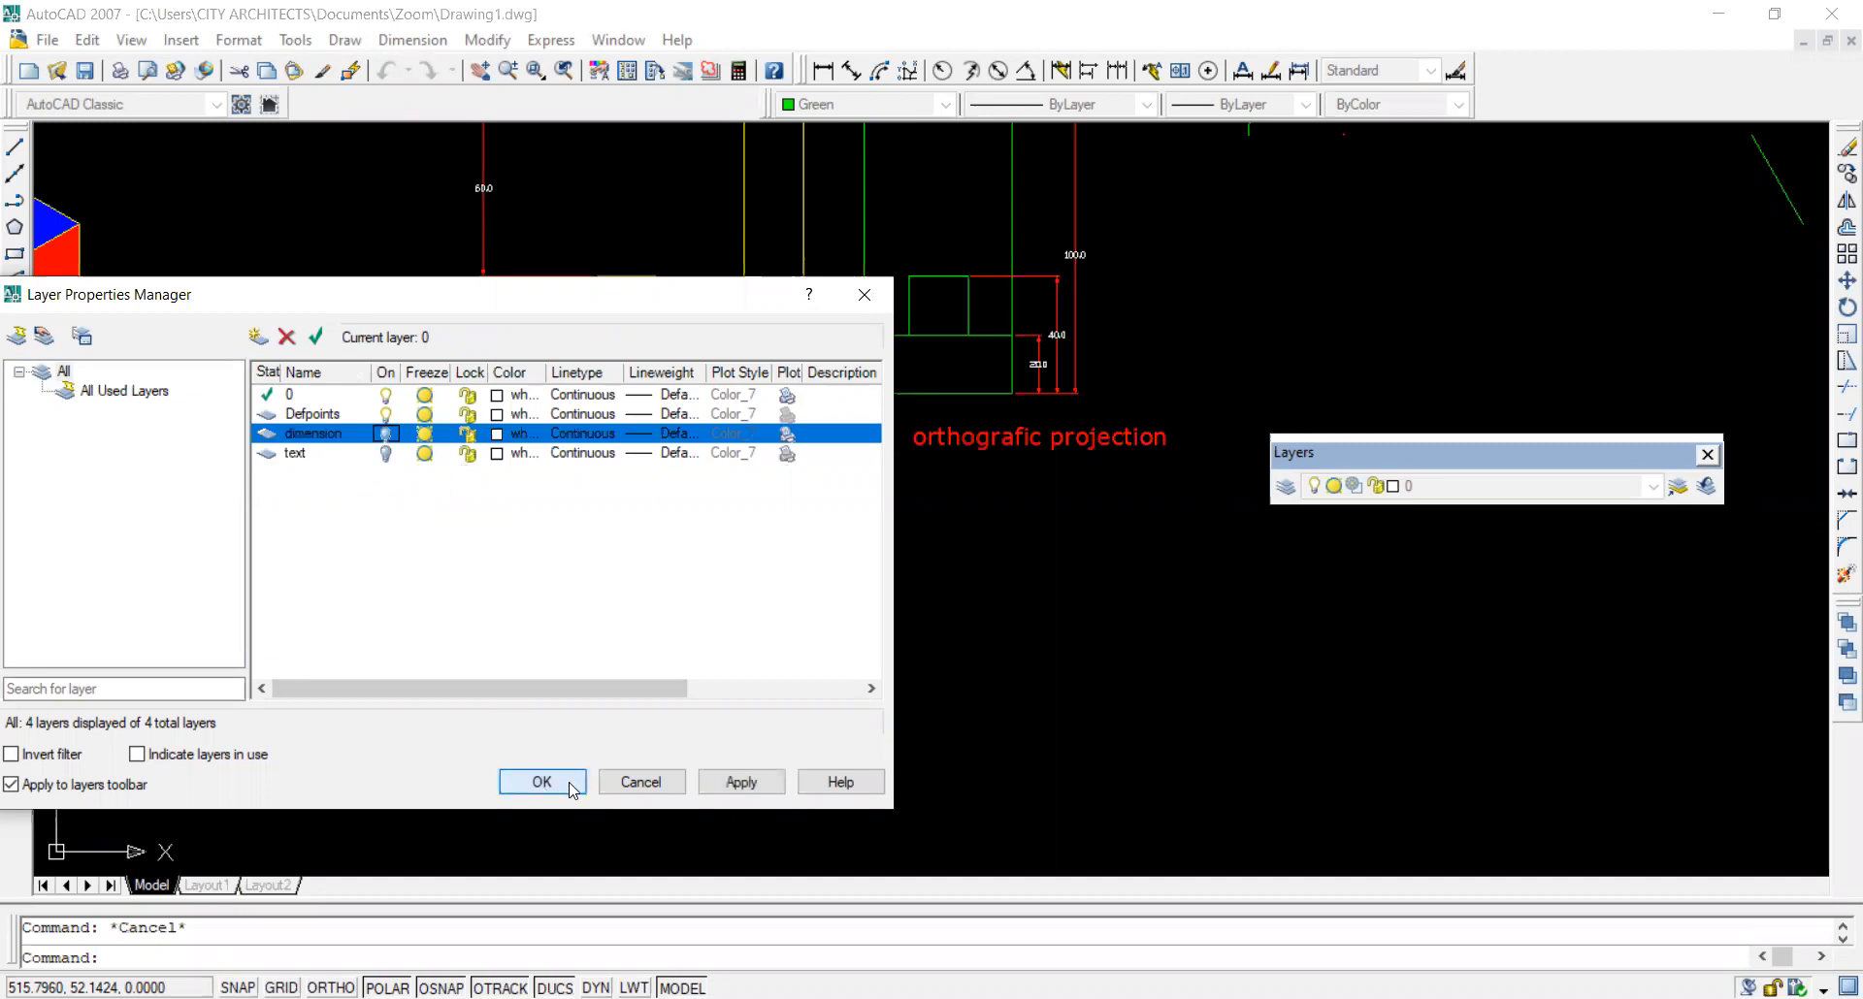
pyautogui.click(542, 782)
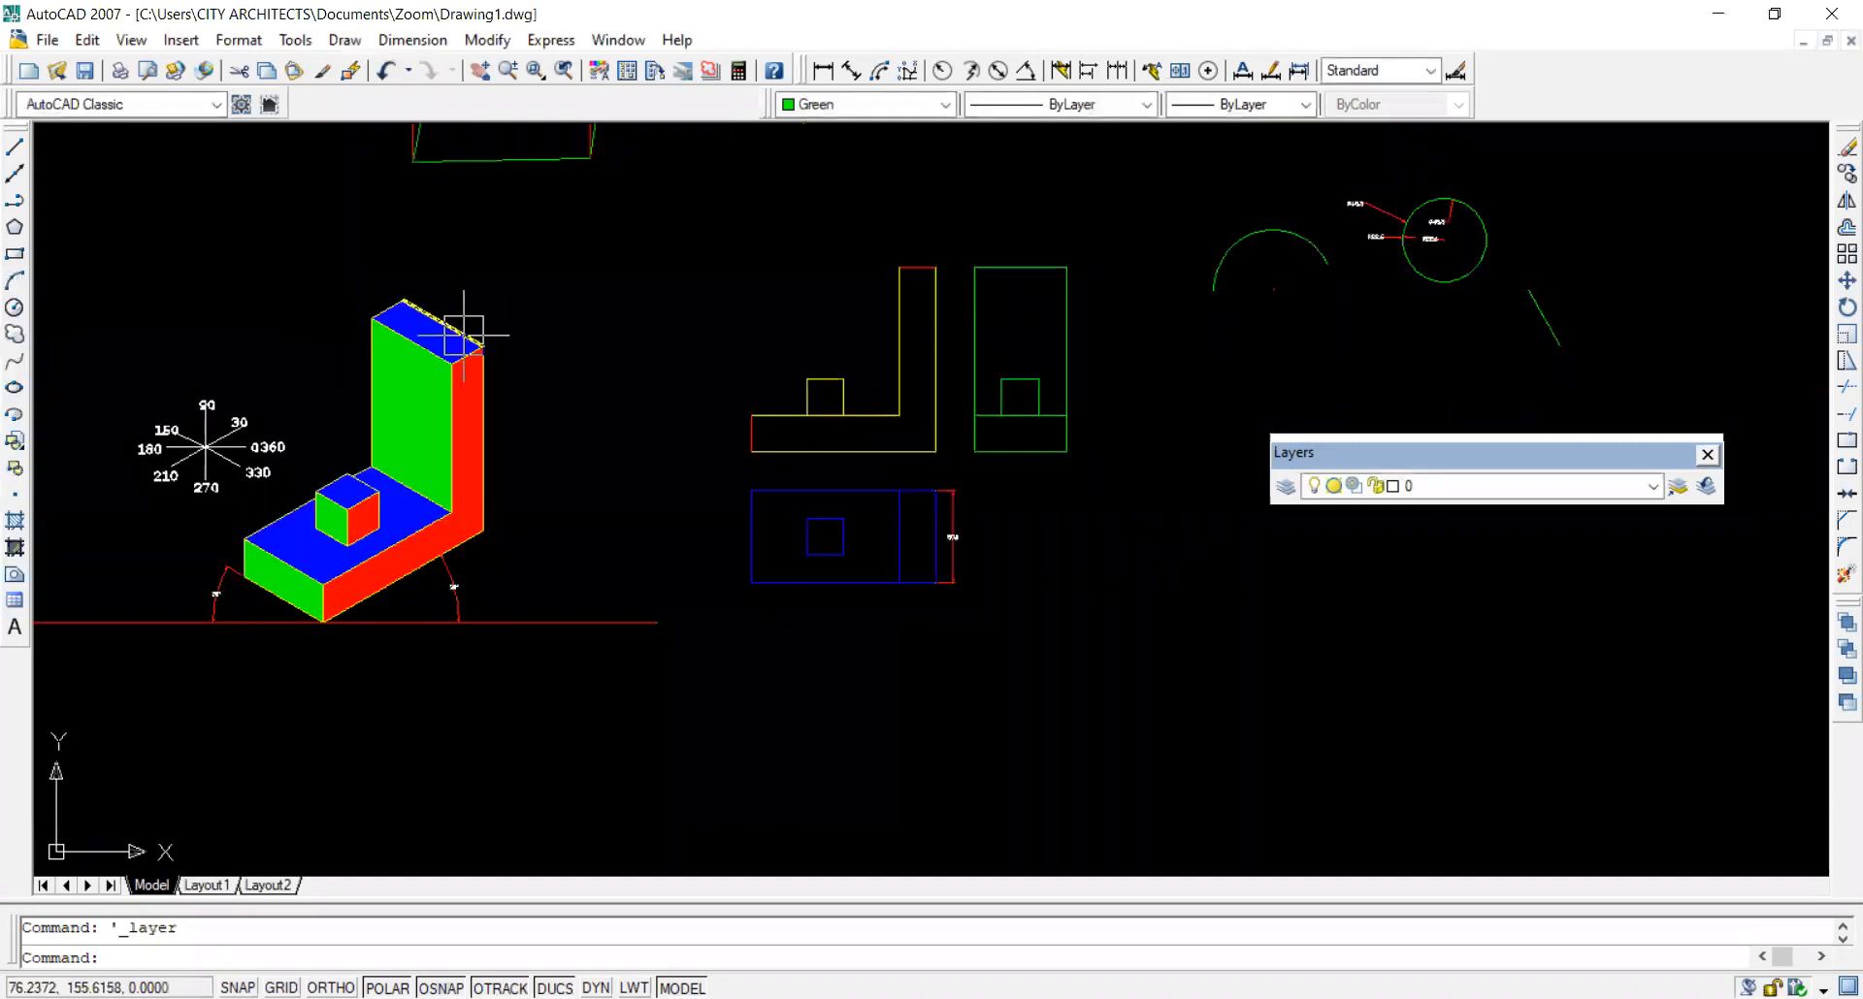
# Assign the remaining vertical dimension beside the blue top view to the dimension layer.
pyautogui.scroll(1, 1058, 514)
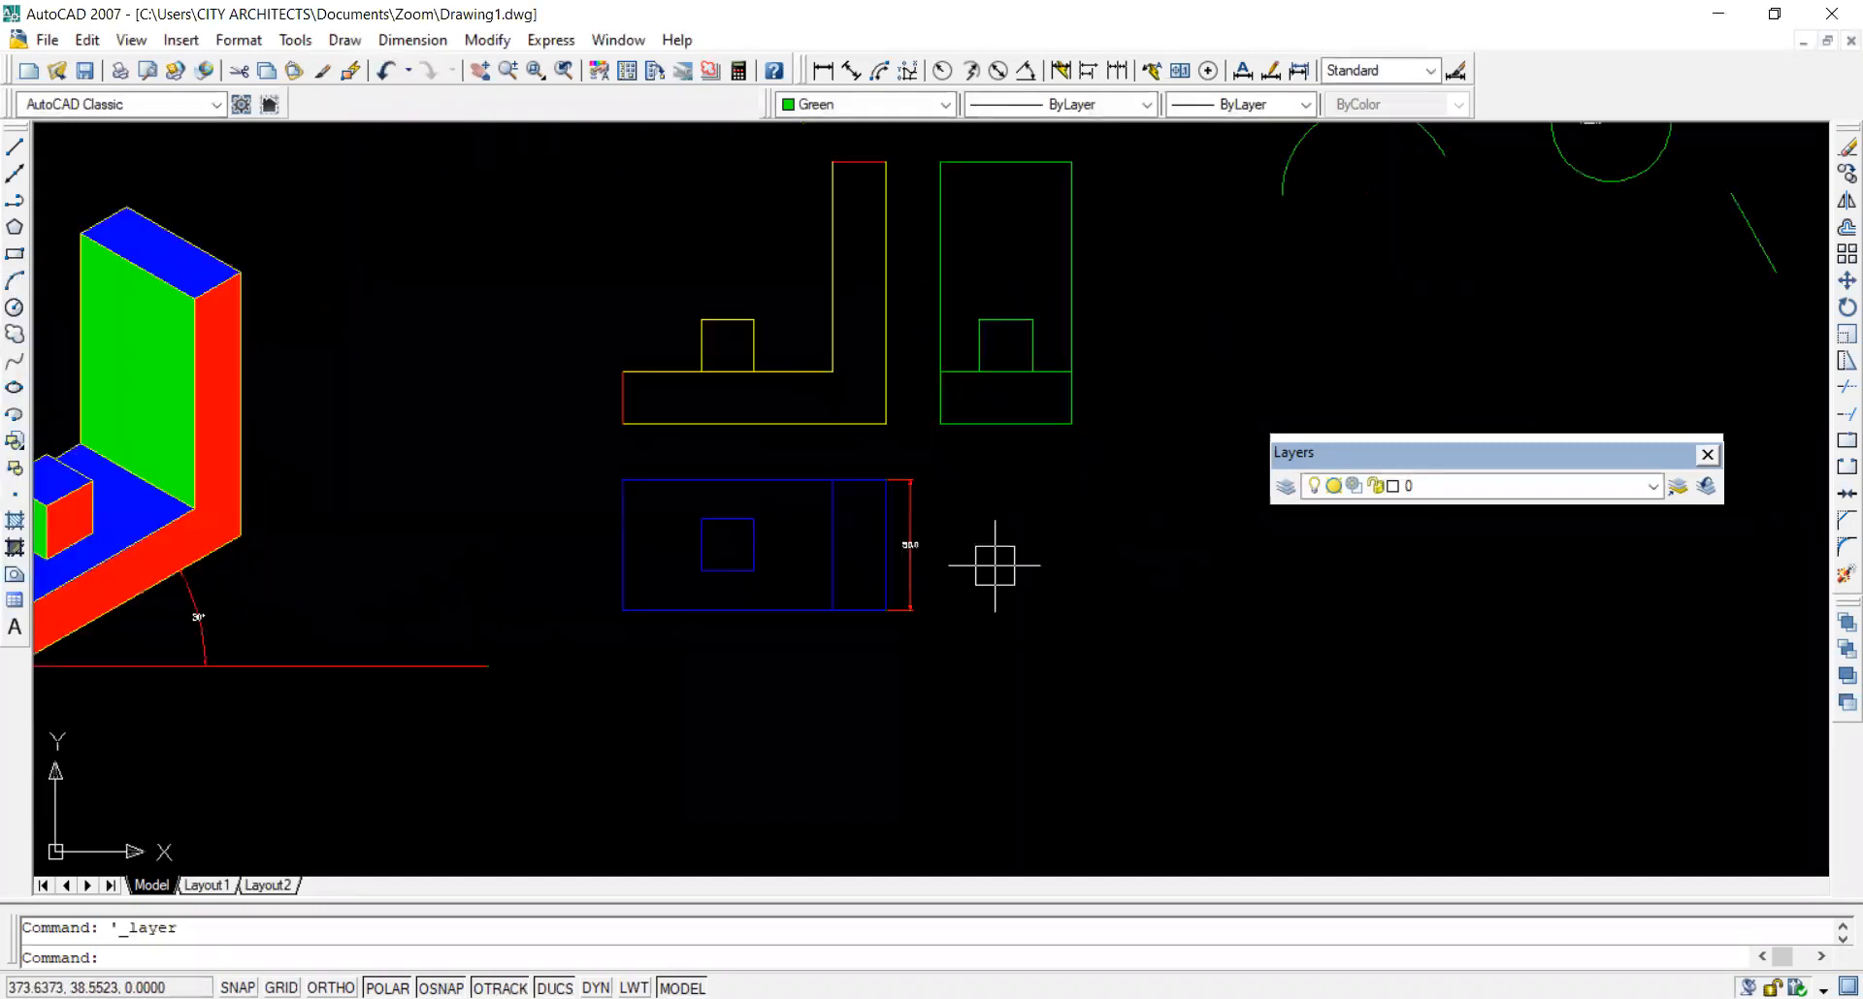
pyautogui.click(917, 549)
pyautogui.click(1499, 486)
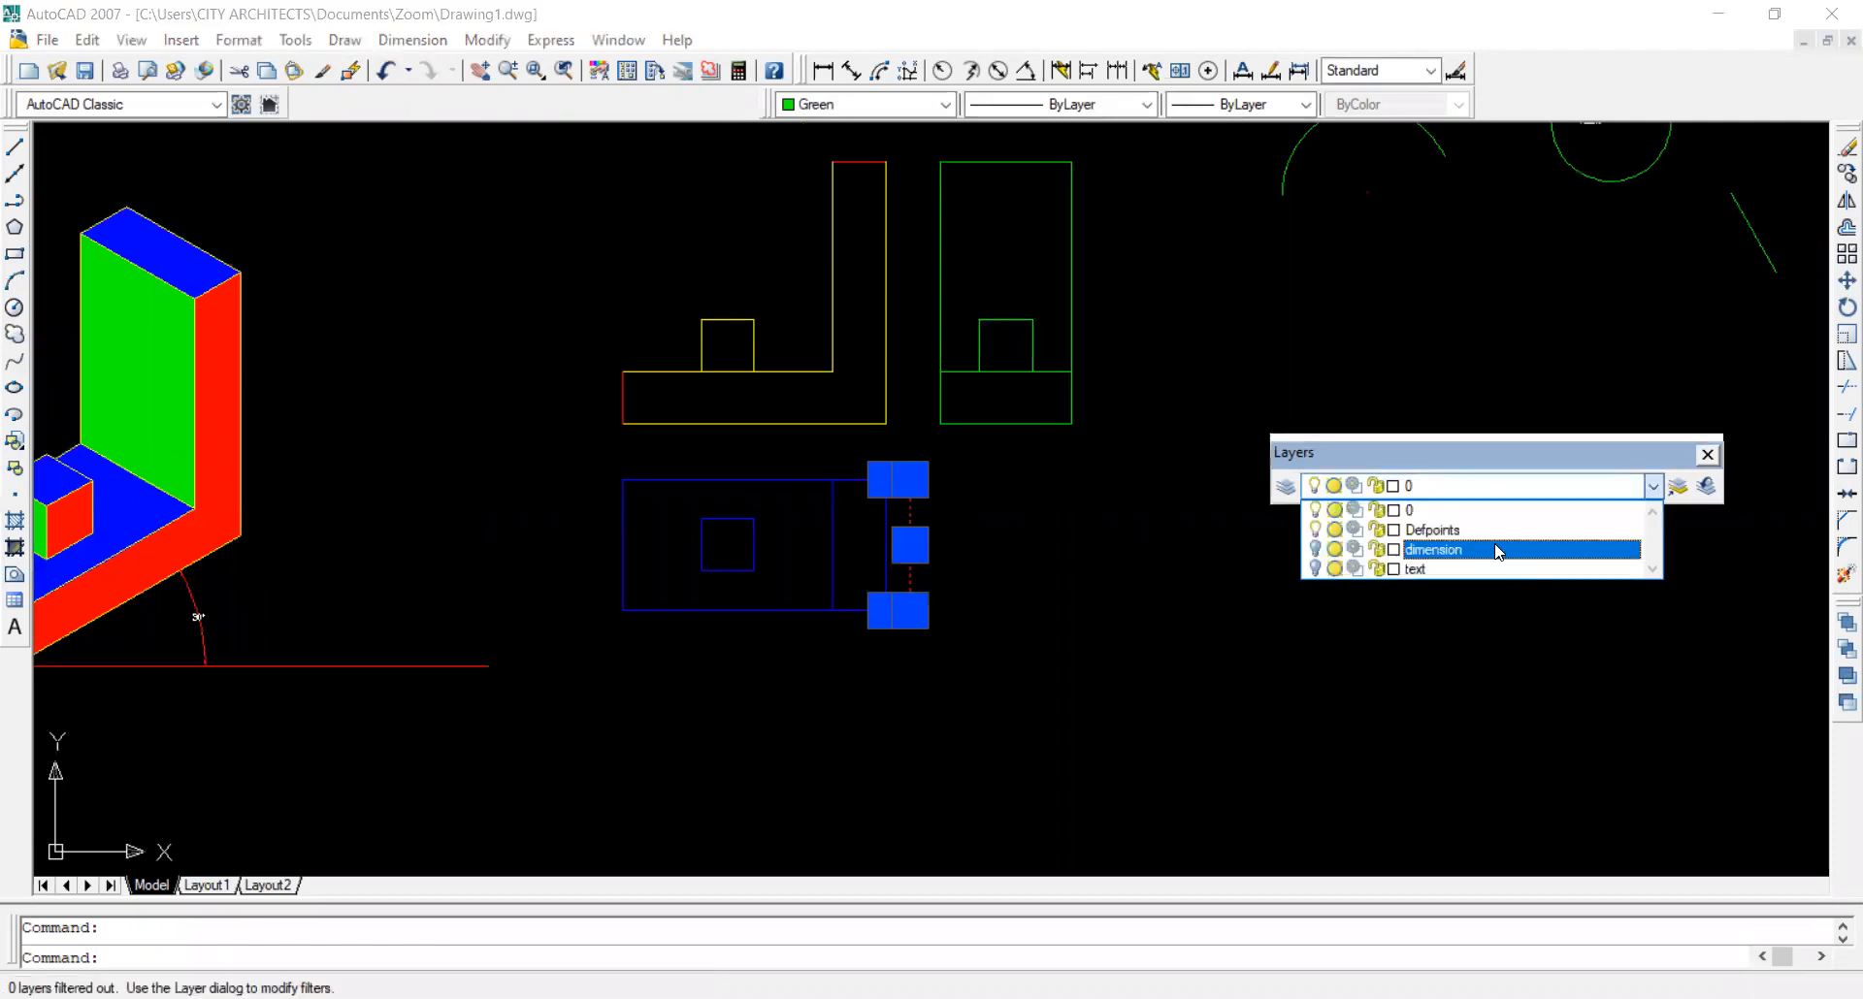
pyautogui.click(1249, 578)
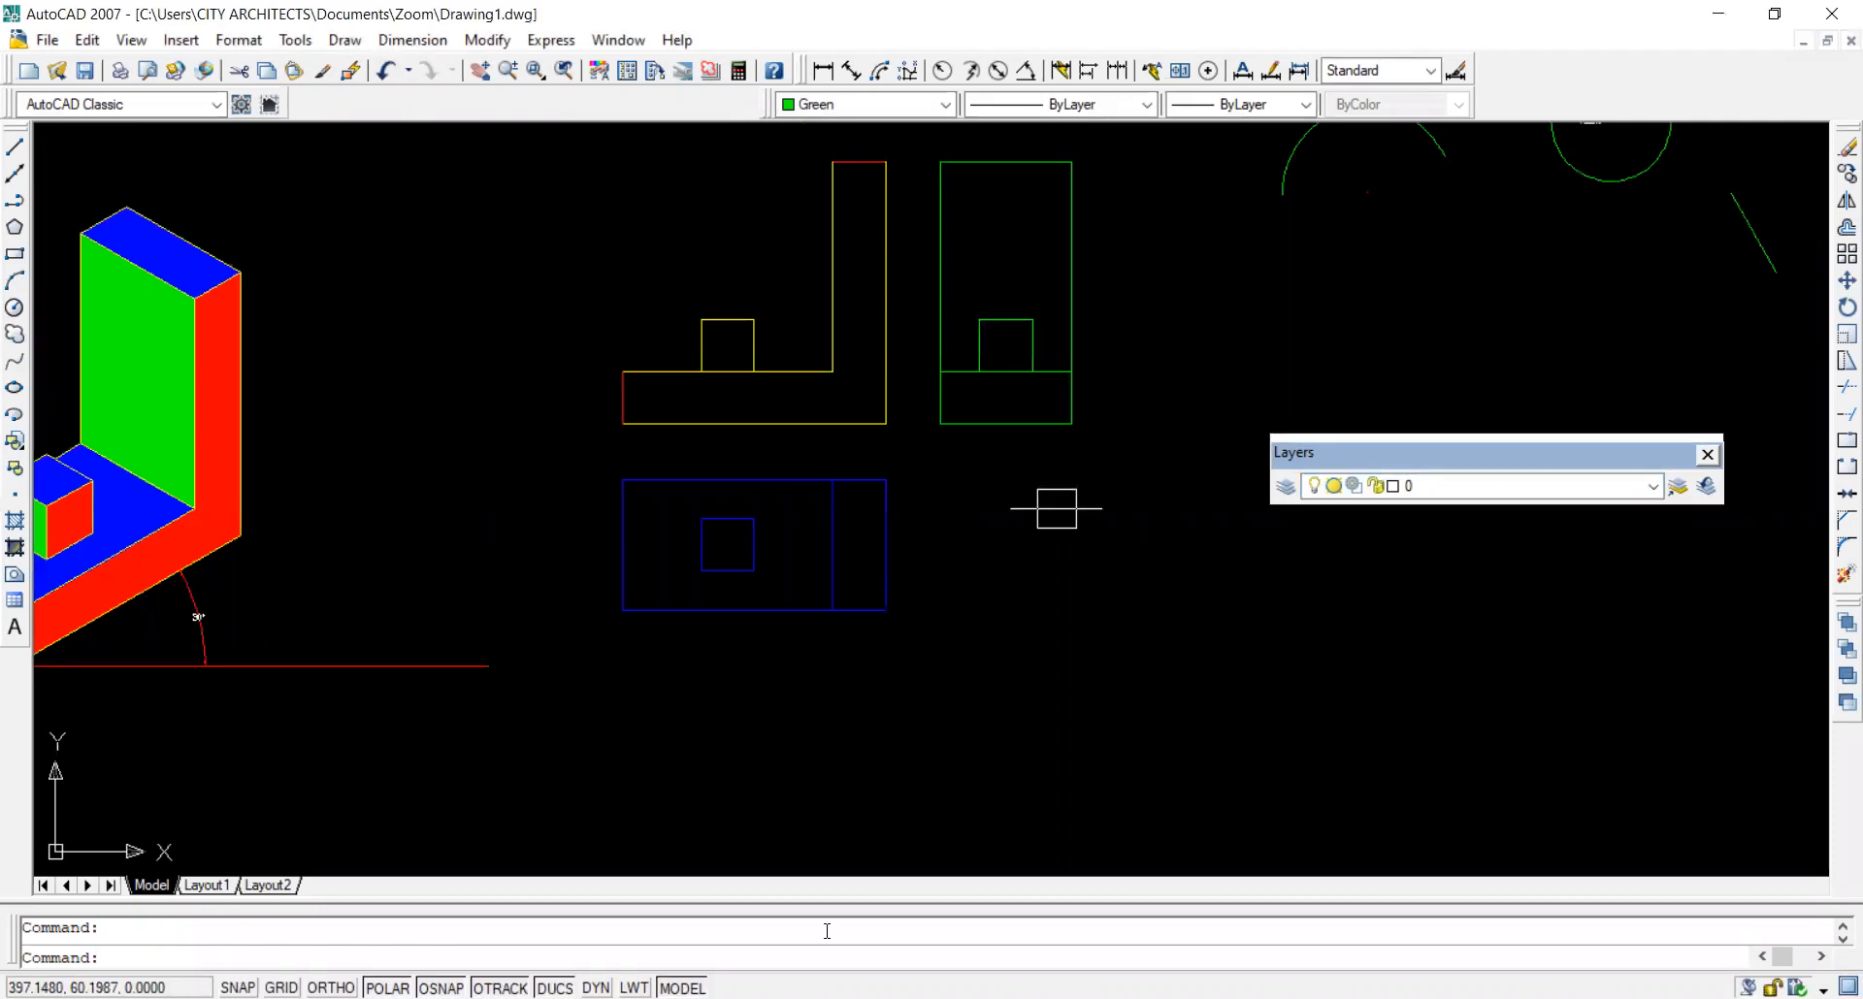
# Turn the dimension and text layers back on to show the annotations of the views.
pyautogui.scroll(-4, 896, 677)
pyautogui.scroll(3, 990, 516)
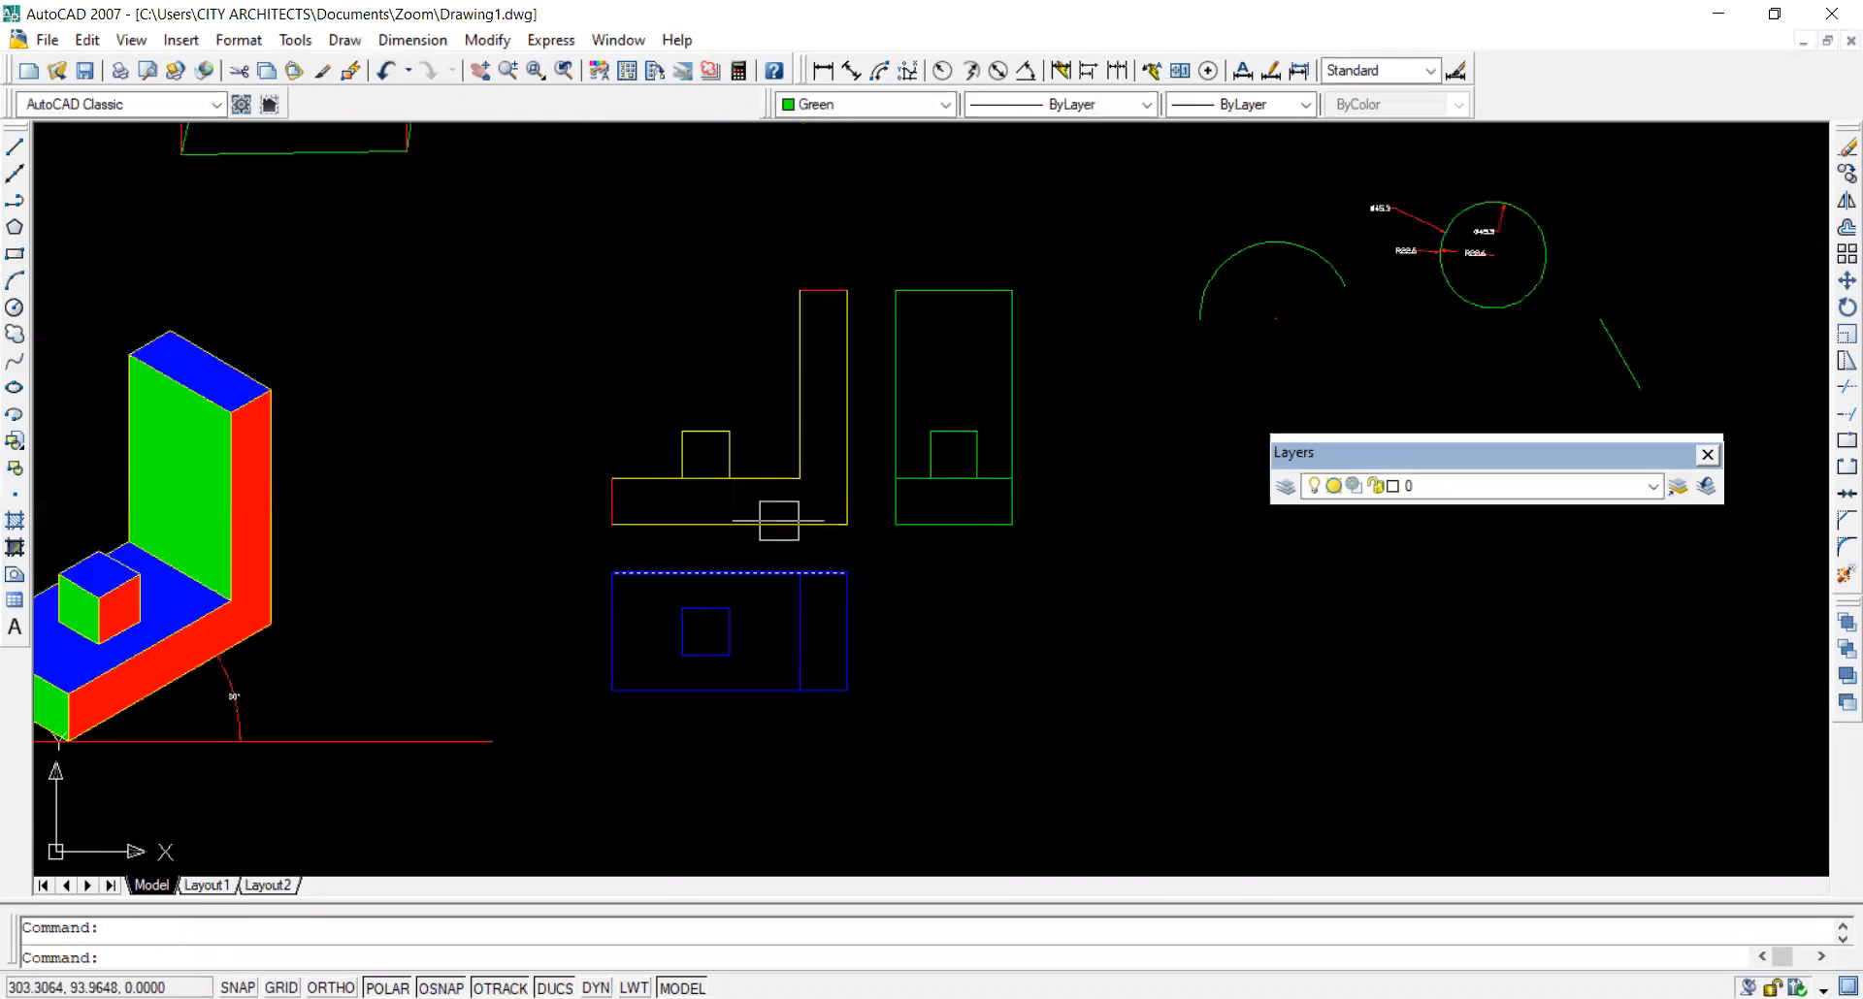
pyautogui.scroll(2, 920, 648)
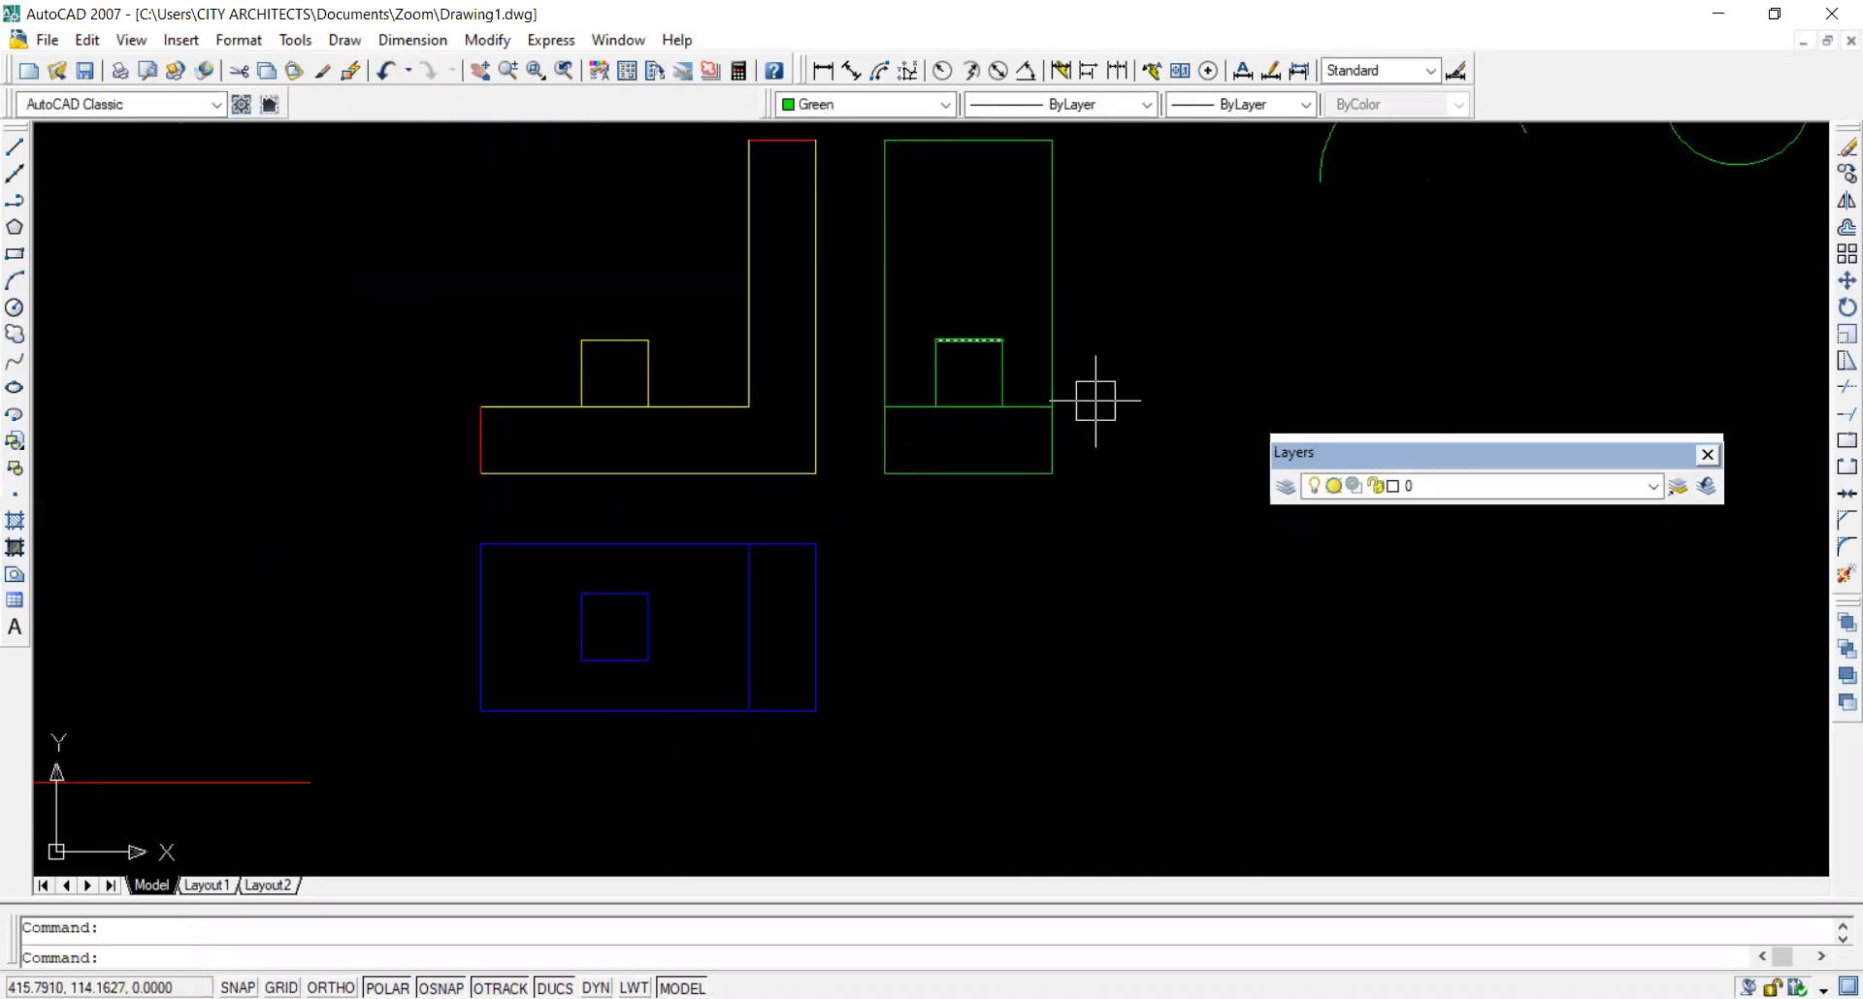
pyautogui.scroll(-1, 913, 580)
pyautogui.scroll(2, 912, 580)
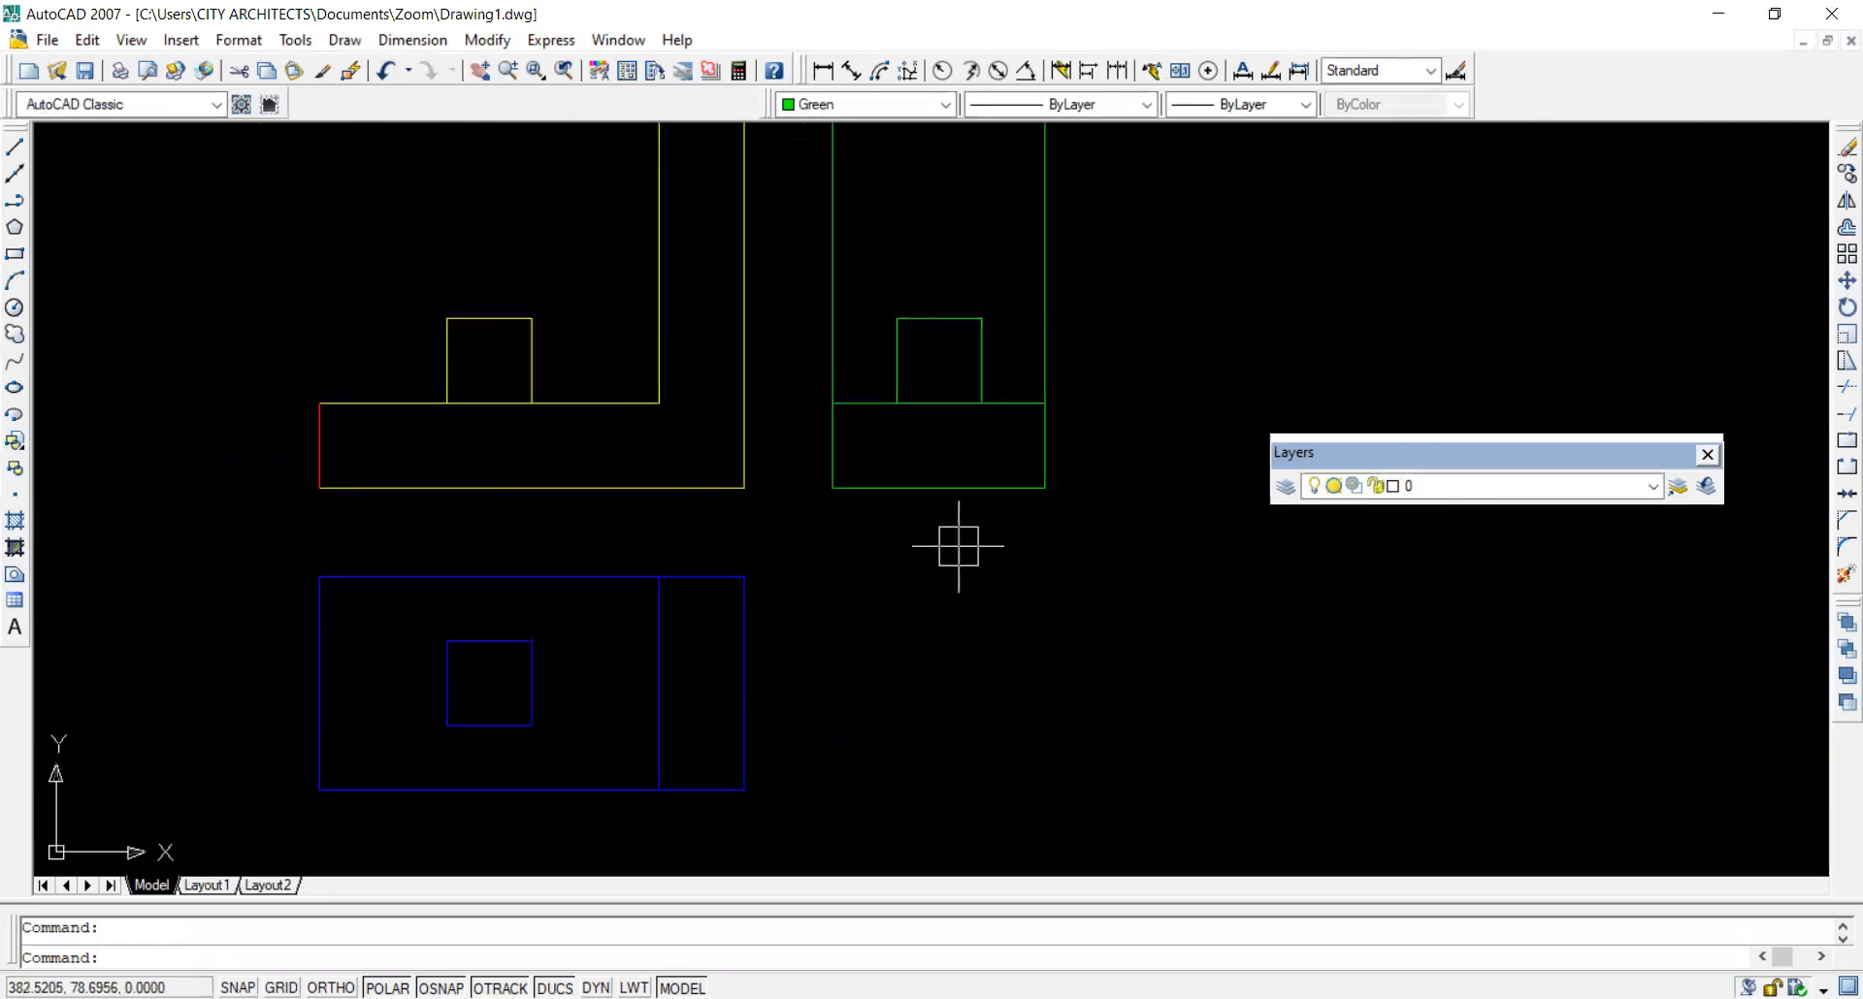
pyautogui.scroll(-1, 1067, 413)
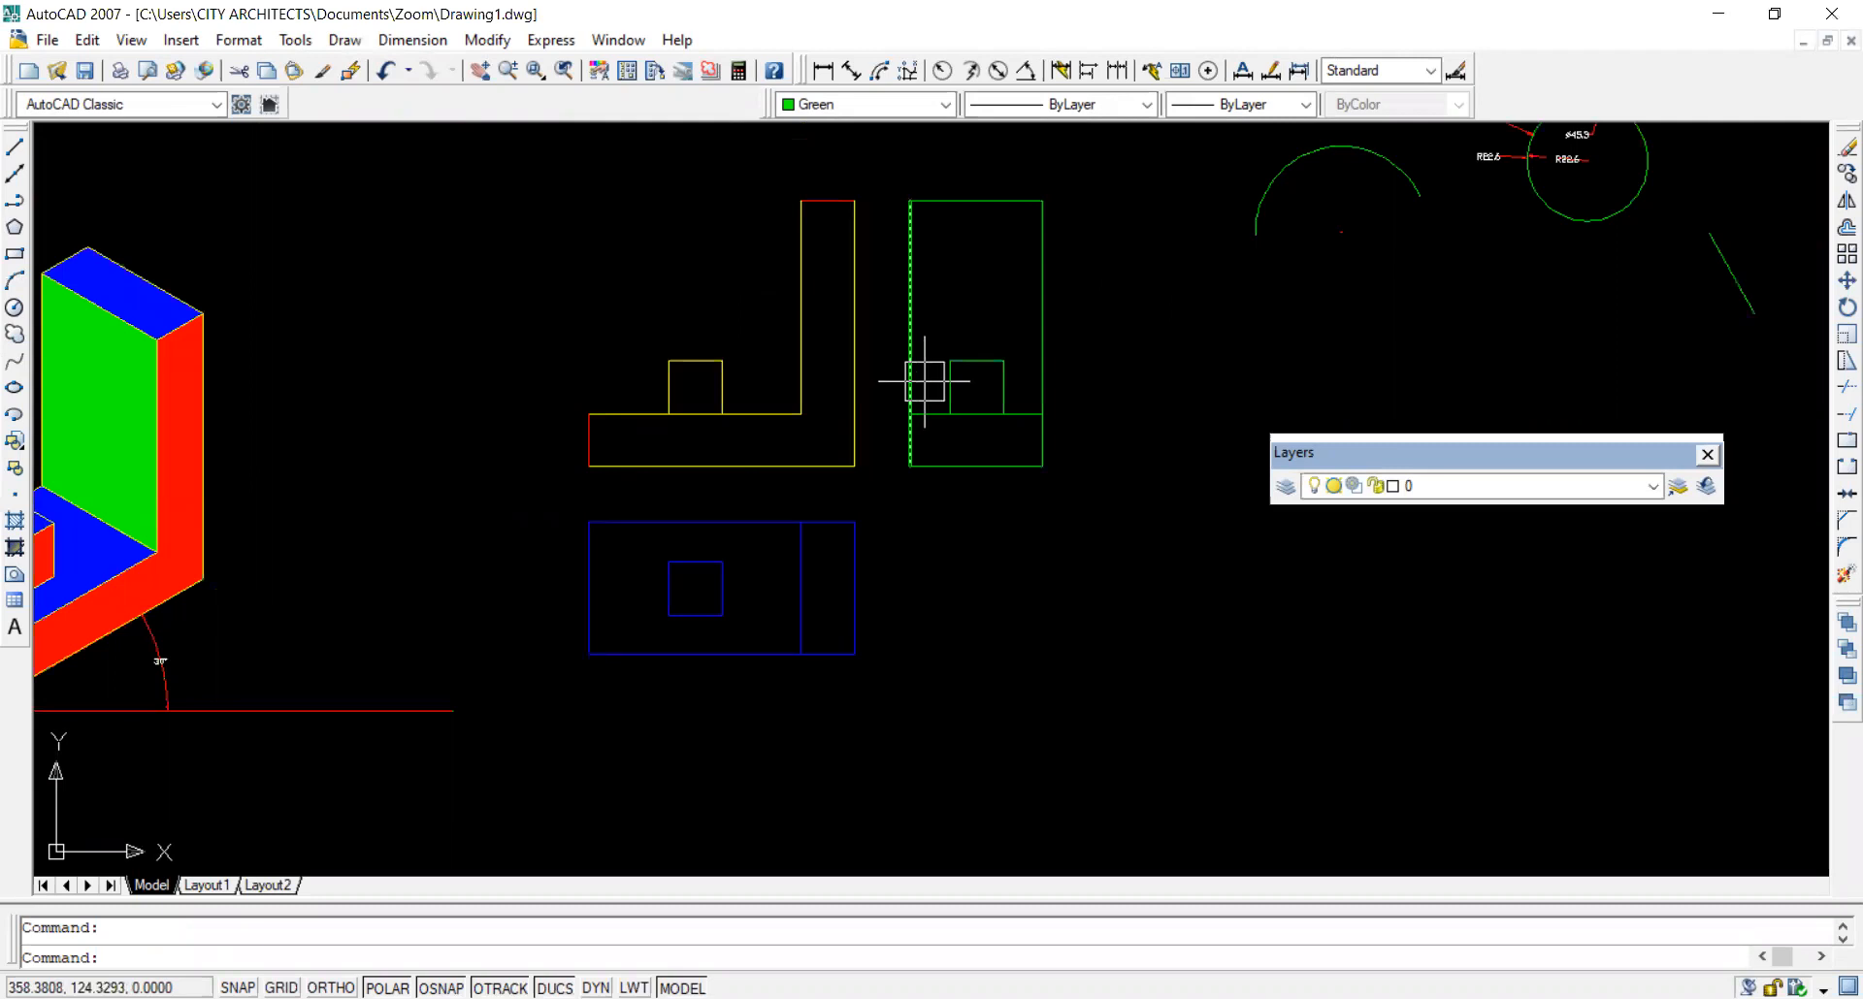
pyautogui.click(1504, 486)
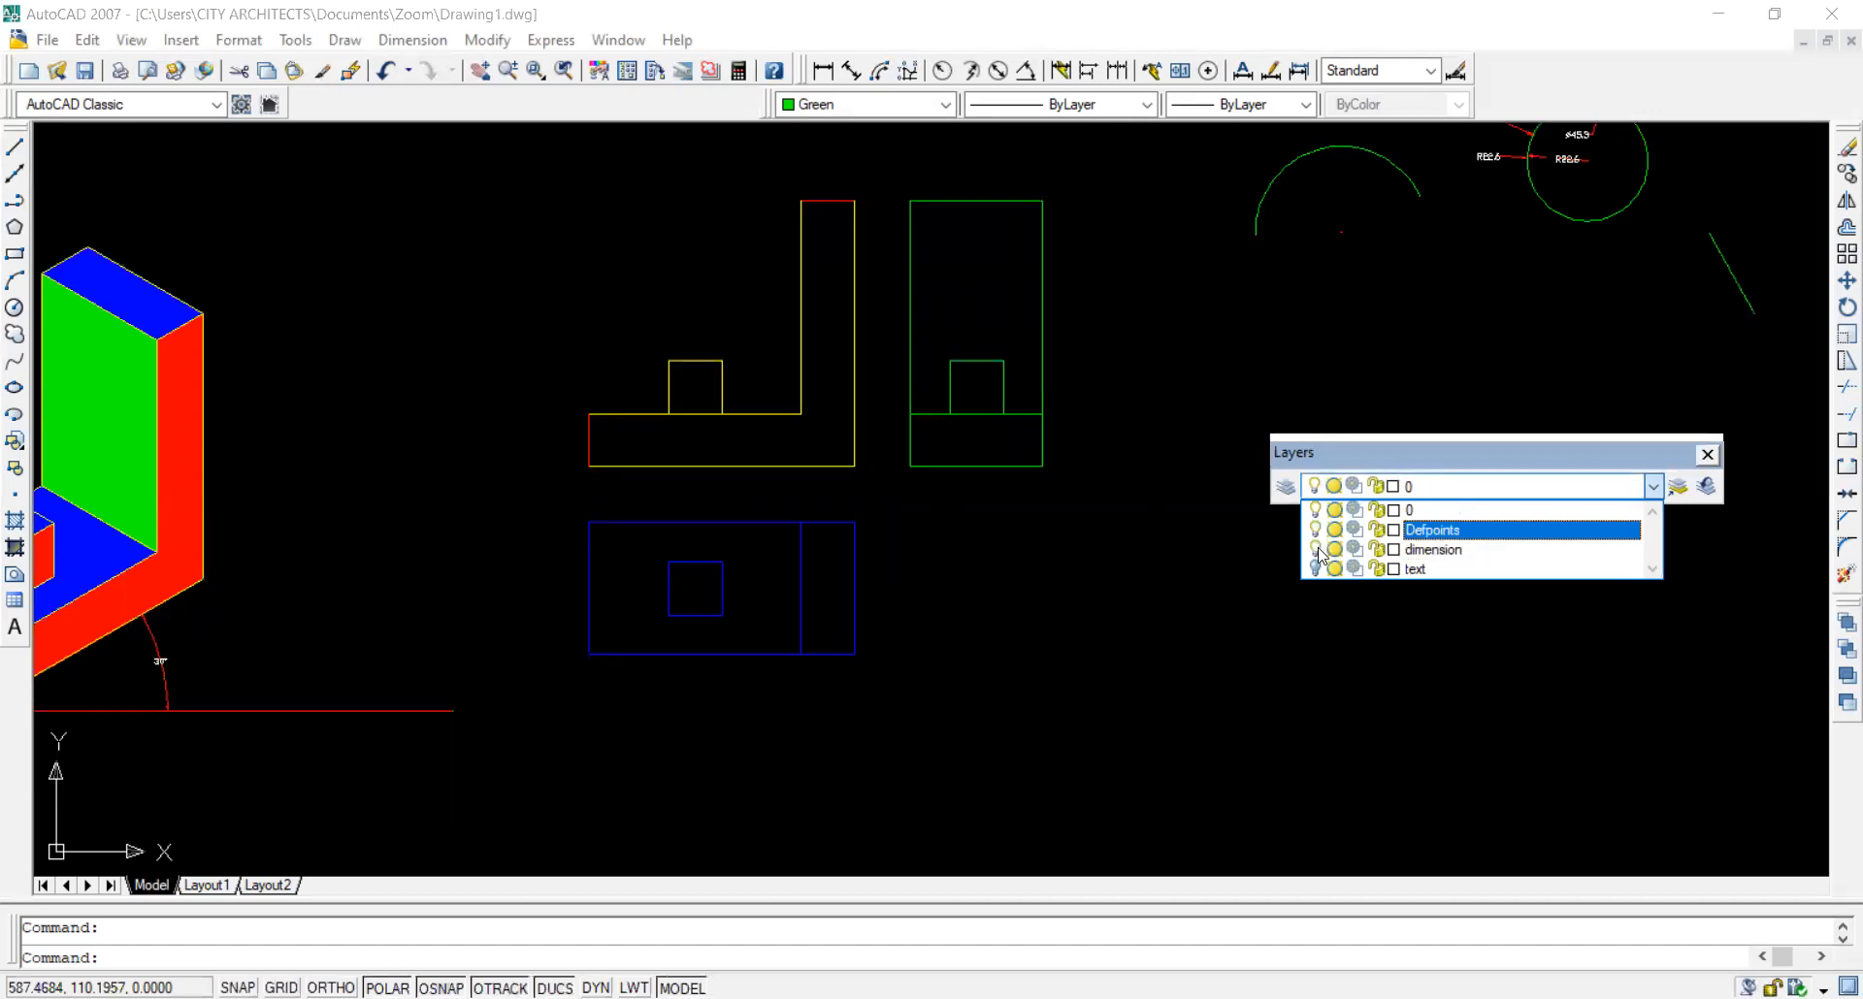
pyautogui.click(946, 555)
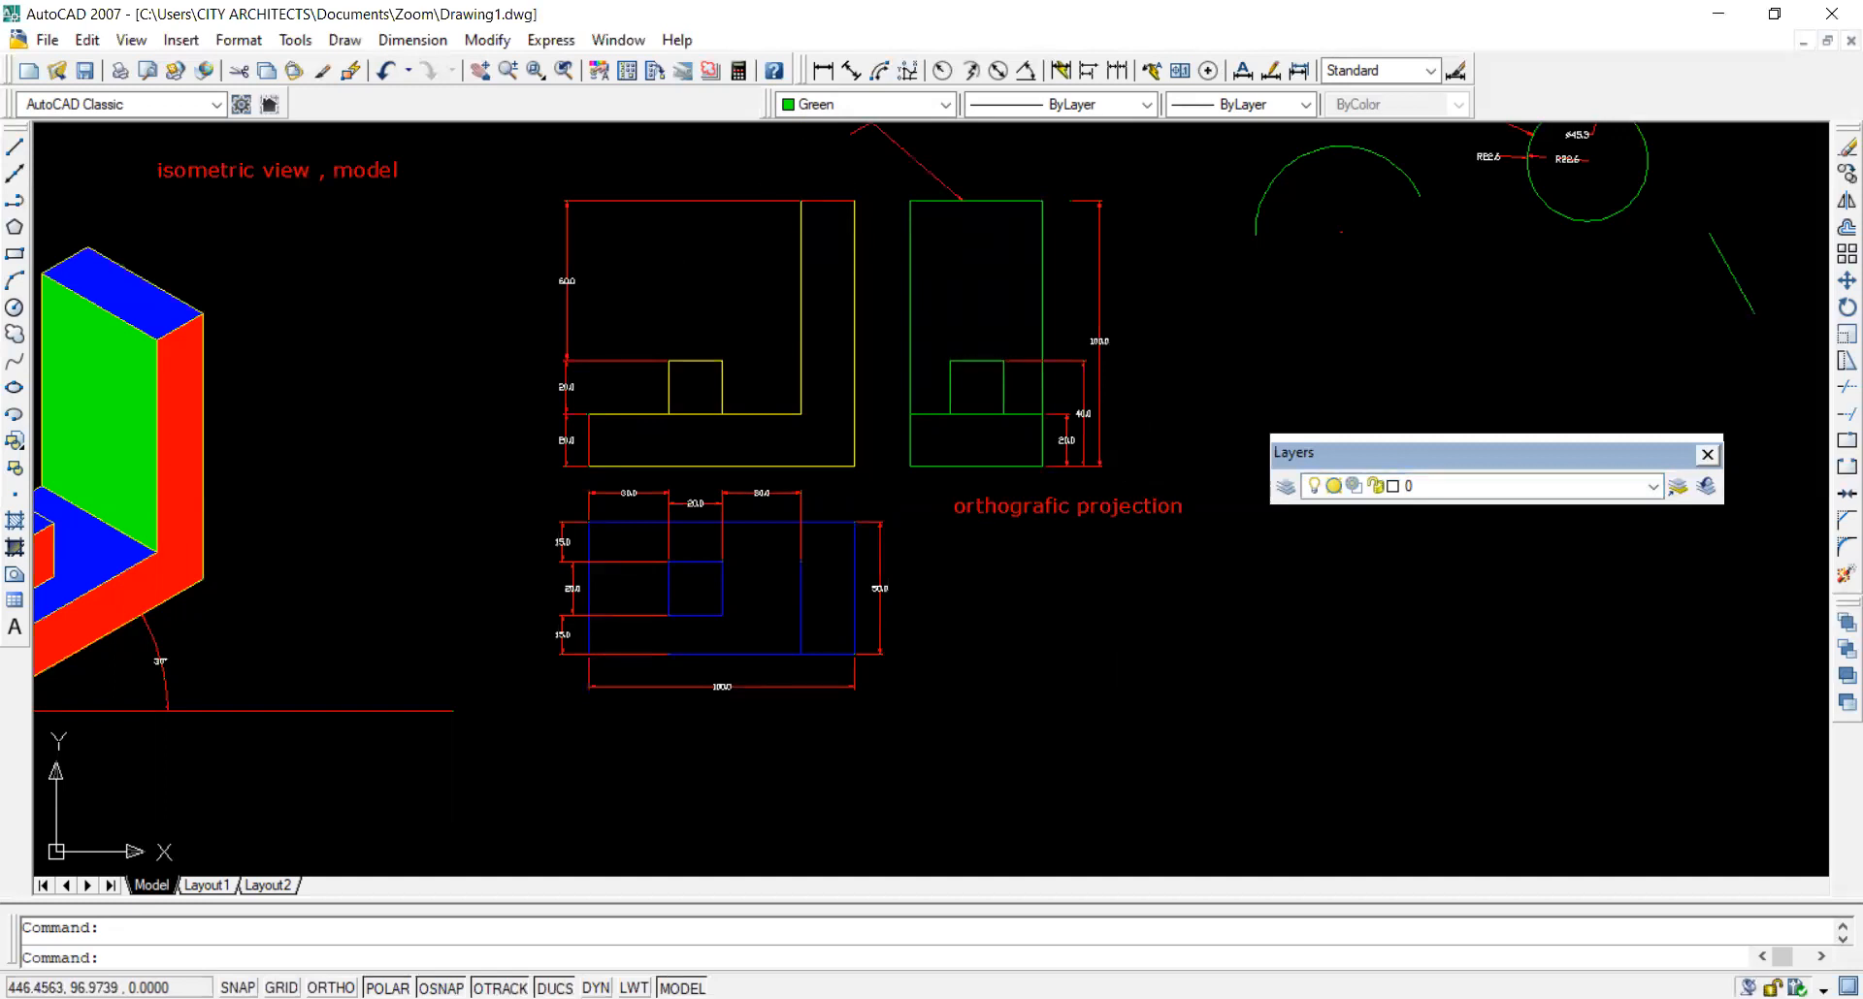
# Freeze the dimension and text layers in the Layer Properties Manager, then apply and accept the changes.
pyautogui.click(1282, 488)
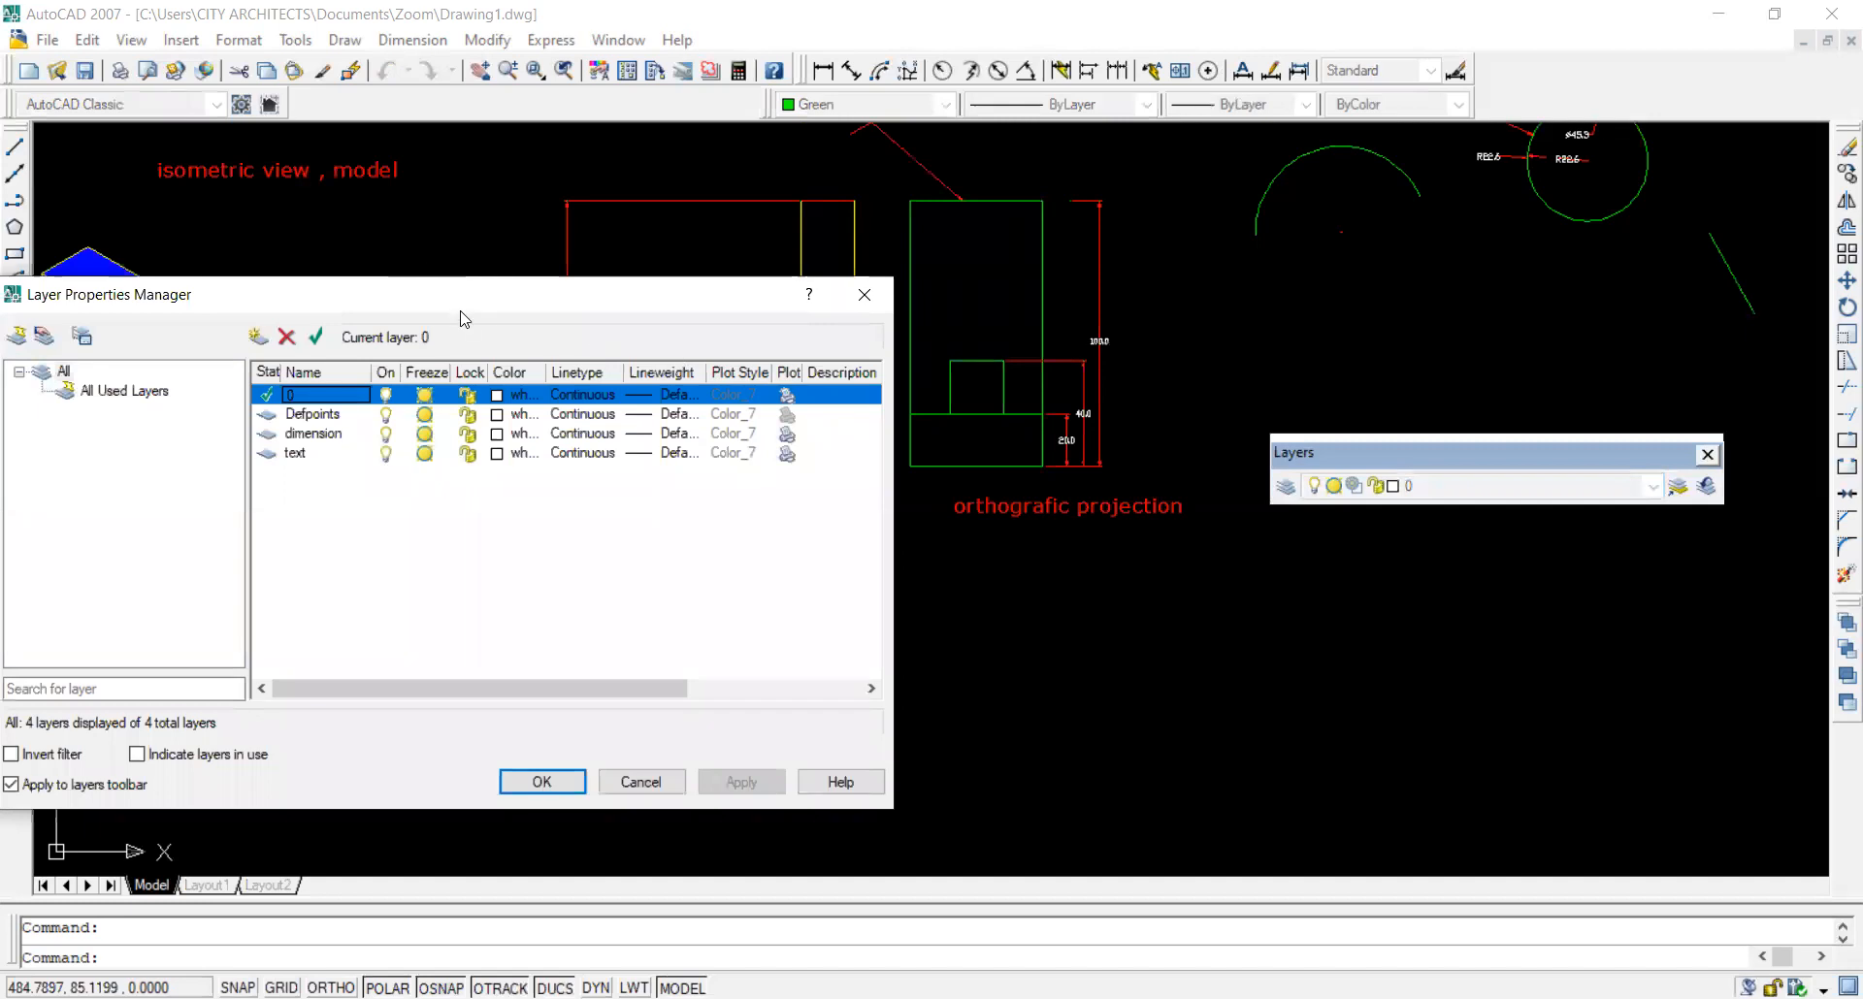
pyautogui.moveTo(695, 304); pyautogui.dragTo(999, 308)
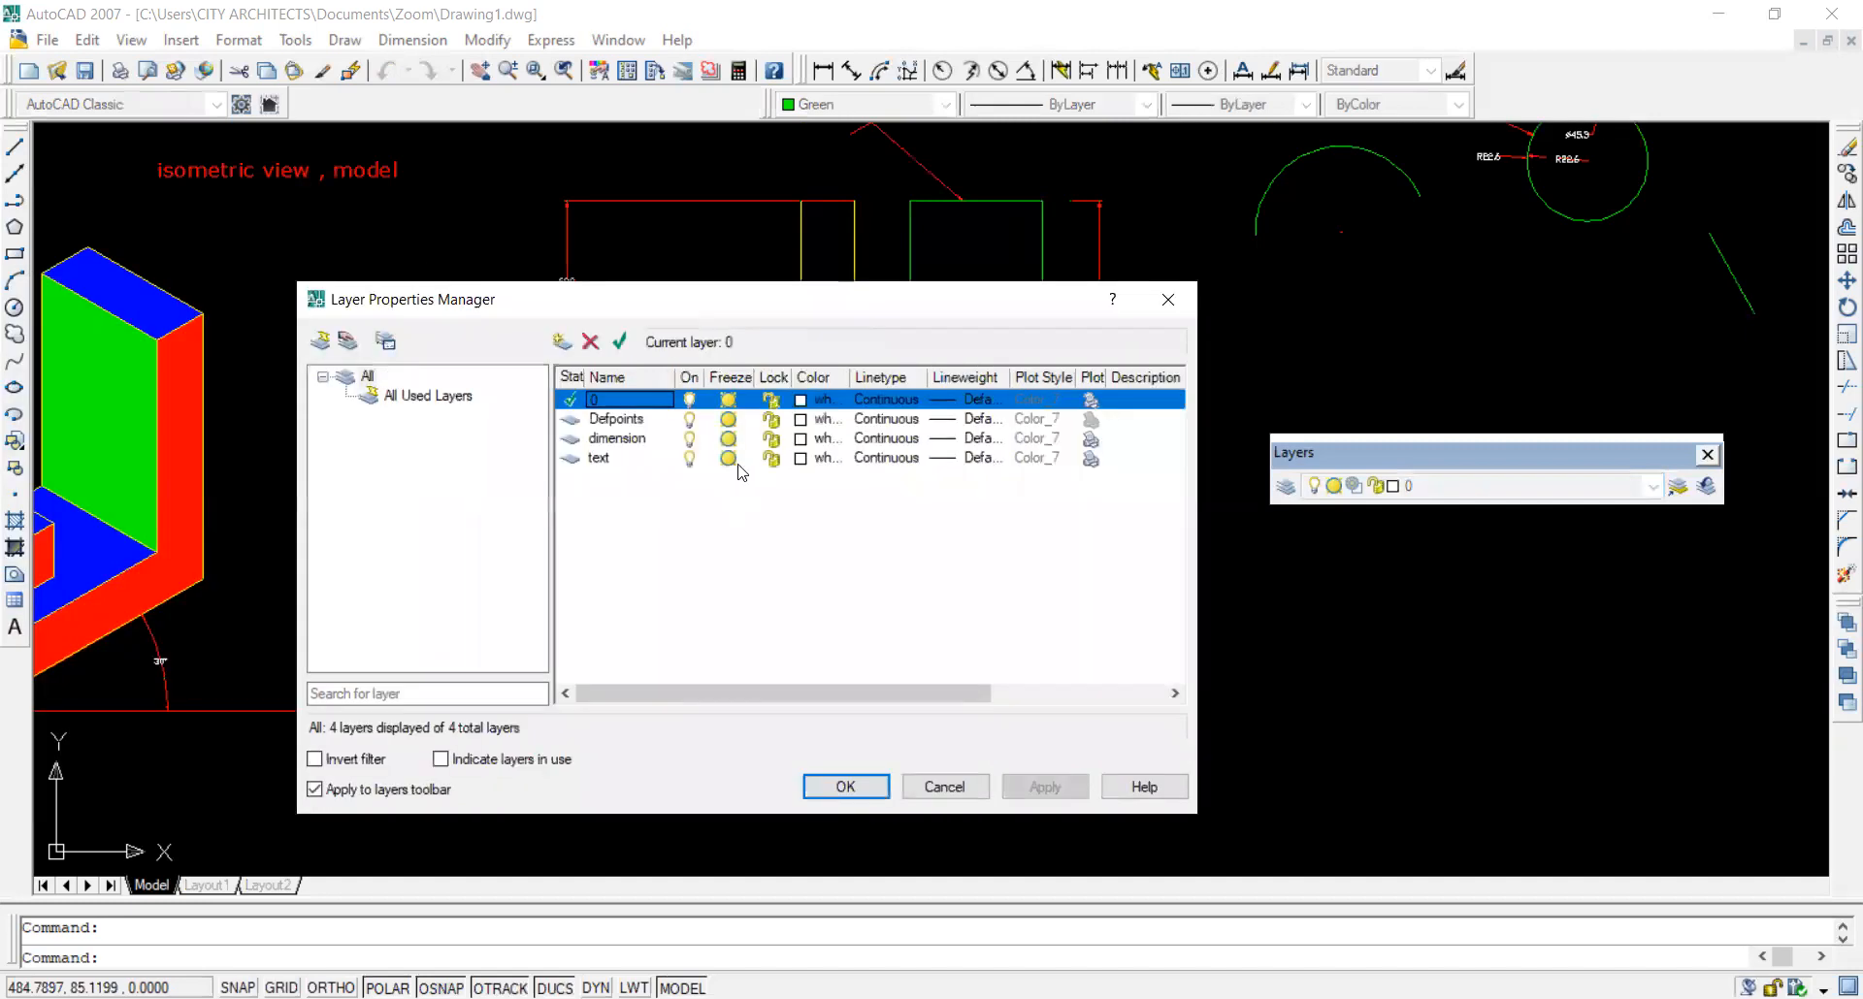
pyautogui.click(615, 440)
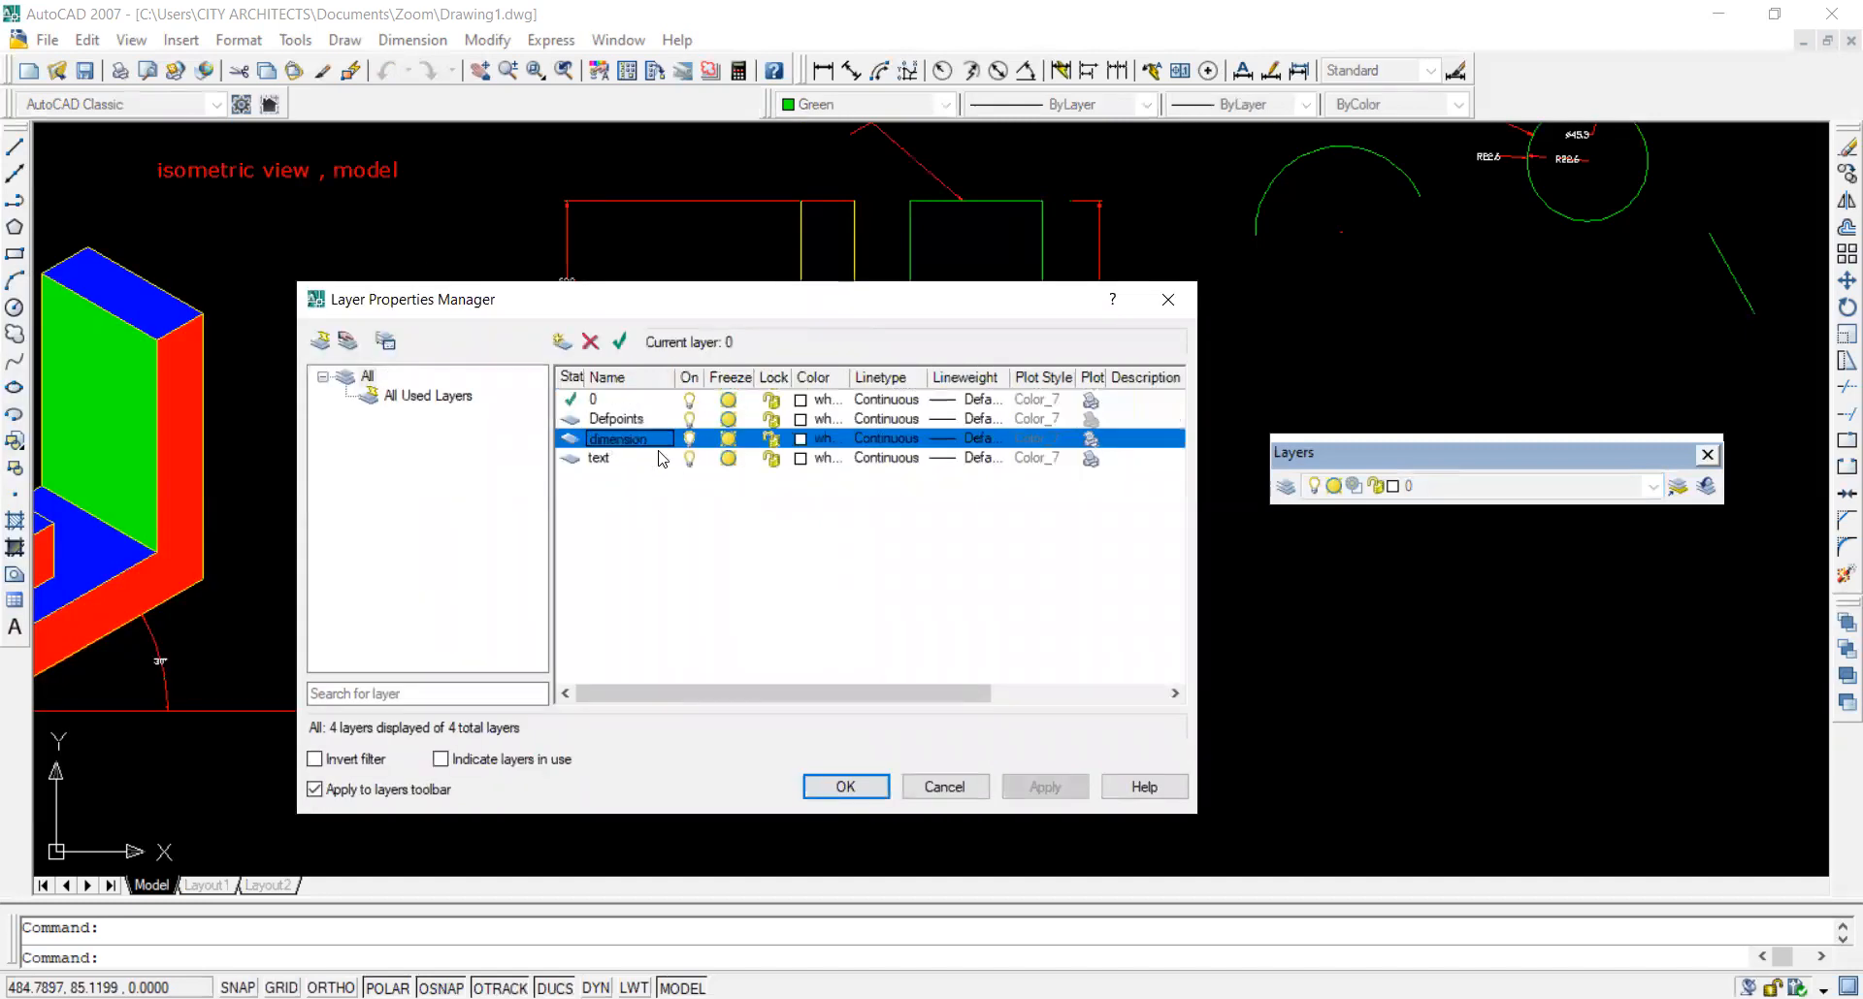
pyautogui.click(728, 440)
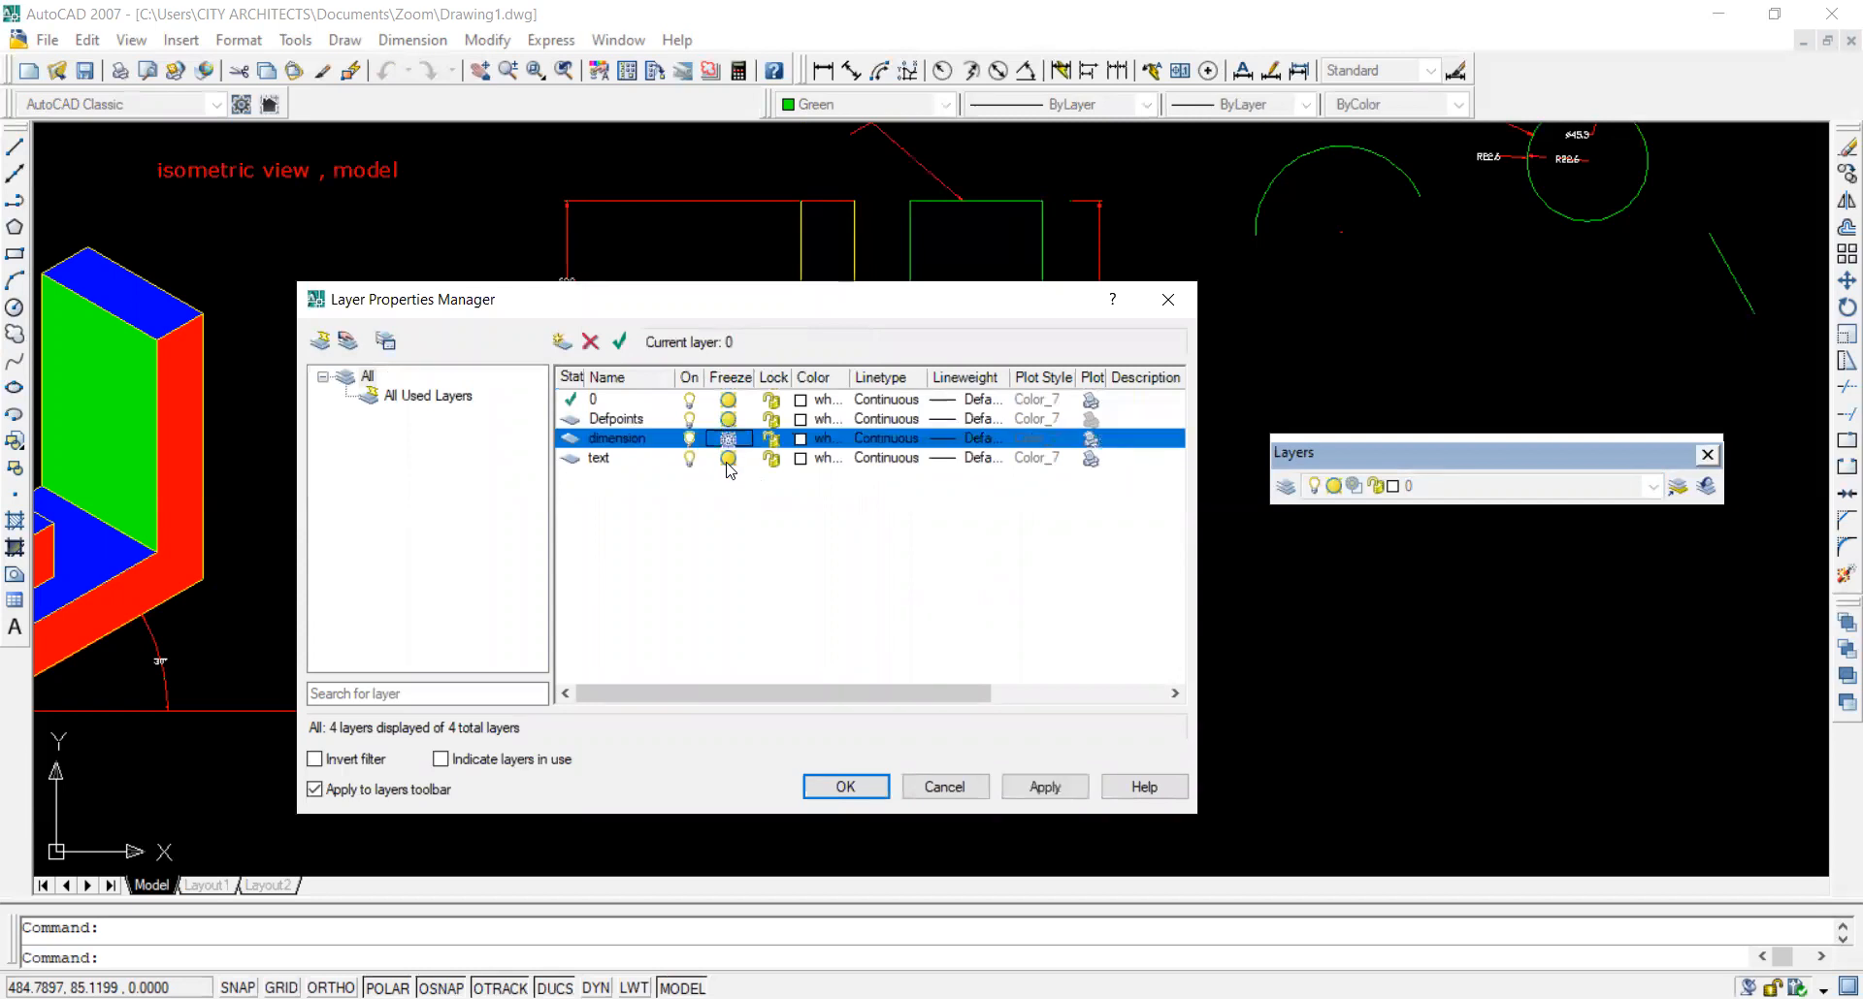
pyautogui.click(729, 460)
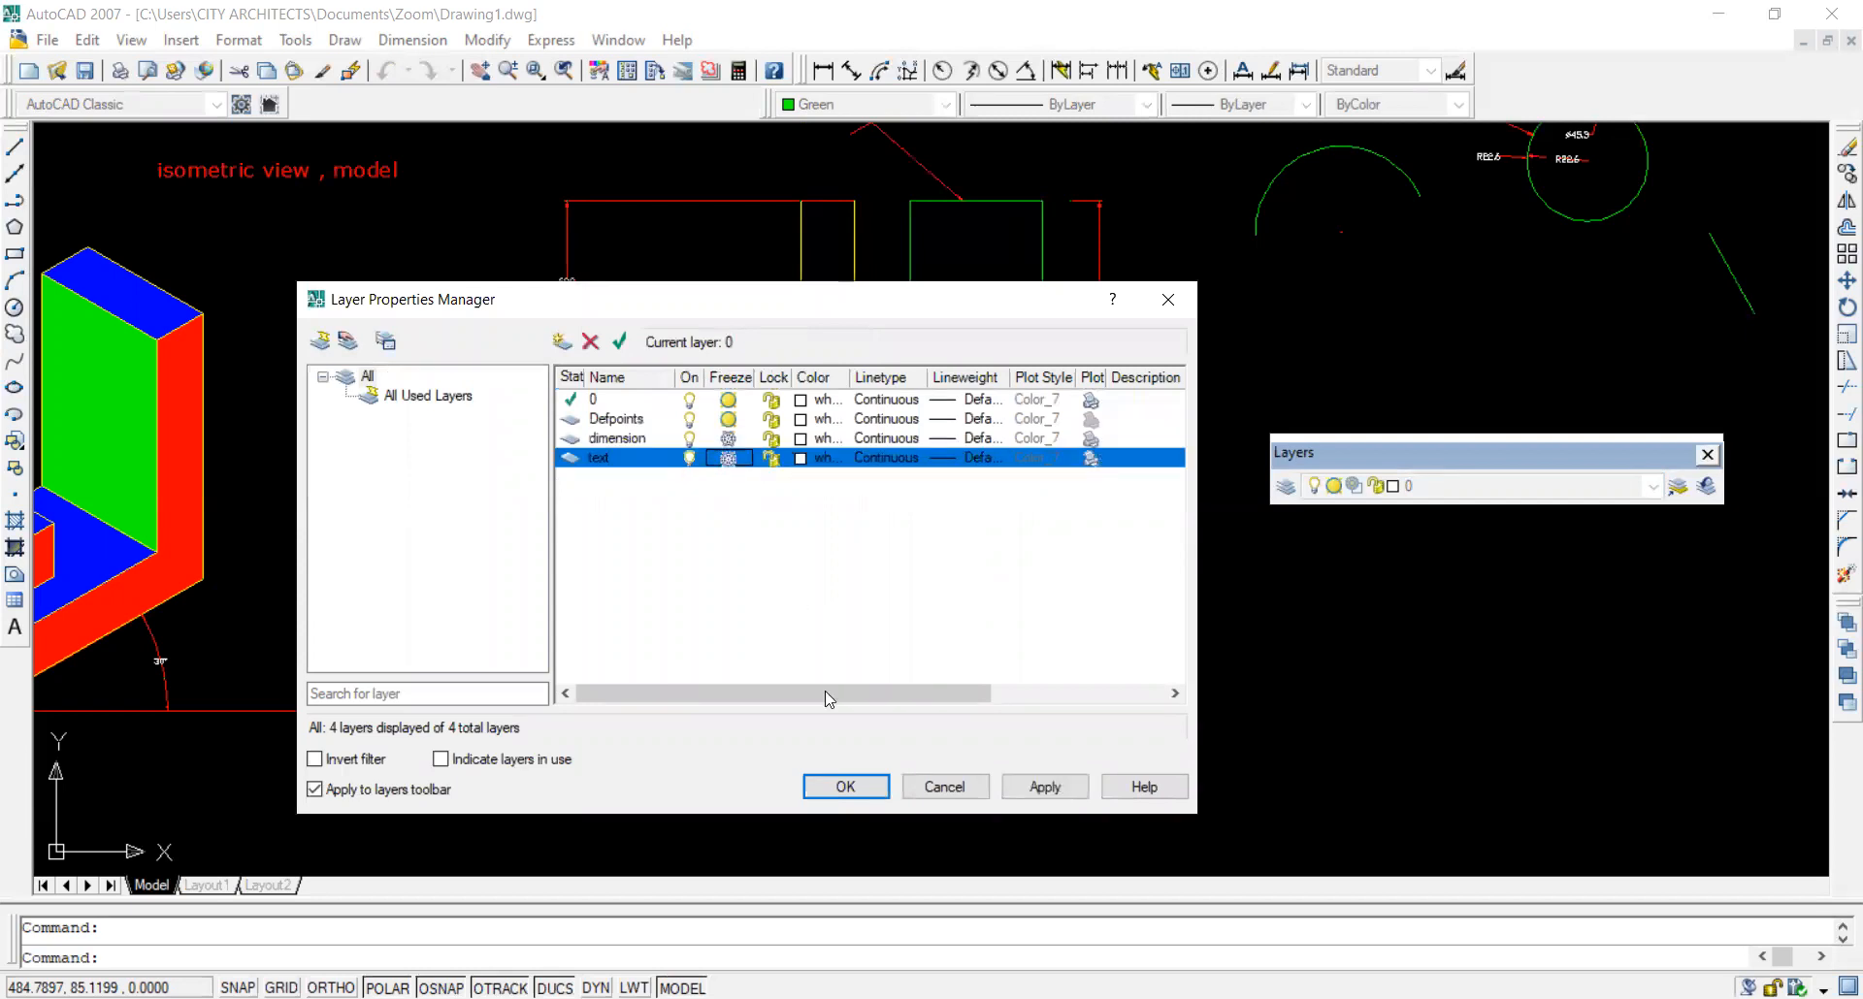
pyautogui.click(1045, 787)
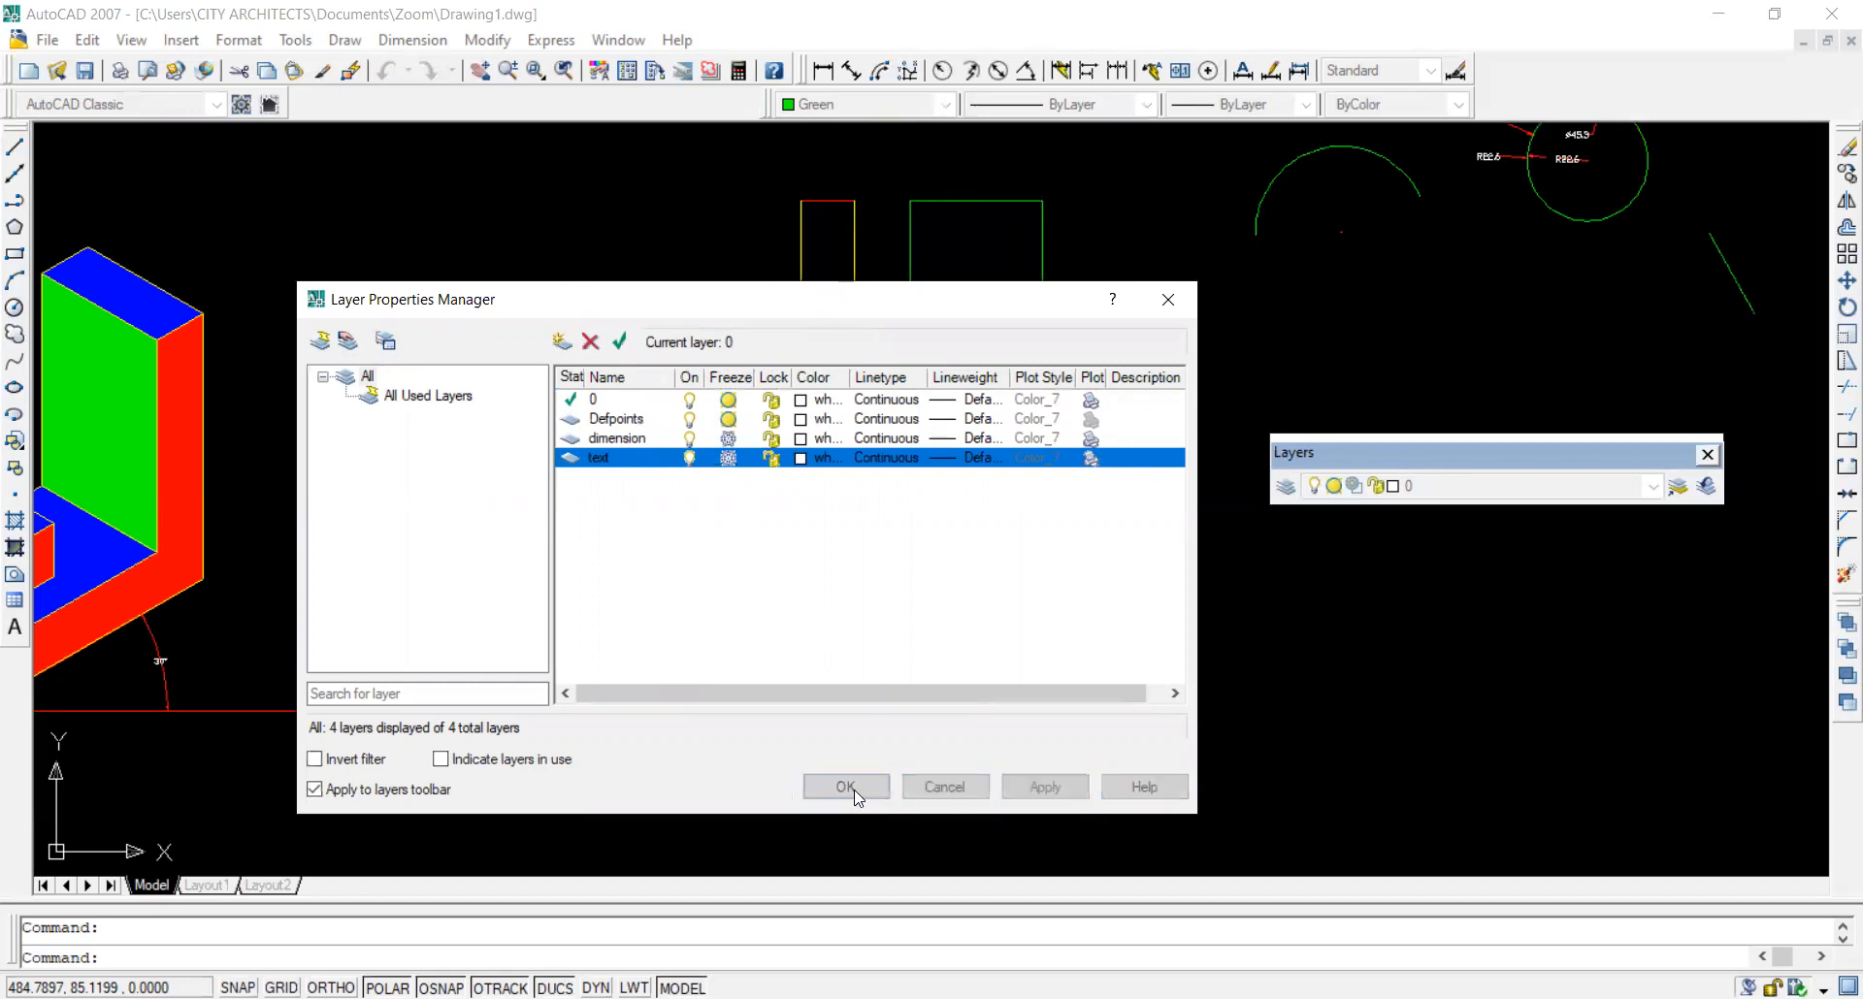
pyautogui.click(846, 787)
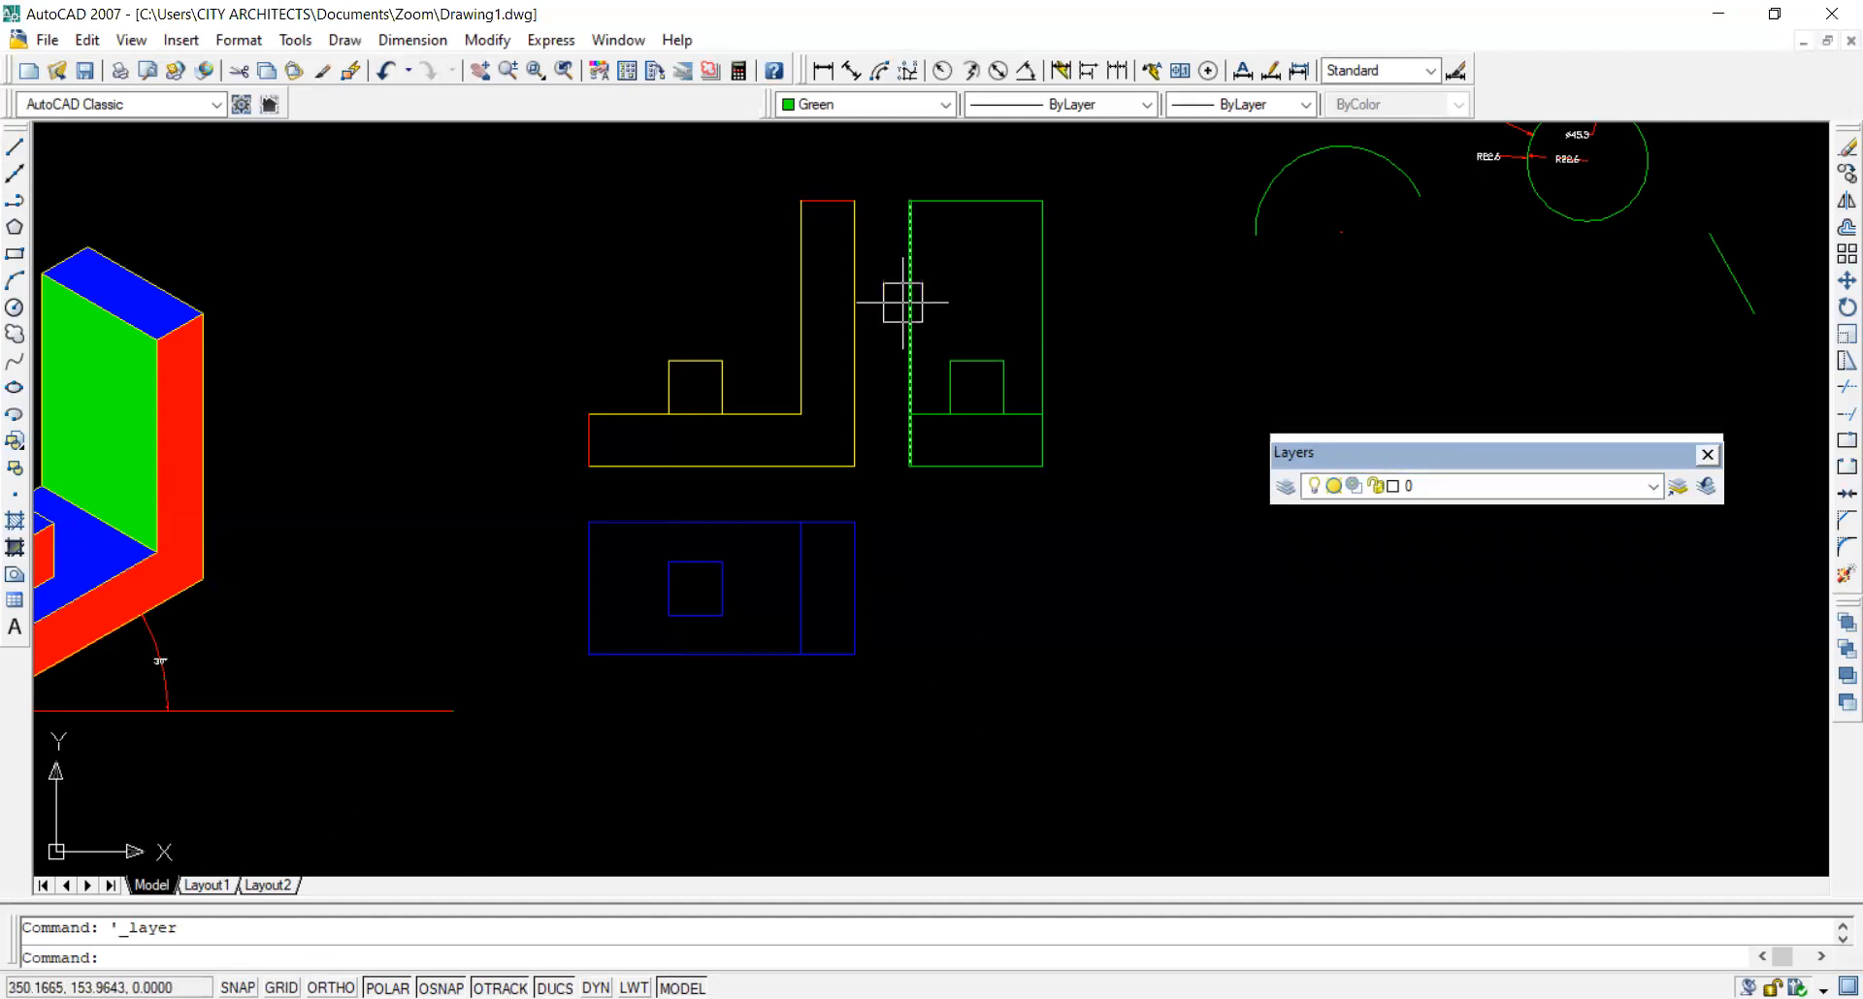
# Examine the three orthographic views and the isometric model with the dimension and text layers frozen.
pyautogui.scroll(-1, 942, 351)
pyautogui.scroll(1, 879, 384)
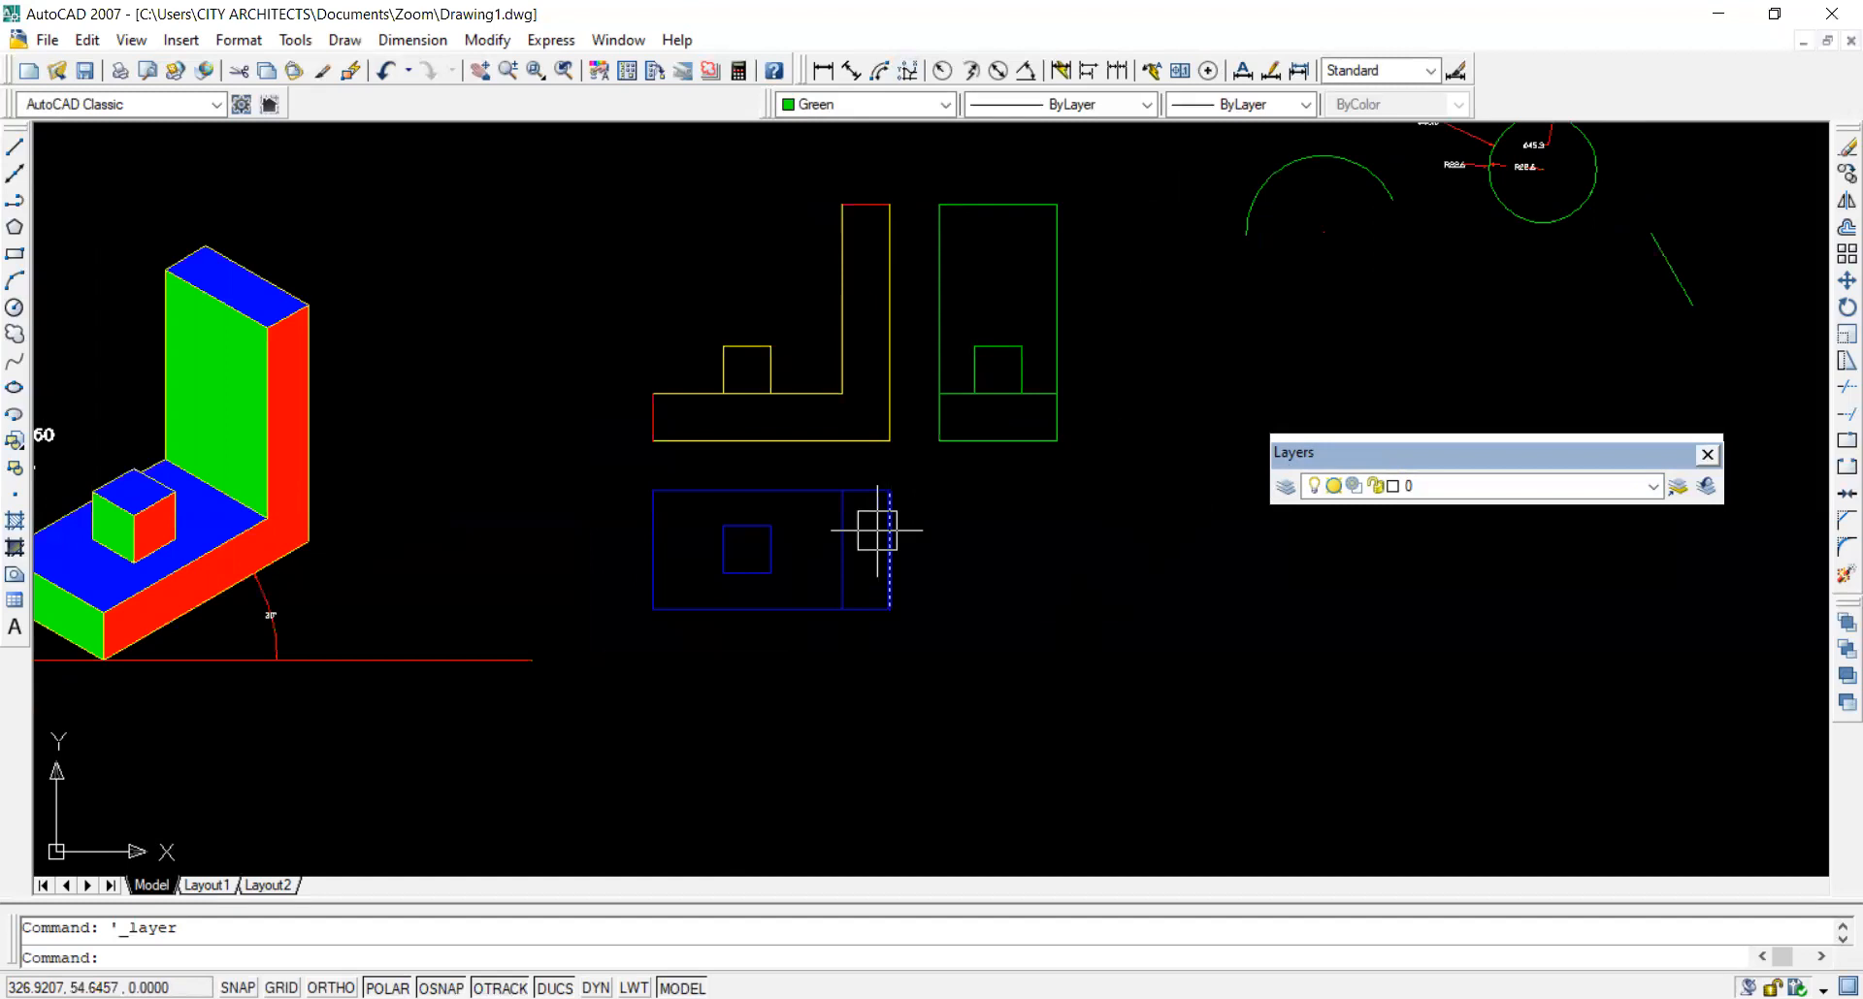
pyautogui.scroll(2, 878, 529)
pyautogui.scroll(-3, 877, 520)
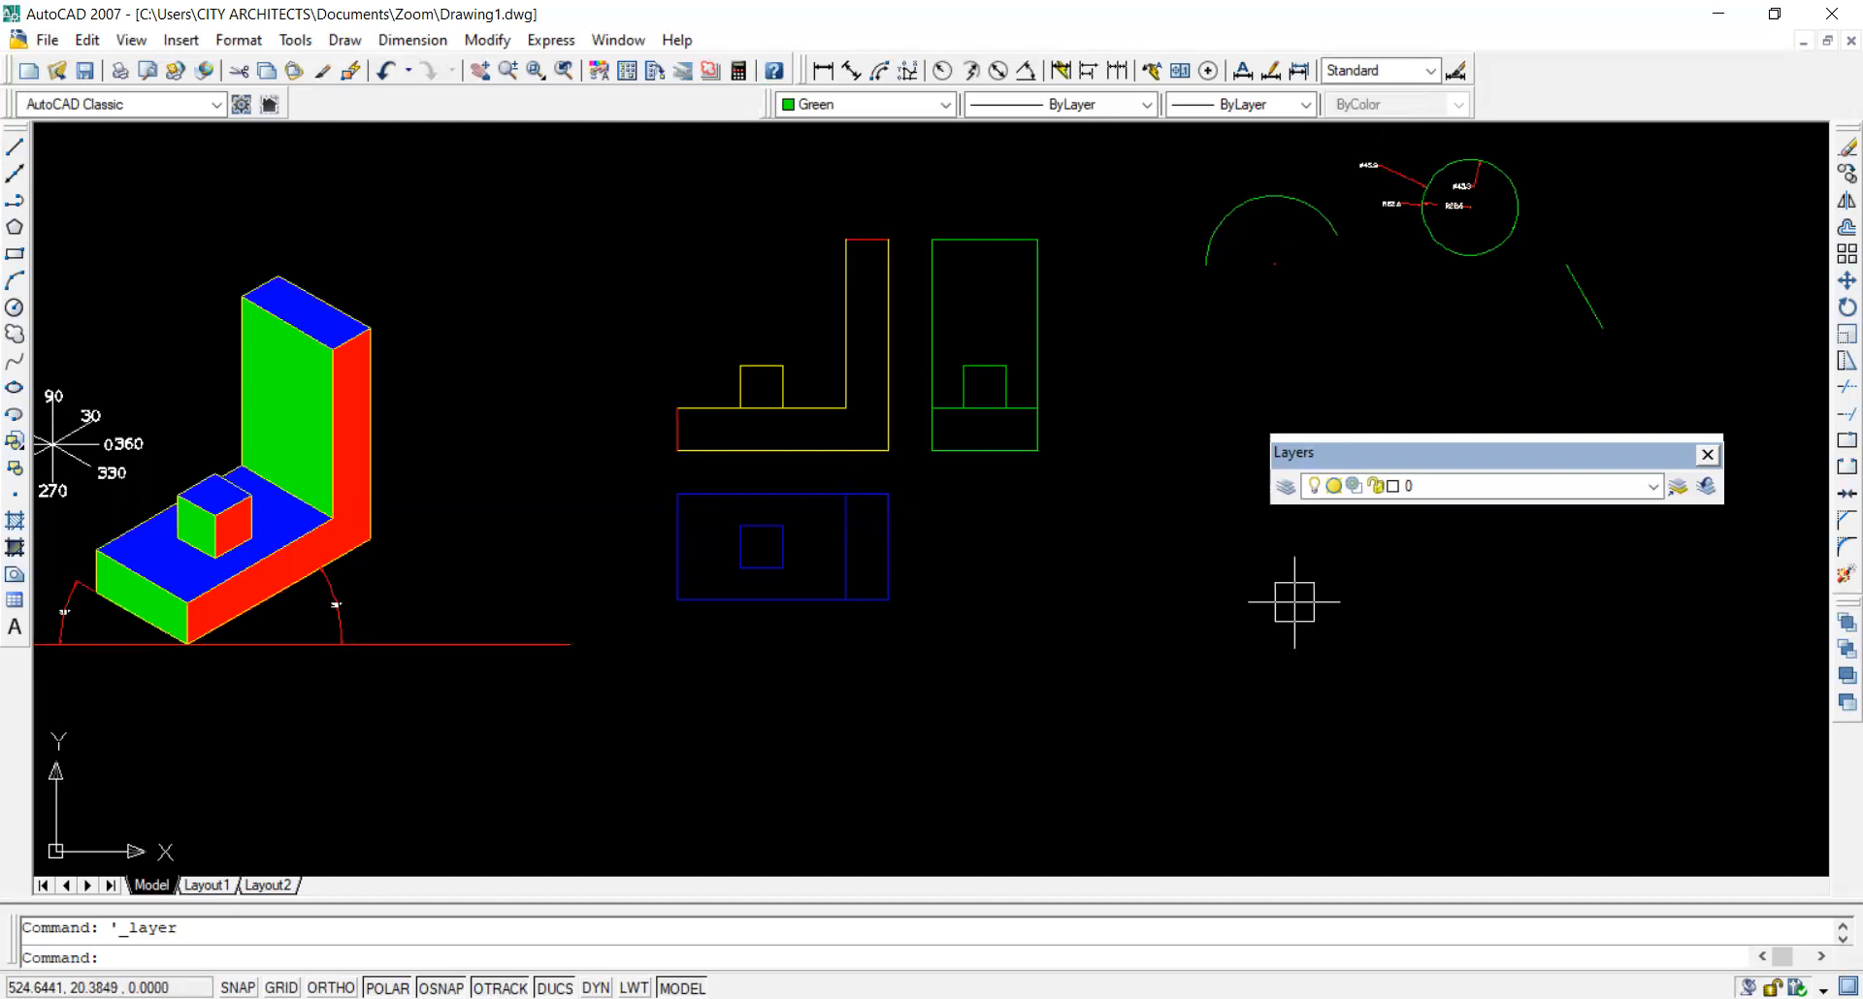
pyautogui.scroll(1, 857, 104)
pyautogui.scroll(3, 890, 194)
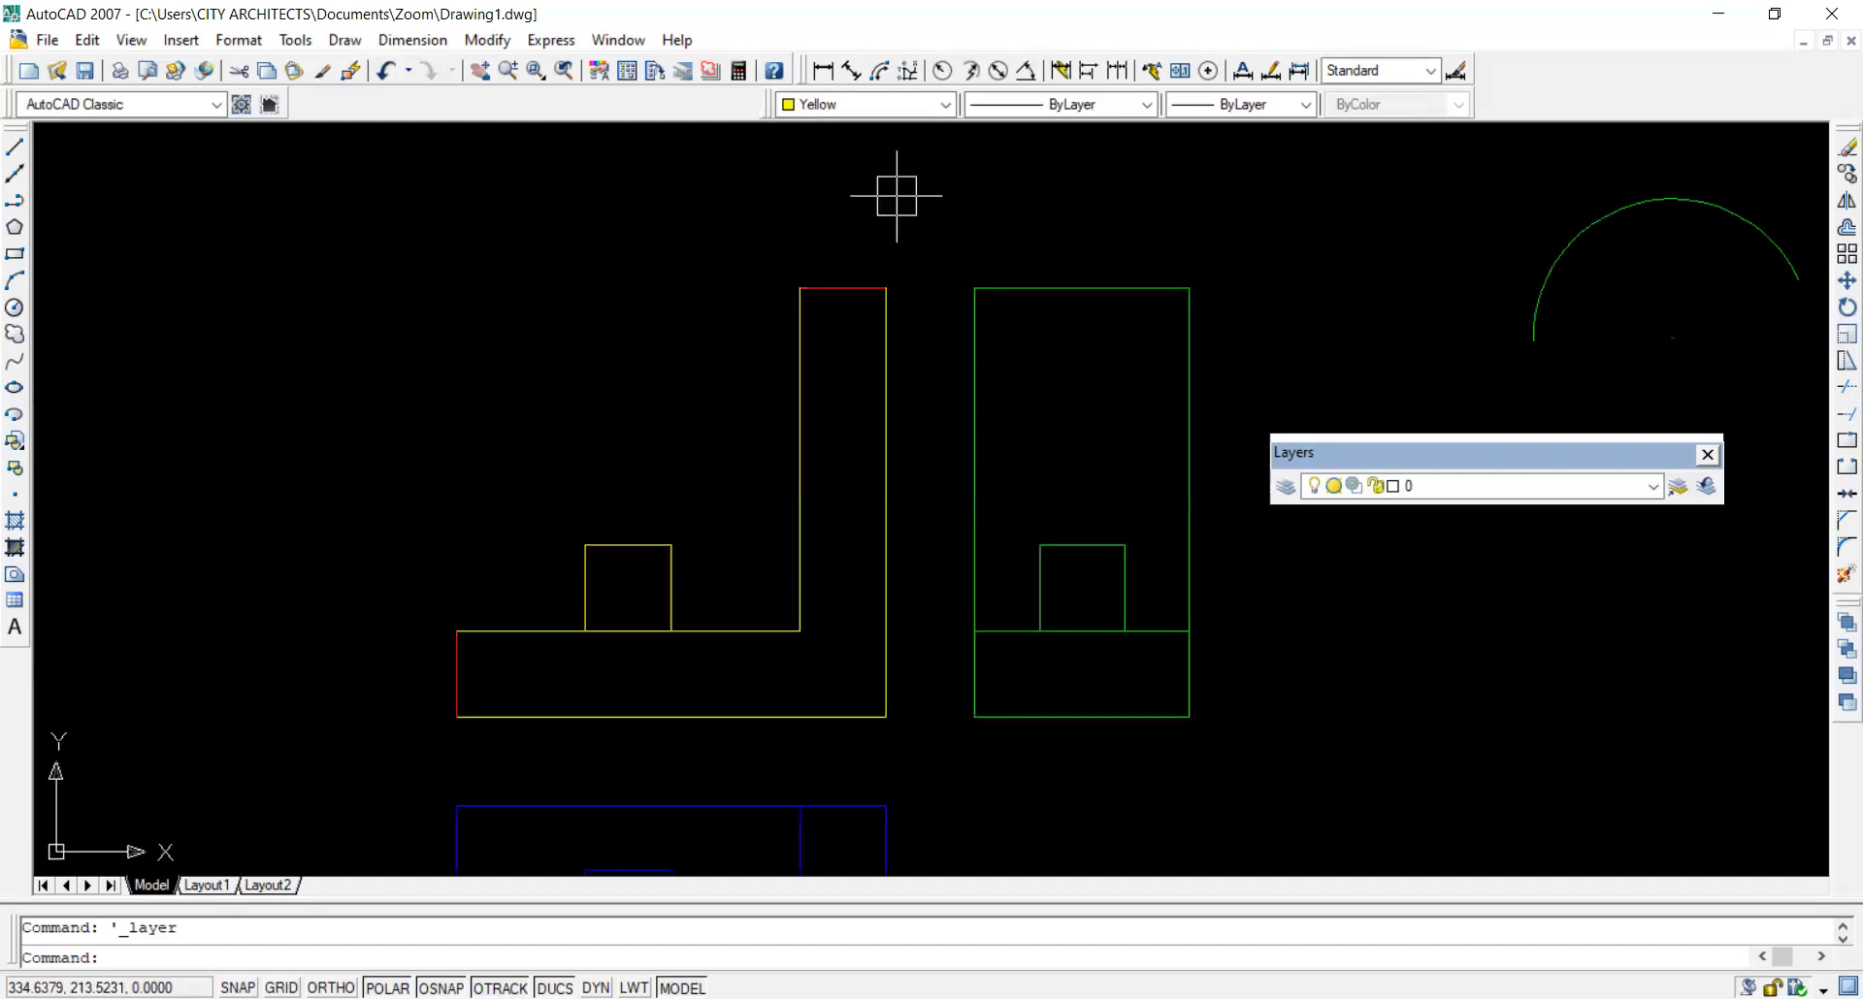
pyautogui.scroll(-2, 890, 222)
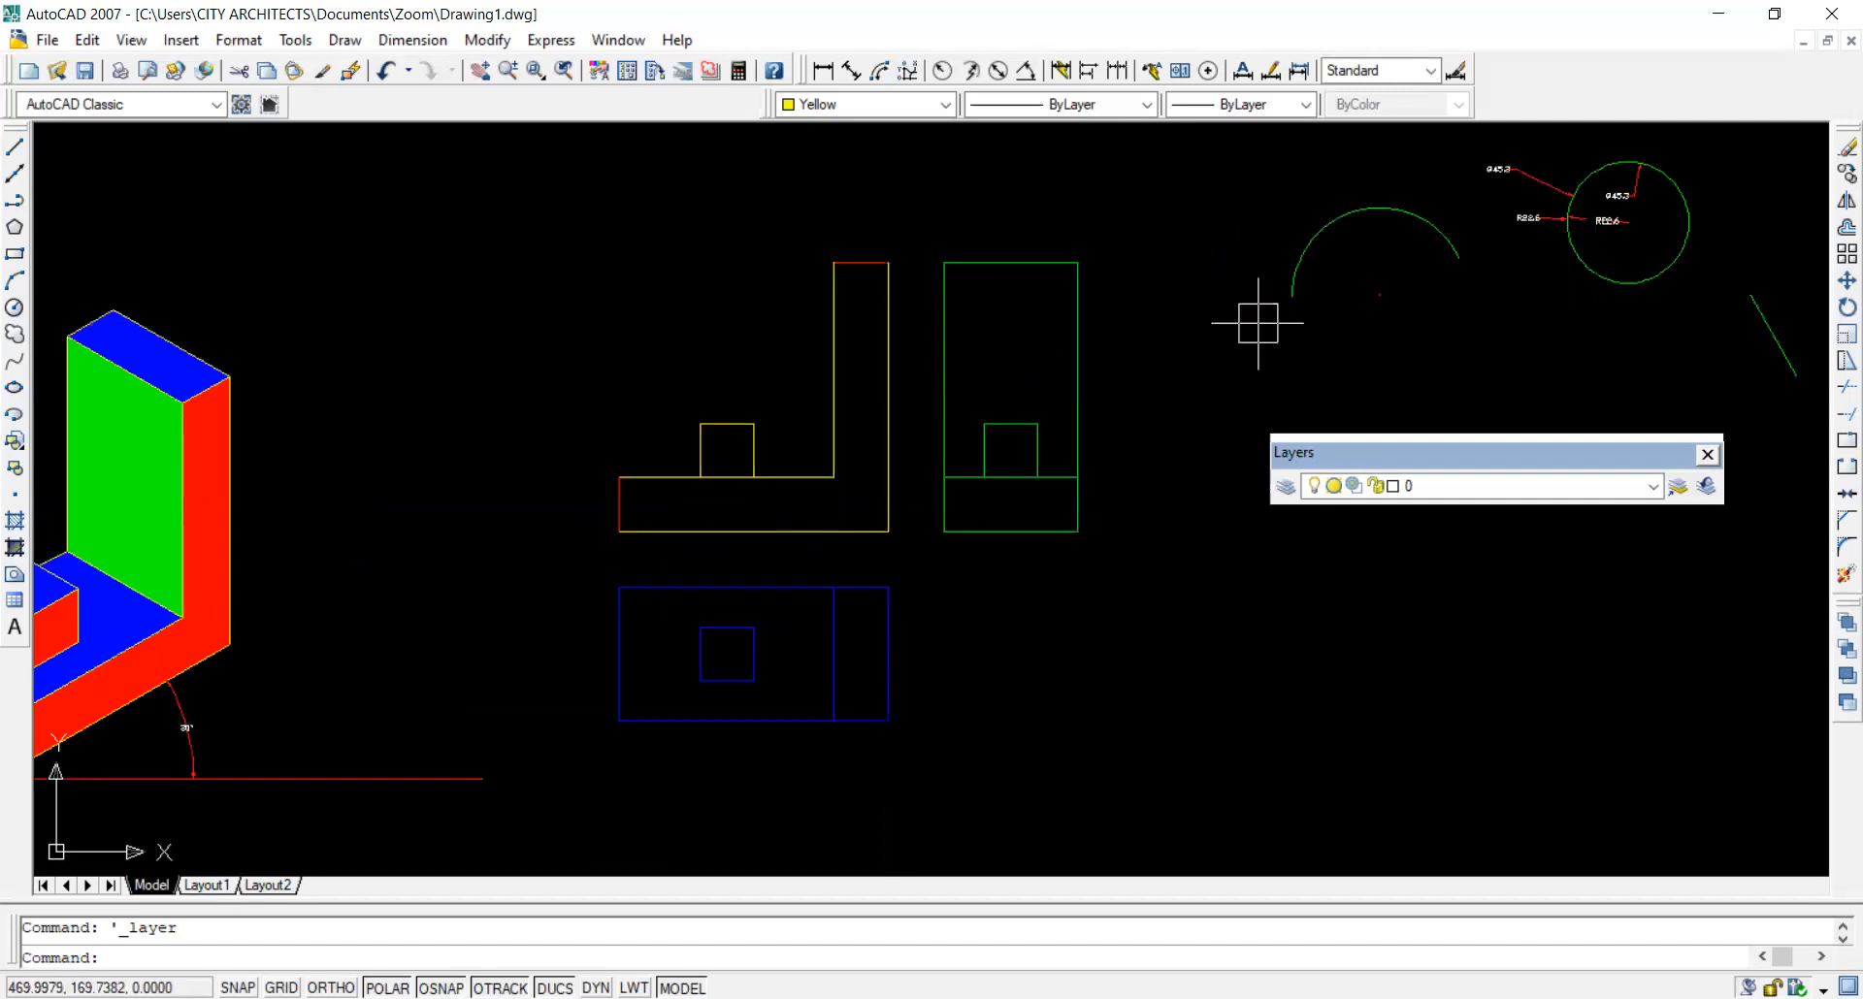
pyautogui.scroll(2, 1228, 342)
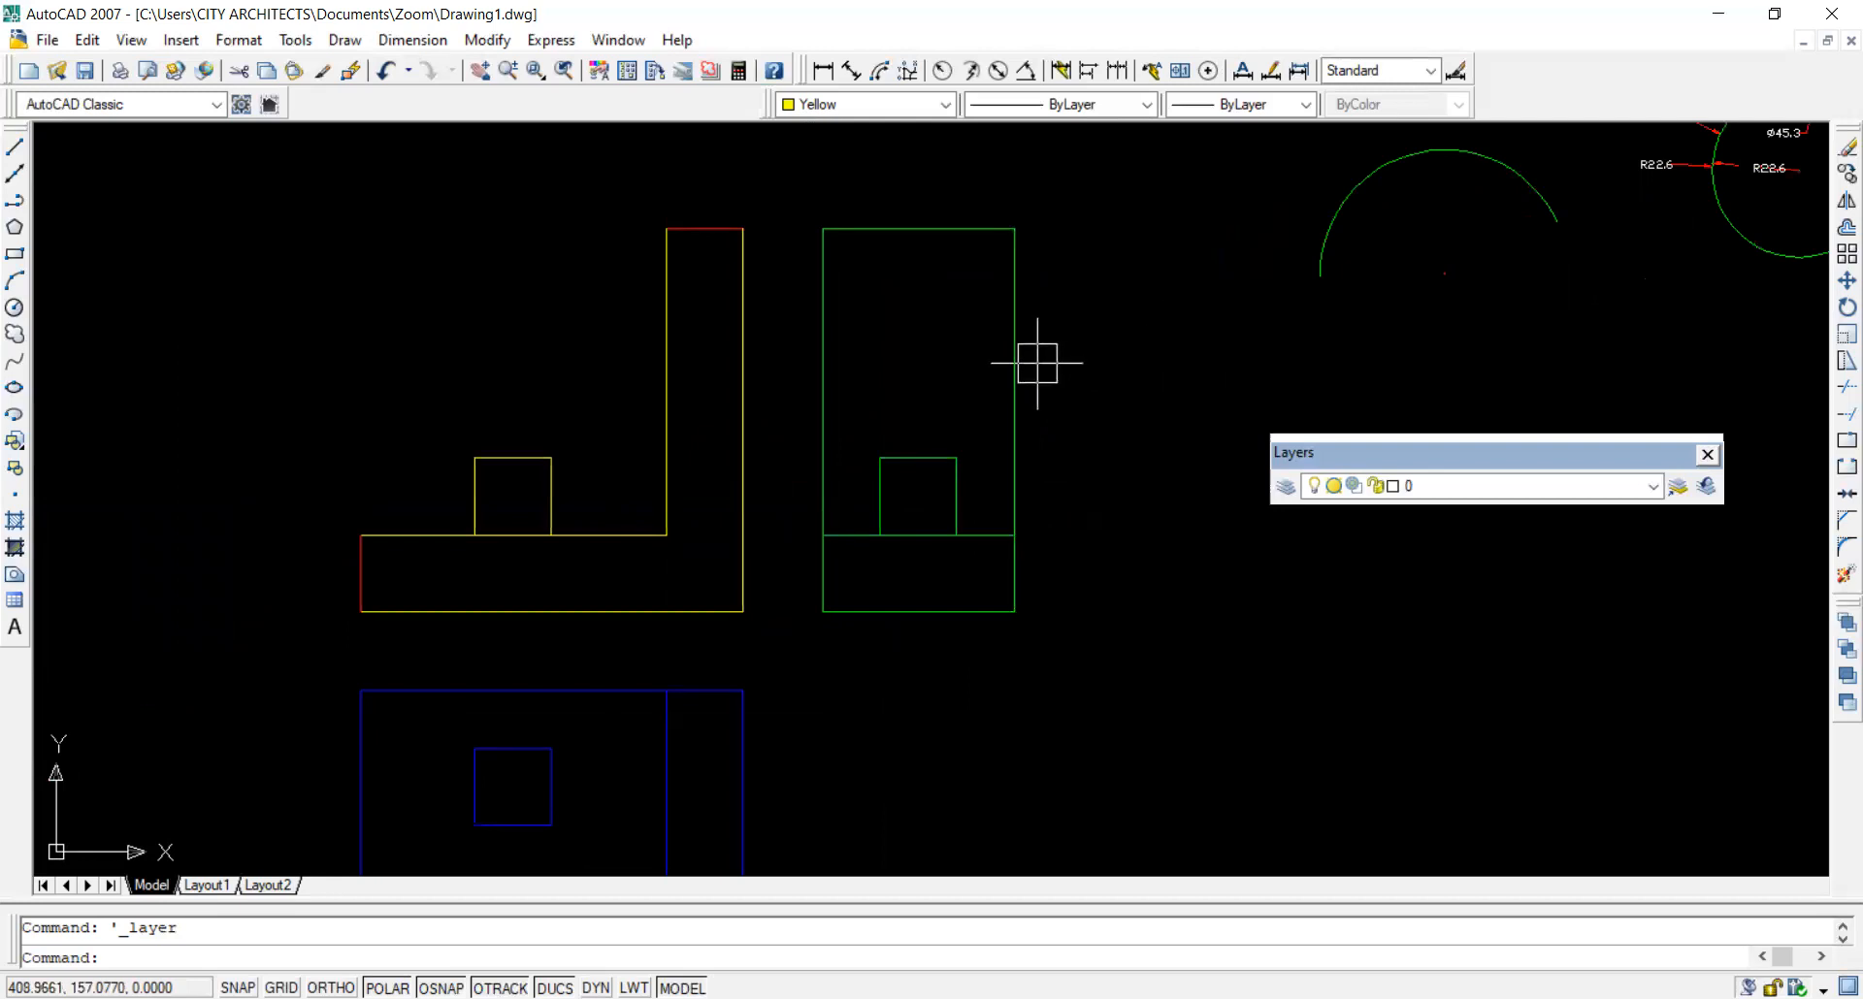
pyautogui.scroll(-3, 1037, 363)
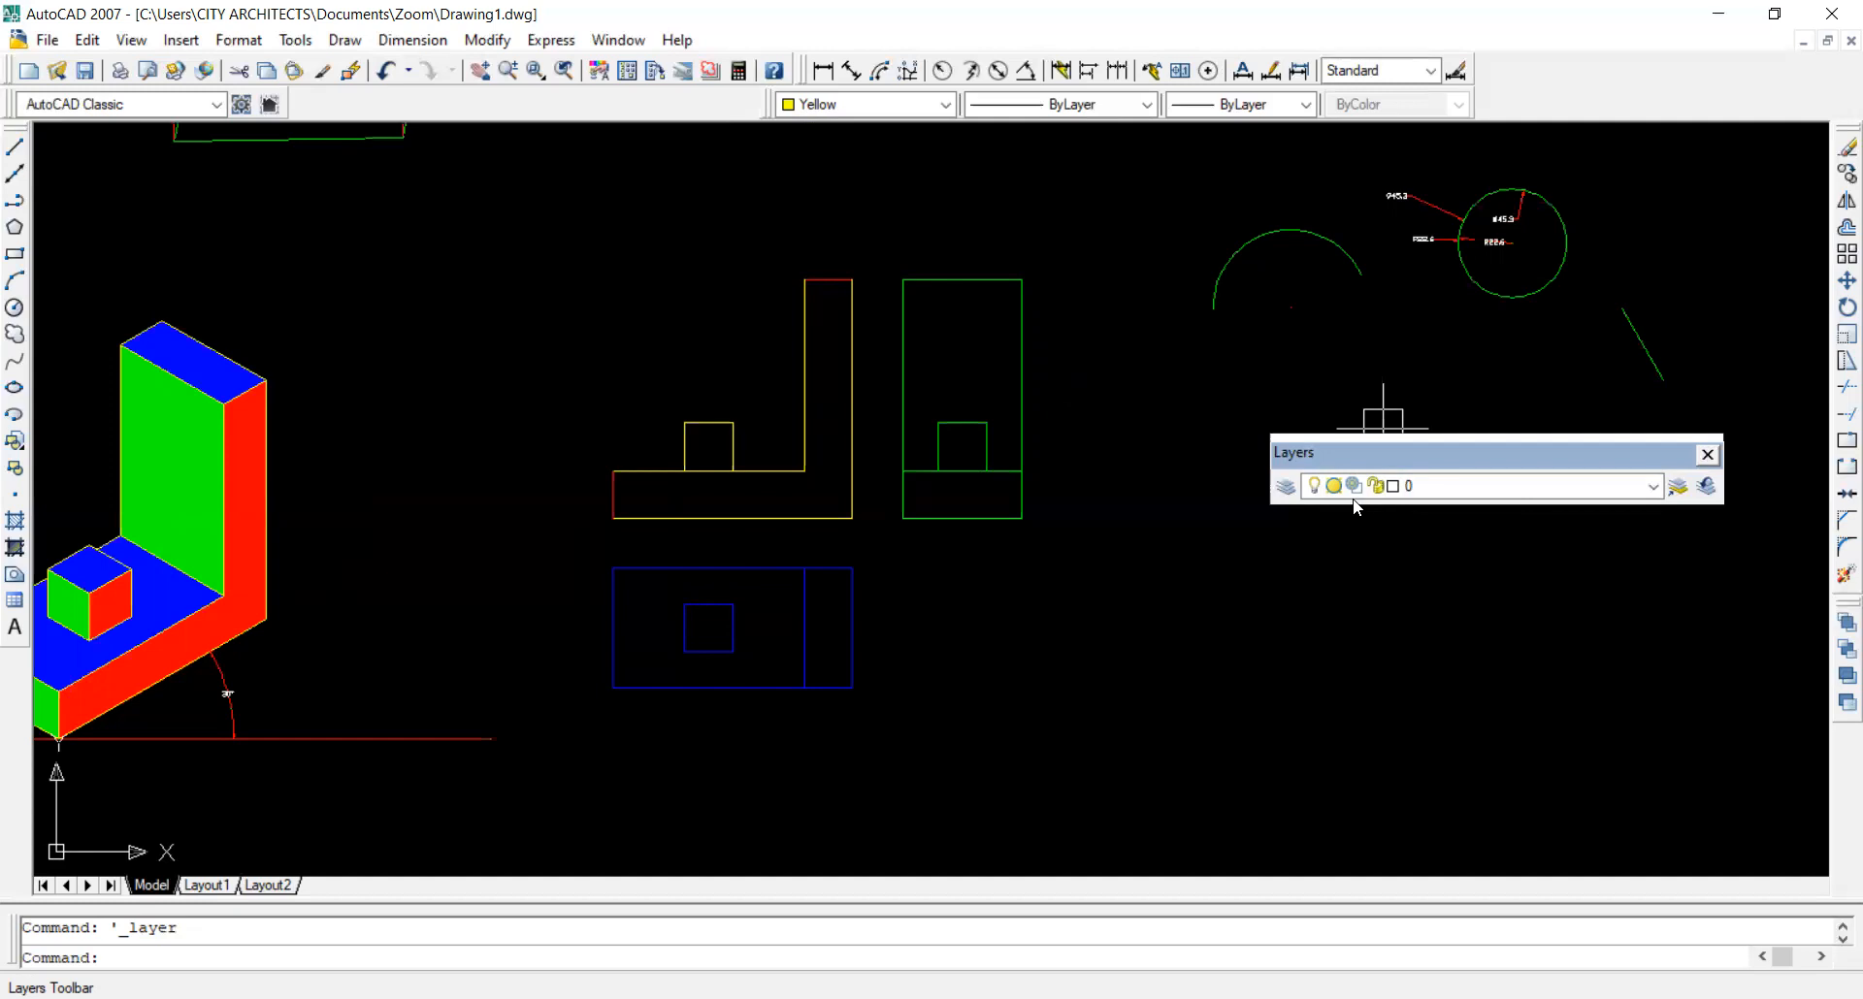
# Thaw the dimension and text layers.
pyautogui.click(1442, 490)
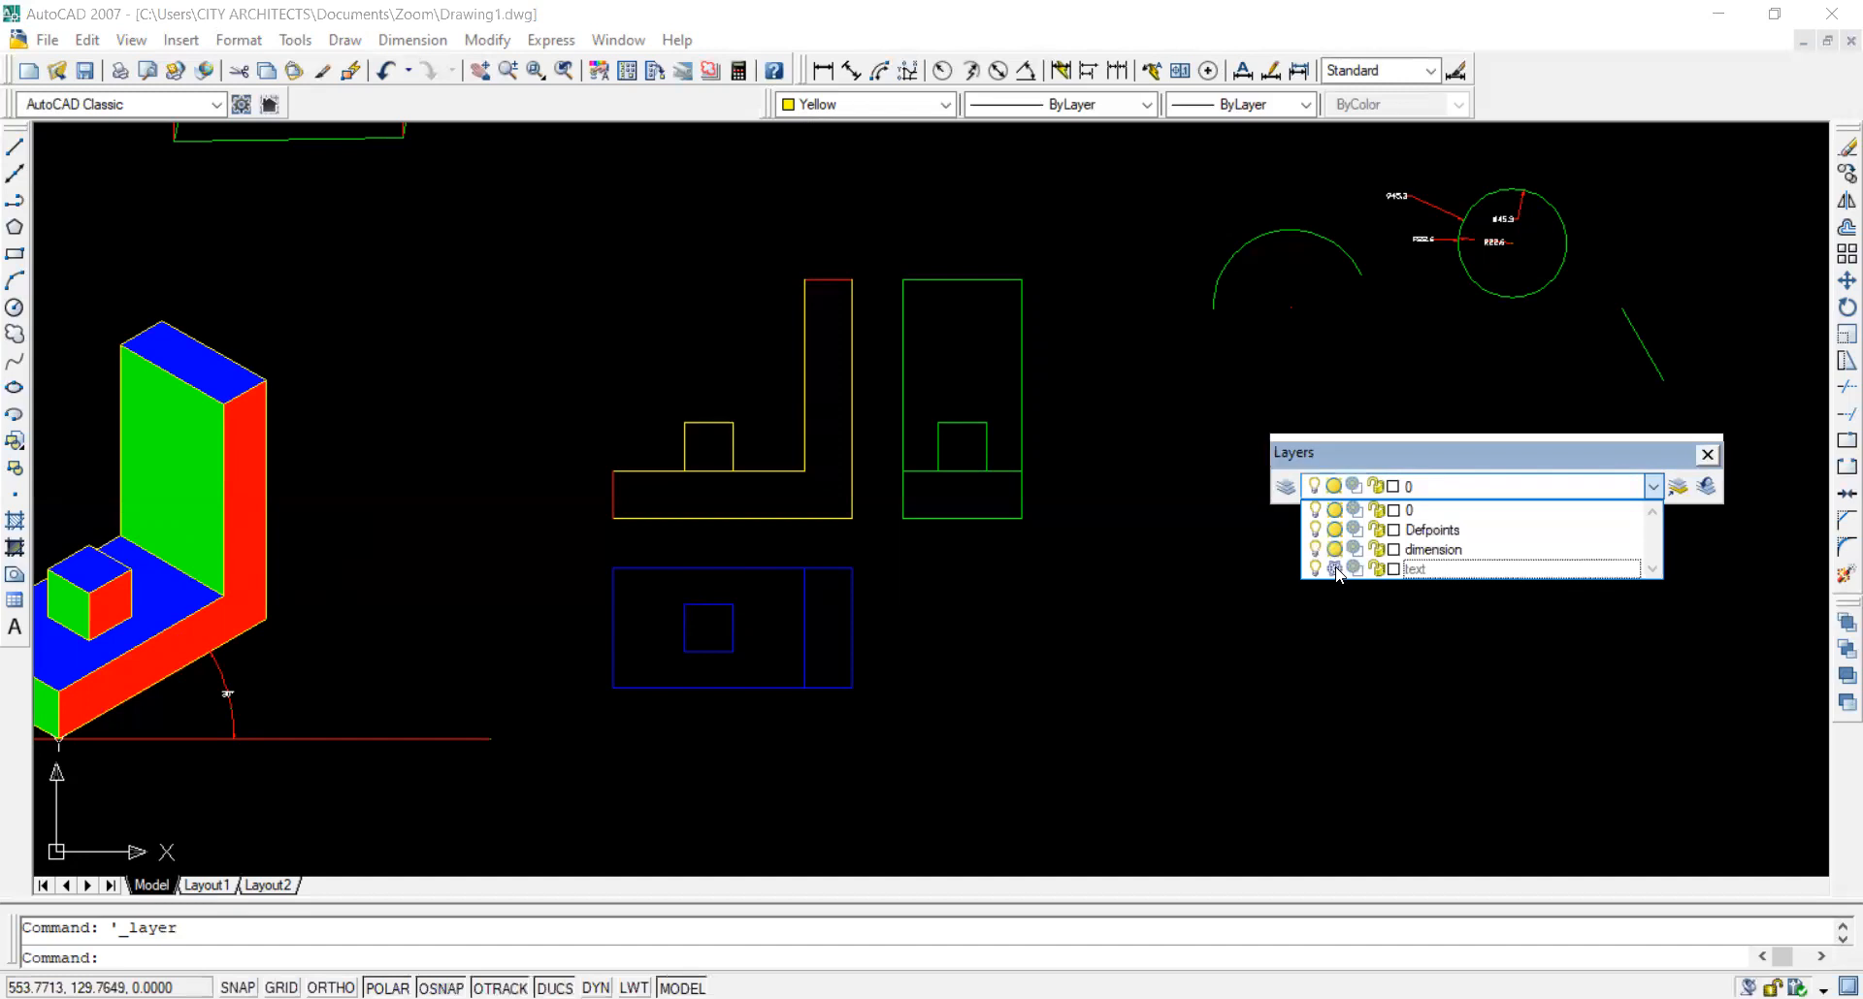
pyautogui.click(1162, 578)
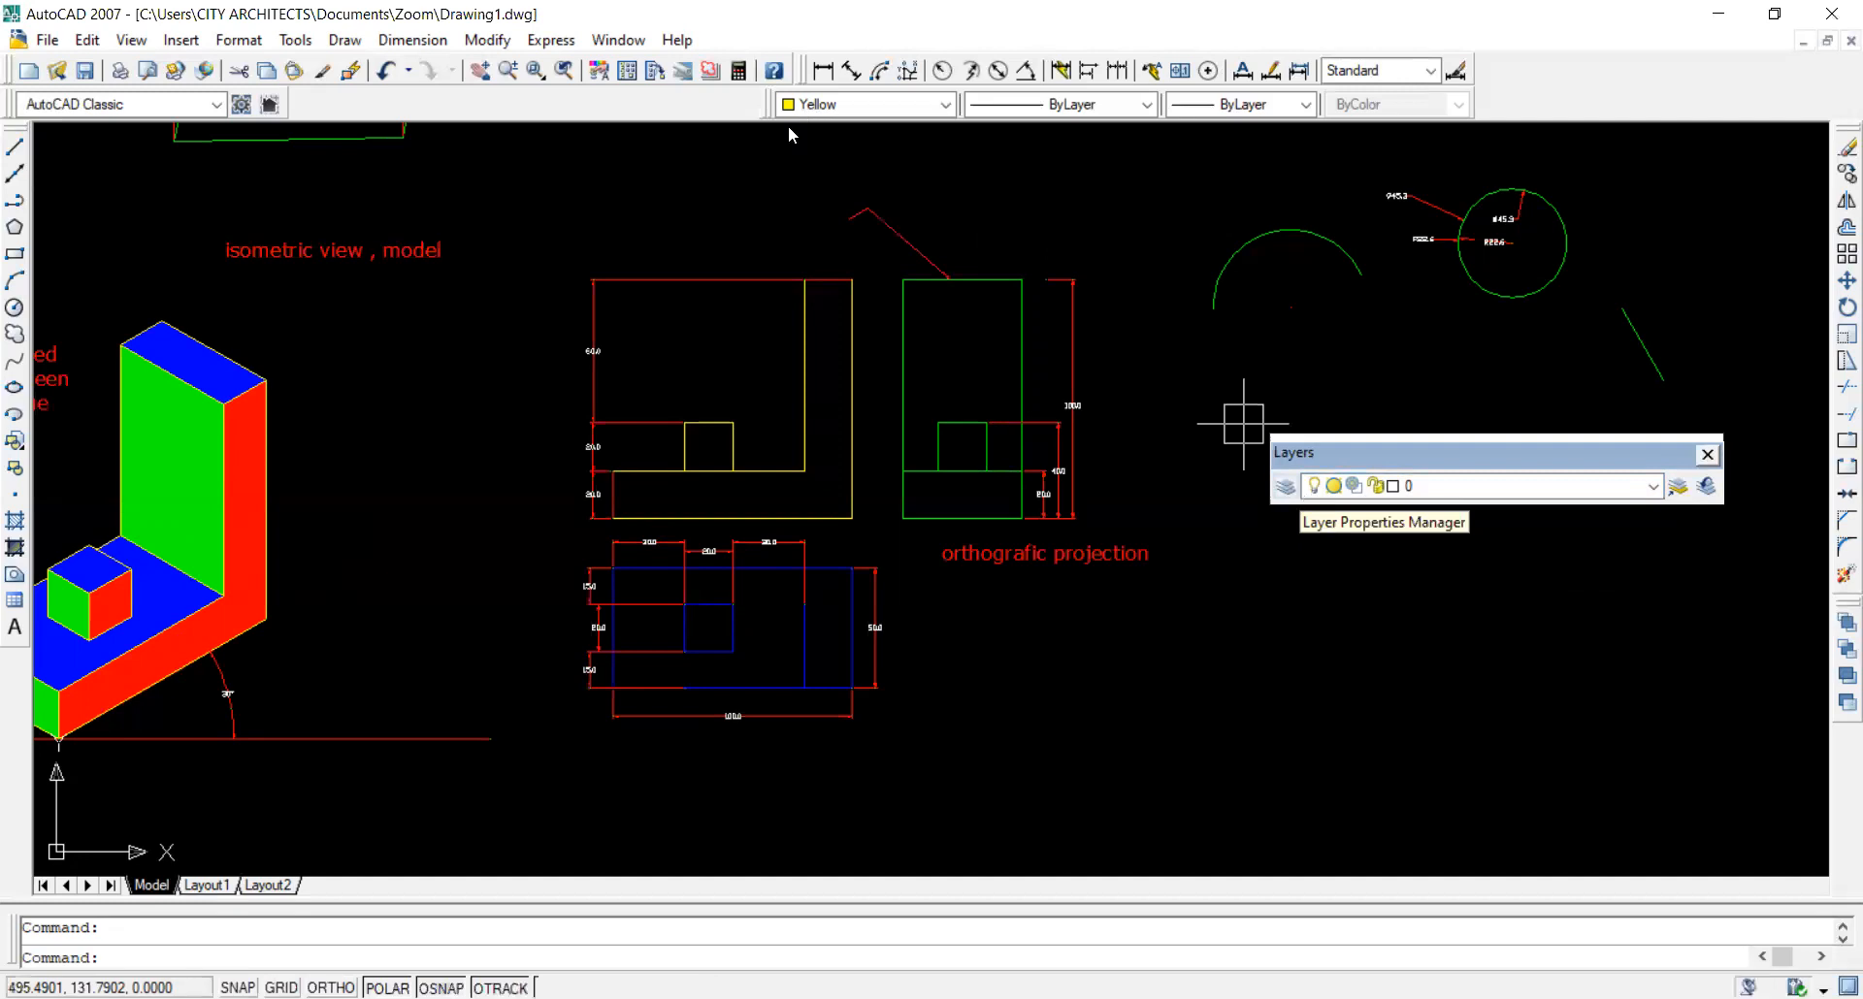
# Lock the dimension and text layers in the Layer Properties Manager, then apply and accept the changes.
pyautogui.click(1286, 486)
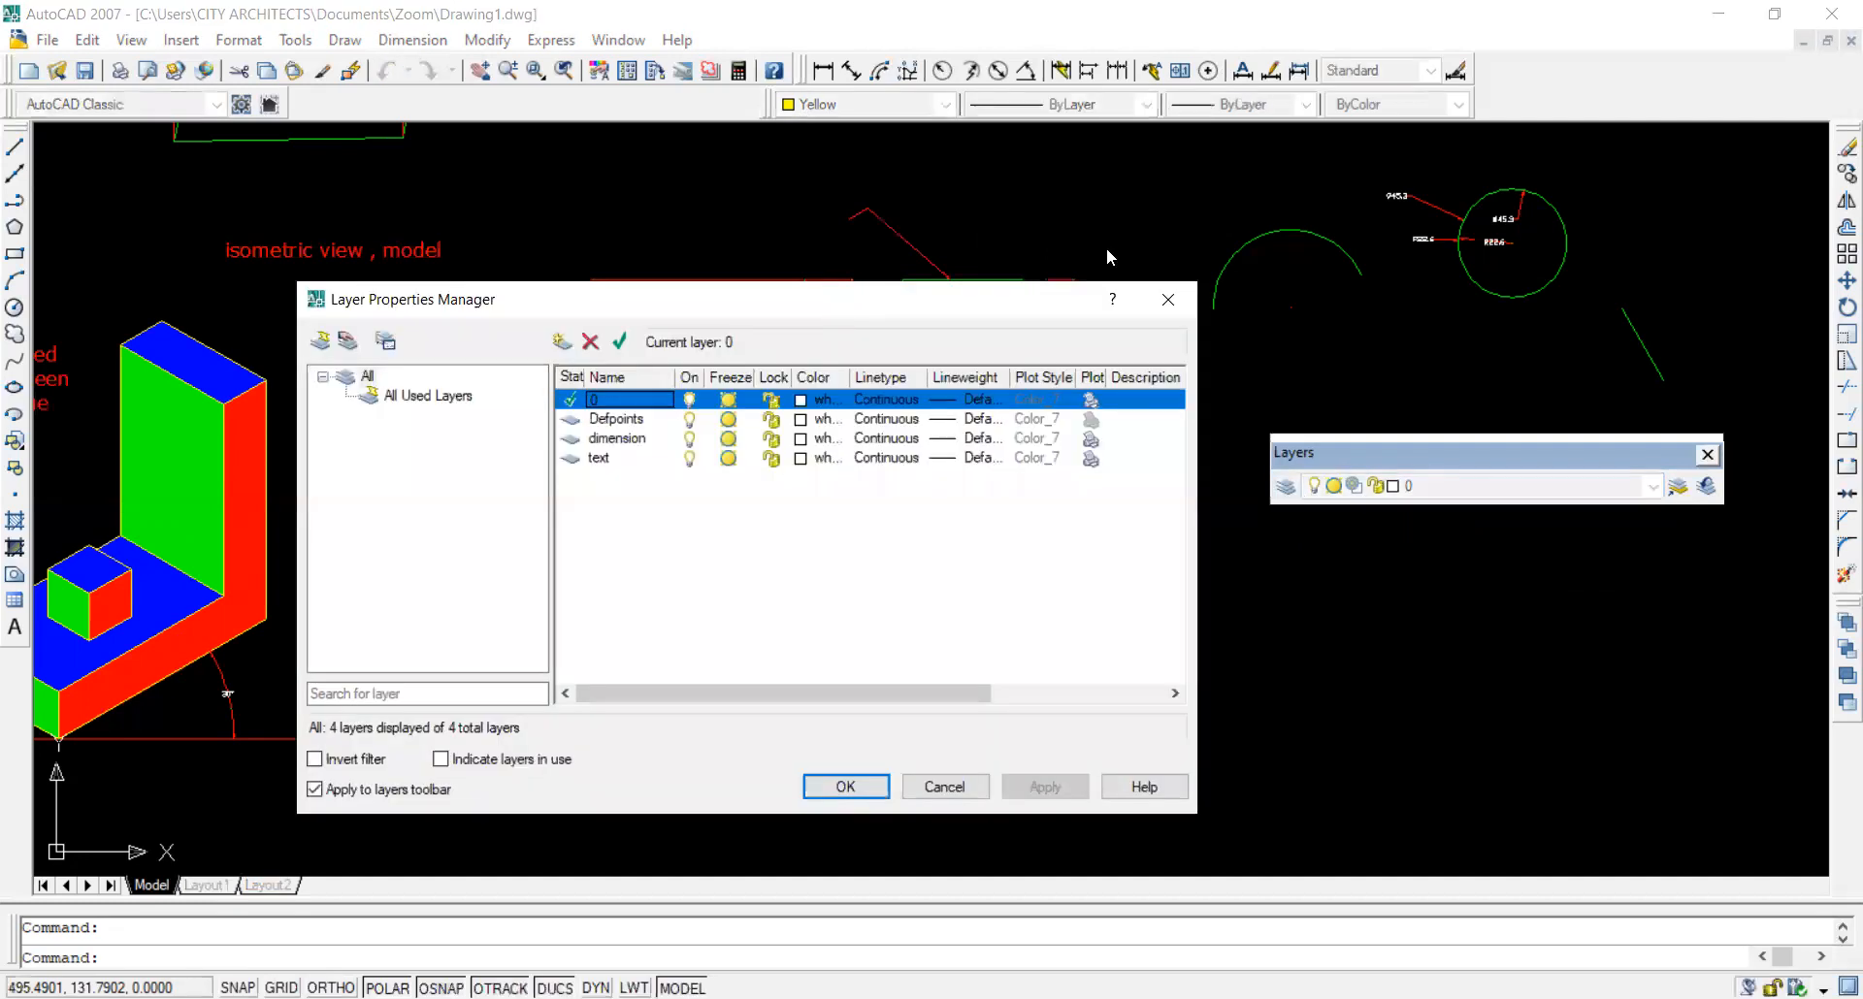
pyautogui.moveTo(970, 299); pyautogui.dragTo(1246, 245)
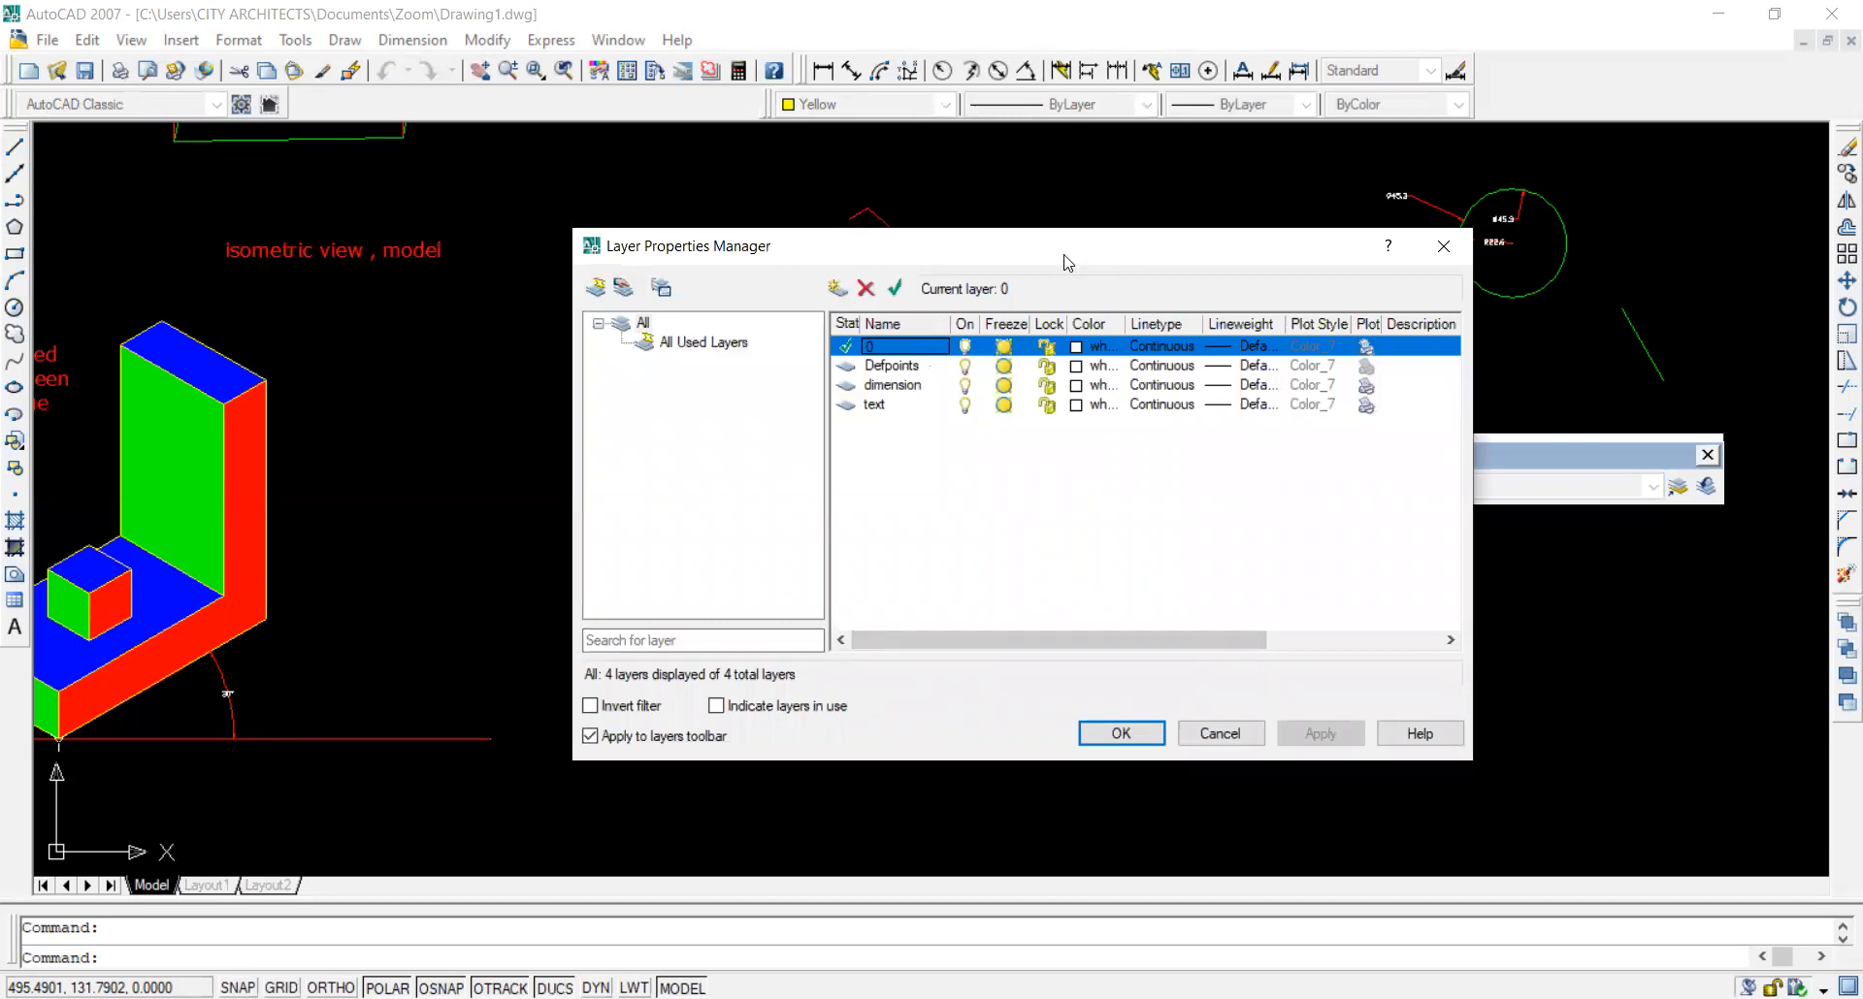
pyautogui.moveTo(1066, 262); pyautogui.dragTo(627, 301)
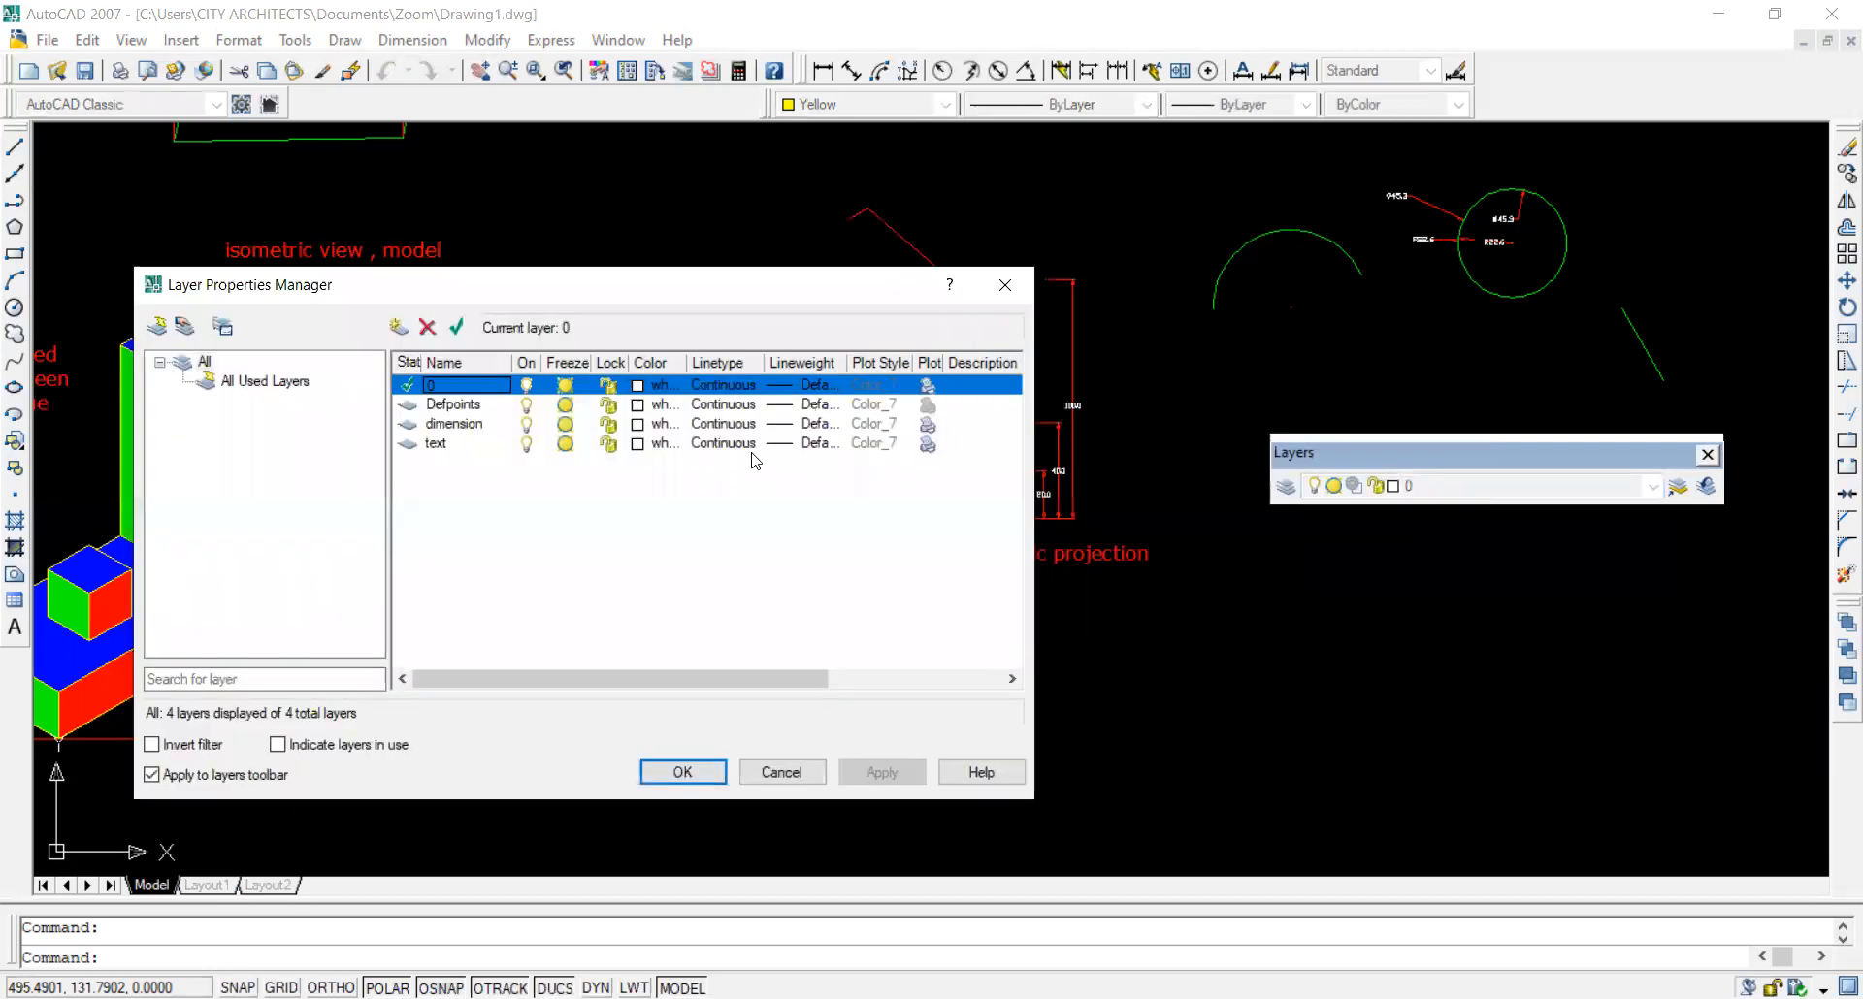
pyautogui.click(470, 428)
pyautogui.click(469, 449)
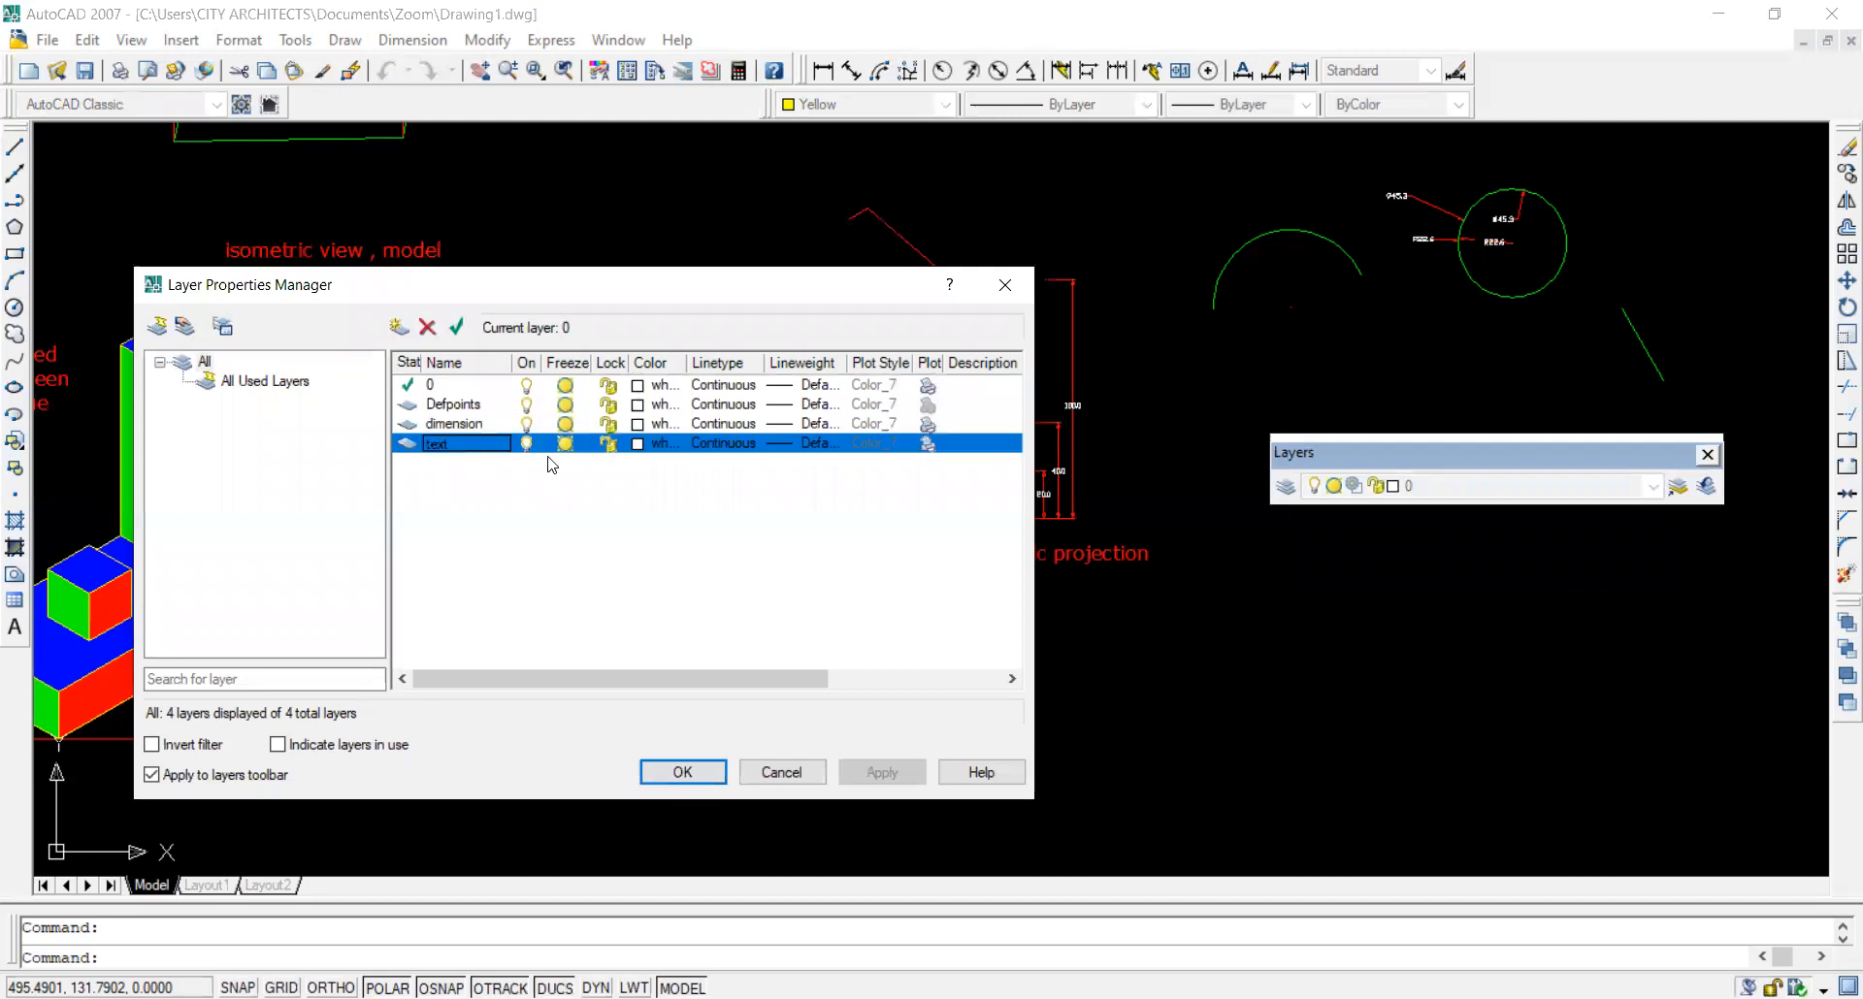
pyautogui.click(607, 424)
pyautogui.click(609, 443)
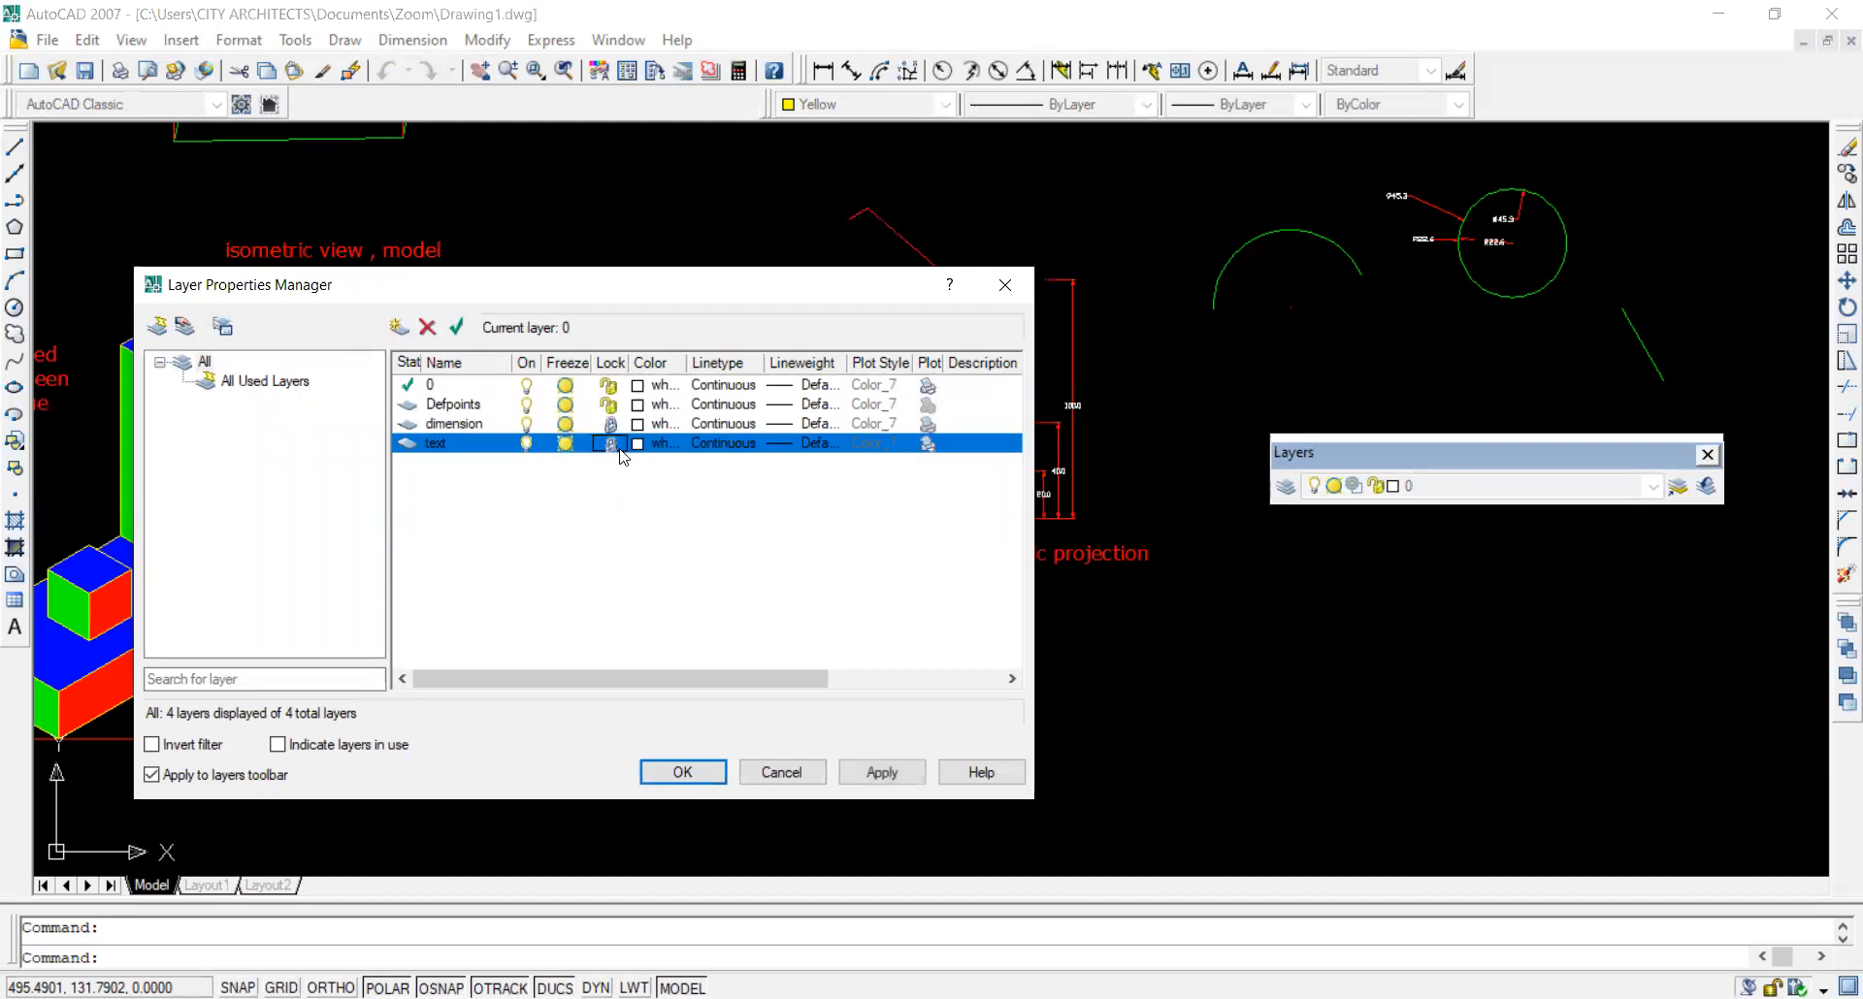
pyautogui.click(882, 772)
pyautogui.click(682, 772)
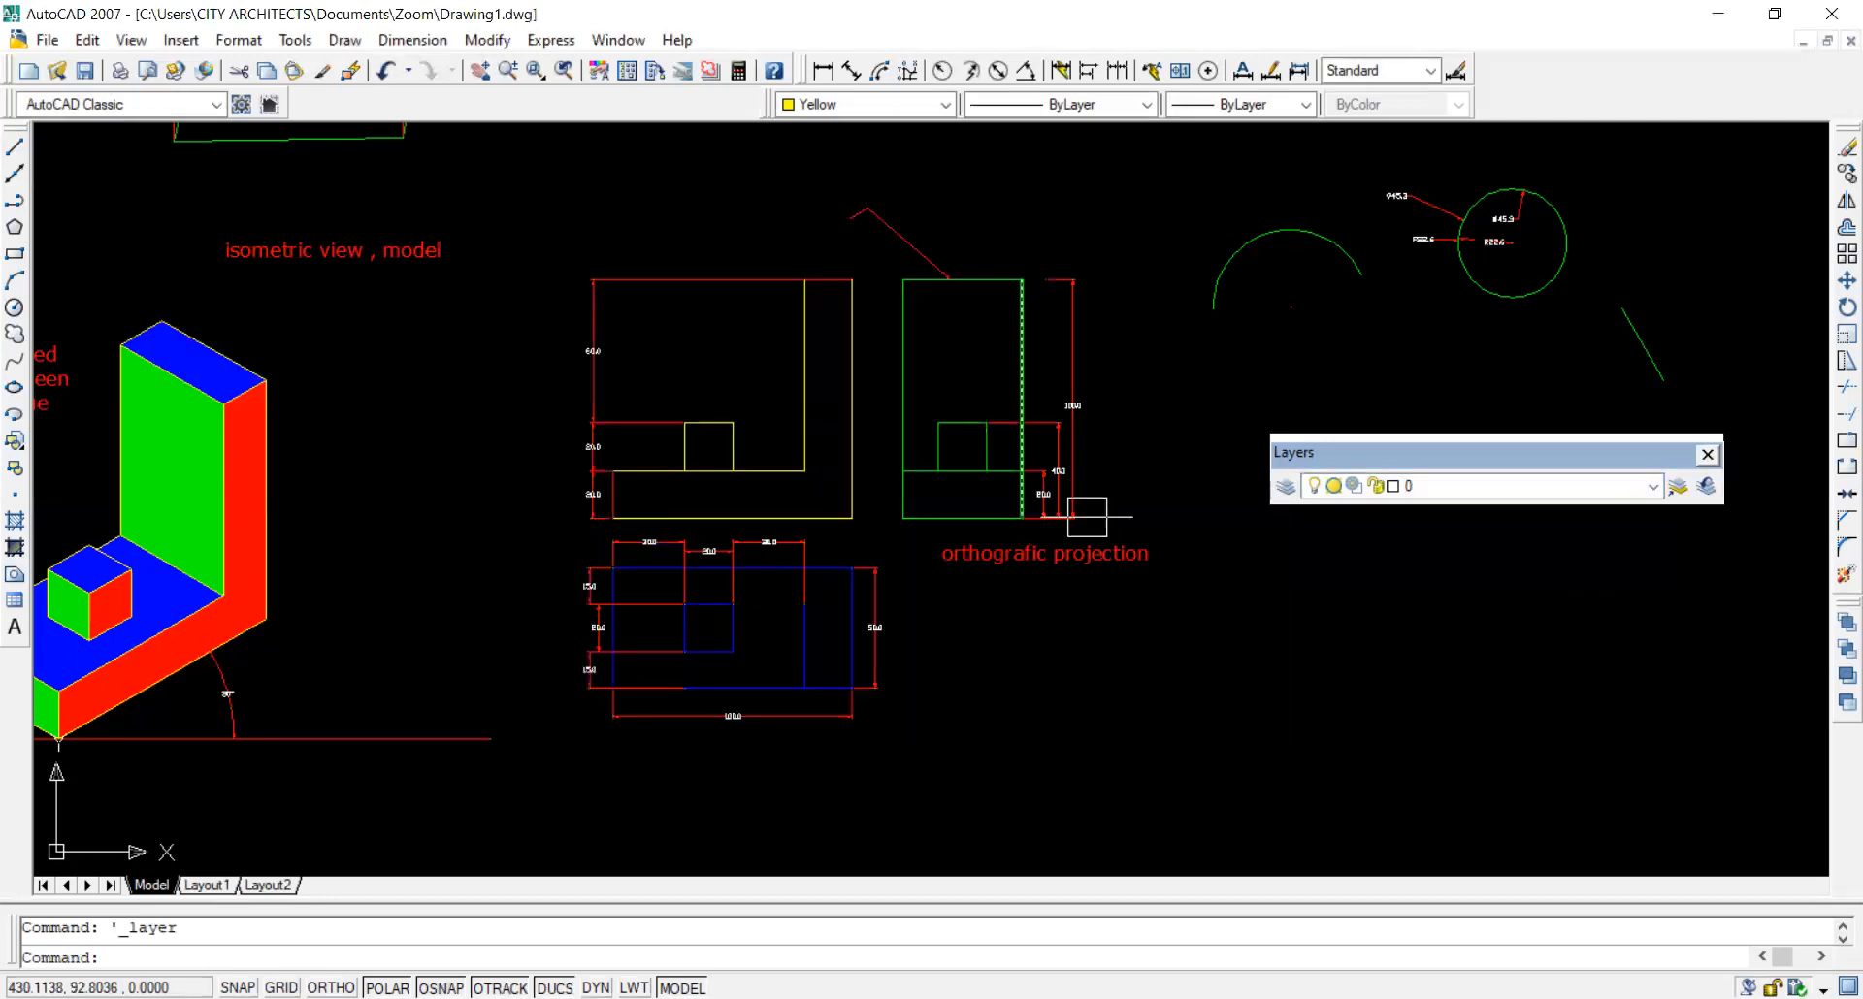
# Try to delete the three vertical dimensions beside the green side view, and undo the last operation.
pyautogui.scroll(3, 1088, 509)
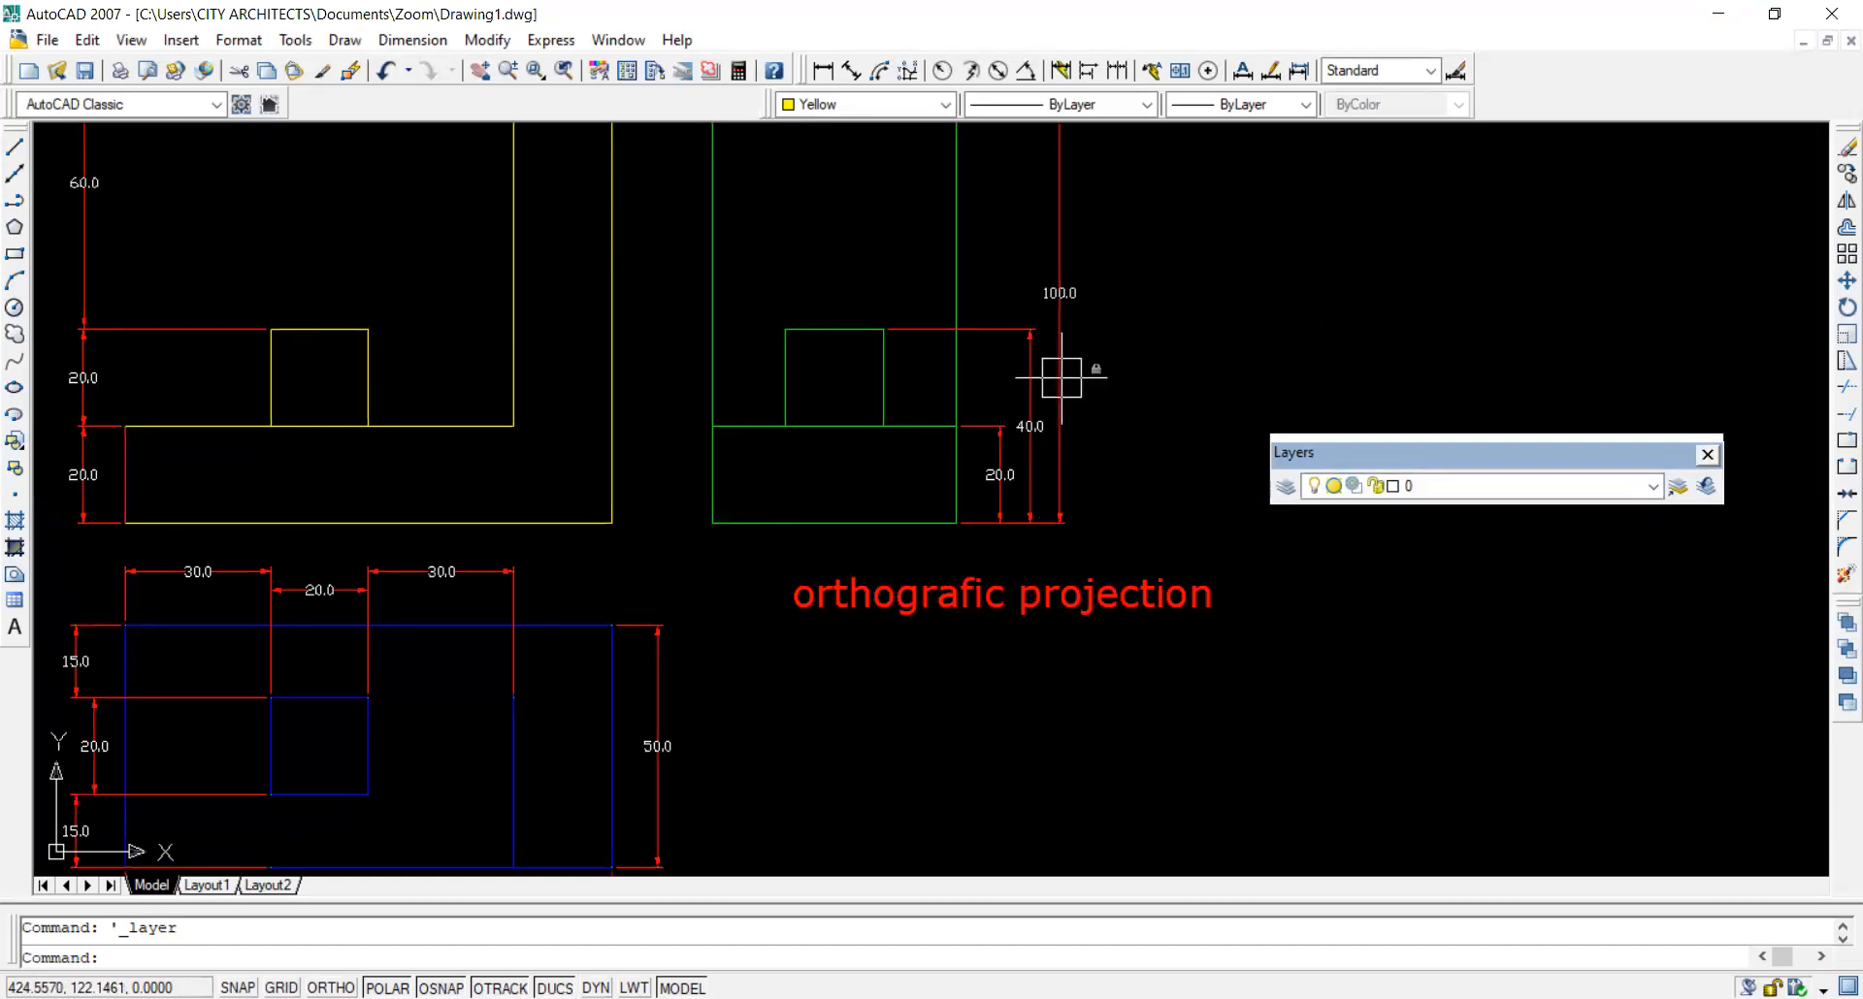
pyautogui.scroll(-2, 1061, 377)
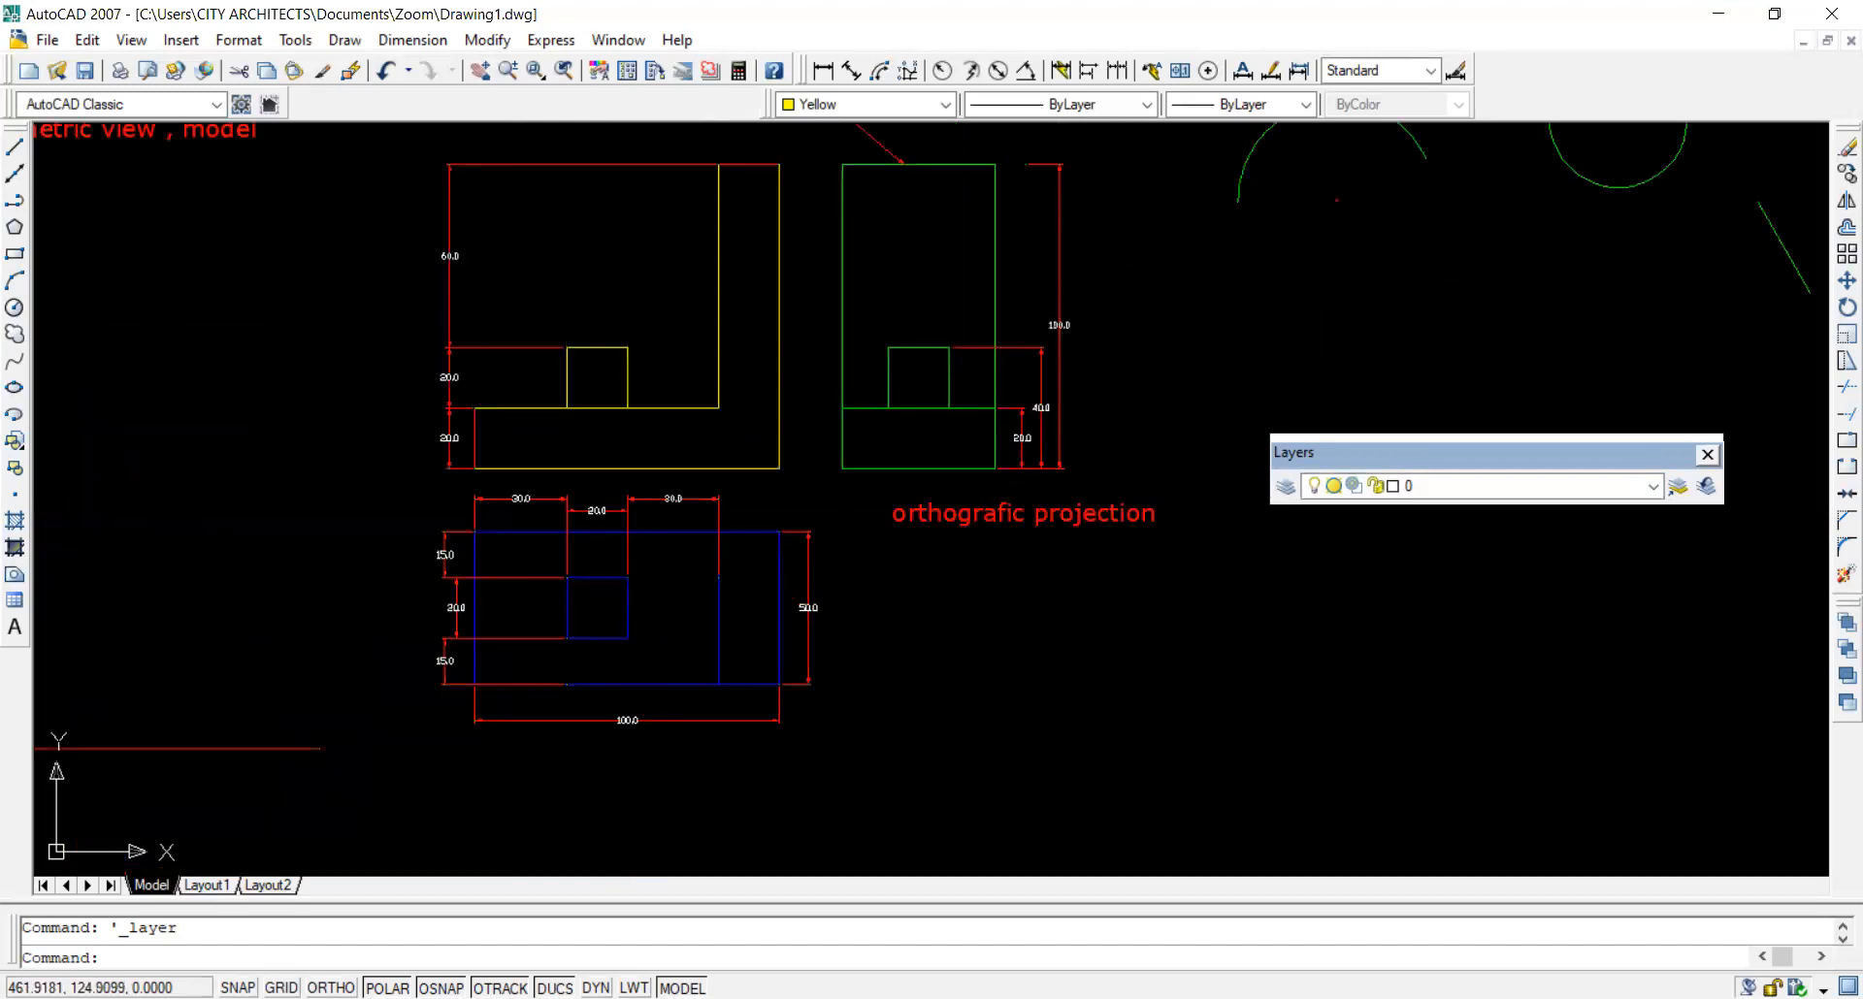
pyautogui.click(1057, 219)
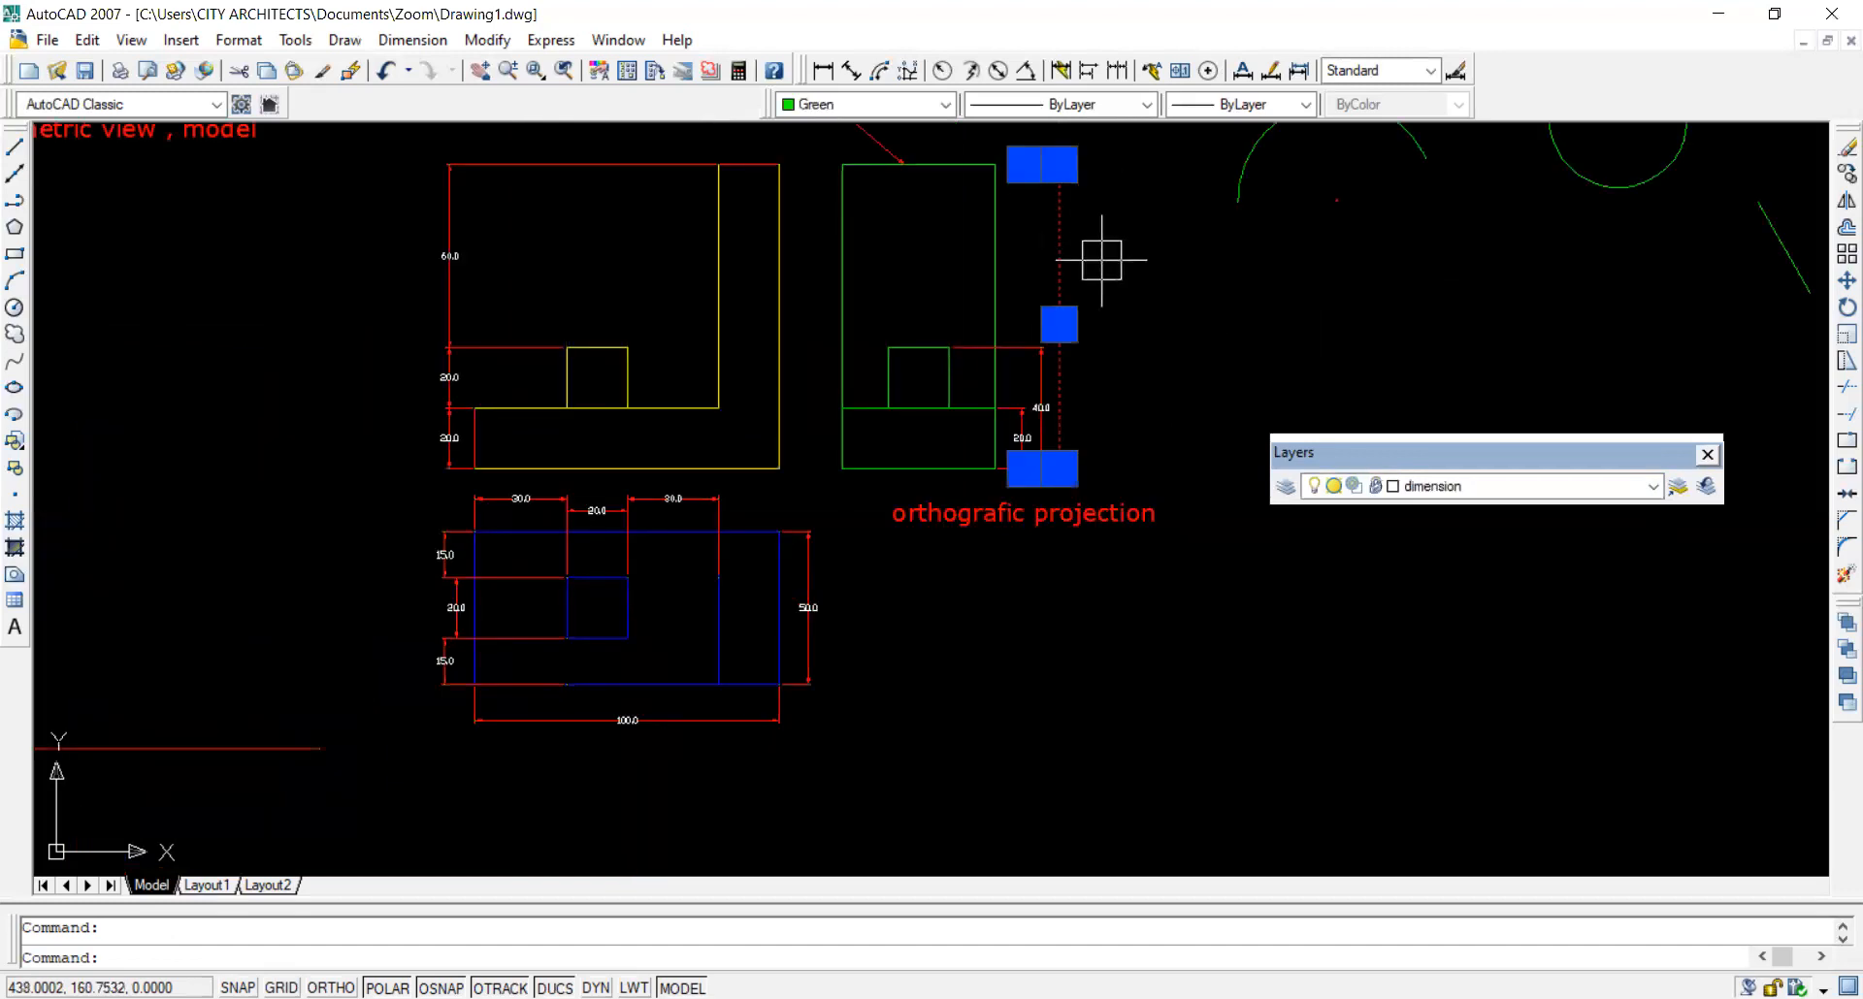
pyautogui.click(1107, 230)
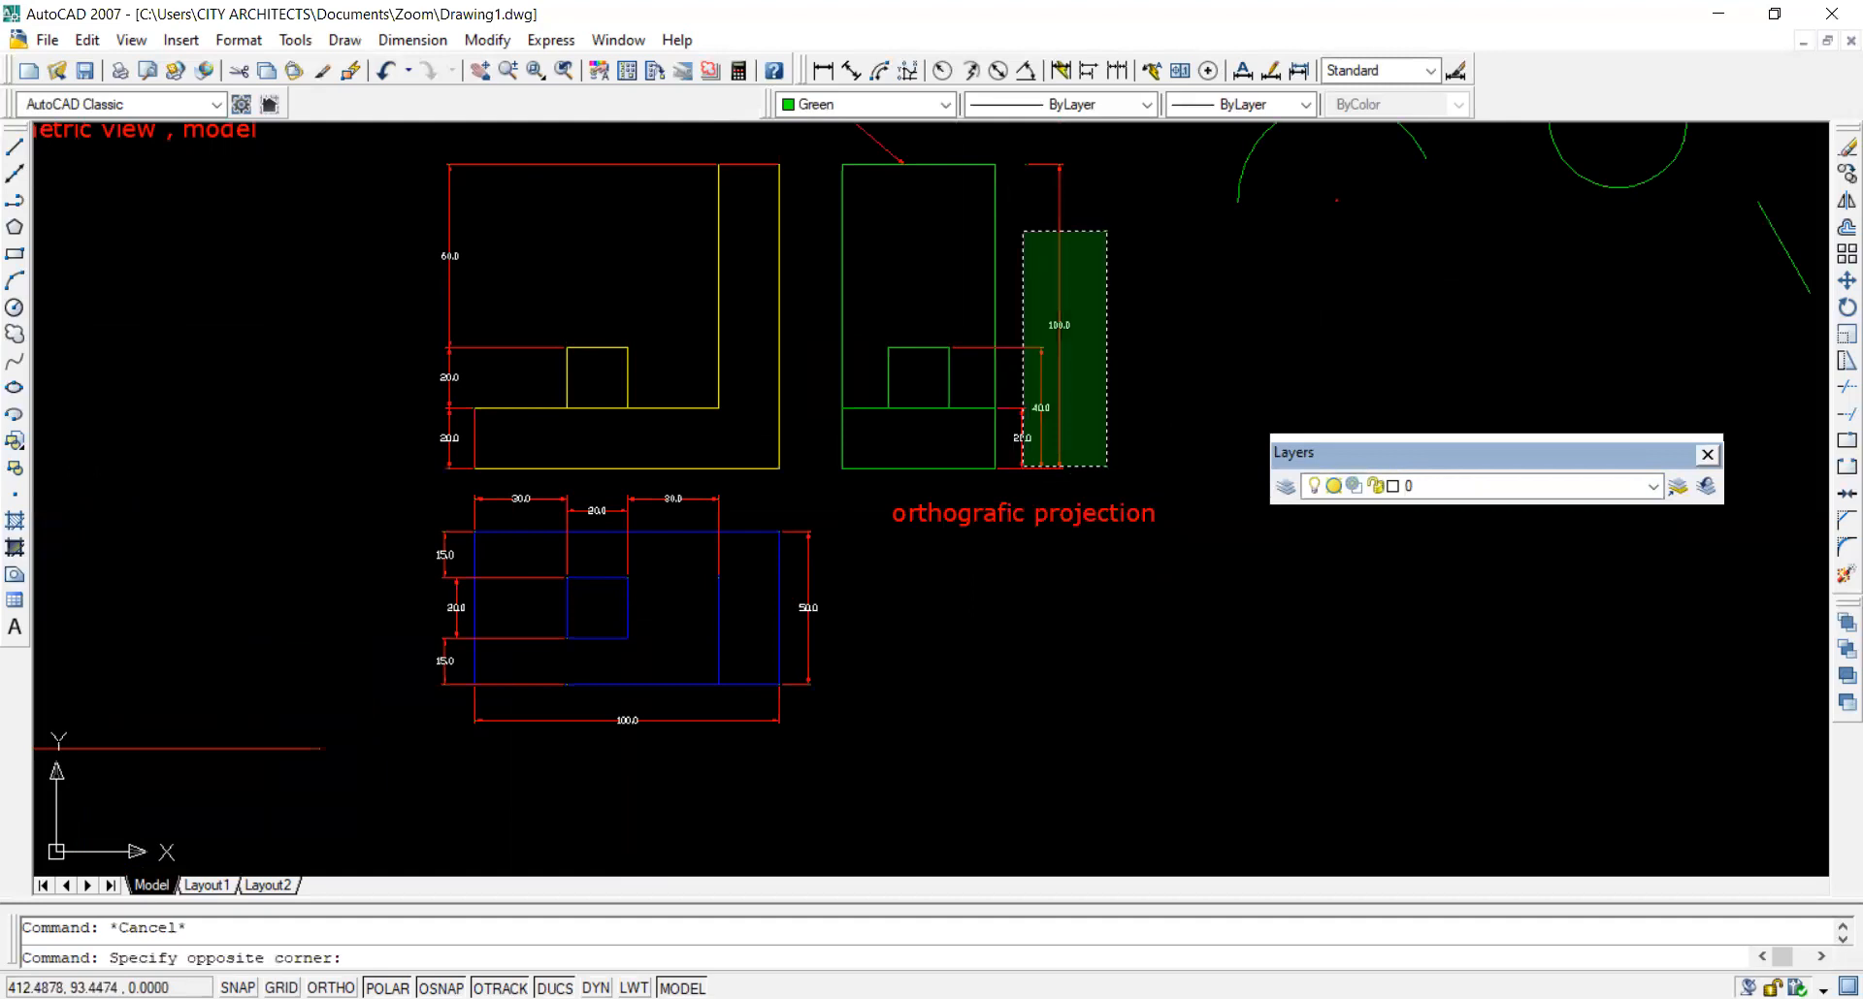
pyautogui.click(1025, 475)
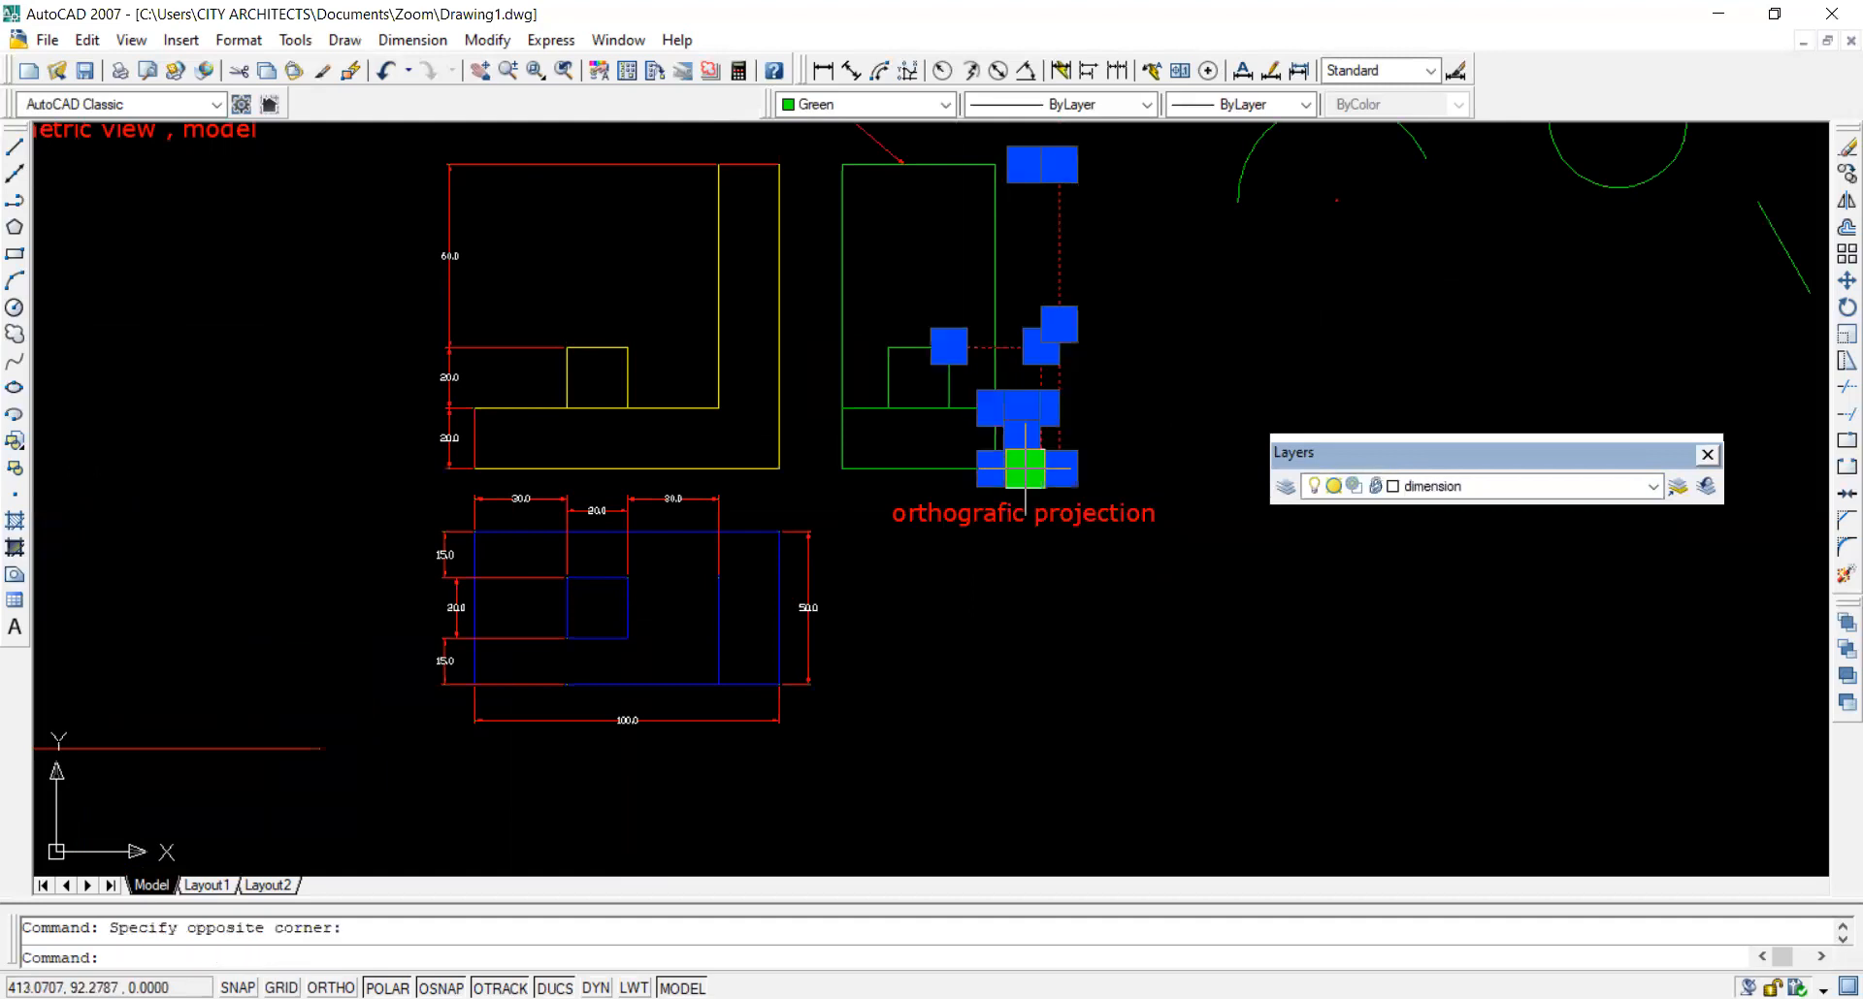
pyautogui.press('Delete')
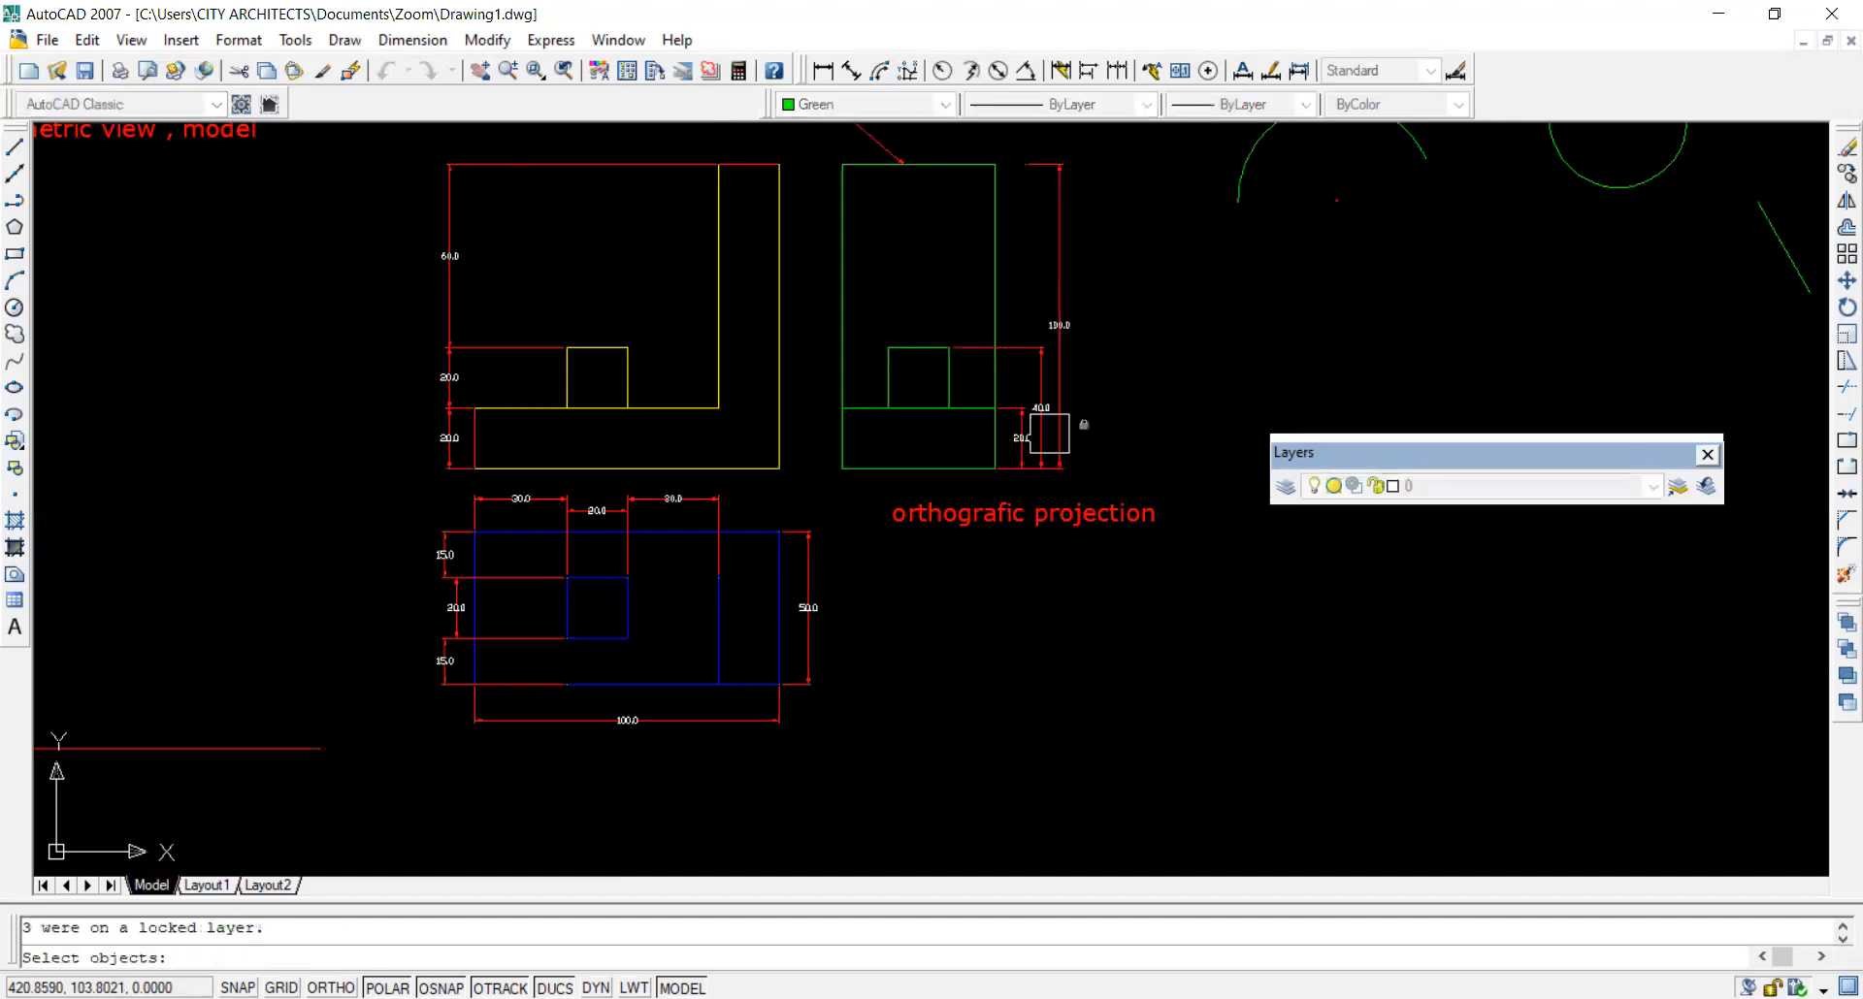
pyautogui.press('Escape')
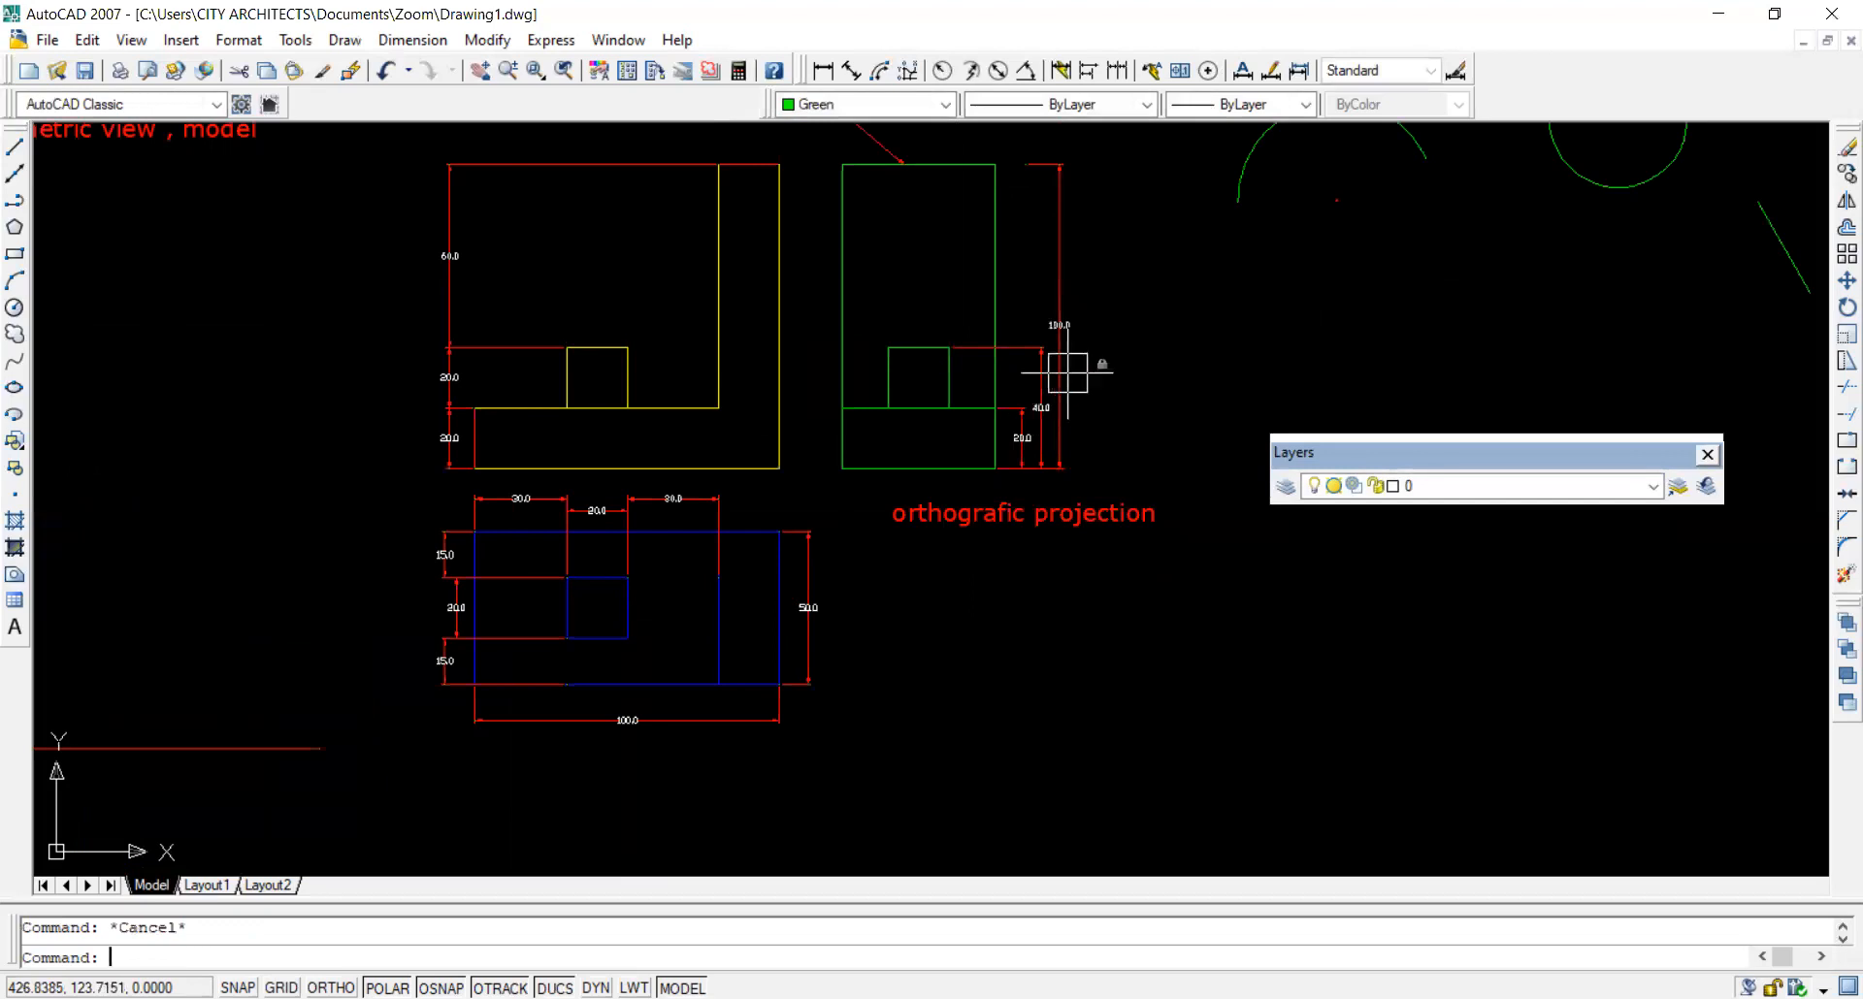
pyautogui.write('u')
pyautogui.press('Return')
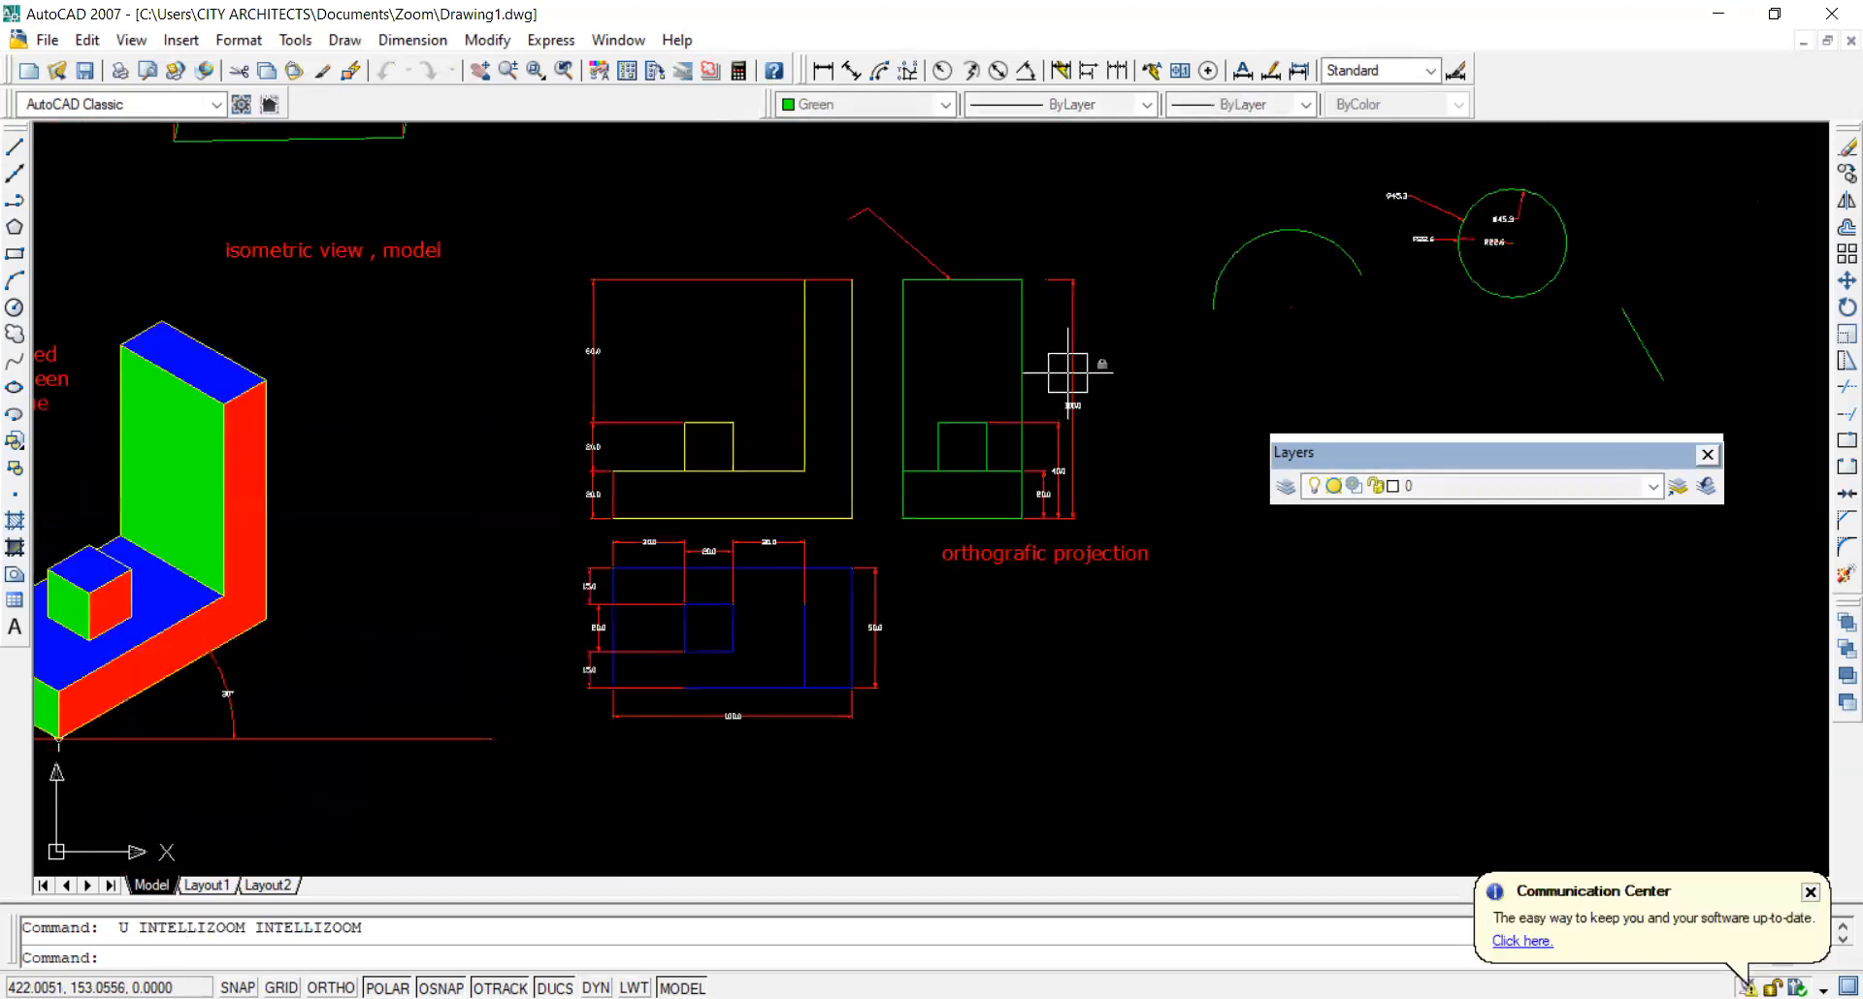
# Try to delete the 40.0 and 100.0 vertical dimensions beside the green side view, then clear the selection.
pyautogui.scroll(5, 1067, 372)
pyautogui.click(1073, 423)
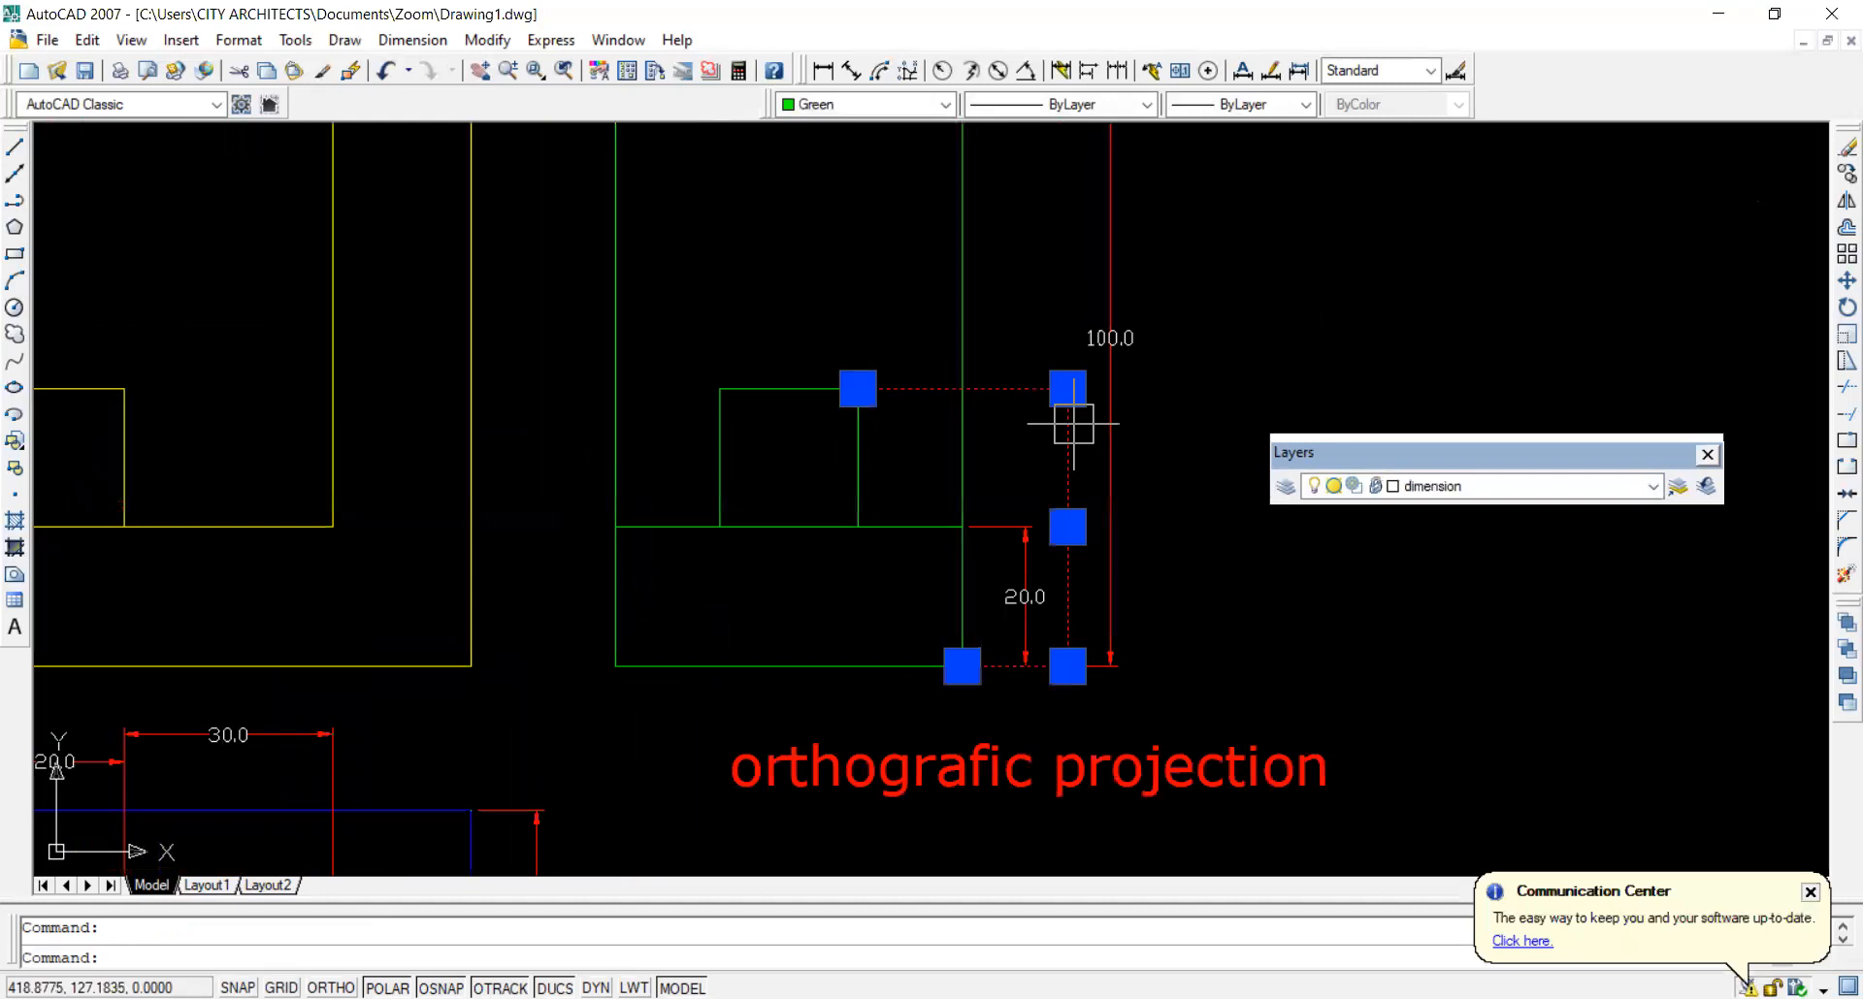
pyautogui.click(1111, 407)
pyautogui.press('Delete')
pyautogui.click(1209, 329)
pyautogui.click(1116, 345)
pyautogui.press('Escape')
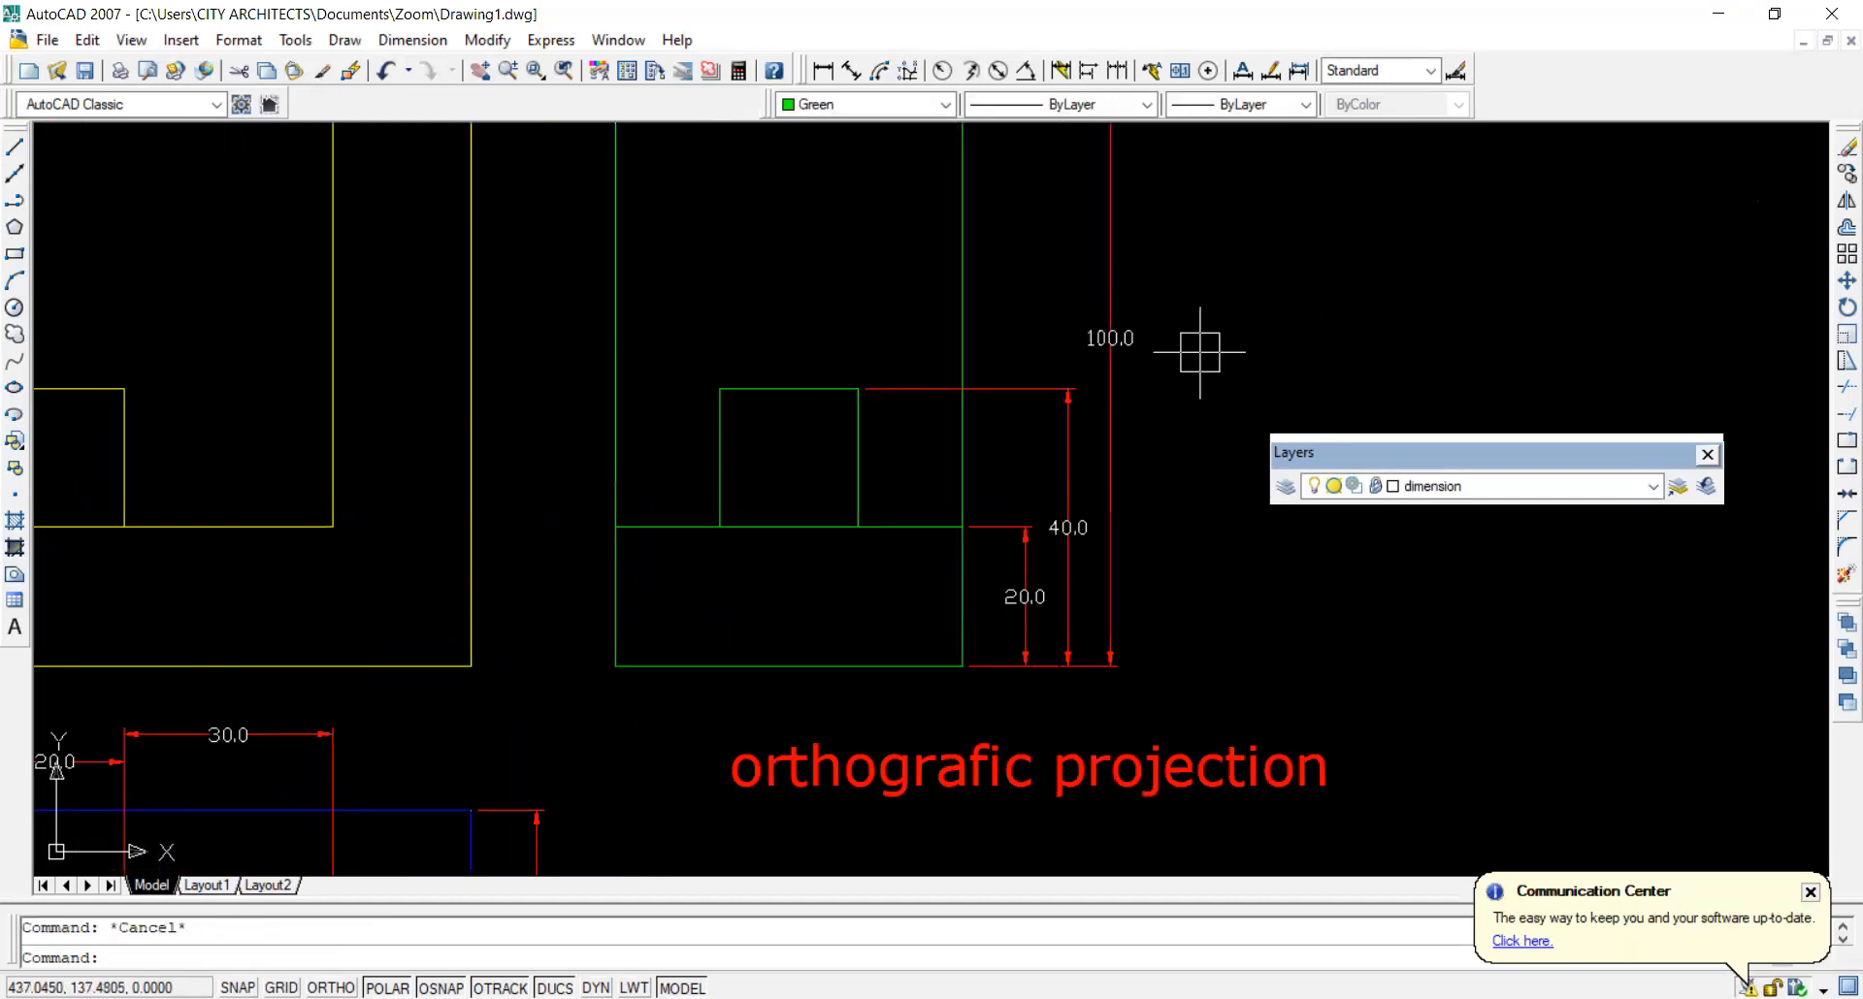
# Examine the annotated orthographic views and the isometric model with the dimension and text layers locked.
pyautogui.scroll(-2, 999, 432)
pyautogui.scroll(-2, 998, 505)
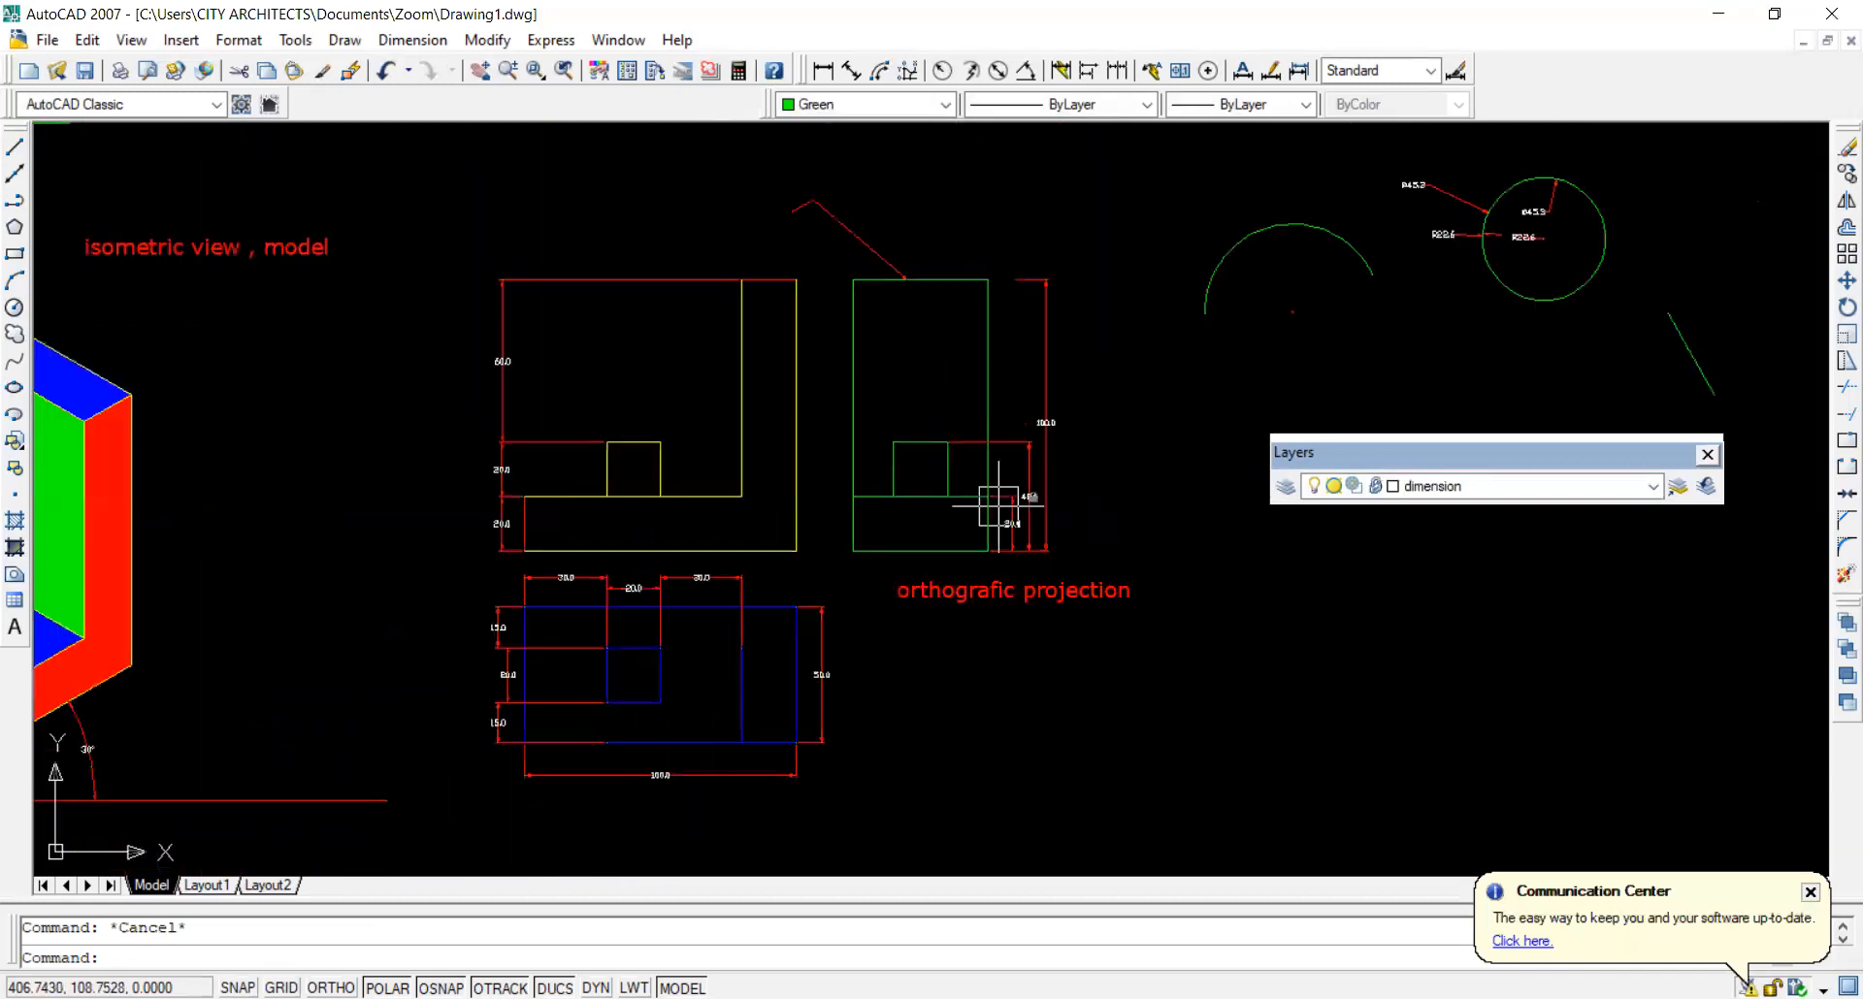
pyautogui.scroll(-2, 971, 510)
pyautogui.scroll(2, 615, 611)
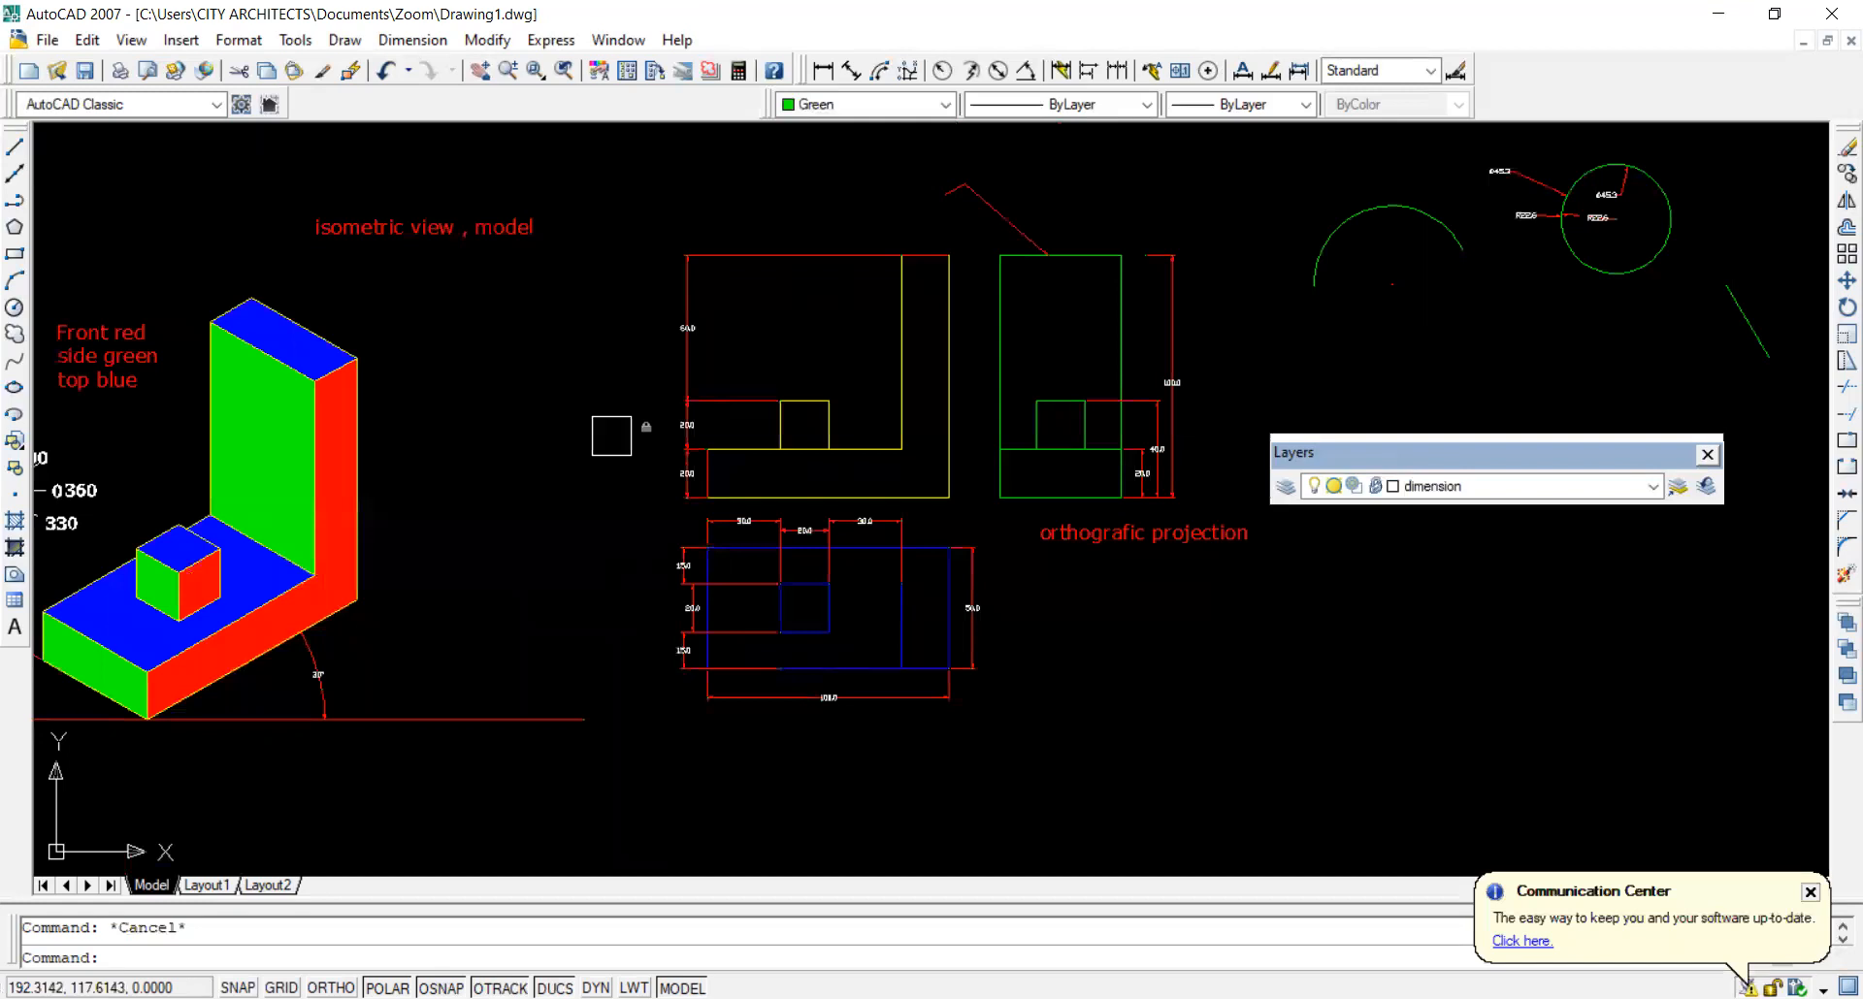
pyautogui.scroll(3, 868, 592)
pyautogui.scroll(-2, 545, 456)
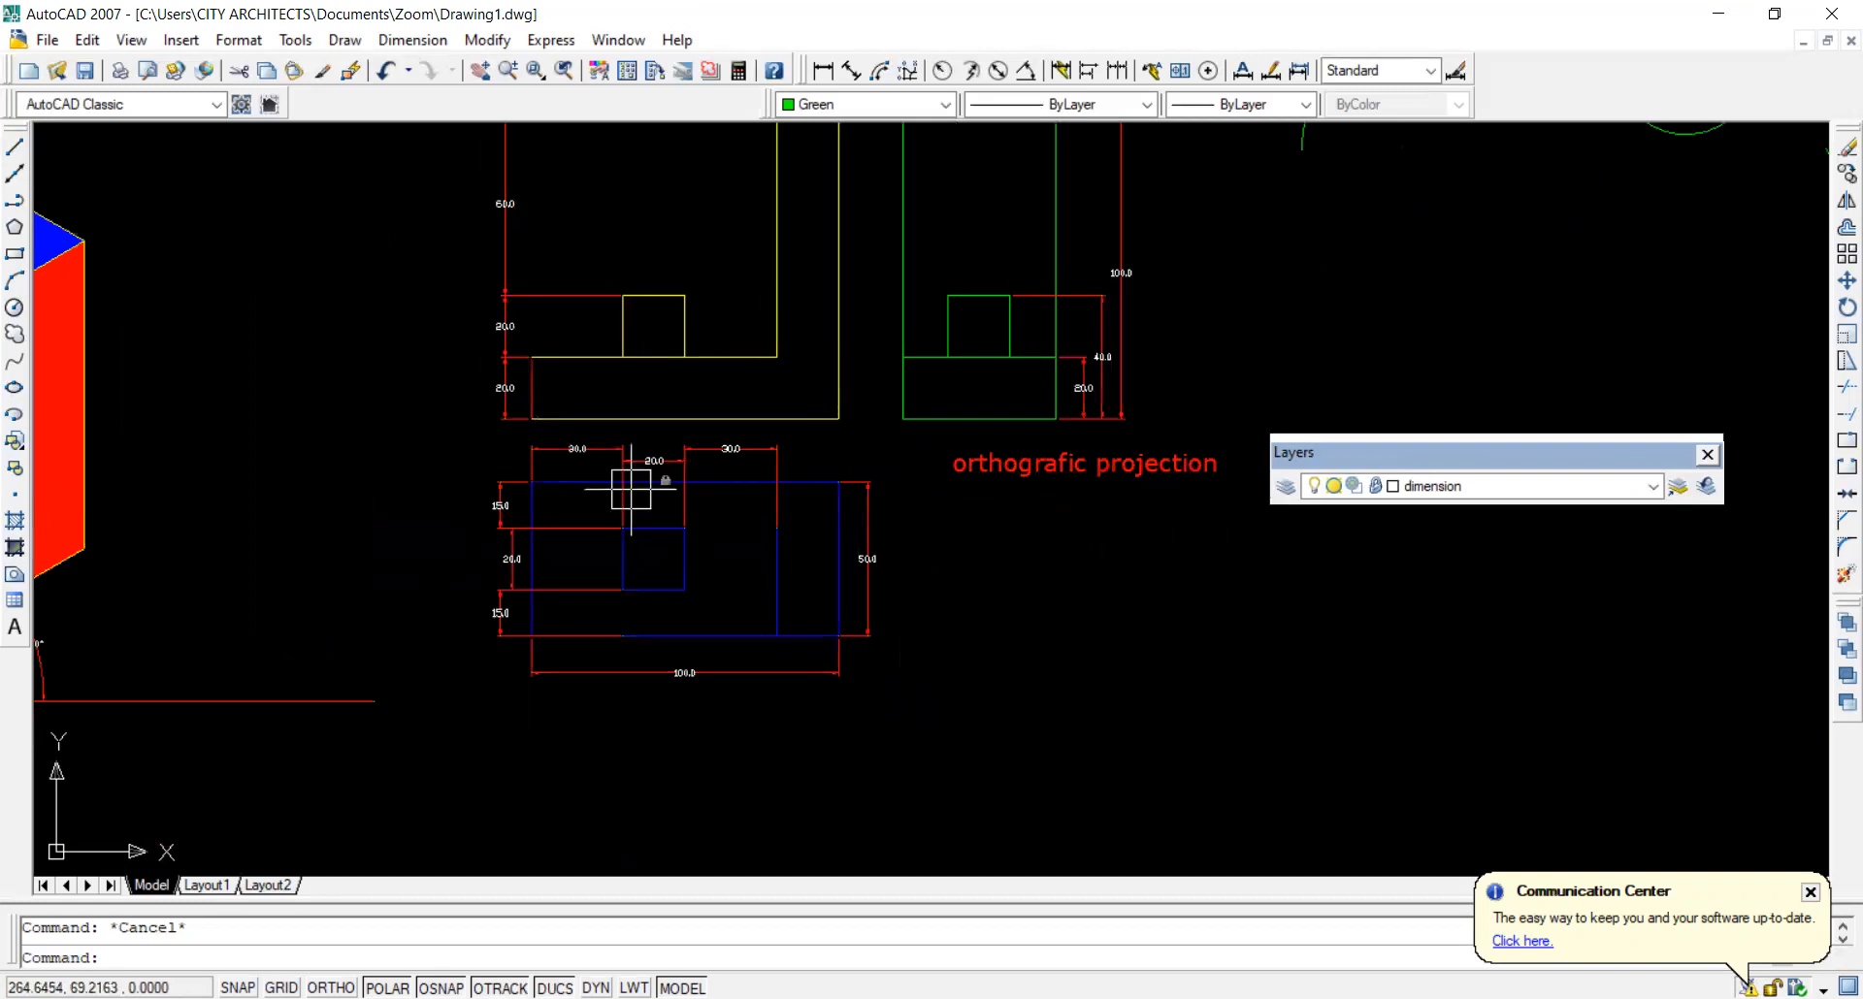
pyautogui.scroll(-2, 631, 490)
pyautogui.scroll(2, 762, 320)
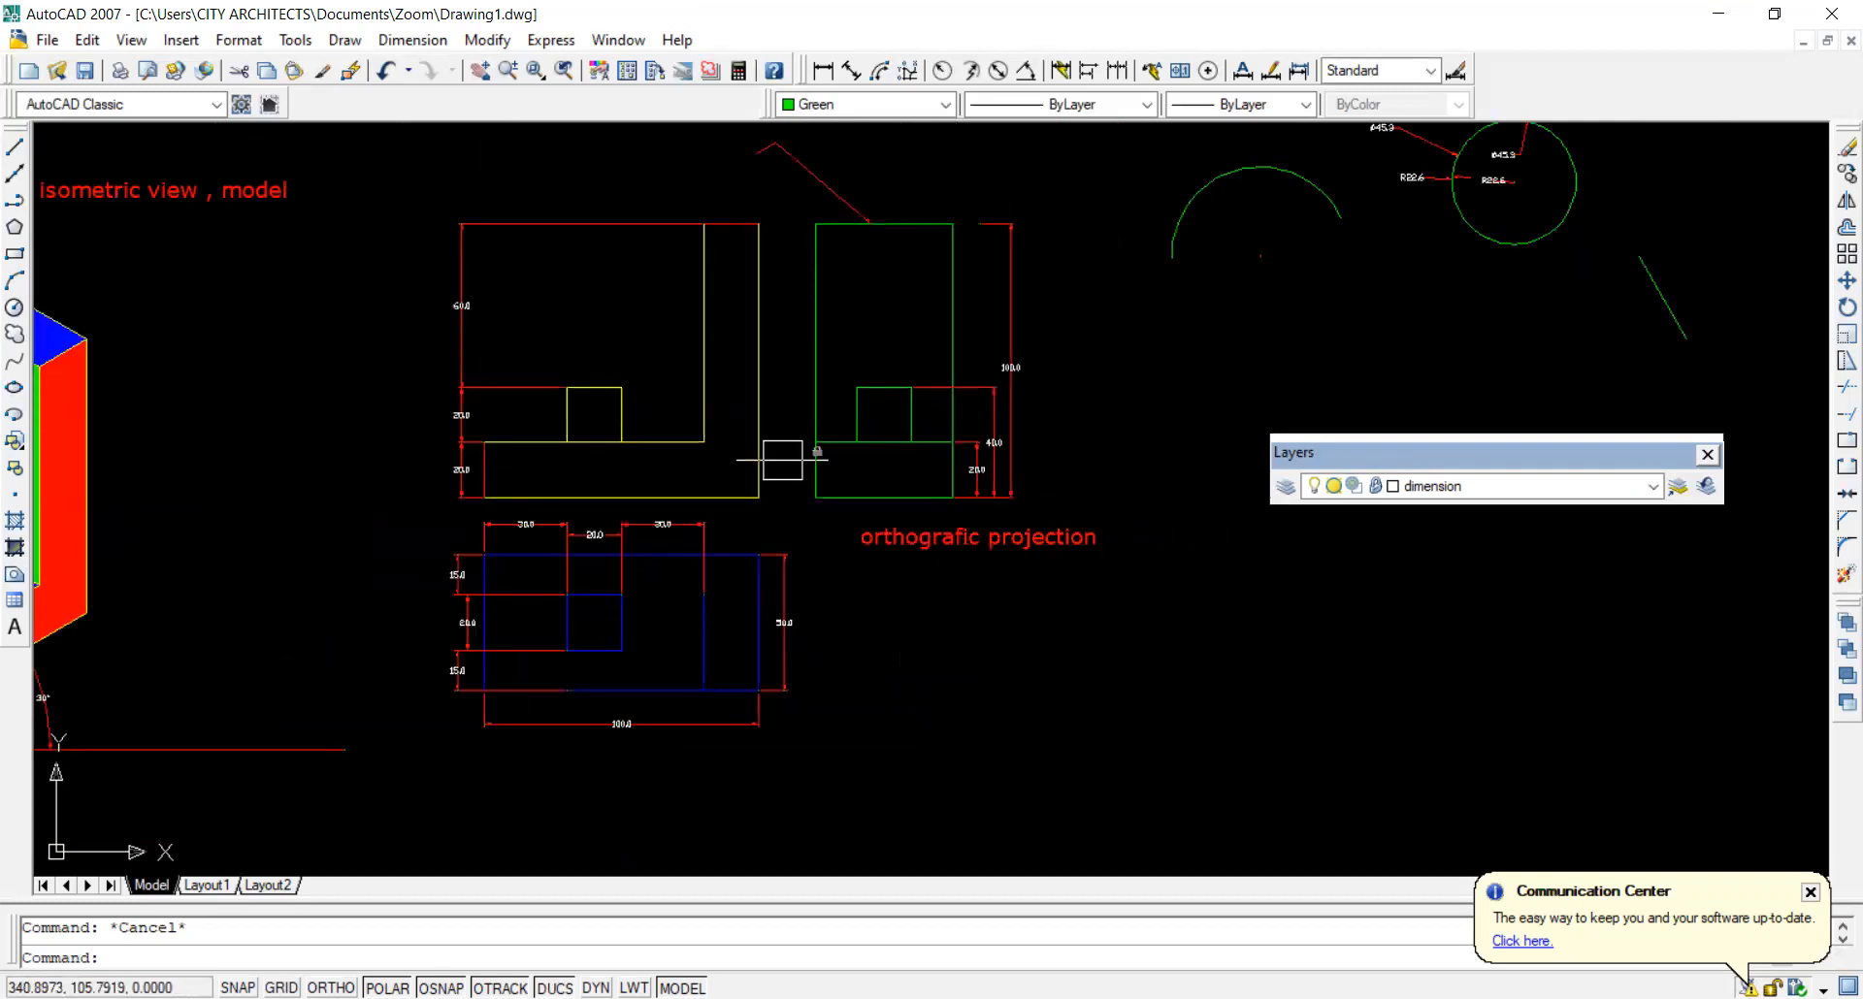
# Draw two connected line segments forming a narrow open wedge beside the side view, starting on its 100.0 vertical dimension.
pyautogui.write('l')
pyautogui.press('Return')
pyautogui.scroll(2, 930, 392)
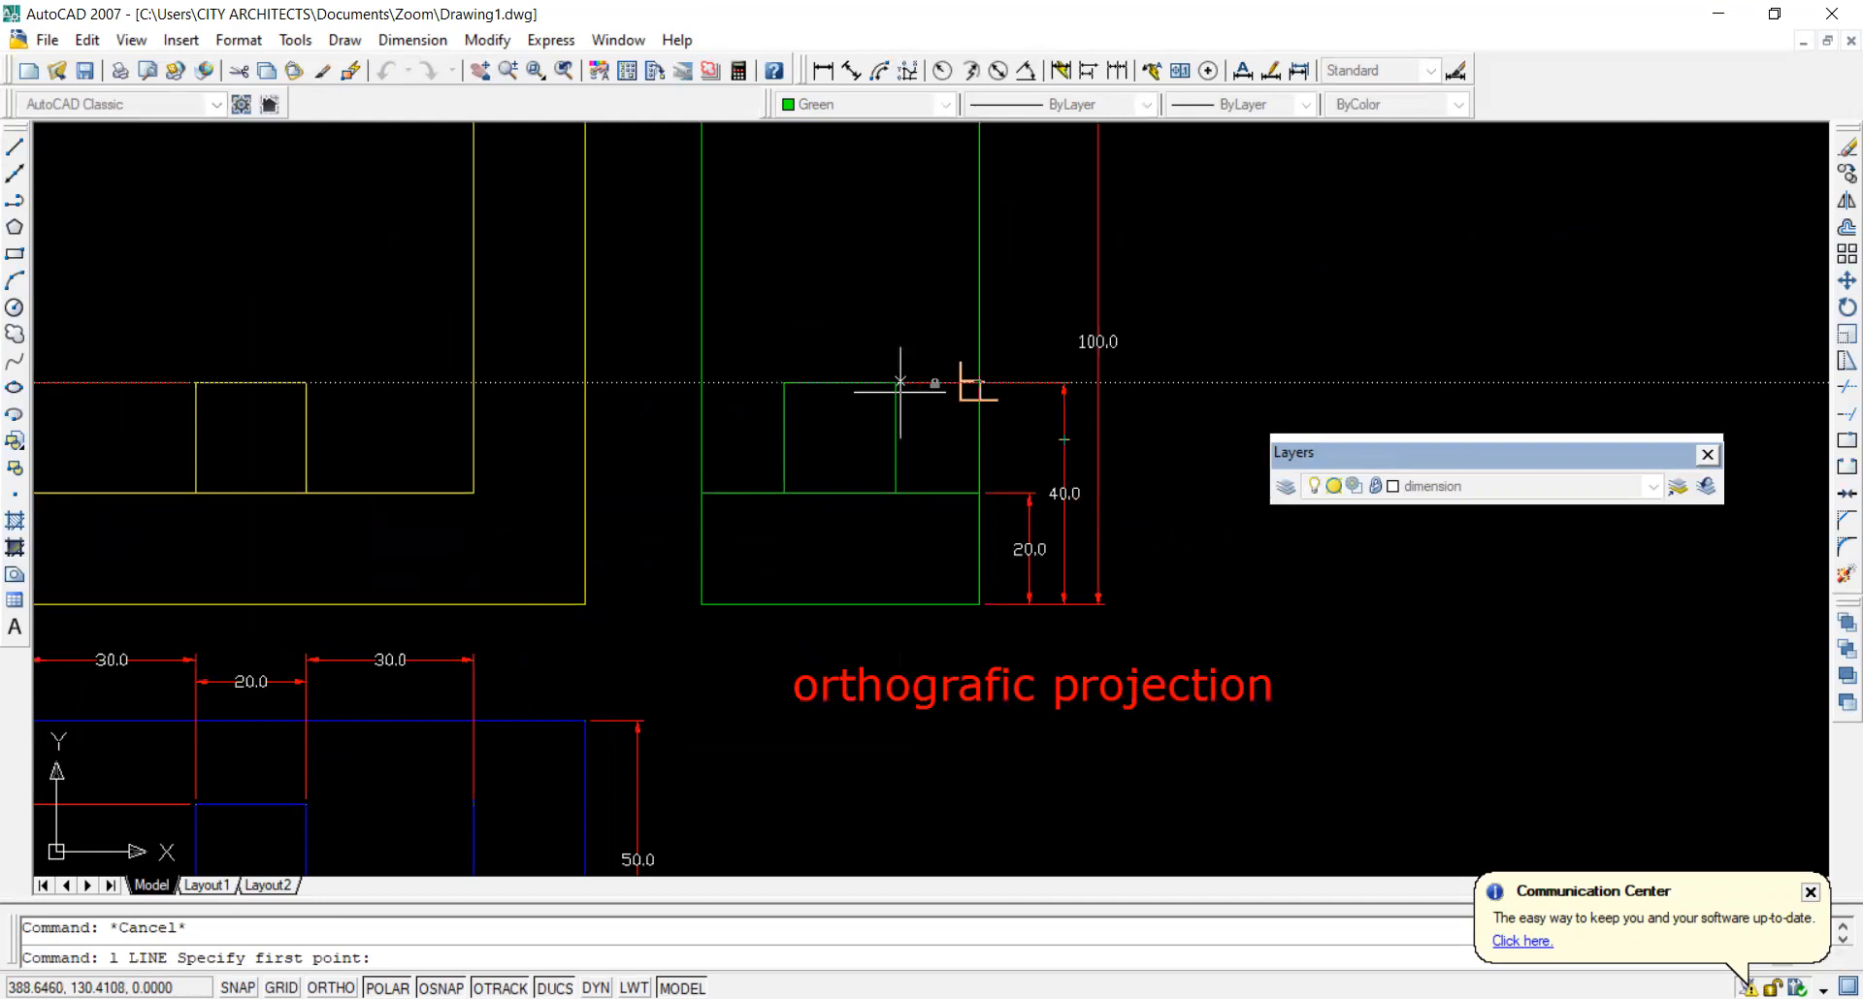
pyautogui.click(1099, 264)
pyautogui.click(1311, 264)
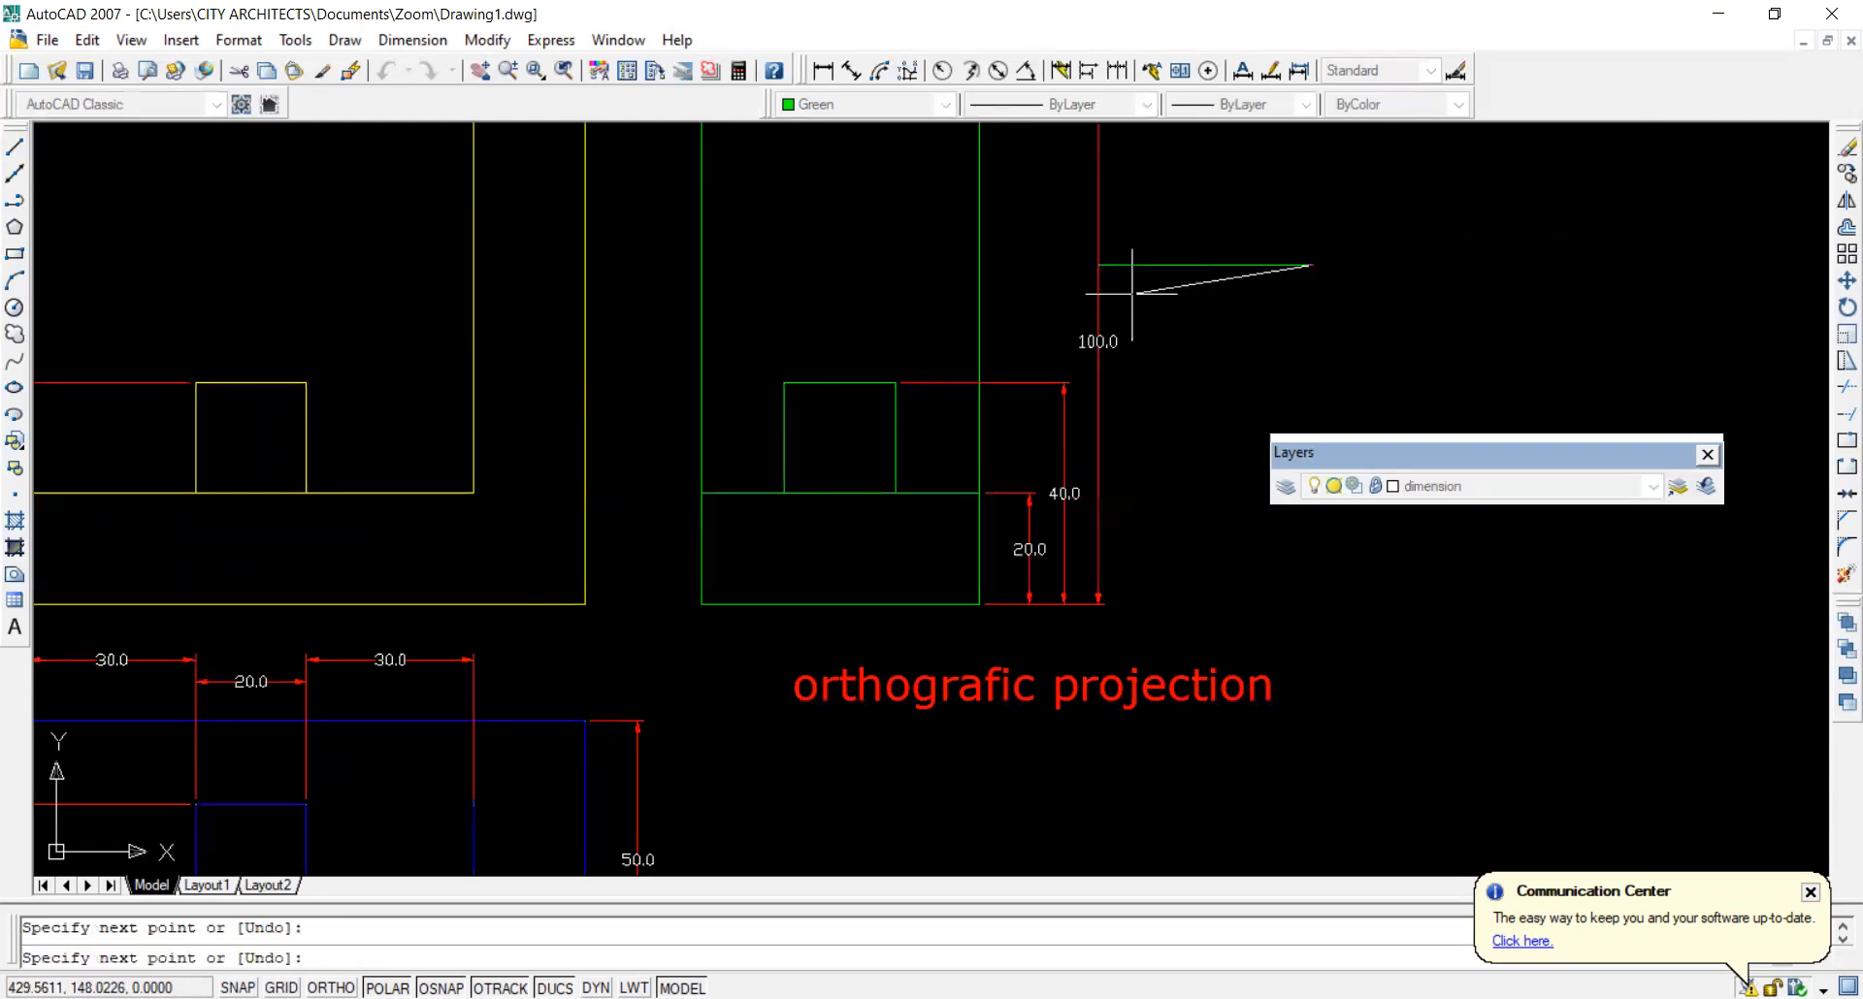
pyautogui.click(1098, 304)
pyautogui.press('Return')
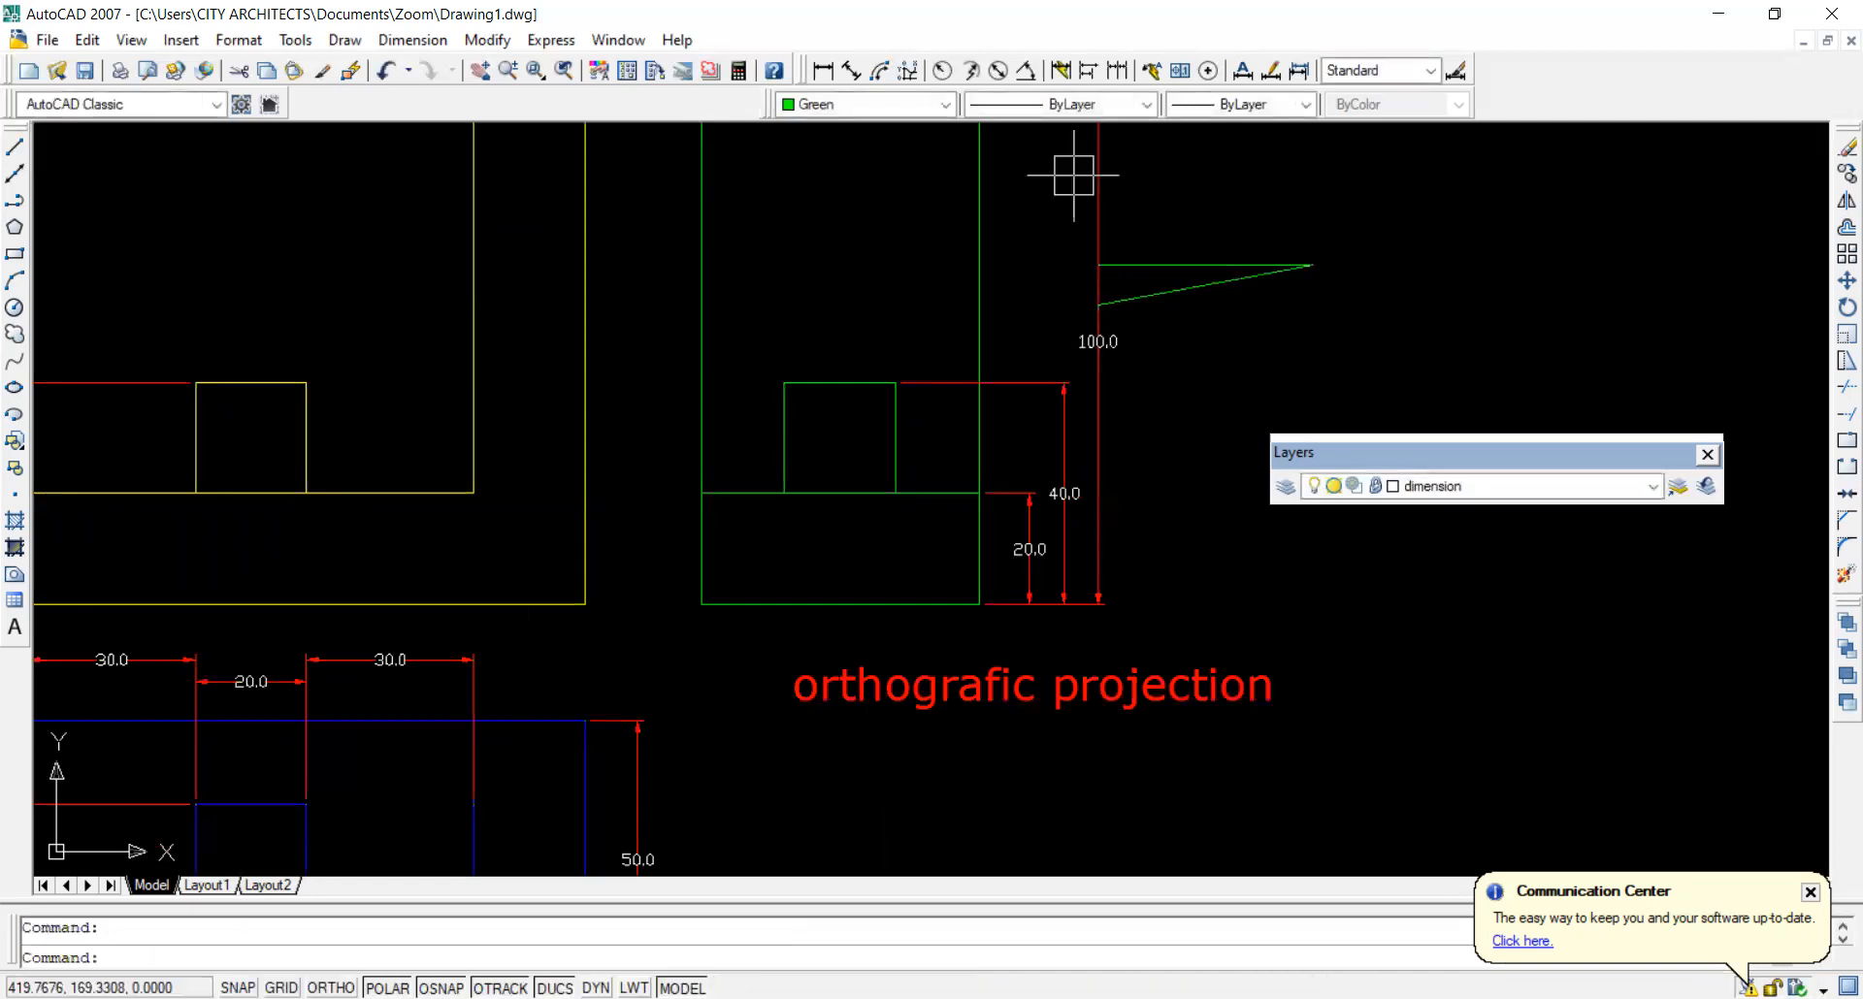
# Try to delete the 100.0 vertical dimension together with the two wedge lines attached to it.
pyautogui.click(1098, 181)
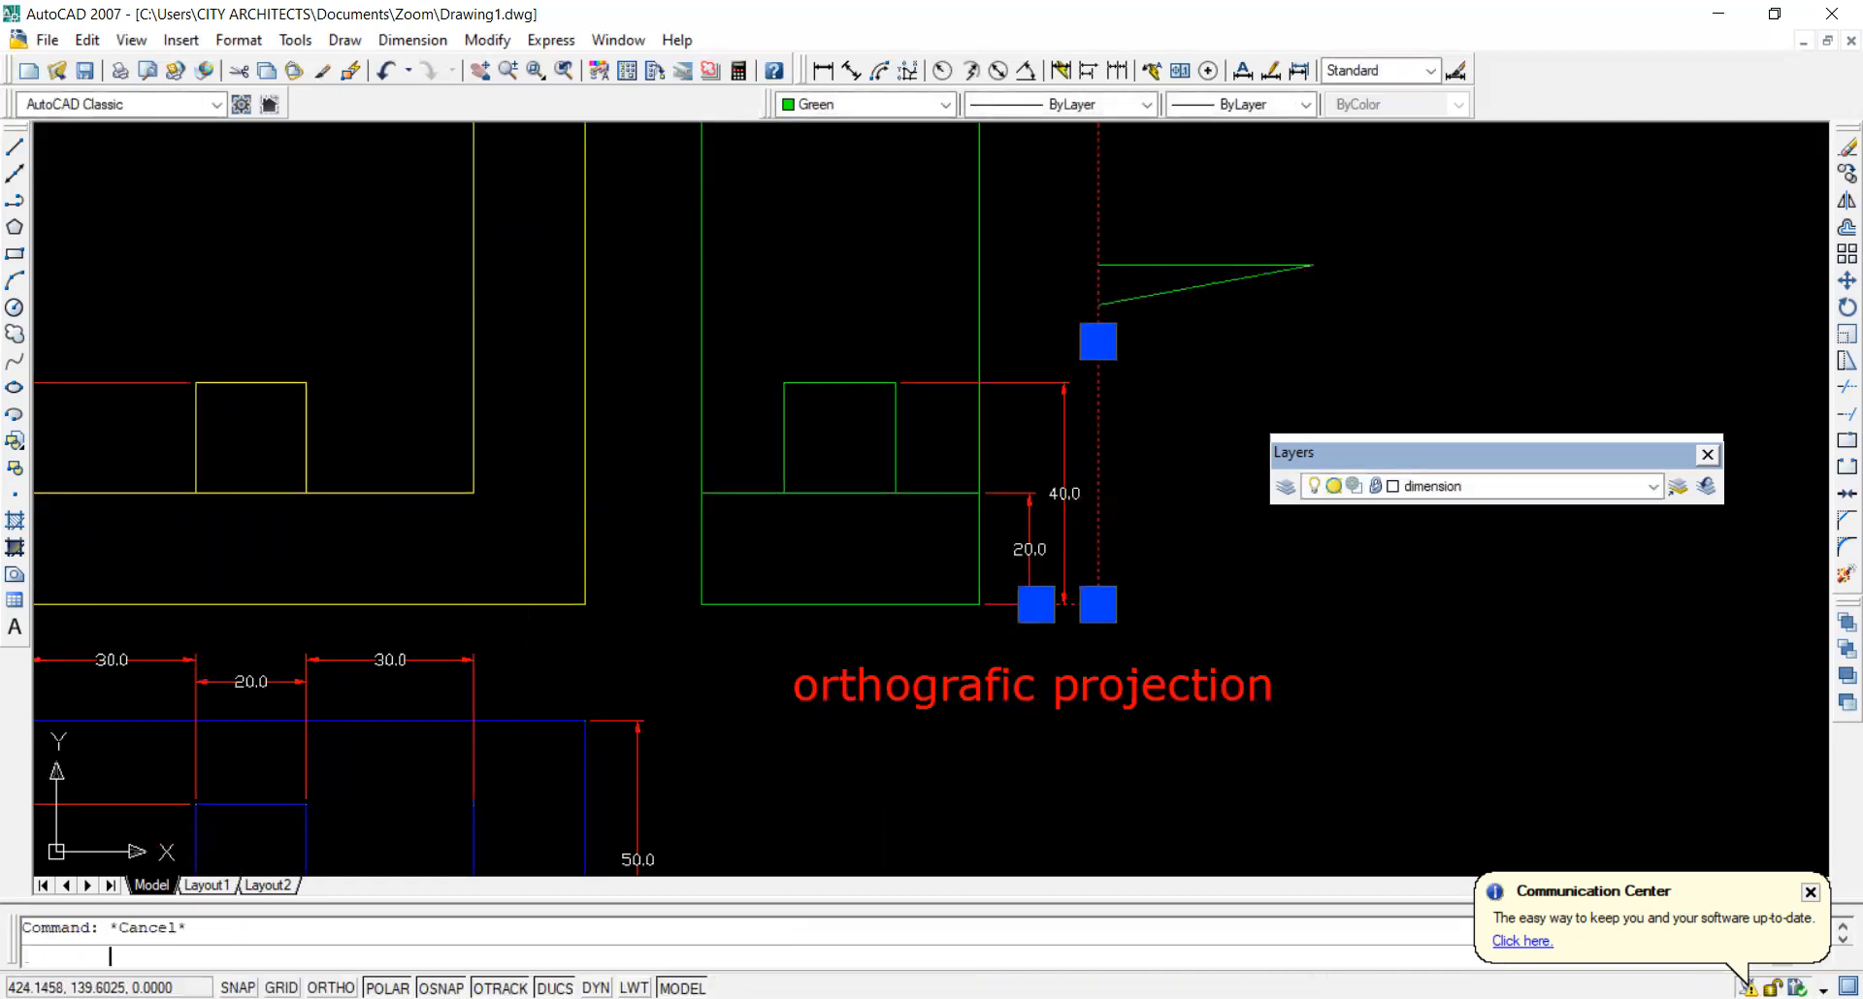
pyautogui.press('Escape')
pyautogui.click(1325, 167)
pyautogui.click(998, 340)
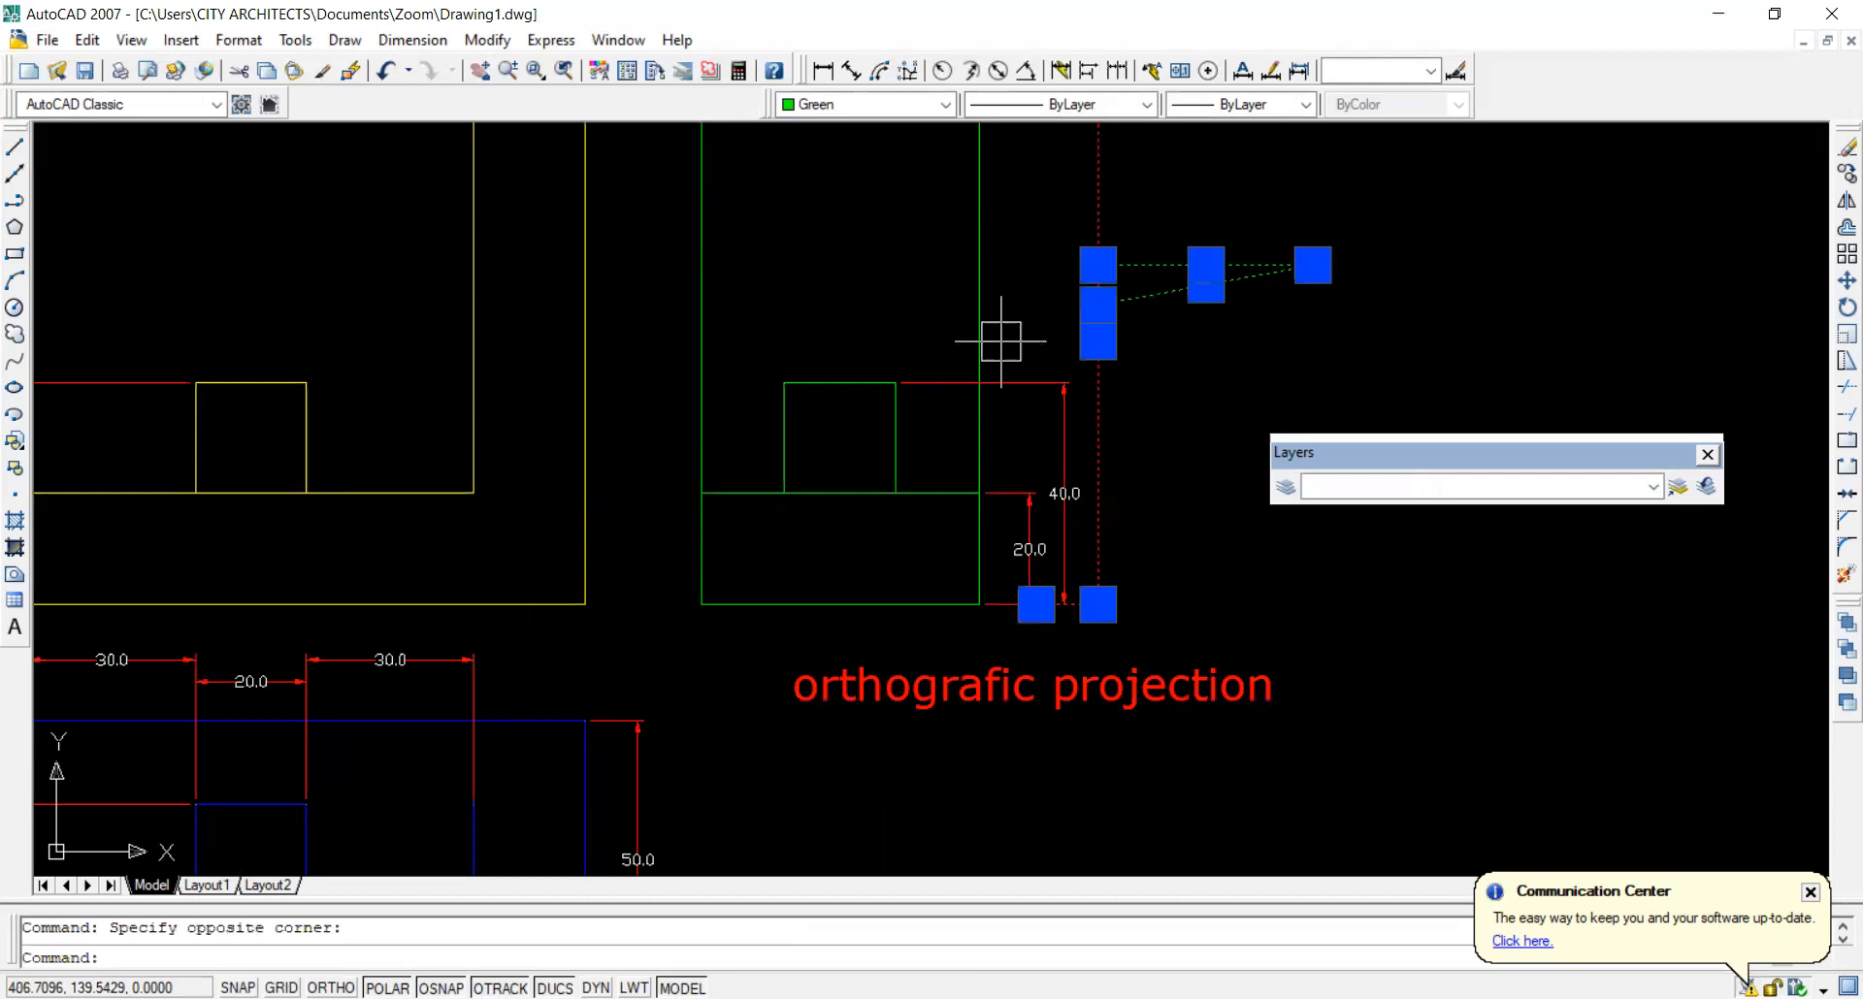
pyautogui.press('Delete')
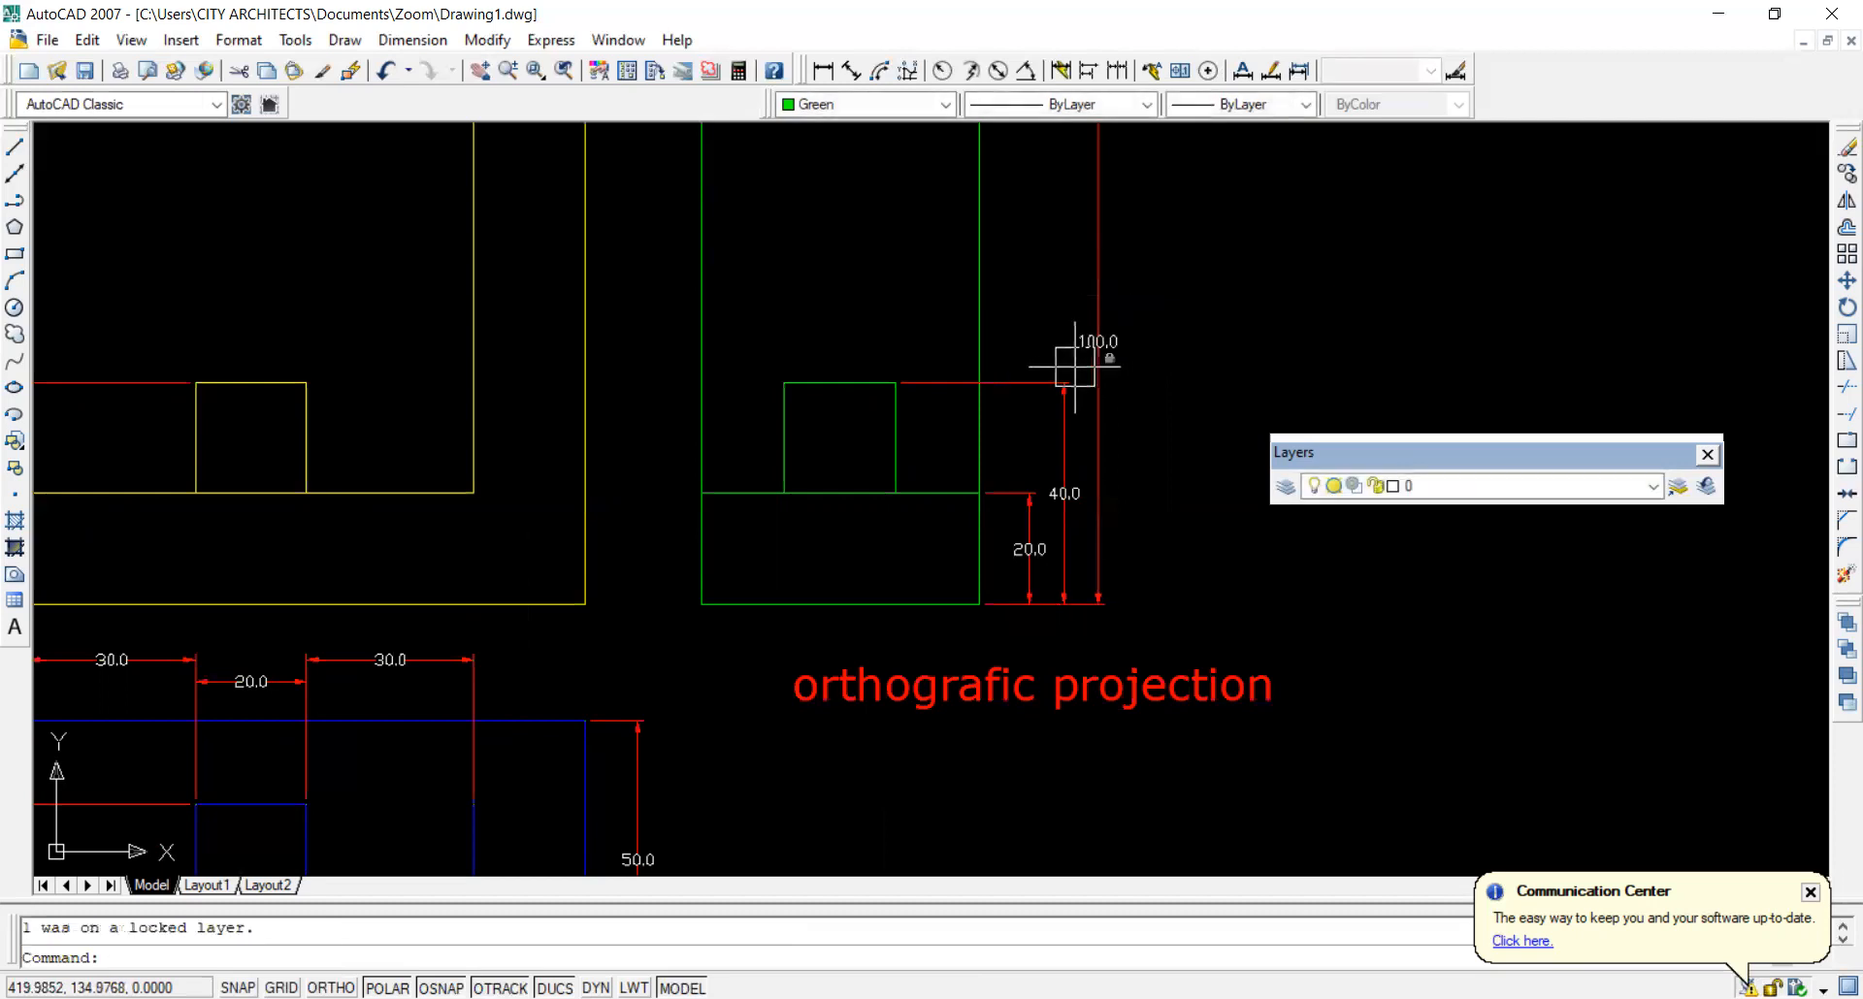
pyautogui.press('Escape')
# Unlock the dimension and text layers in the Layer Properties Manager, then apply and accept the changes.
pyautogui.scroll(-2, 1074, 365)
pyautogui.scroll(-1, 1075, 365)
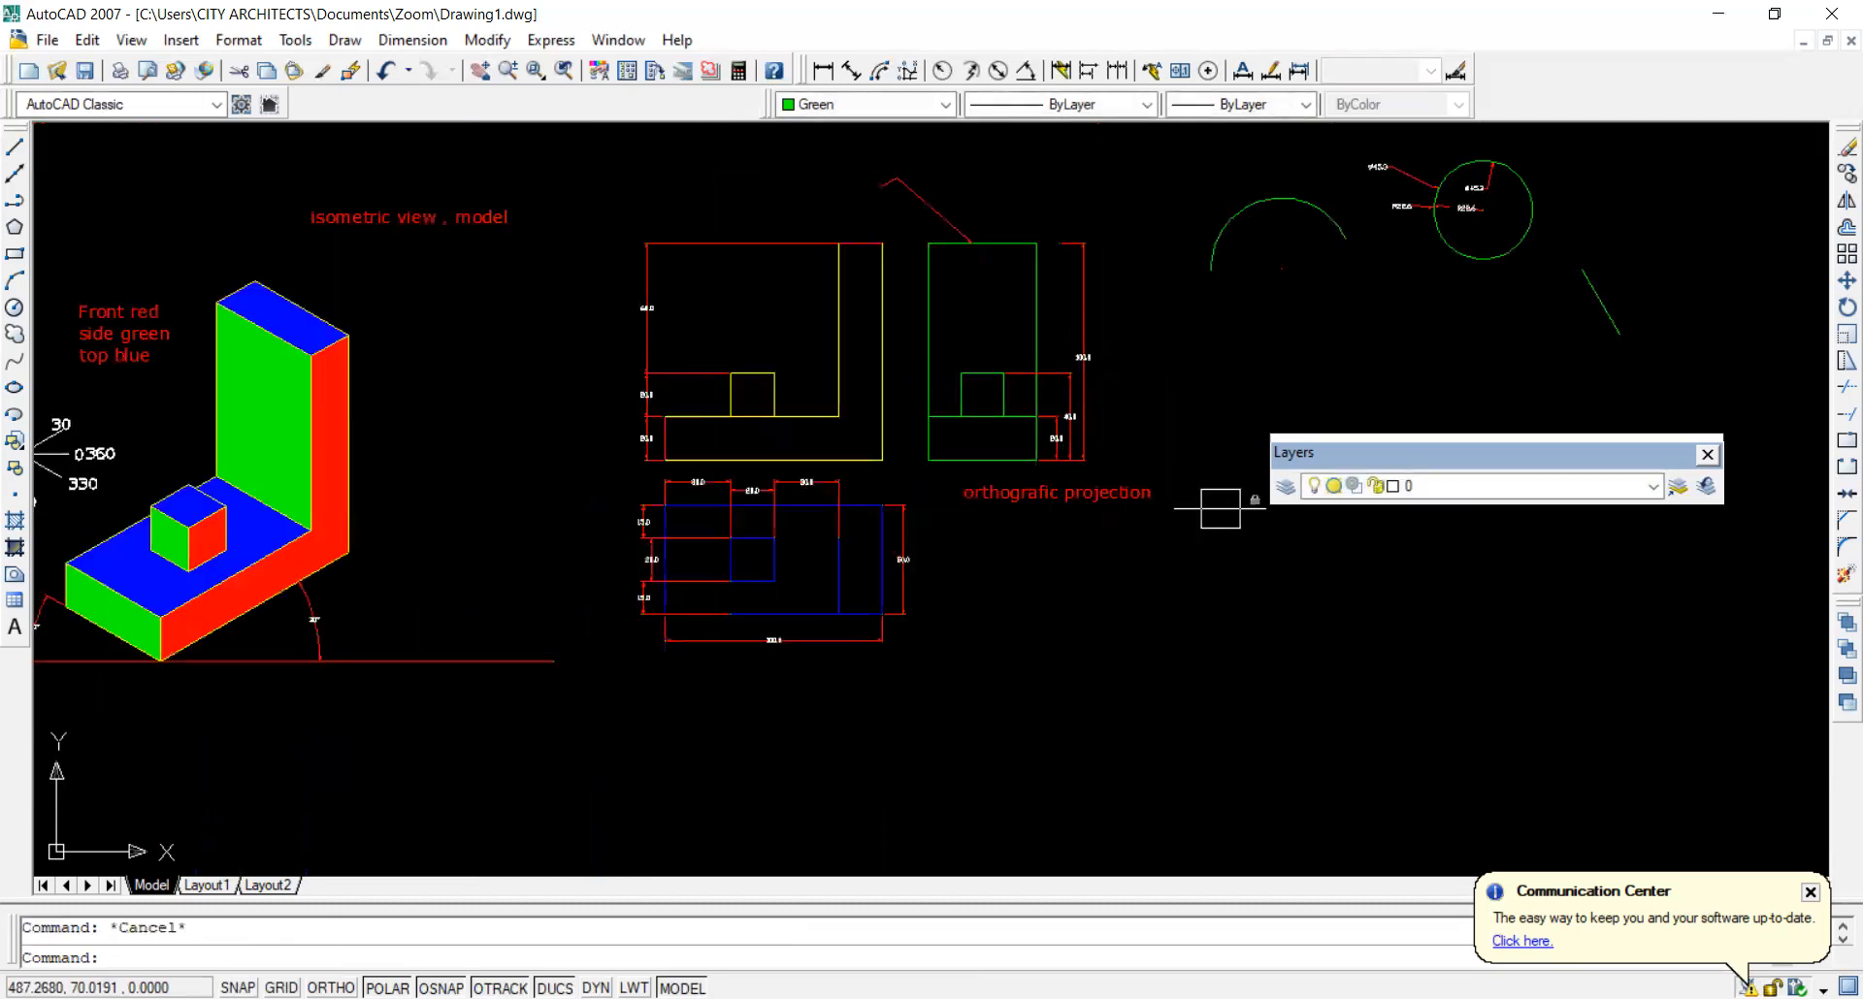
pyautogui.scroll(1, 1438, 546)
pyautogui.scroll(-2, 982, 516)
pyautogui.scroll(2, 777, 516)
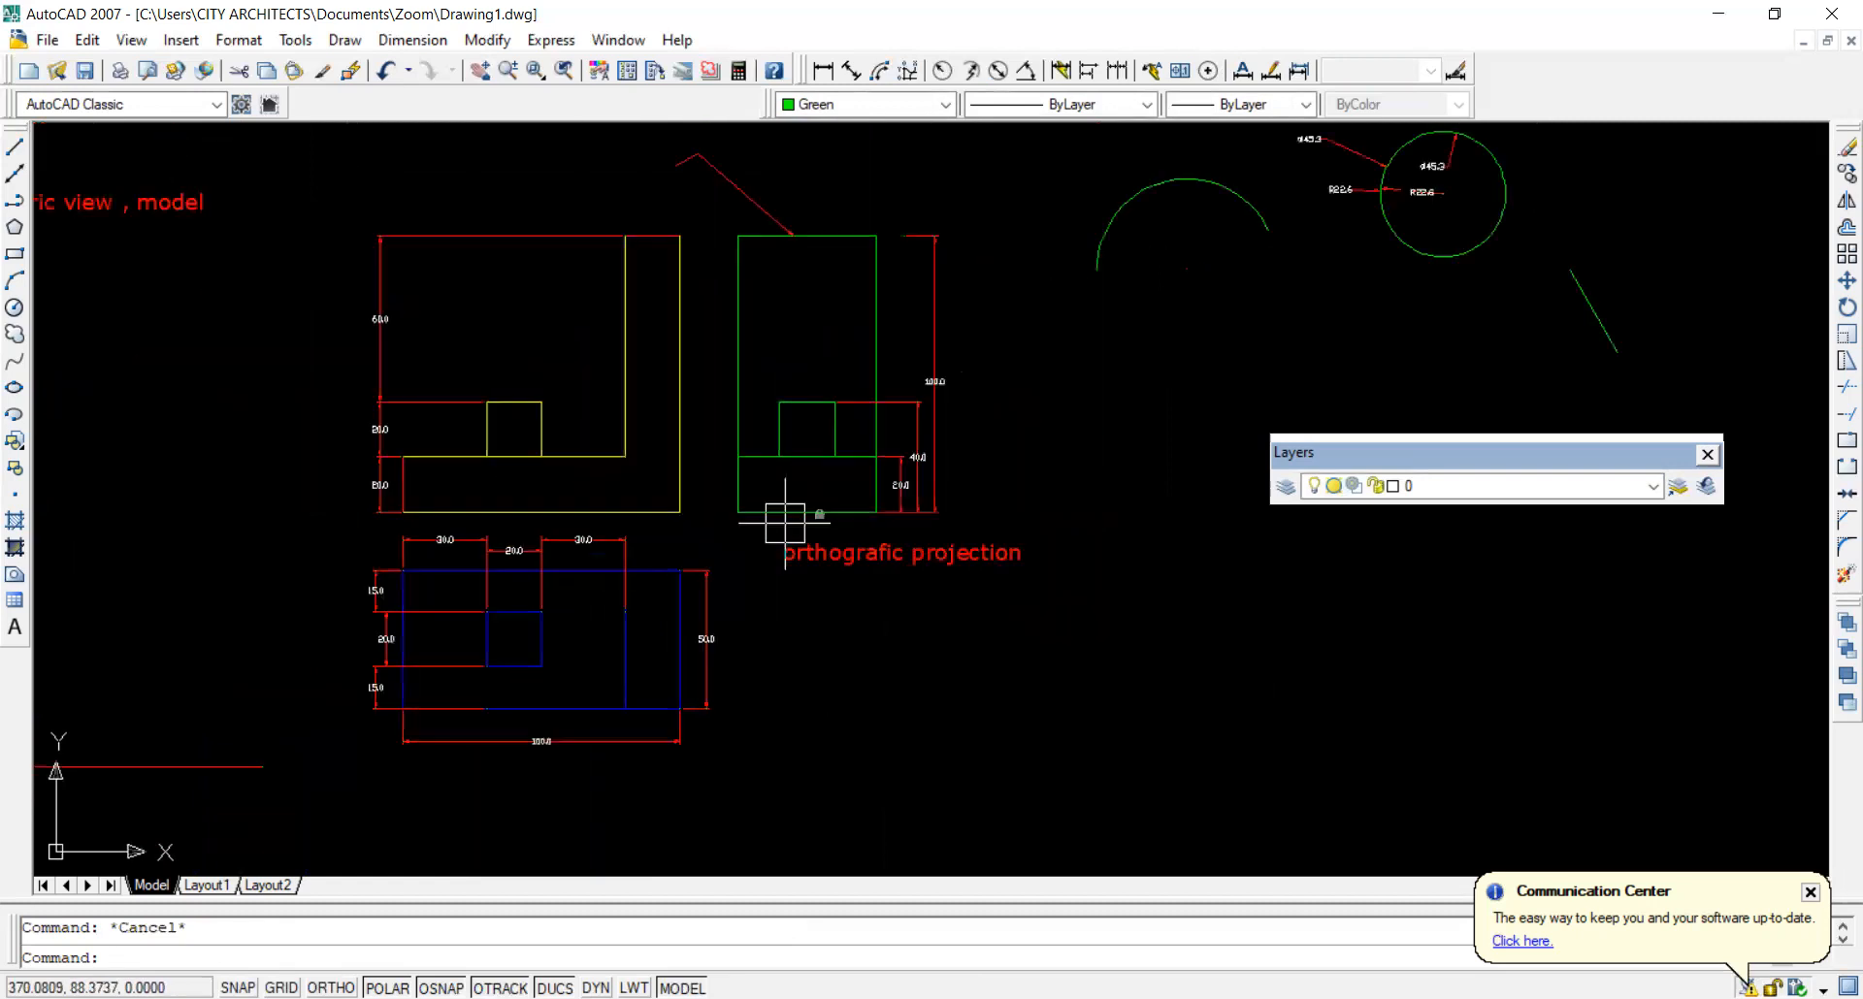
pyautogui.click(1288, 493)
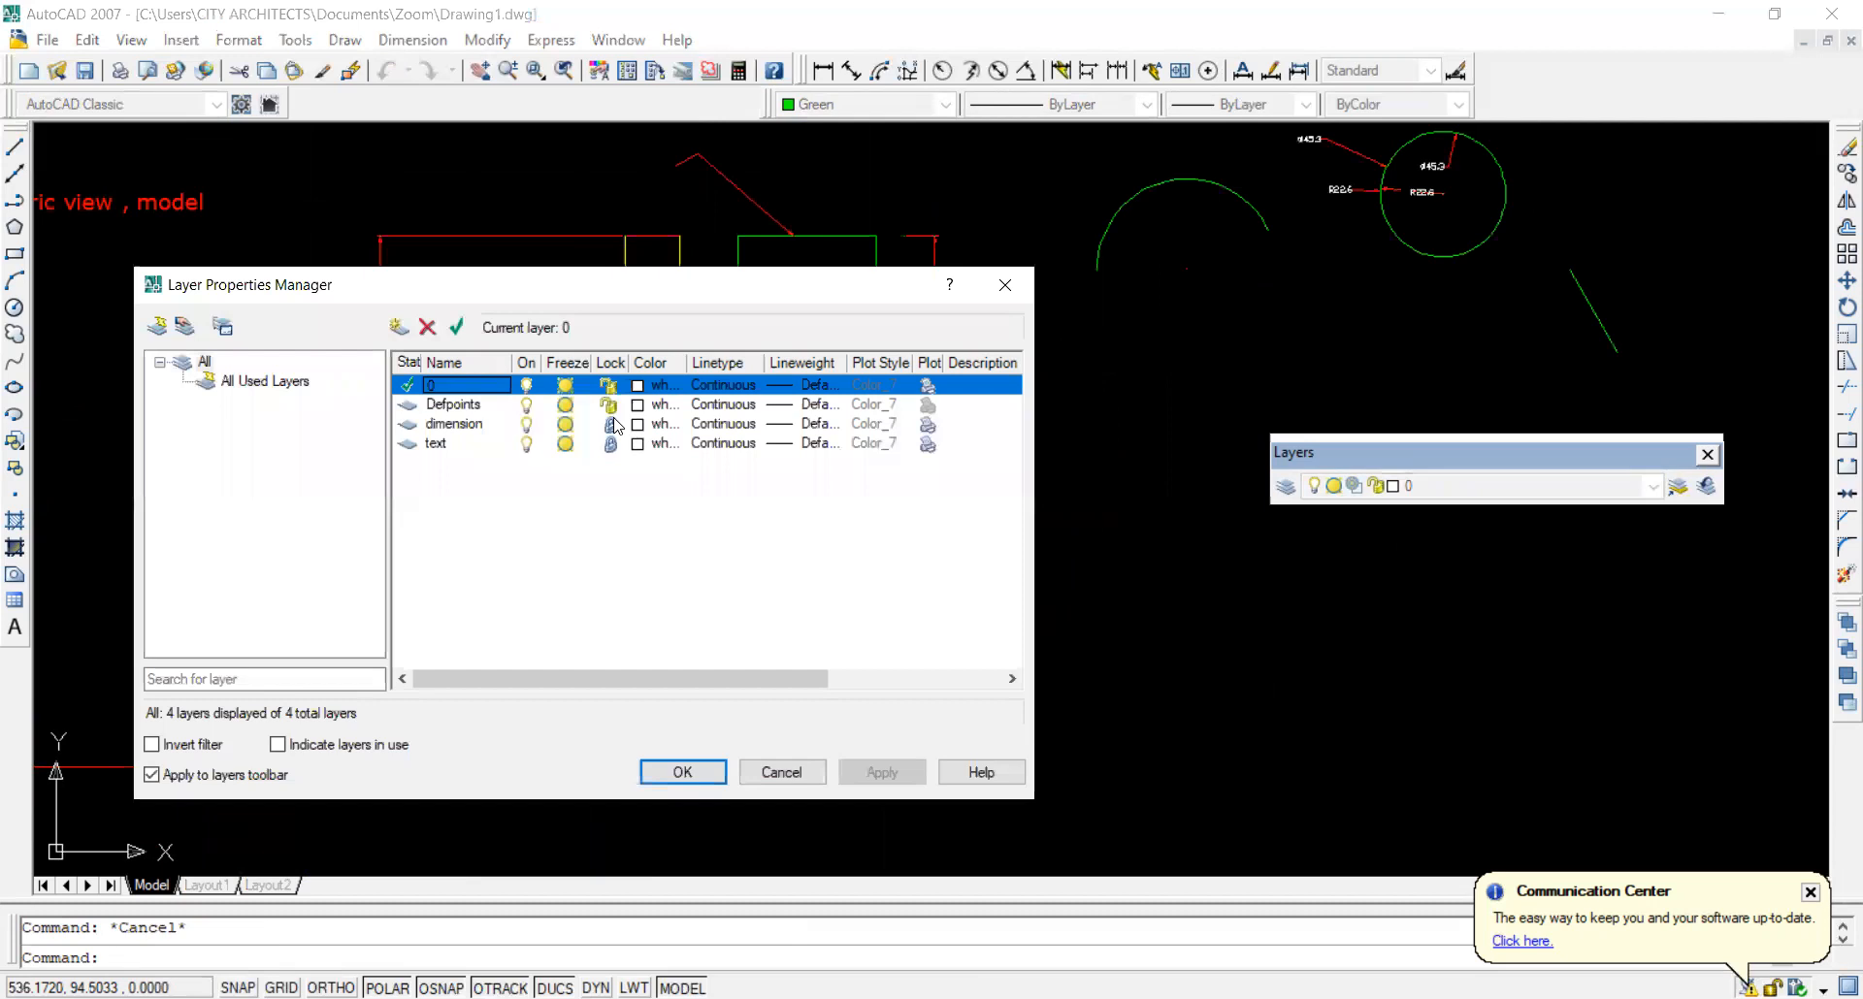
pyautogui.click(611, 424)
pyautogui.click(611, 443)
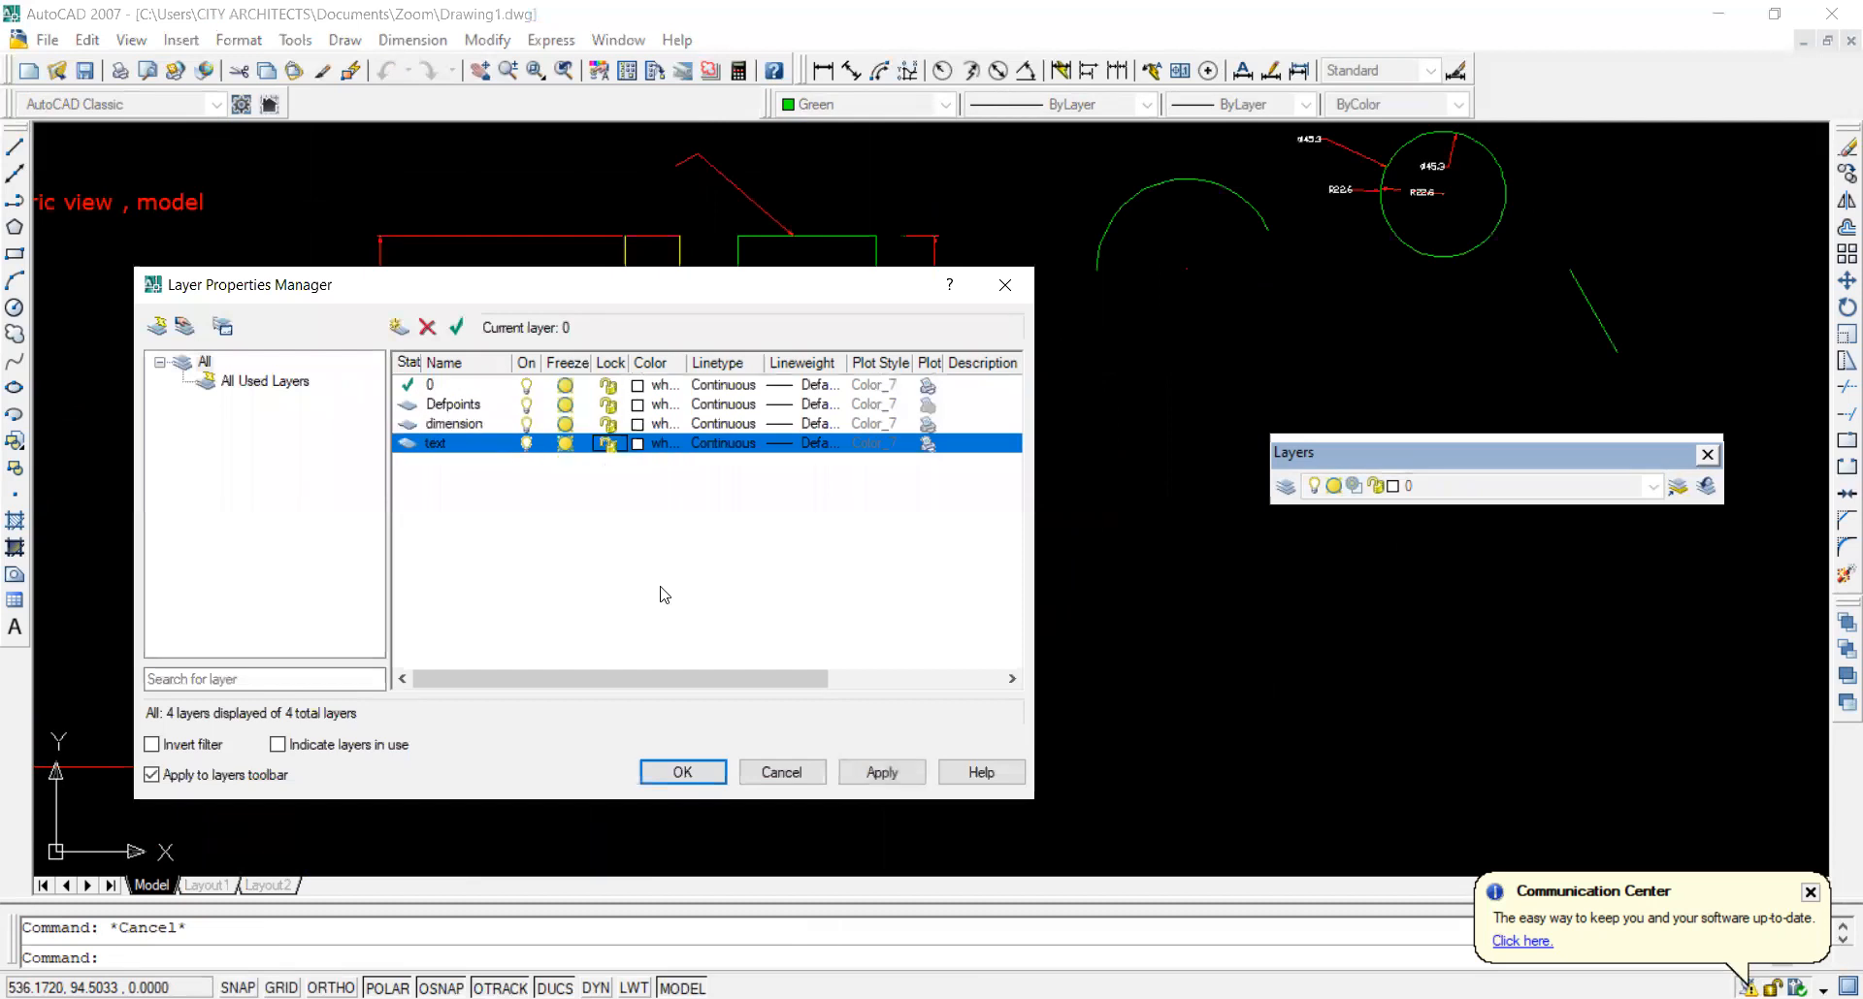
pyautogui.click(883, 772)
pyautogui.click(690, 772)
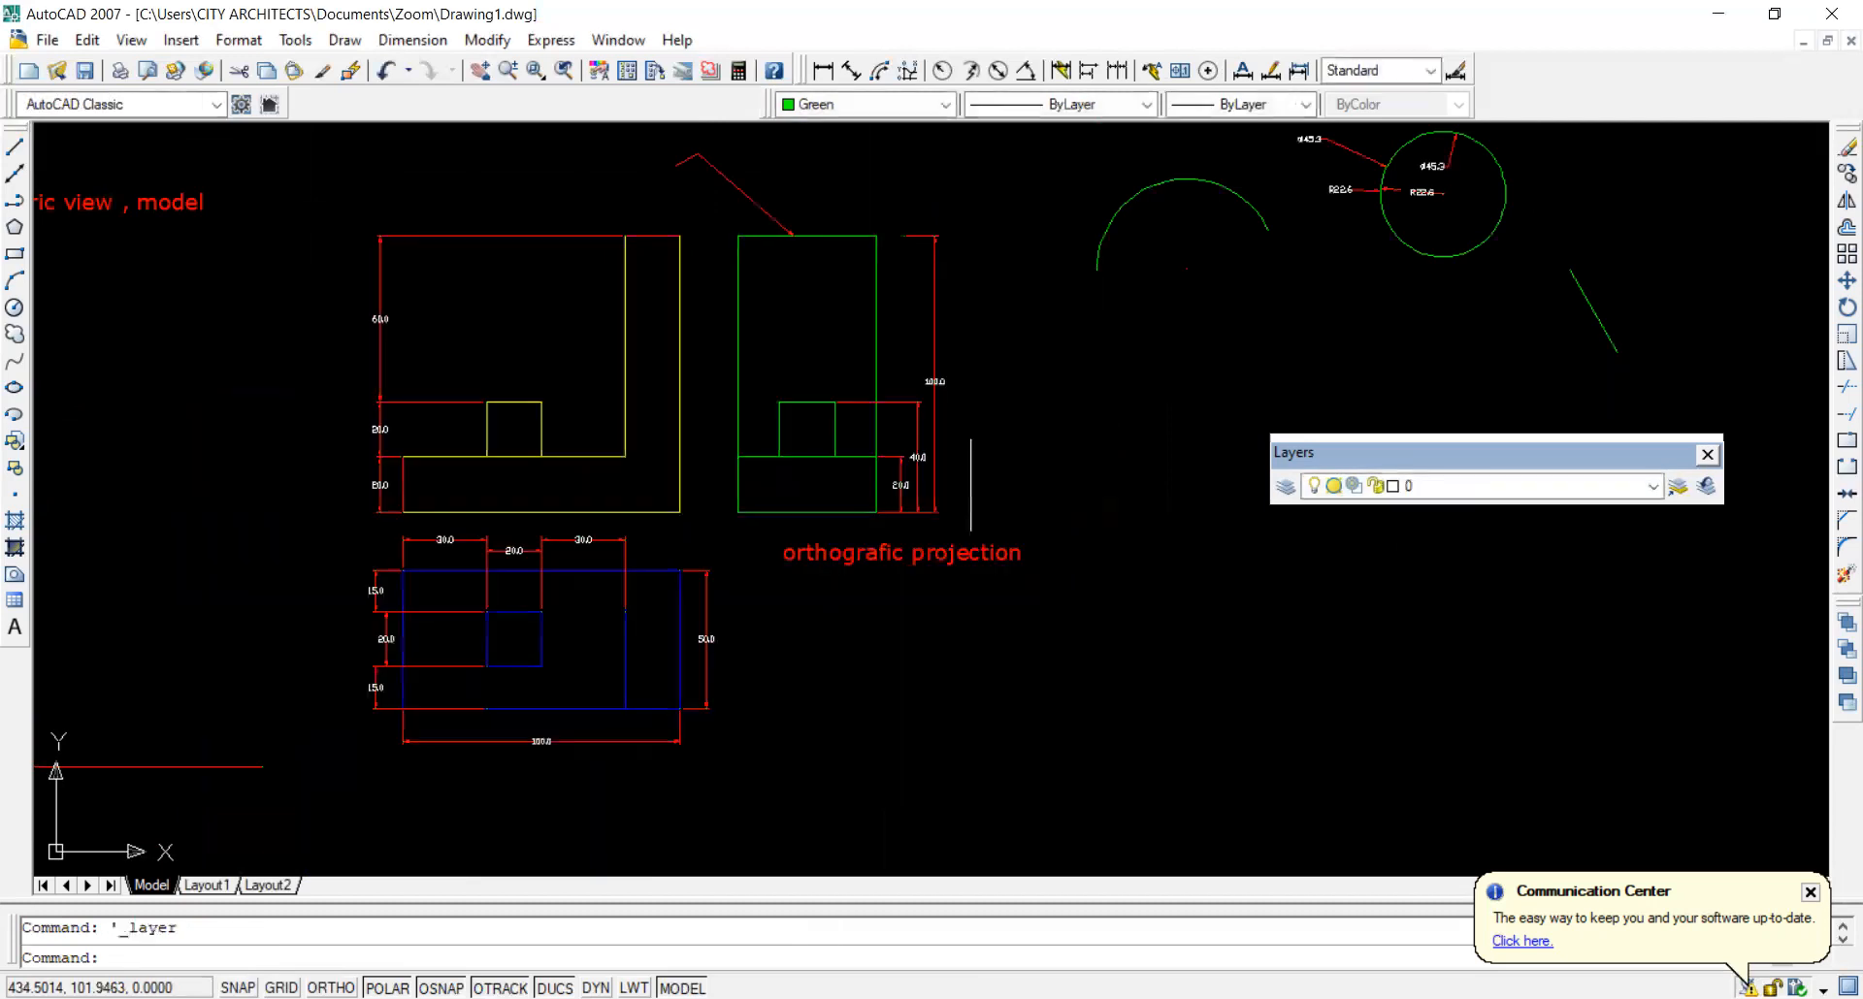
# Set the text layer's color to index 104 in the Layer Properties Manager, then apply and accept the change.
pyautogui.scroll(-2, 970, 485)
pyautogui.scroll(3, 679, 582)
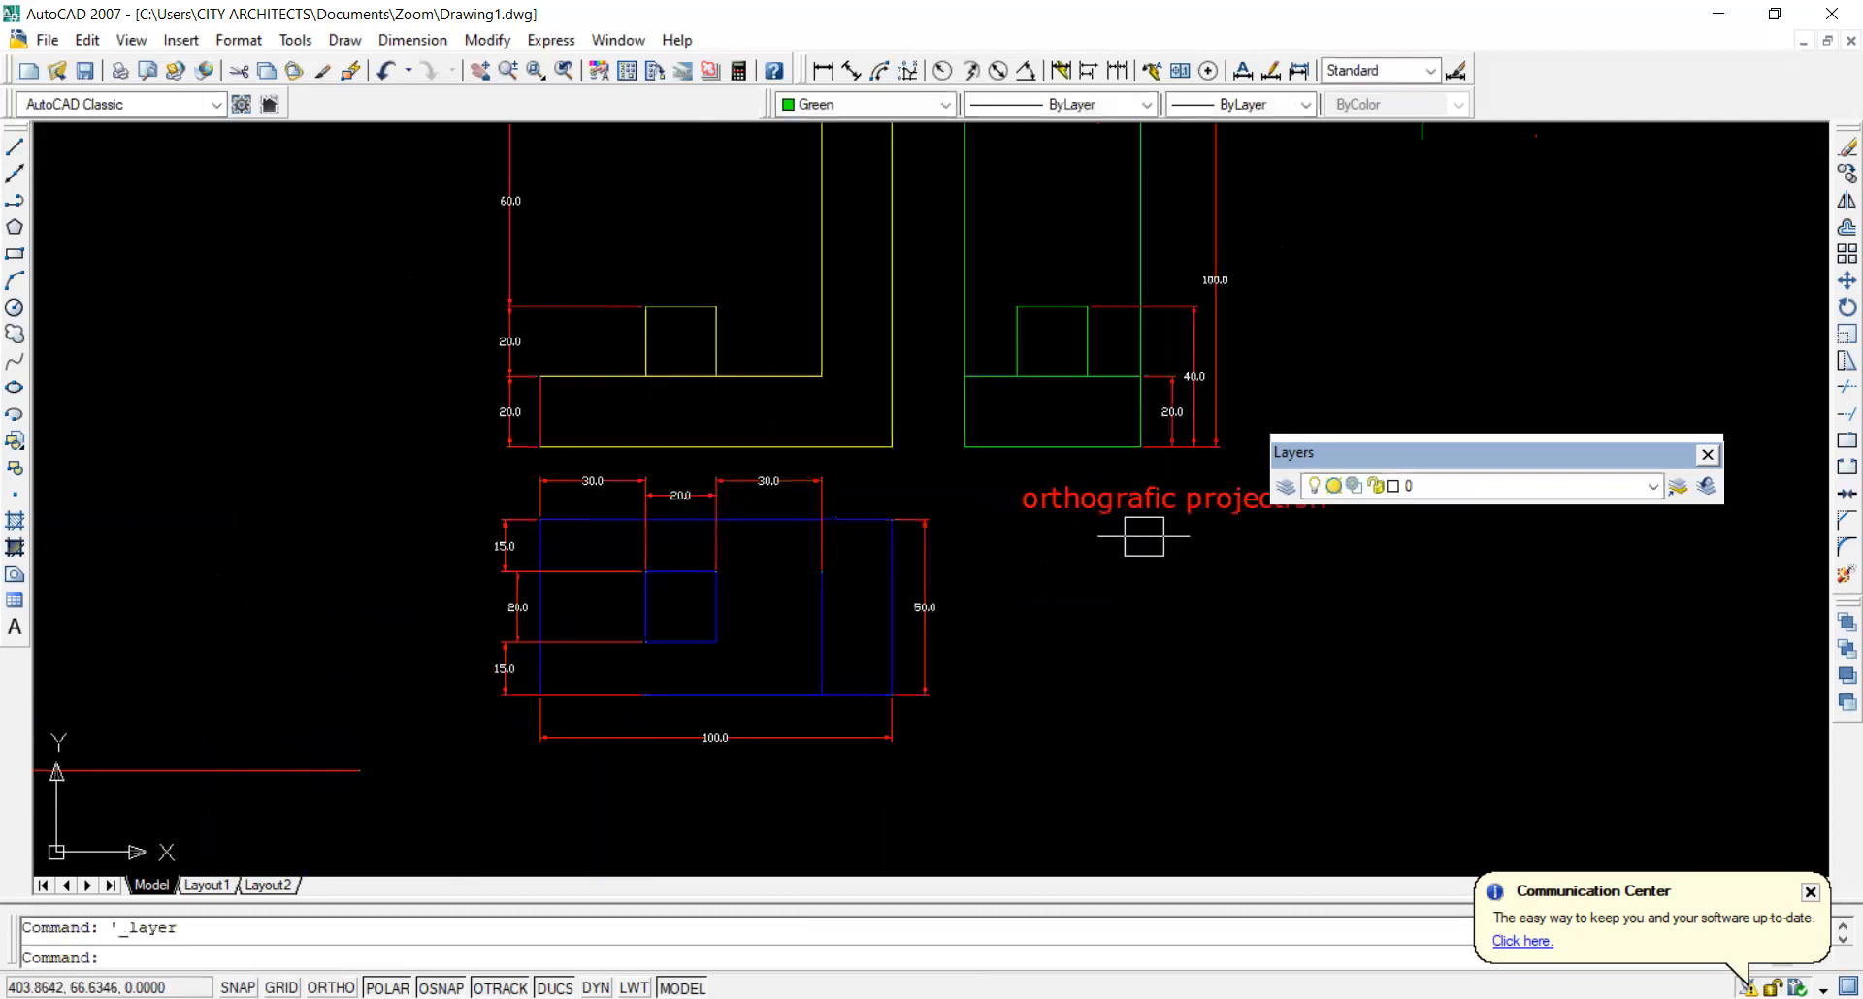
pyautogui.click(1286, 487)
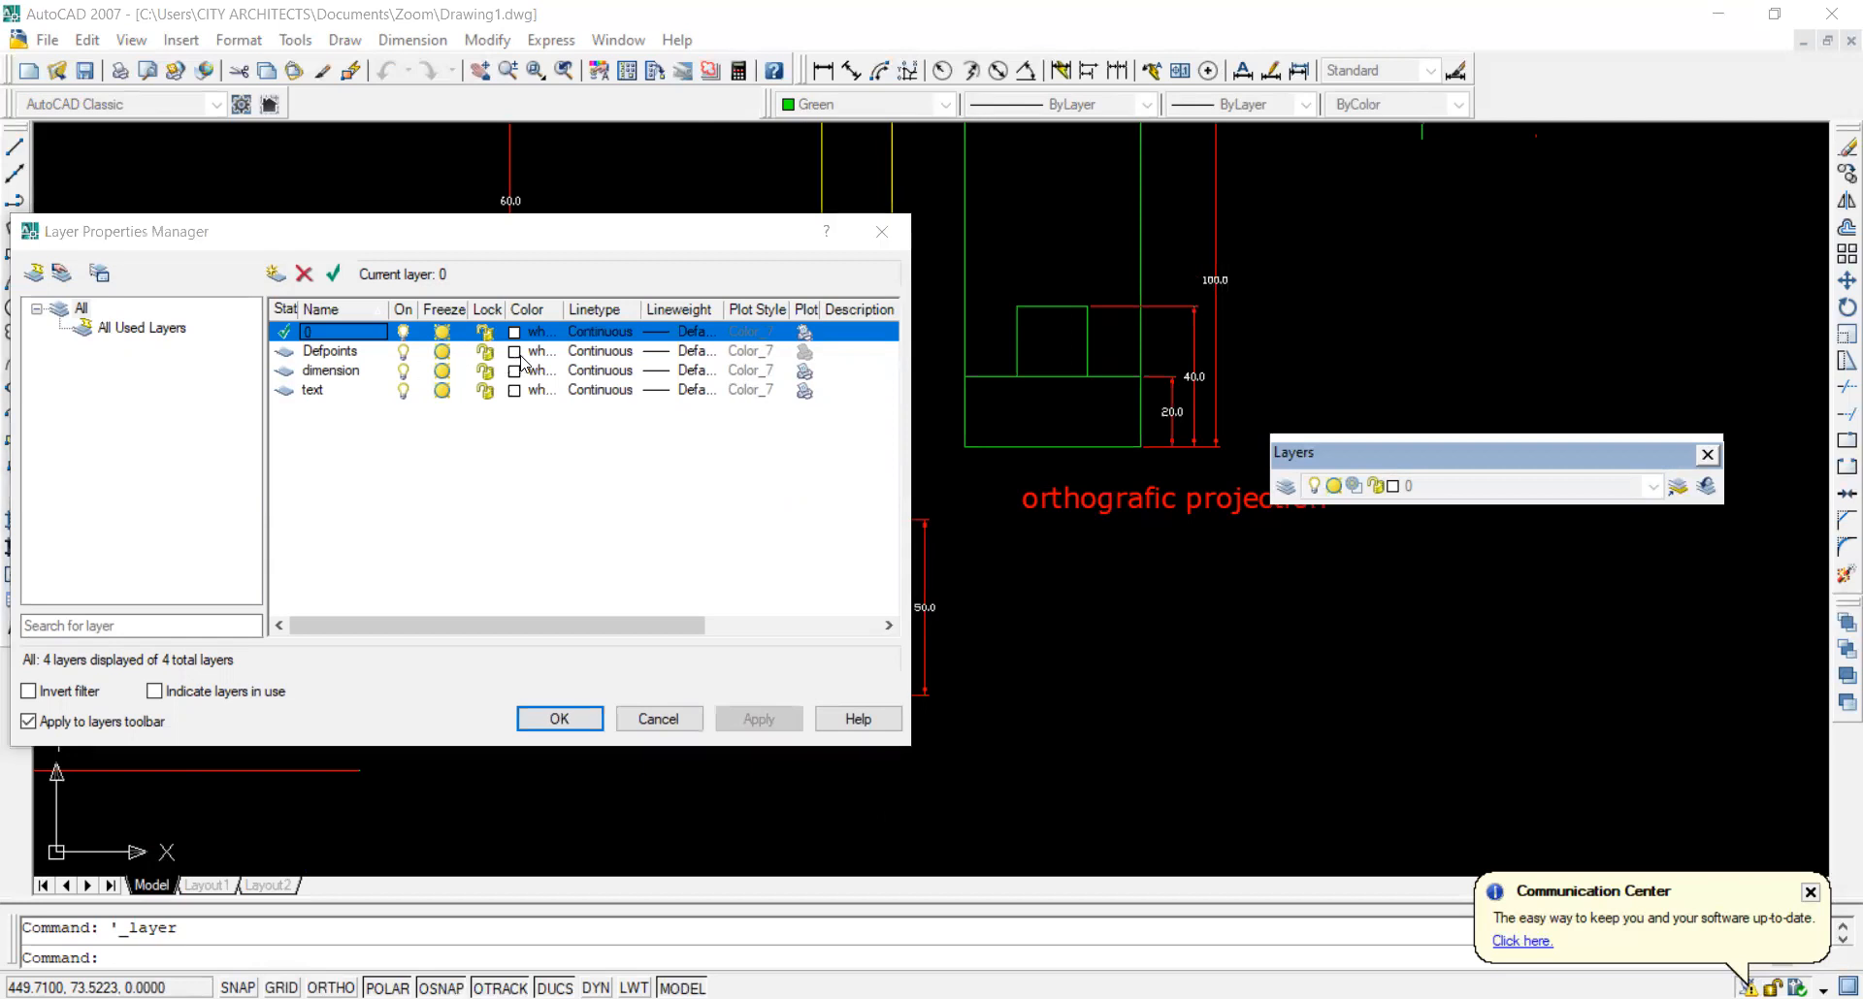
pyautogui.click(351, 392)
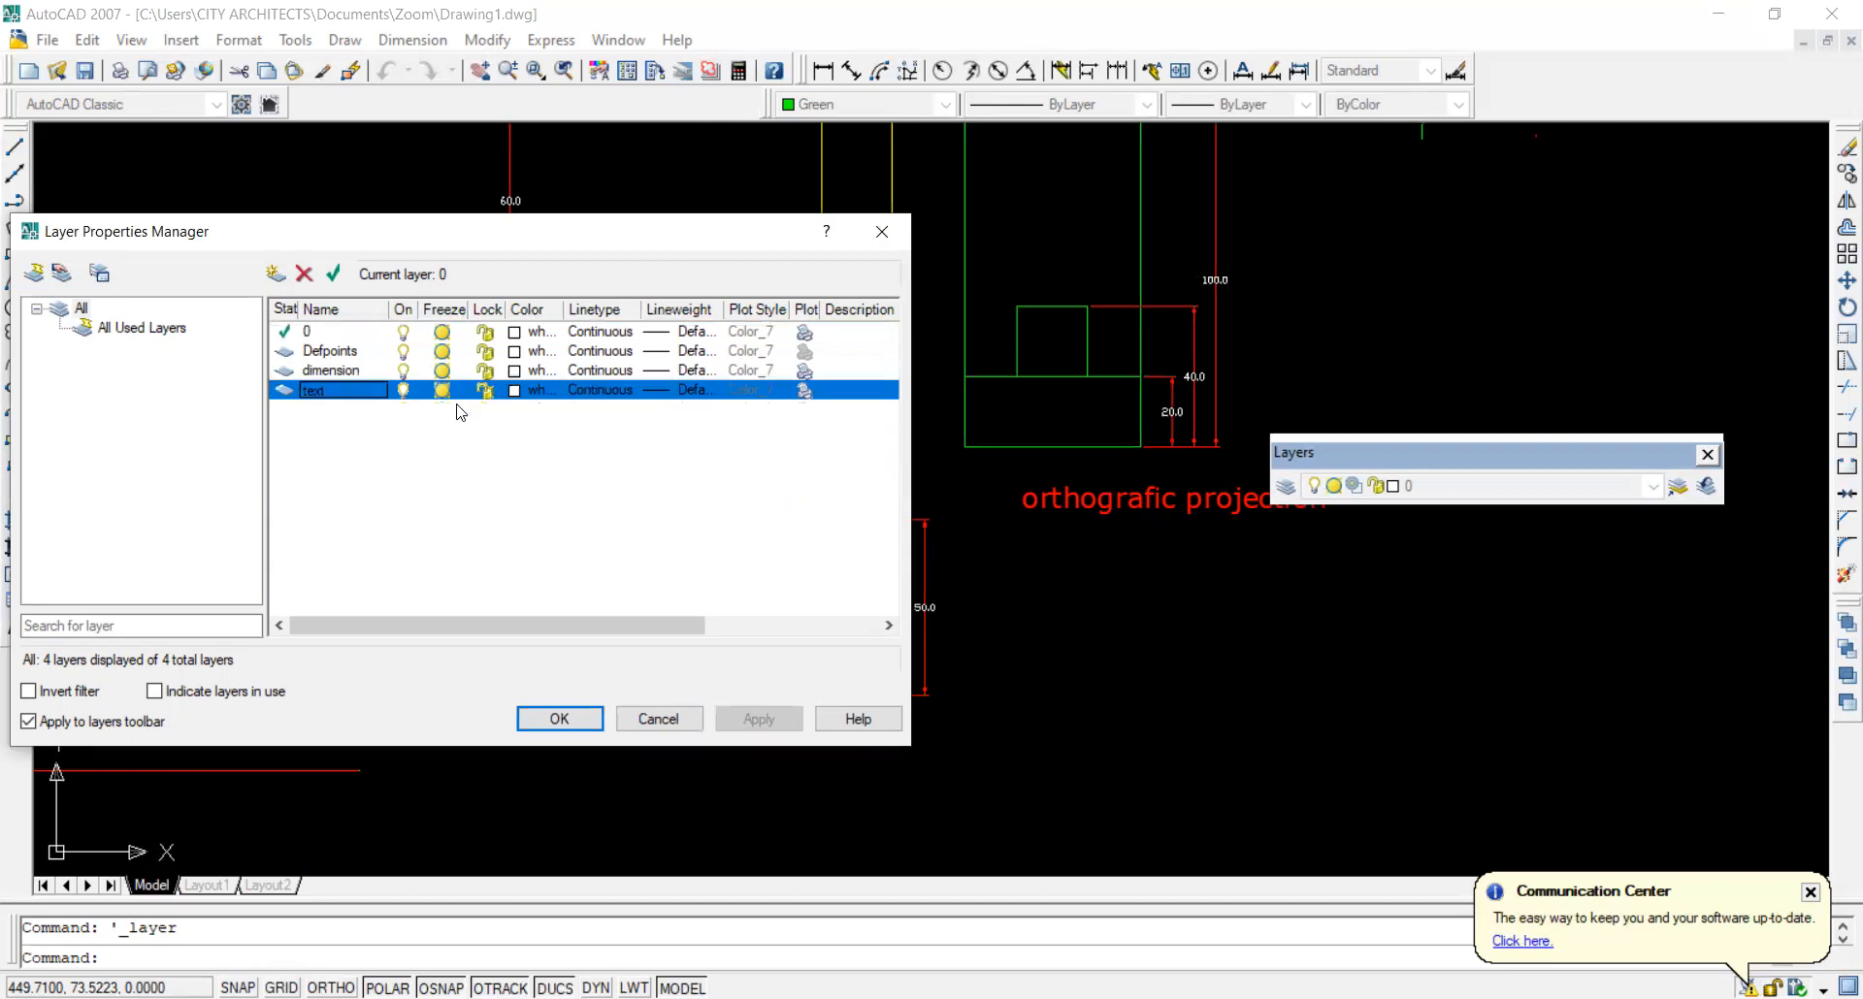
pyautogui.click(520, 393)
pyautogui.click(544, 393)
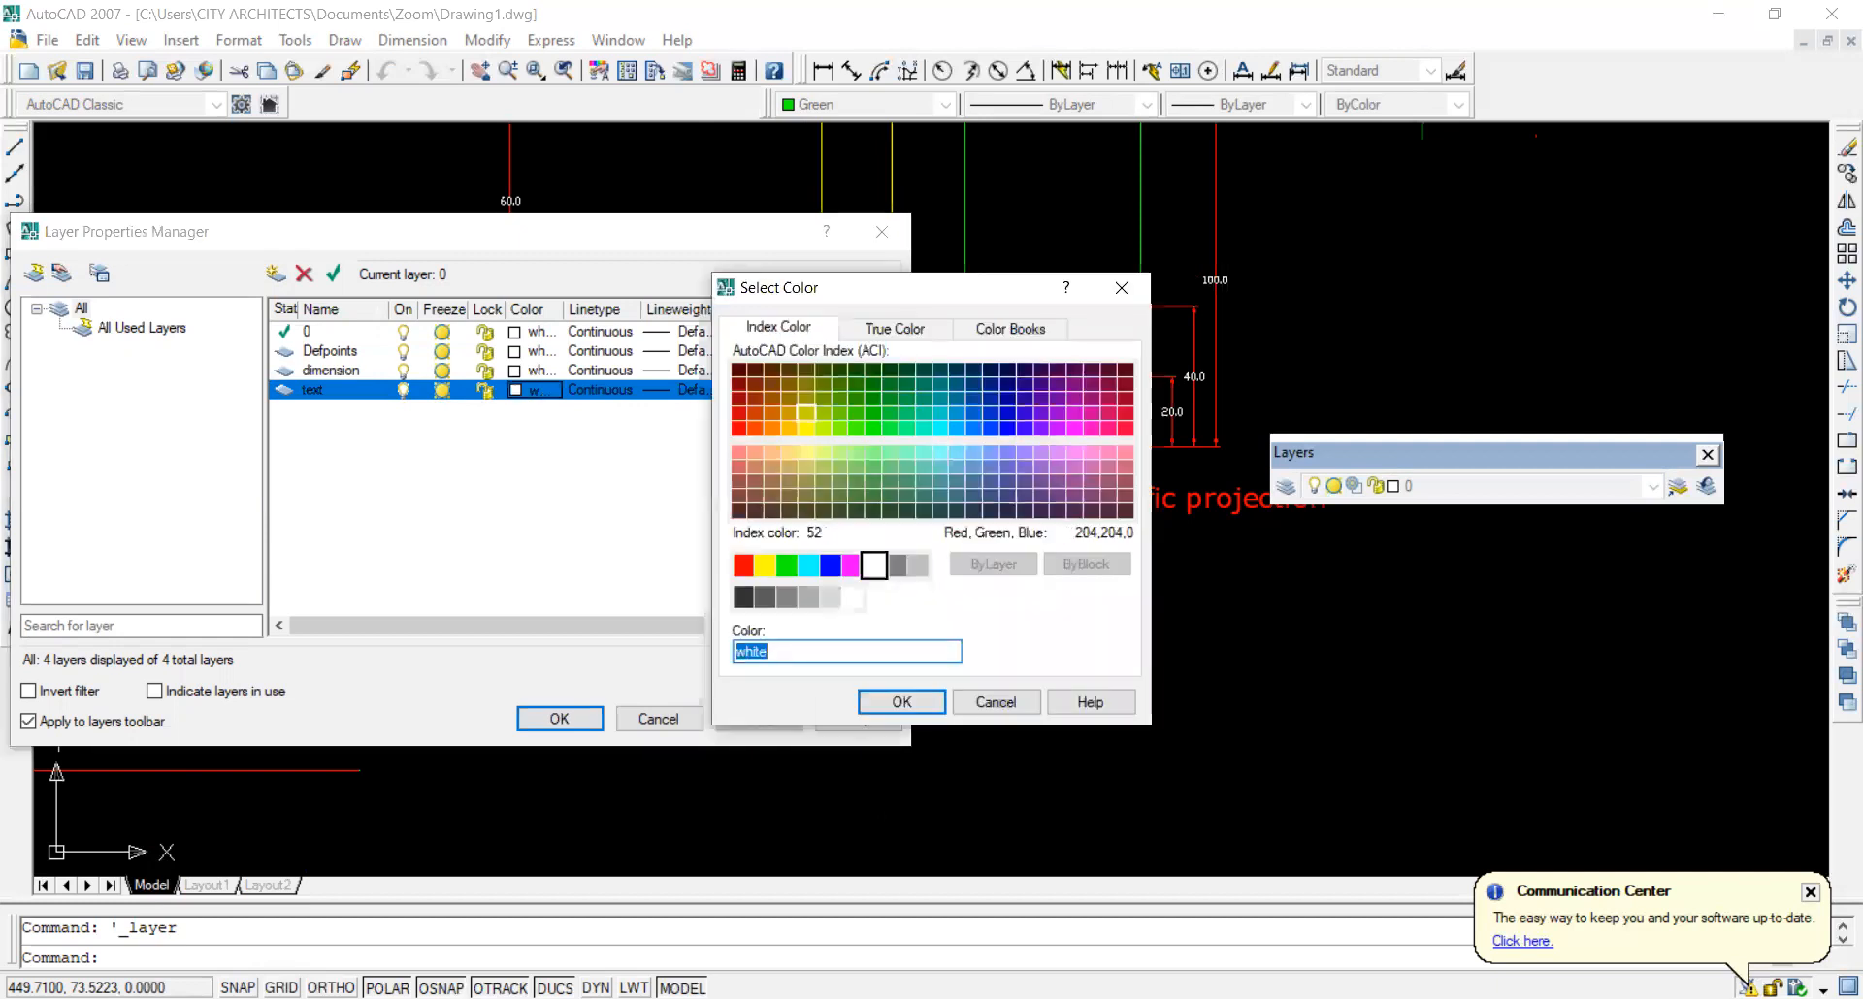
pyautogui.click(890, 398)
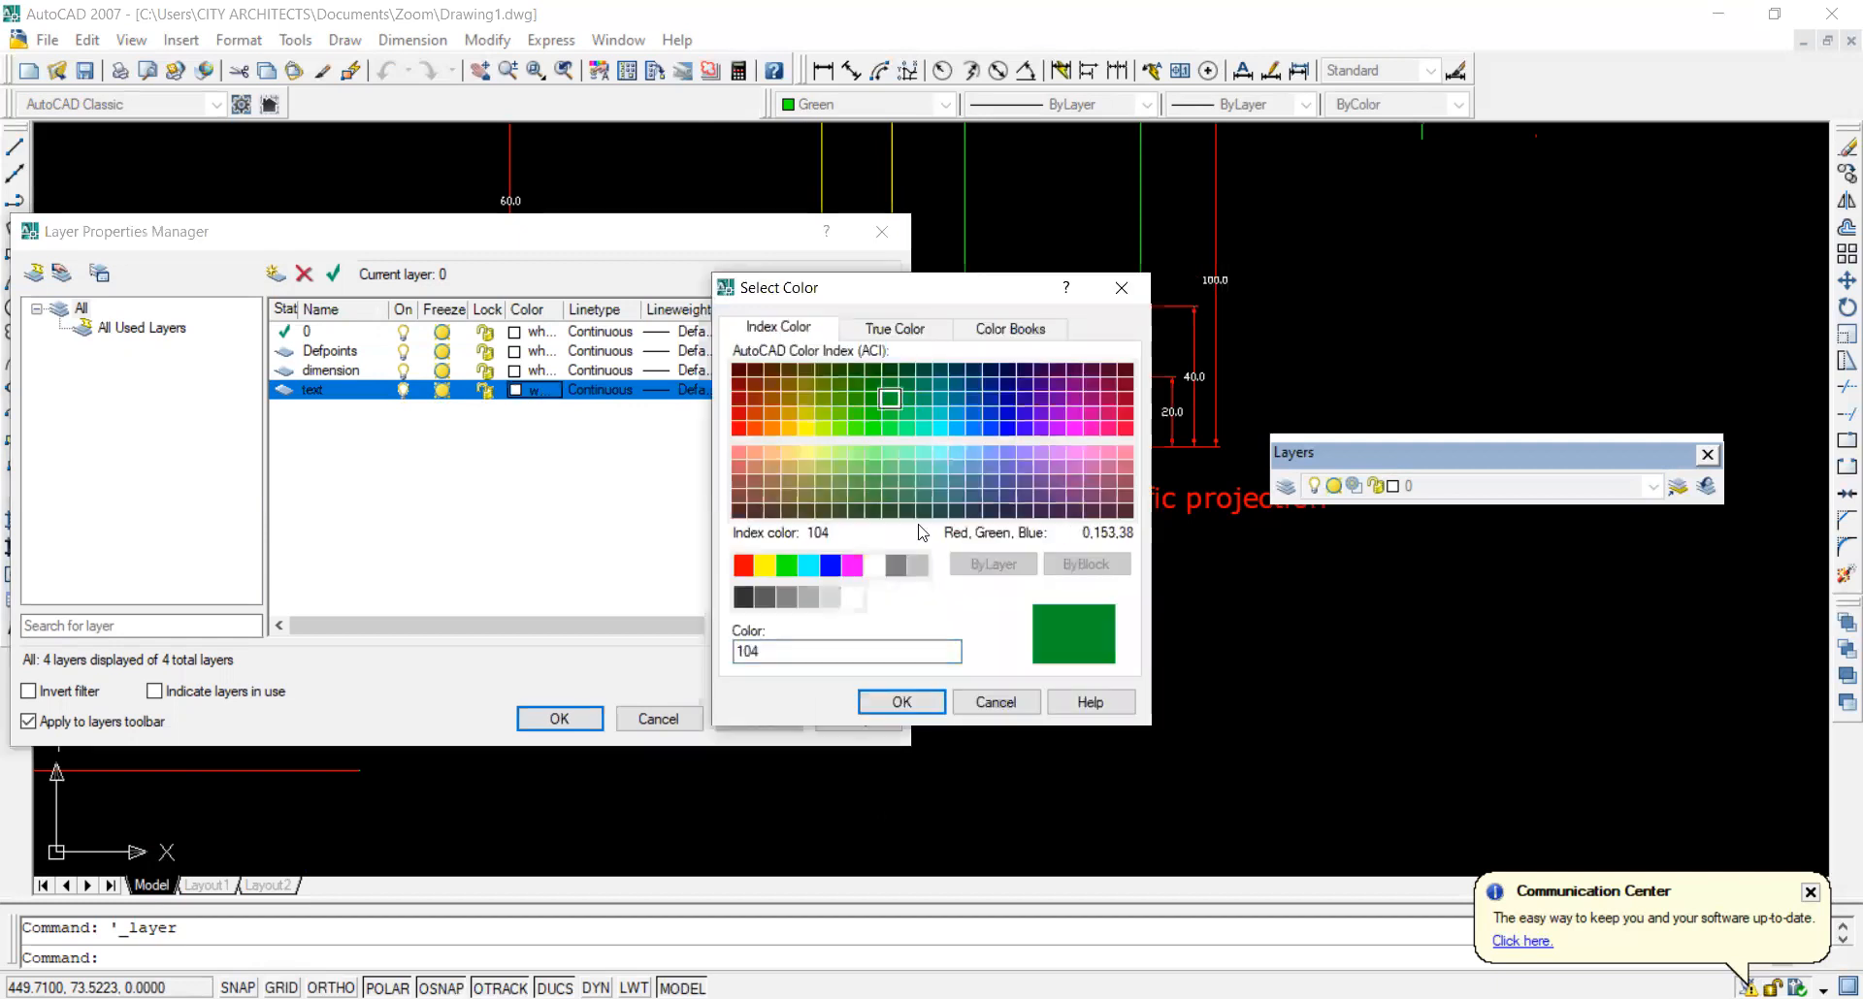
pyautogui.click(902, 701)
pyautogui.click(791, 713)
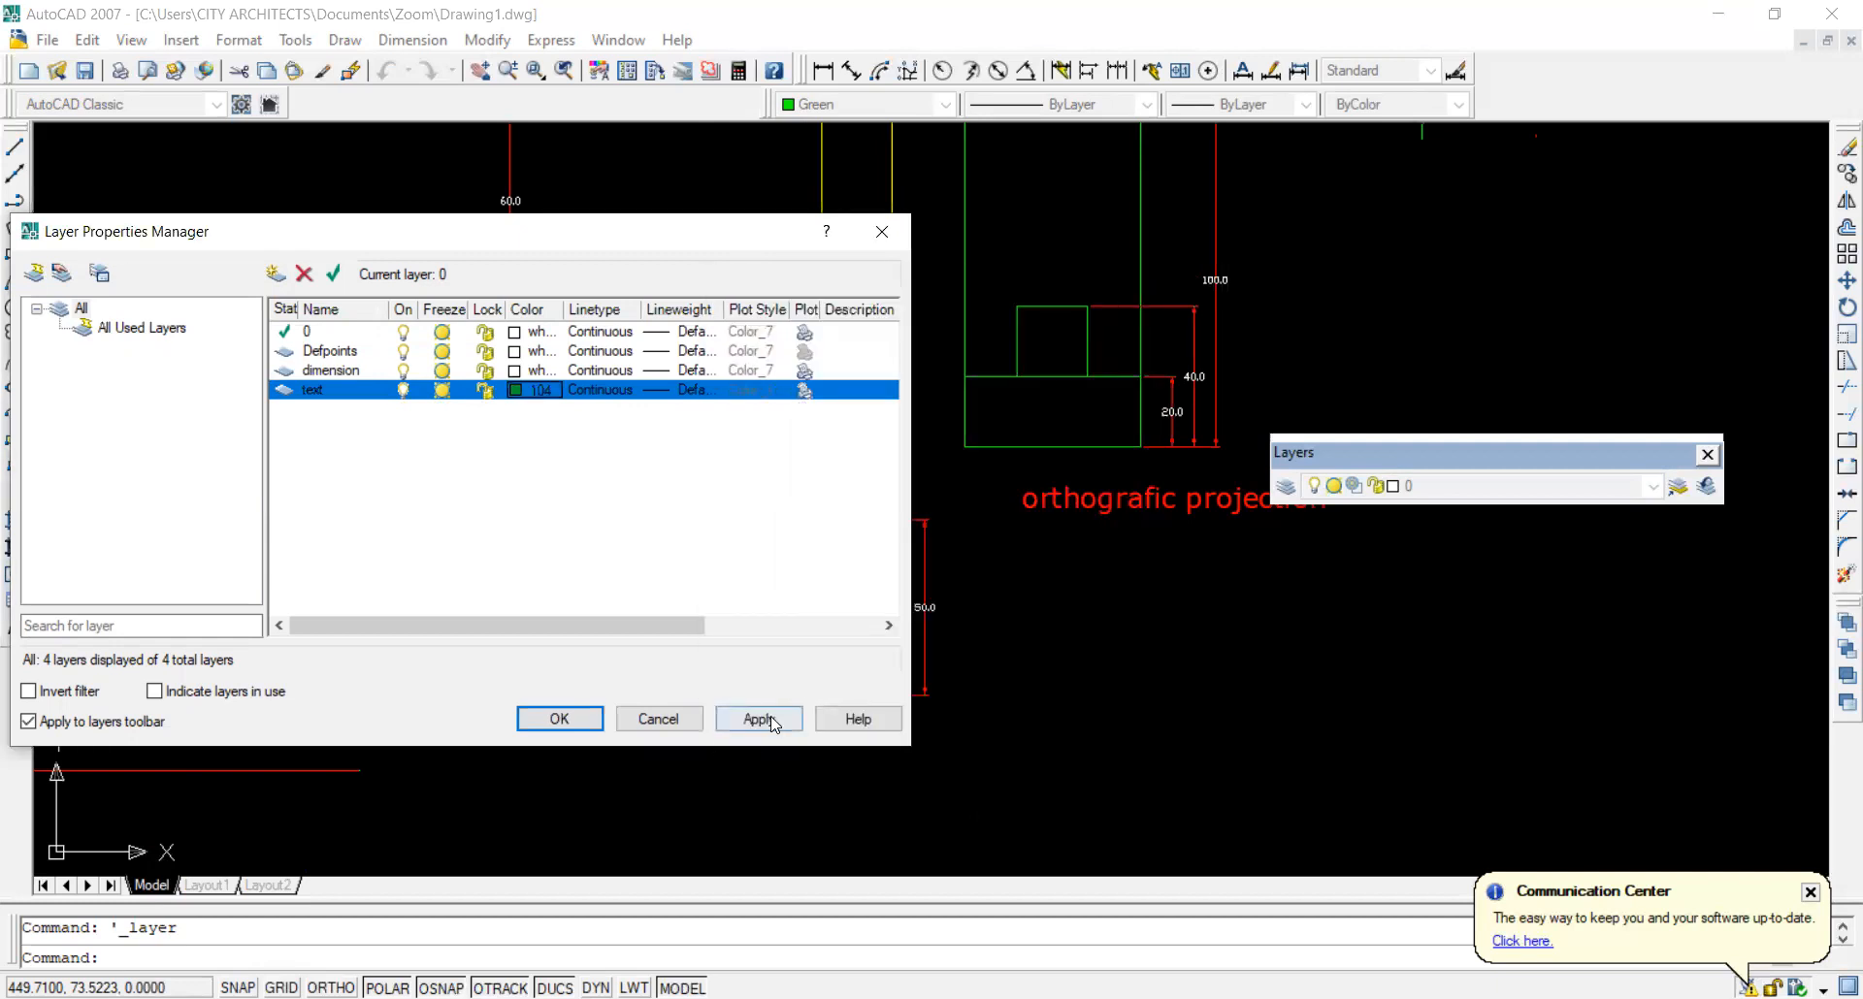
pyautogui.click(559, 718)
# Review the text layer's color in the Layer Properties Manager, then select the 40.0 dimension beside the side view to check its layer.
pyautogui.scroll(-2, 998, 623)
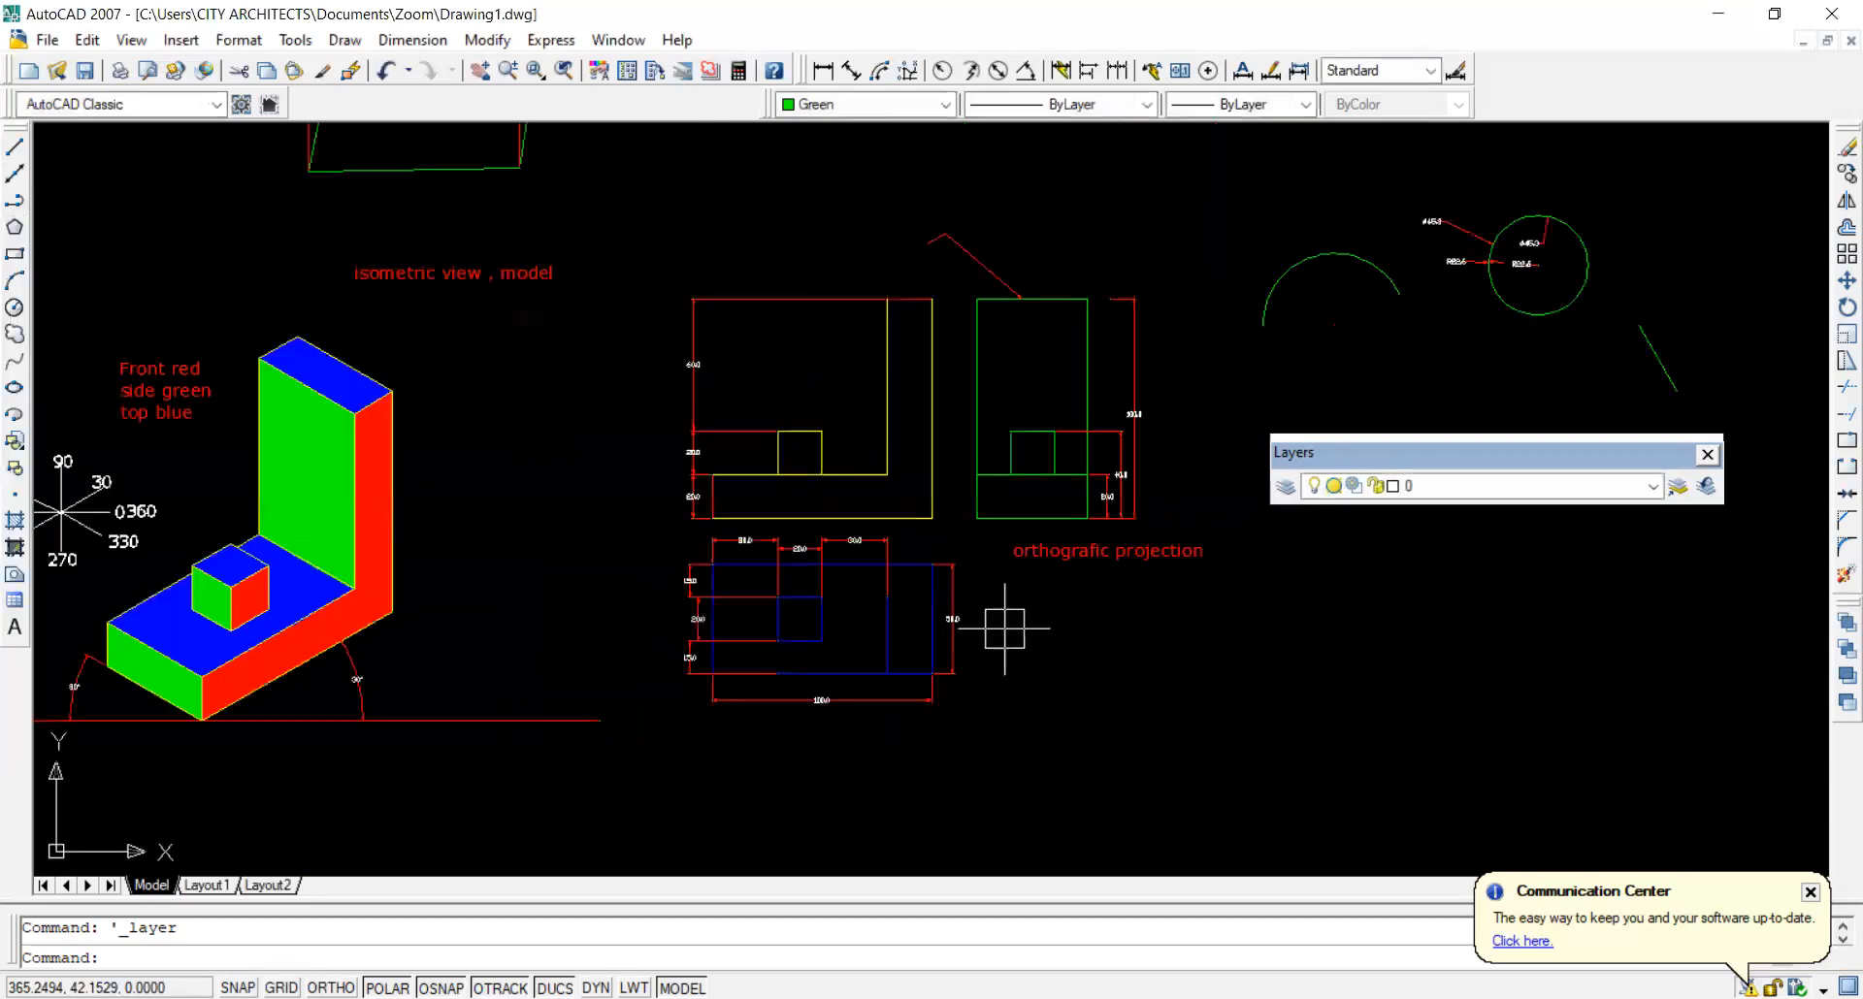
pyautogui.scroll(-2, 1014, 626)
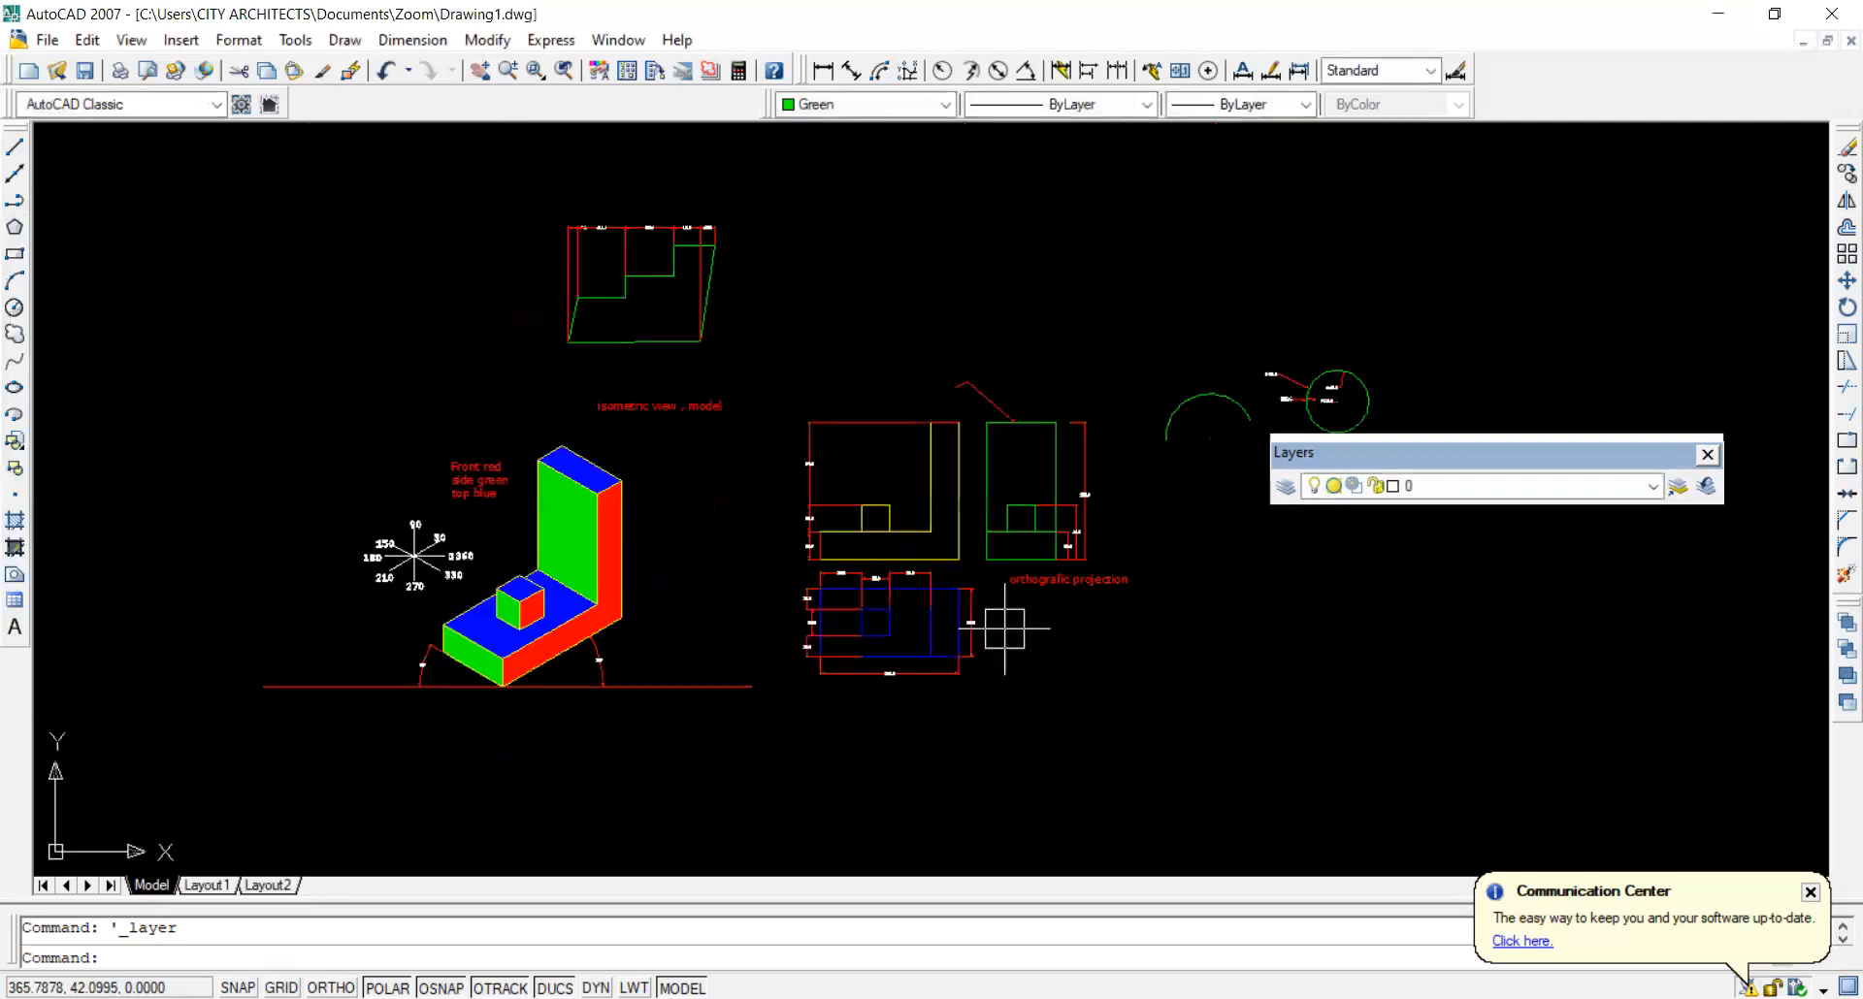
pyautogui.click(1285, 488)
pyautogui.click(442, 391)
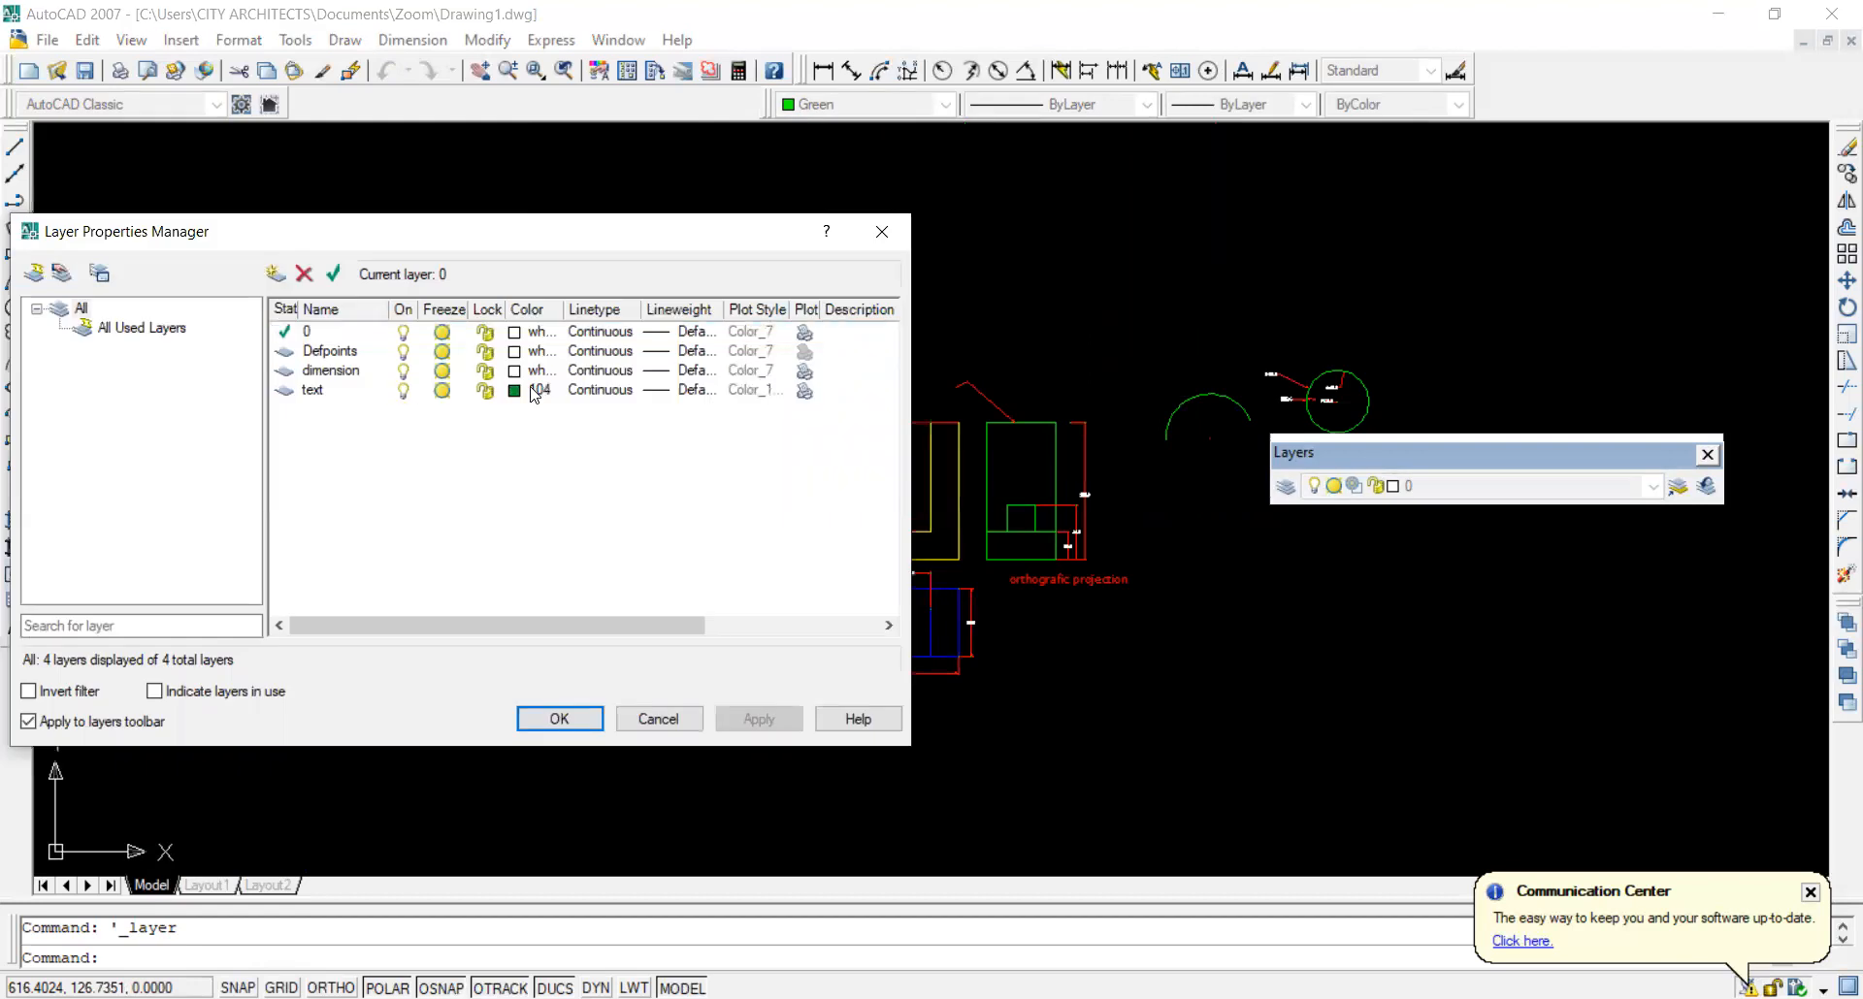
pyautogui.click(442, 391)
pyautogui.click(680, 719)
pyautogui.click(1077, 534)
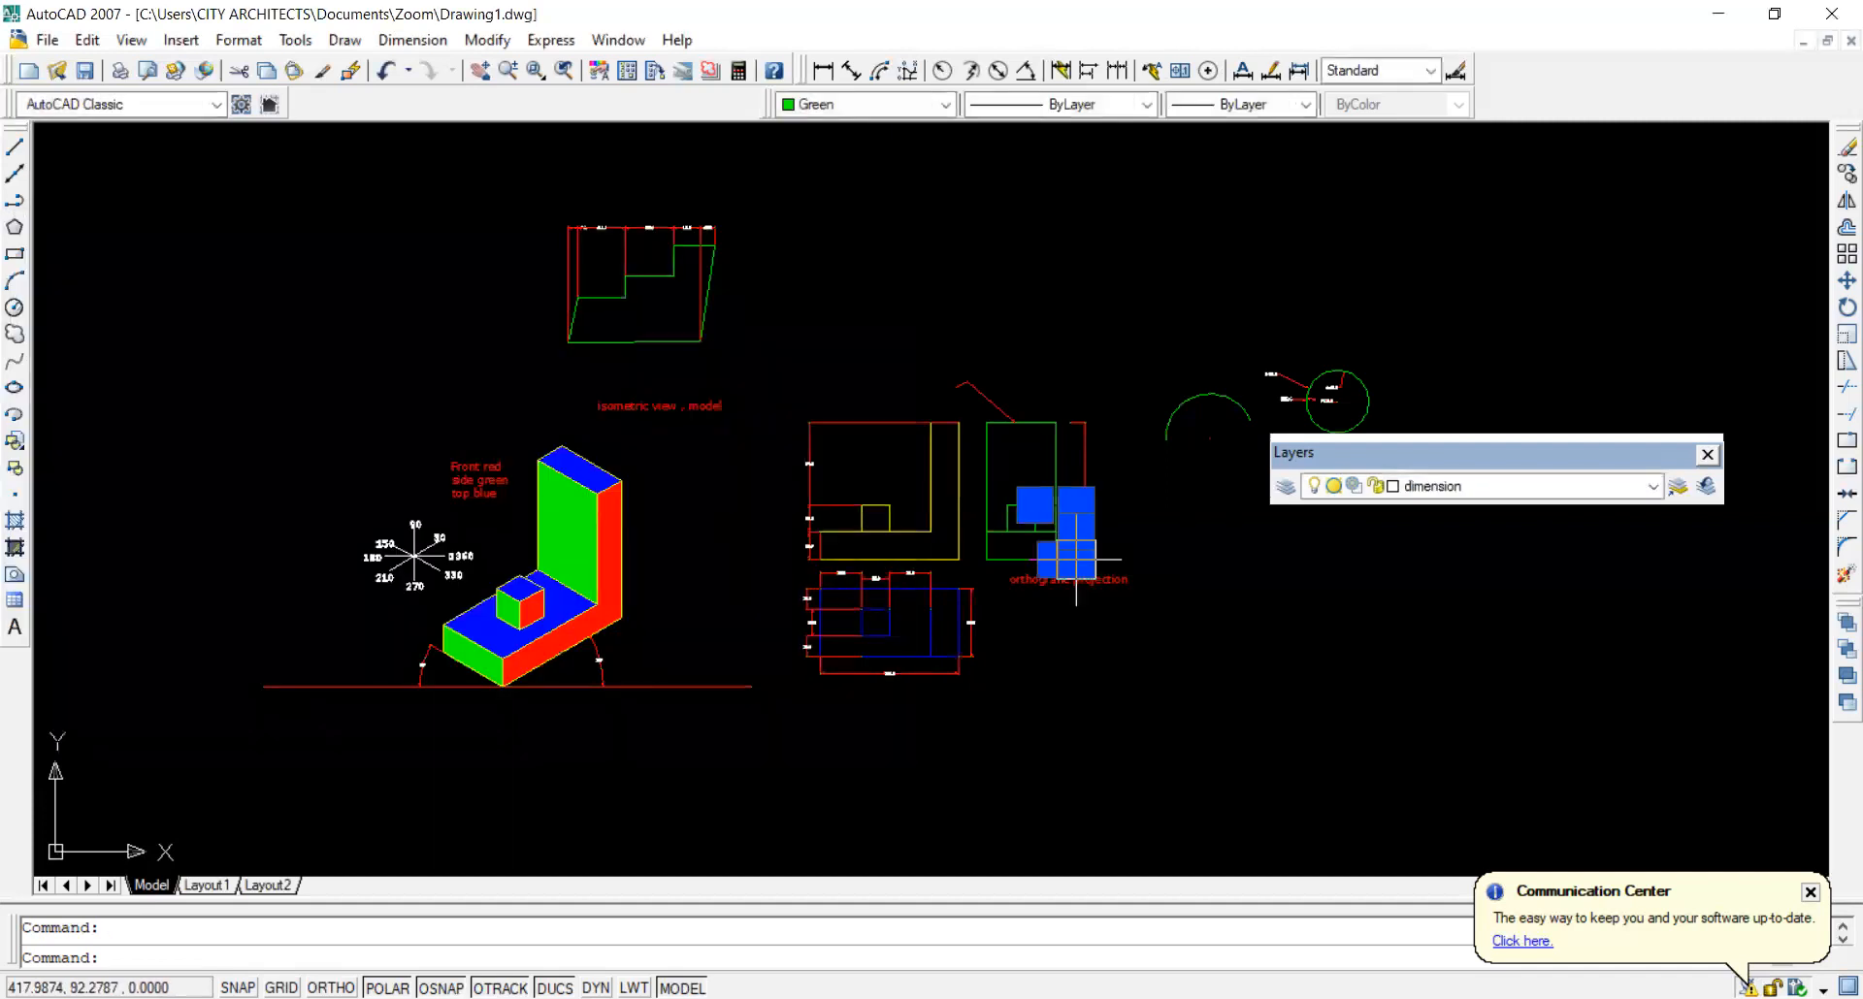
# Check the dimension layer's color setting in the Layer Properties Manager, then close it and clear the dimension selection.
pyautogui.scroll(3, 1222, 590)
pyautogui.click(1284, 486)
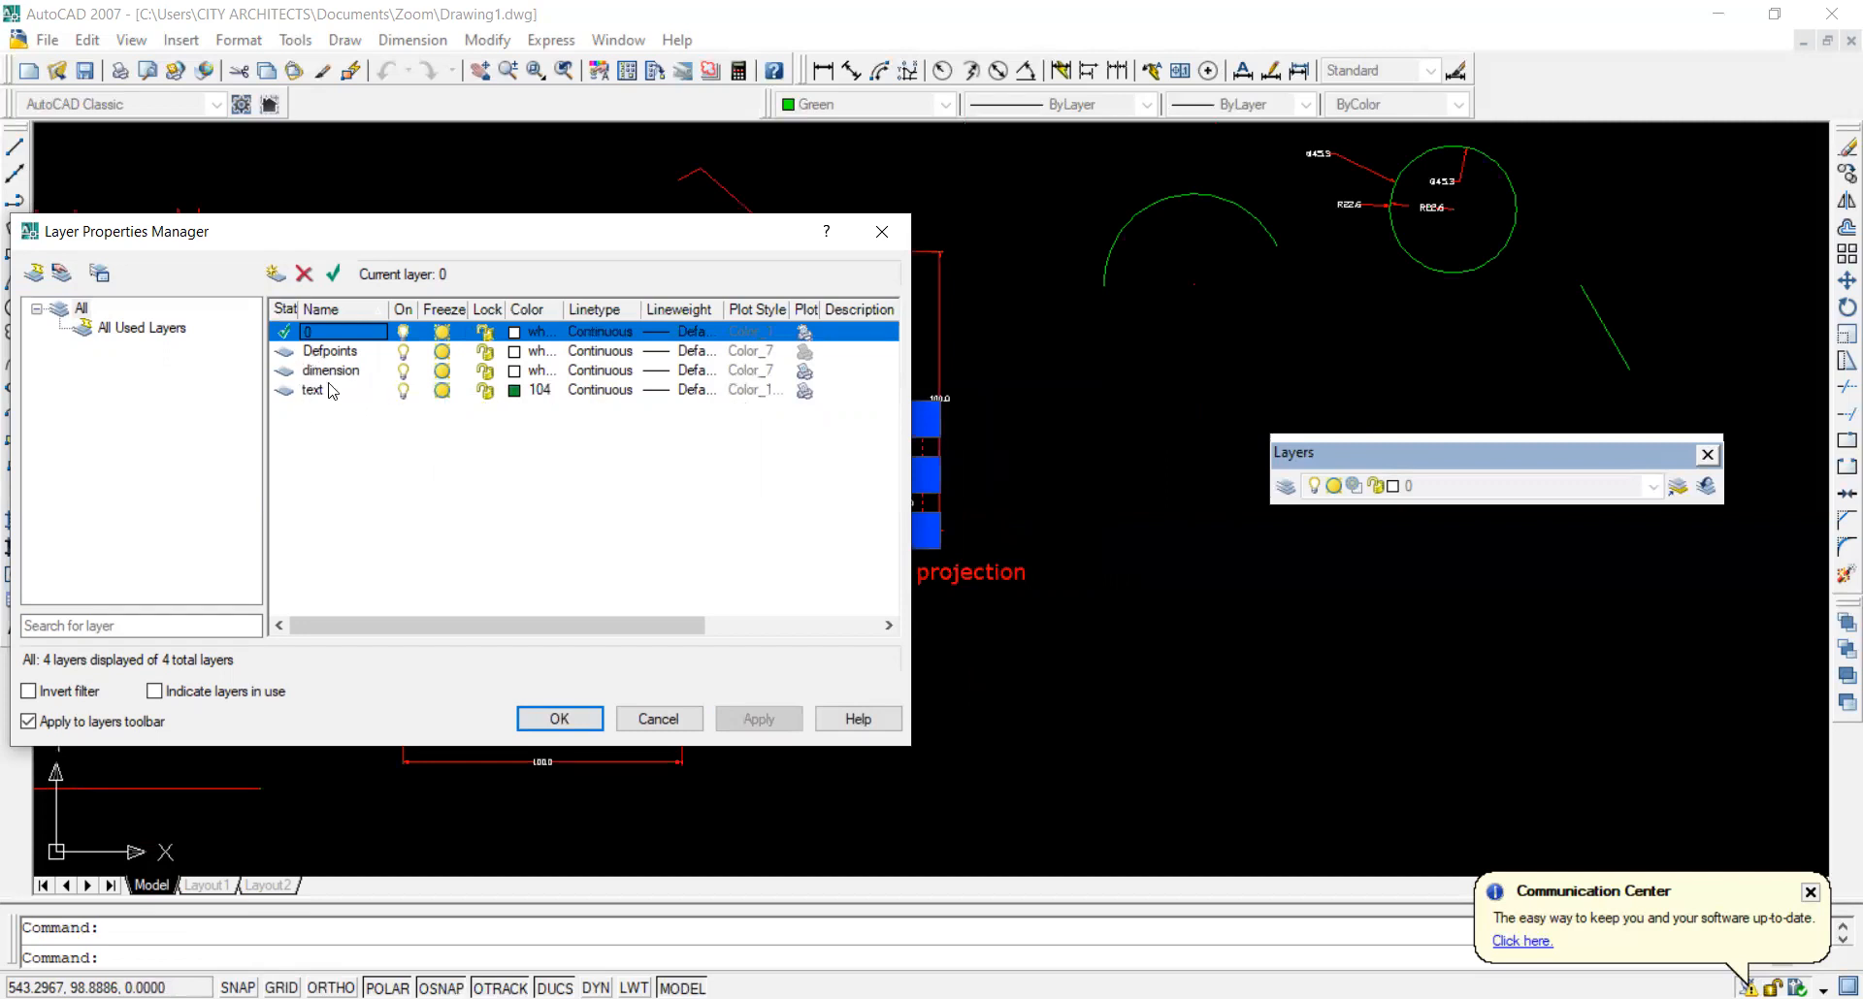
pyautogui.click(517, 371)
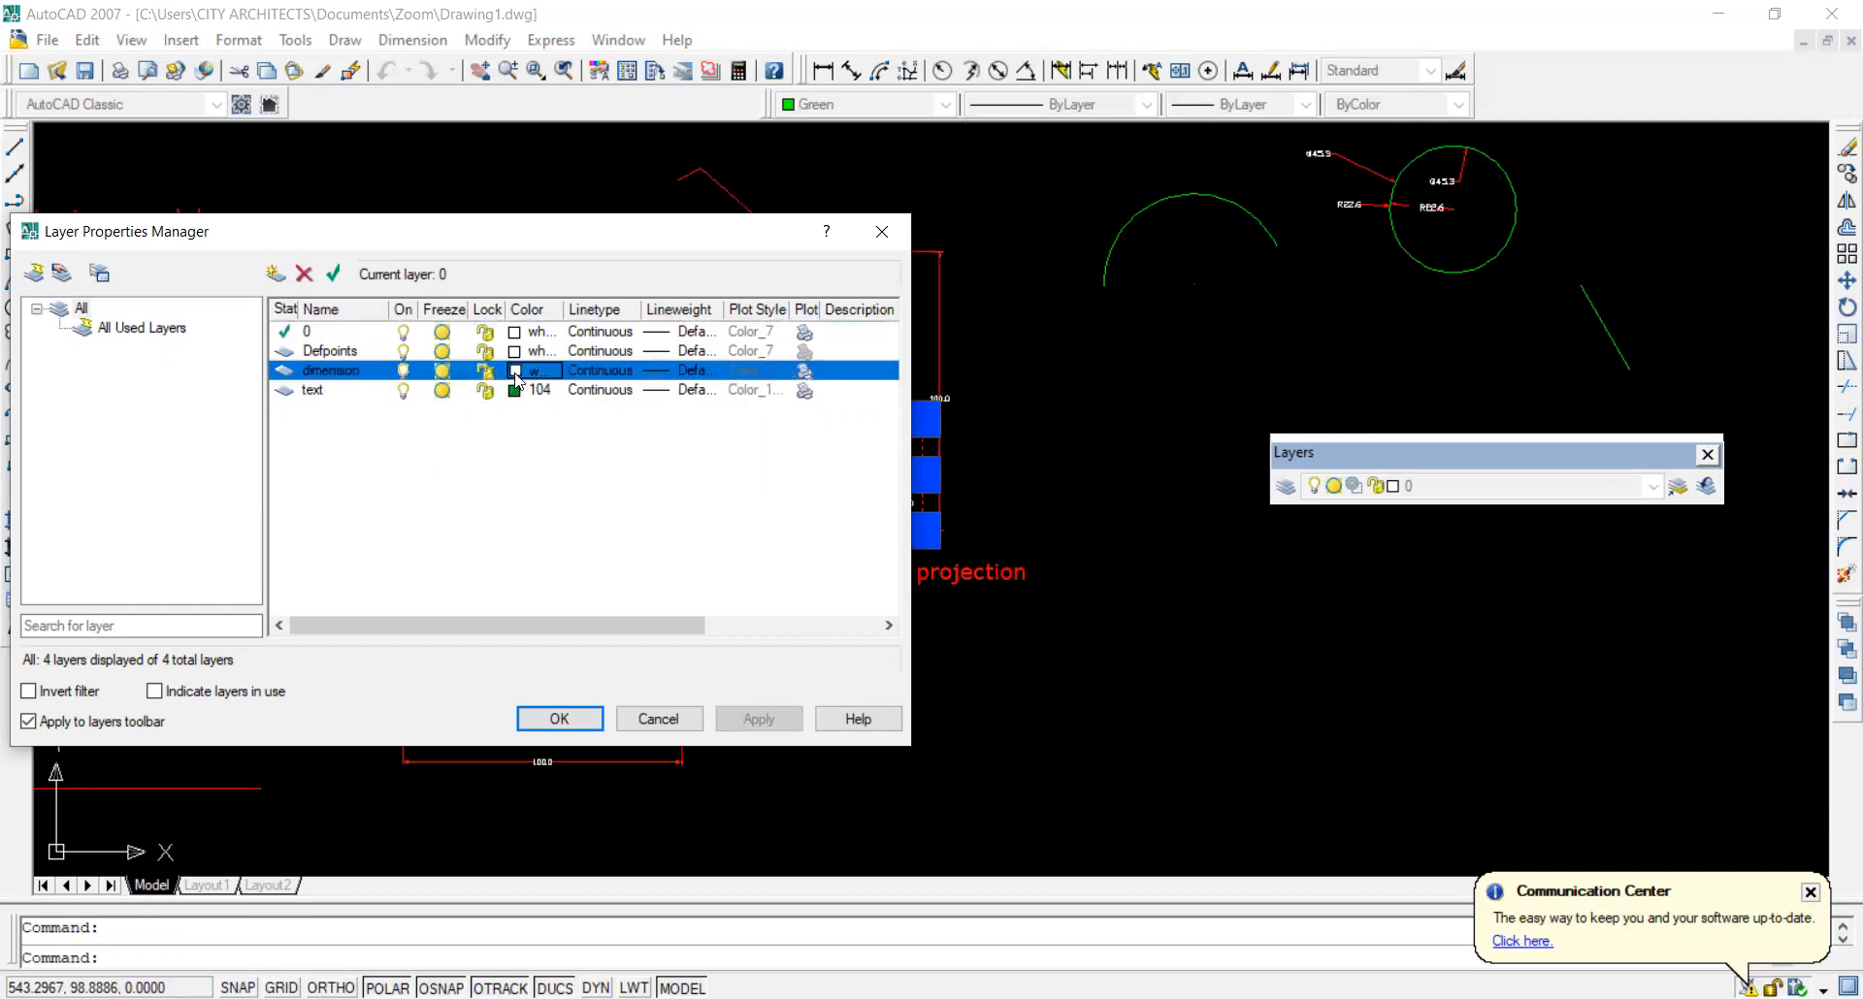
pyautogui.click(965, 706)
pyautogui.press('Escape')
pyautogui.scroll(2, 923, 631)
pyautogui.scroll(-3, 887, 428)
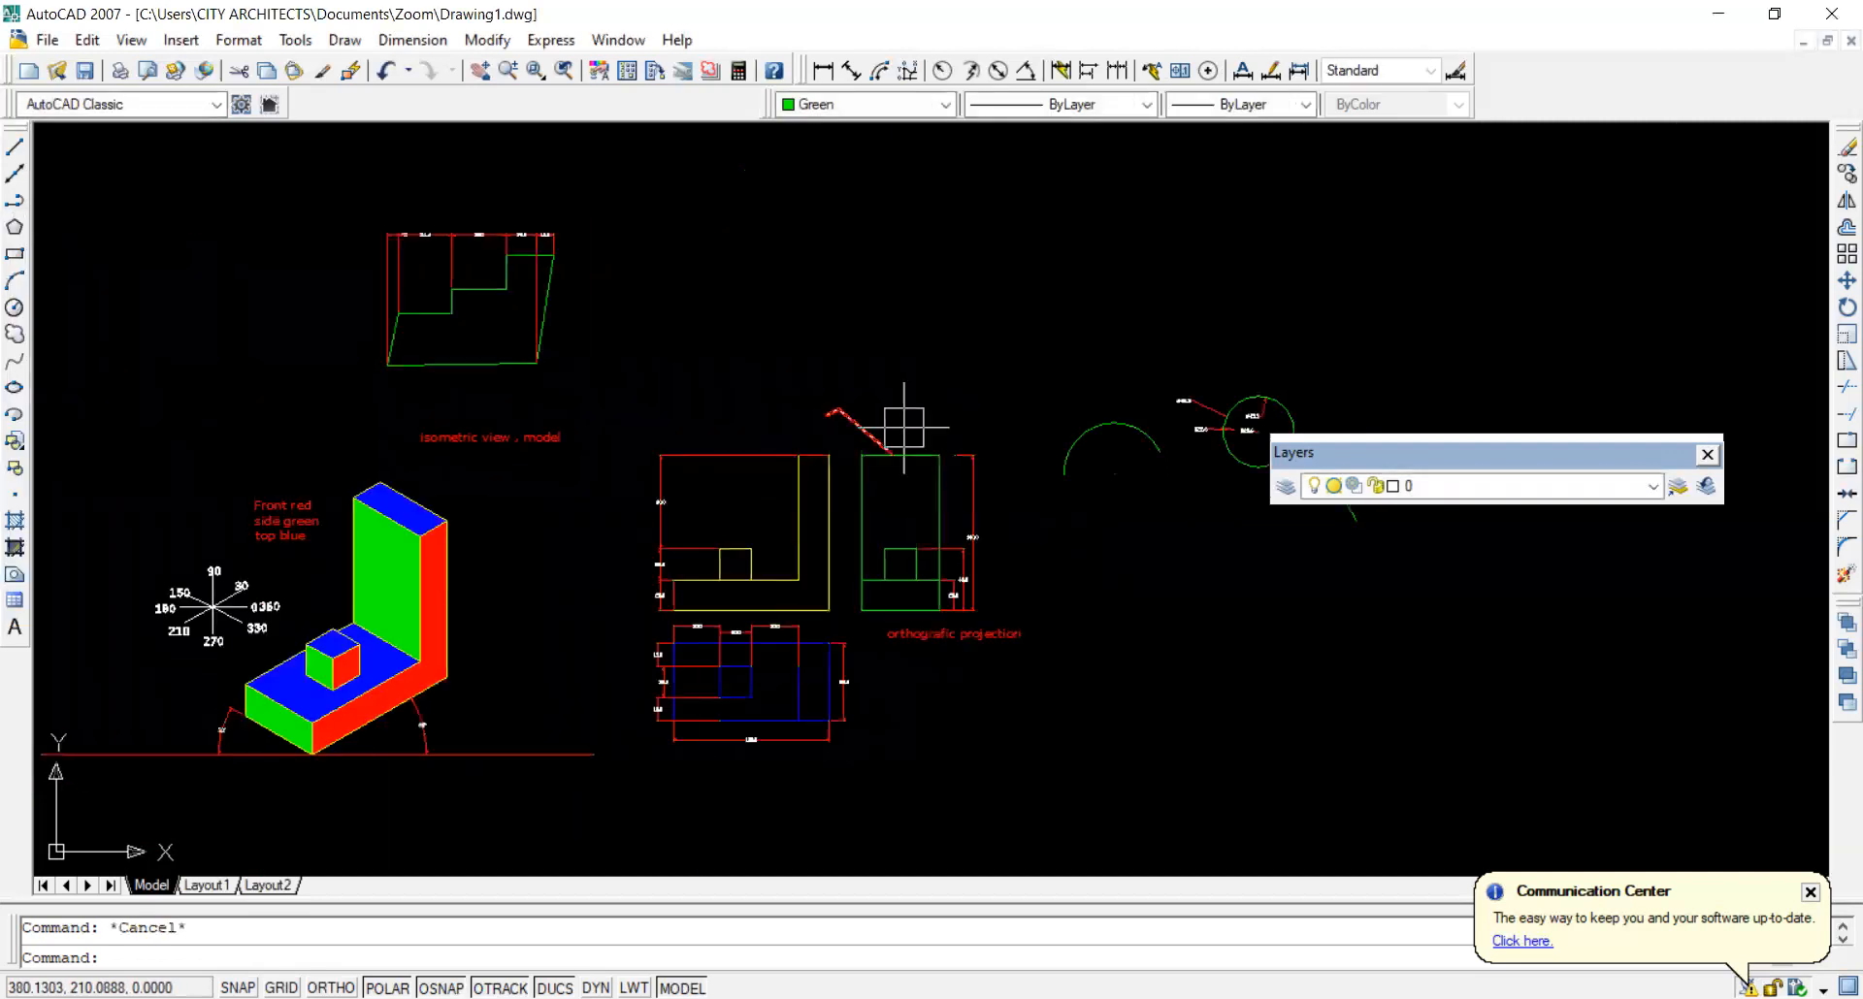
# Browse the loaded linetypes and the acad.lin linetypes available for the text layer, and cancel the linetype selection.
pyautogui.scroll(3, 897, 473)
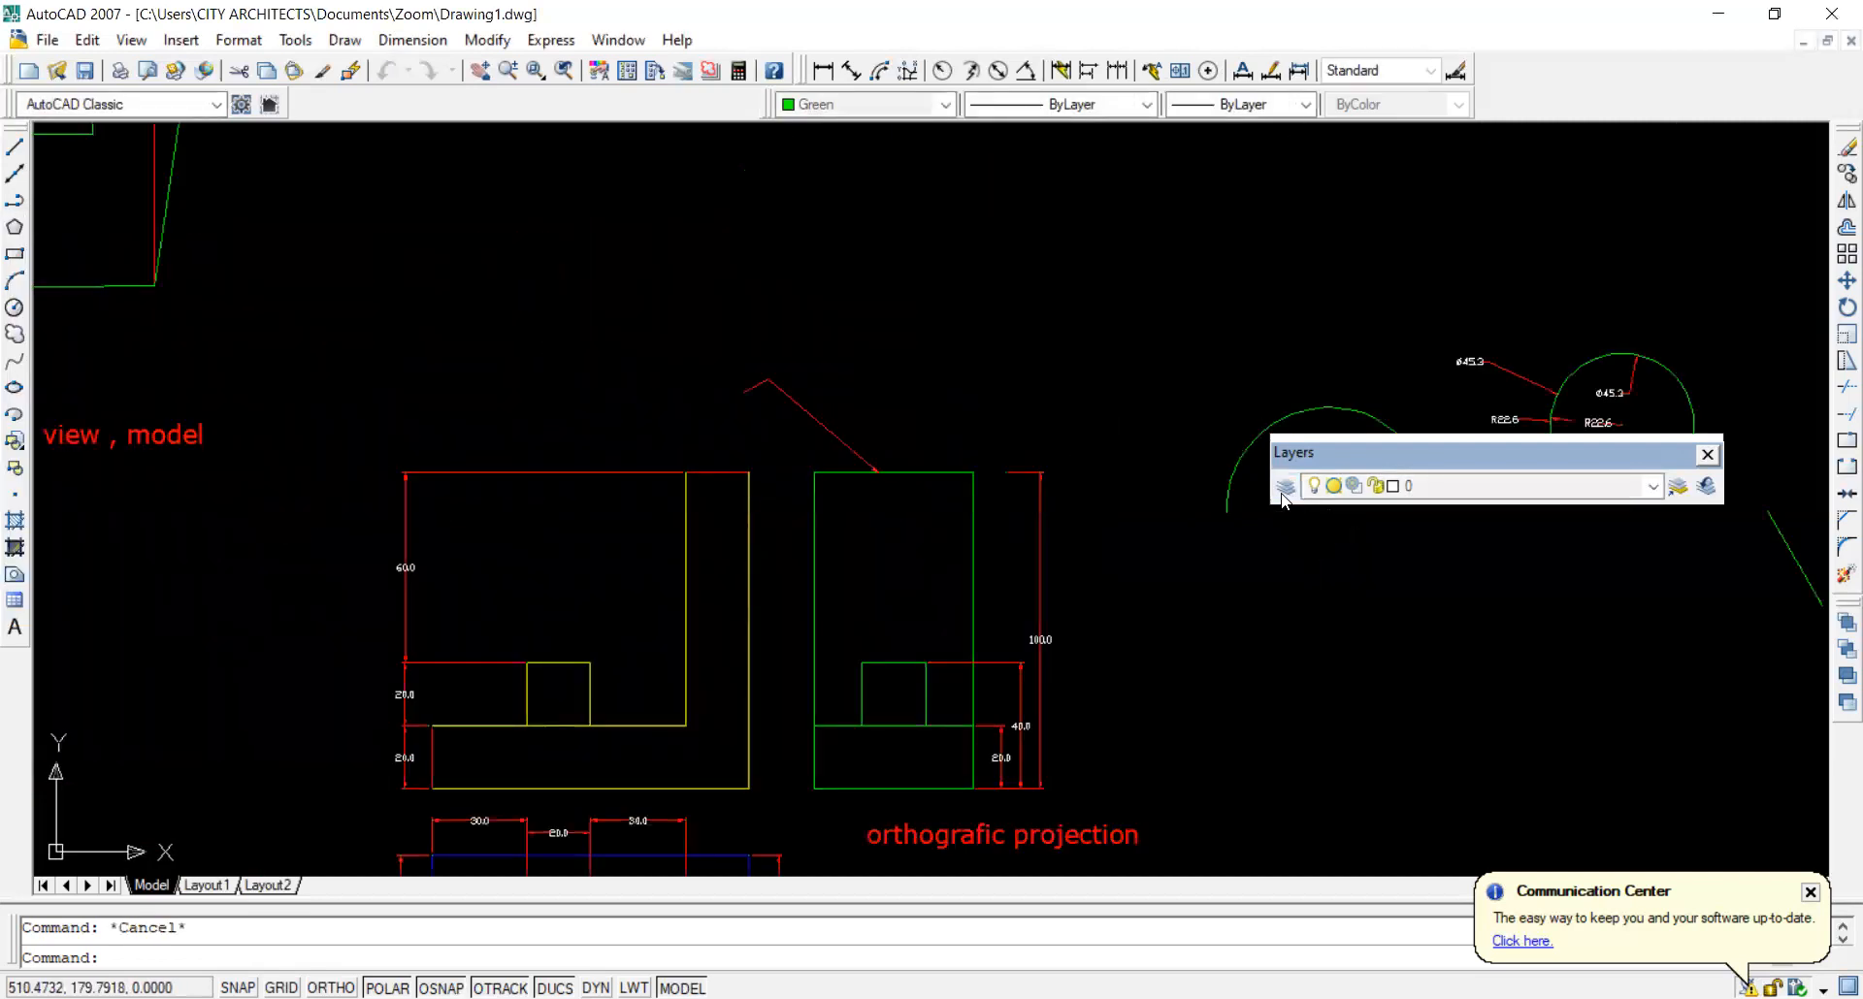
pyautogui.click(1285, 486)
pyautogui.click(601, 391)
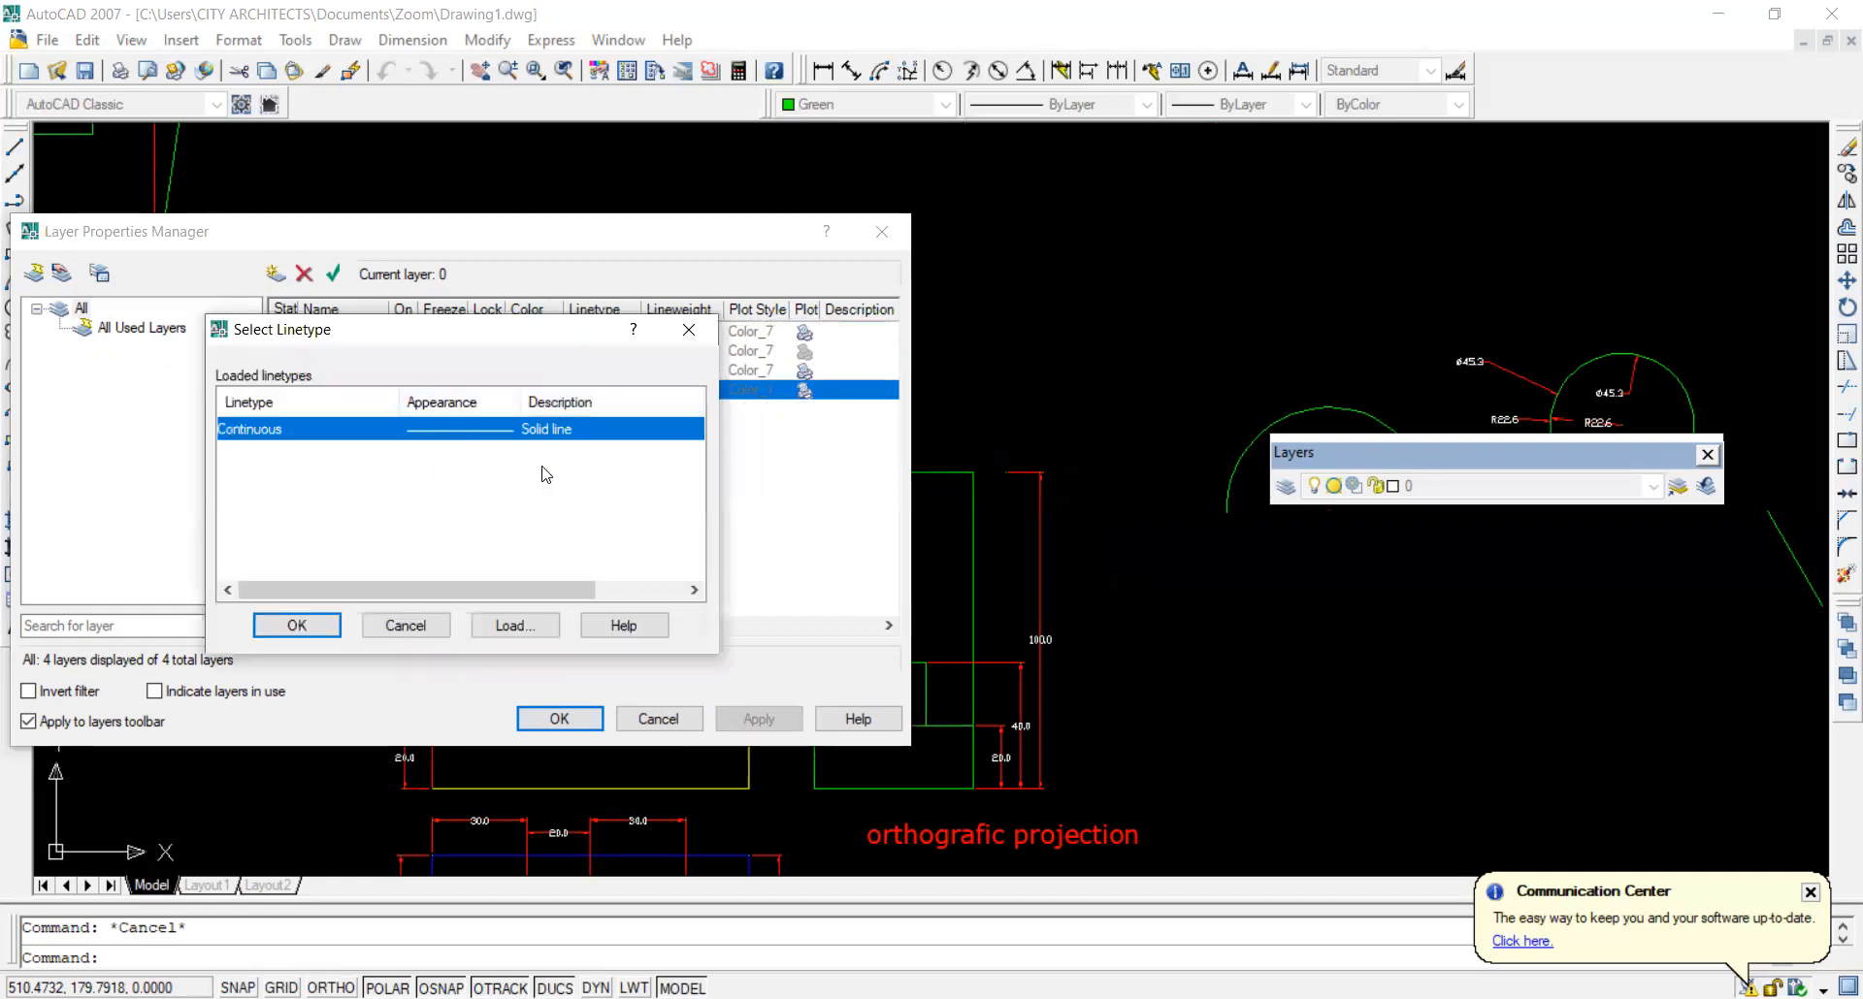
pyautogui.click(514, 626)
pyautogui.click(946, 485)
pyautogui.press('Up')
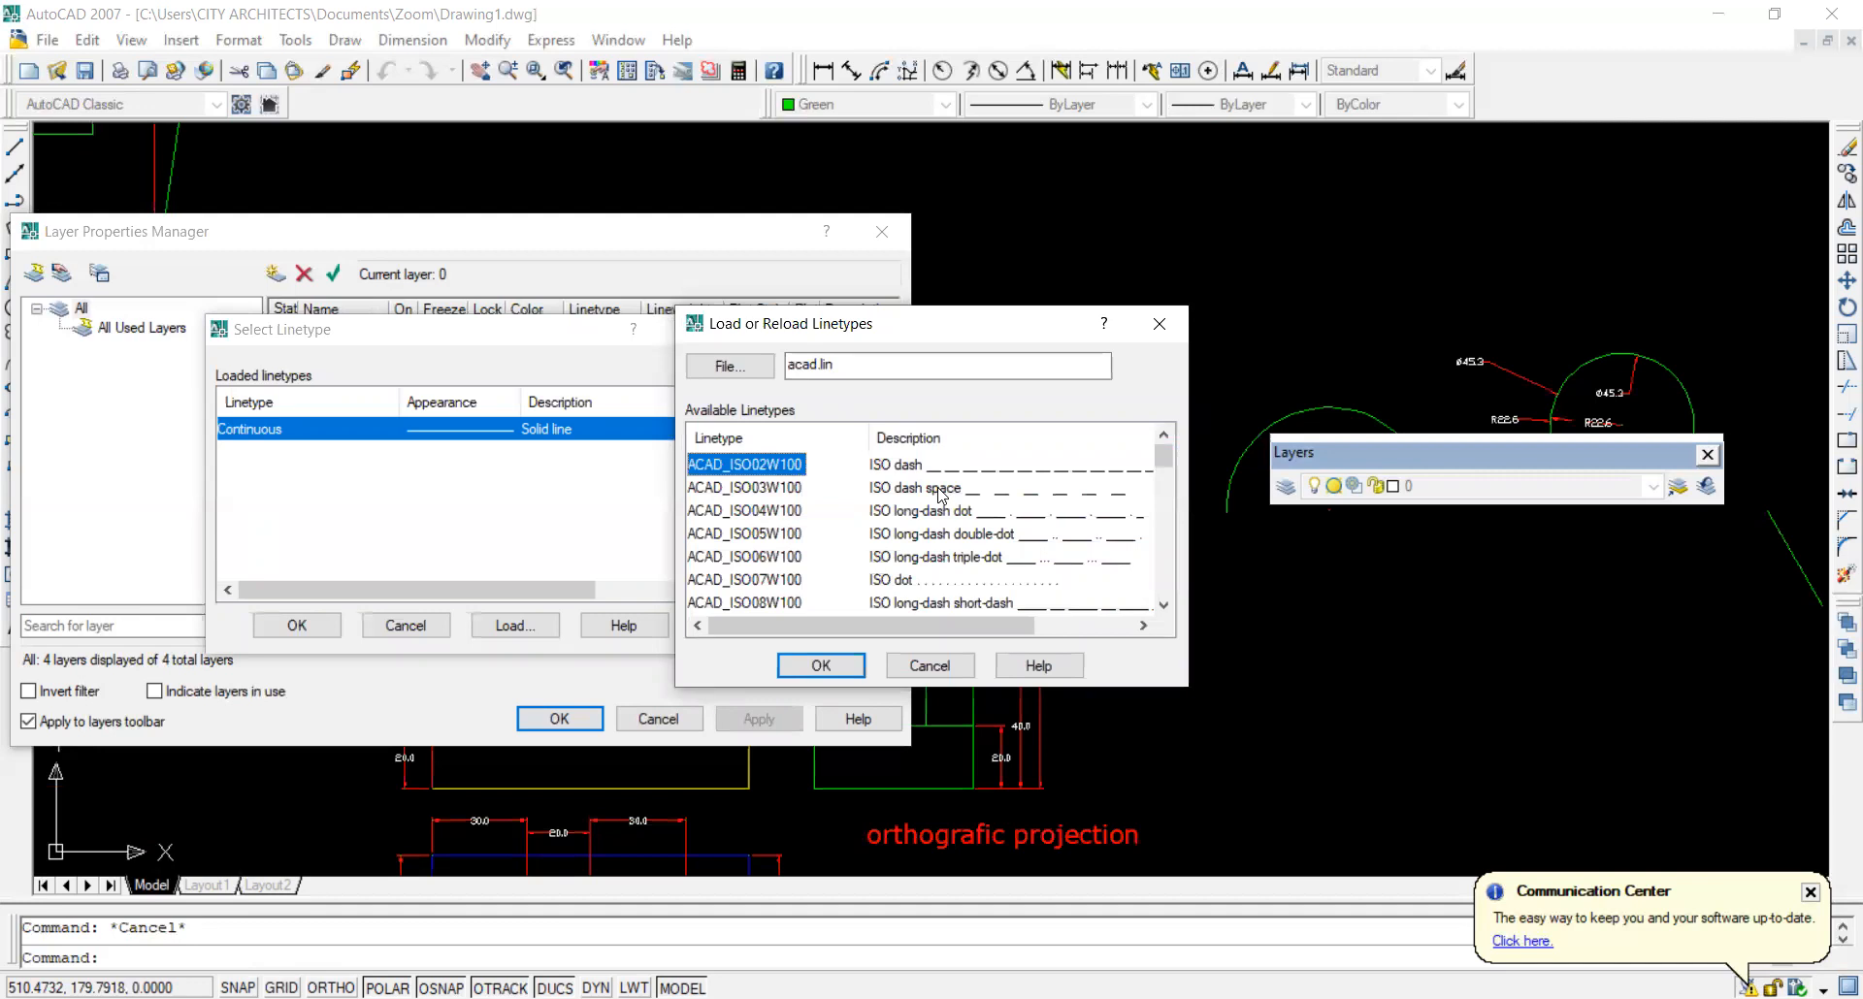
pyautogui.click(937, 667)
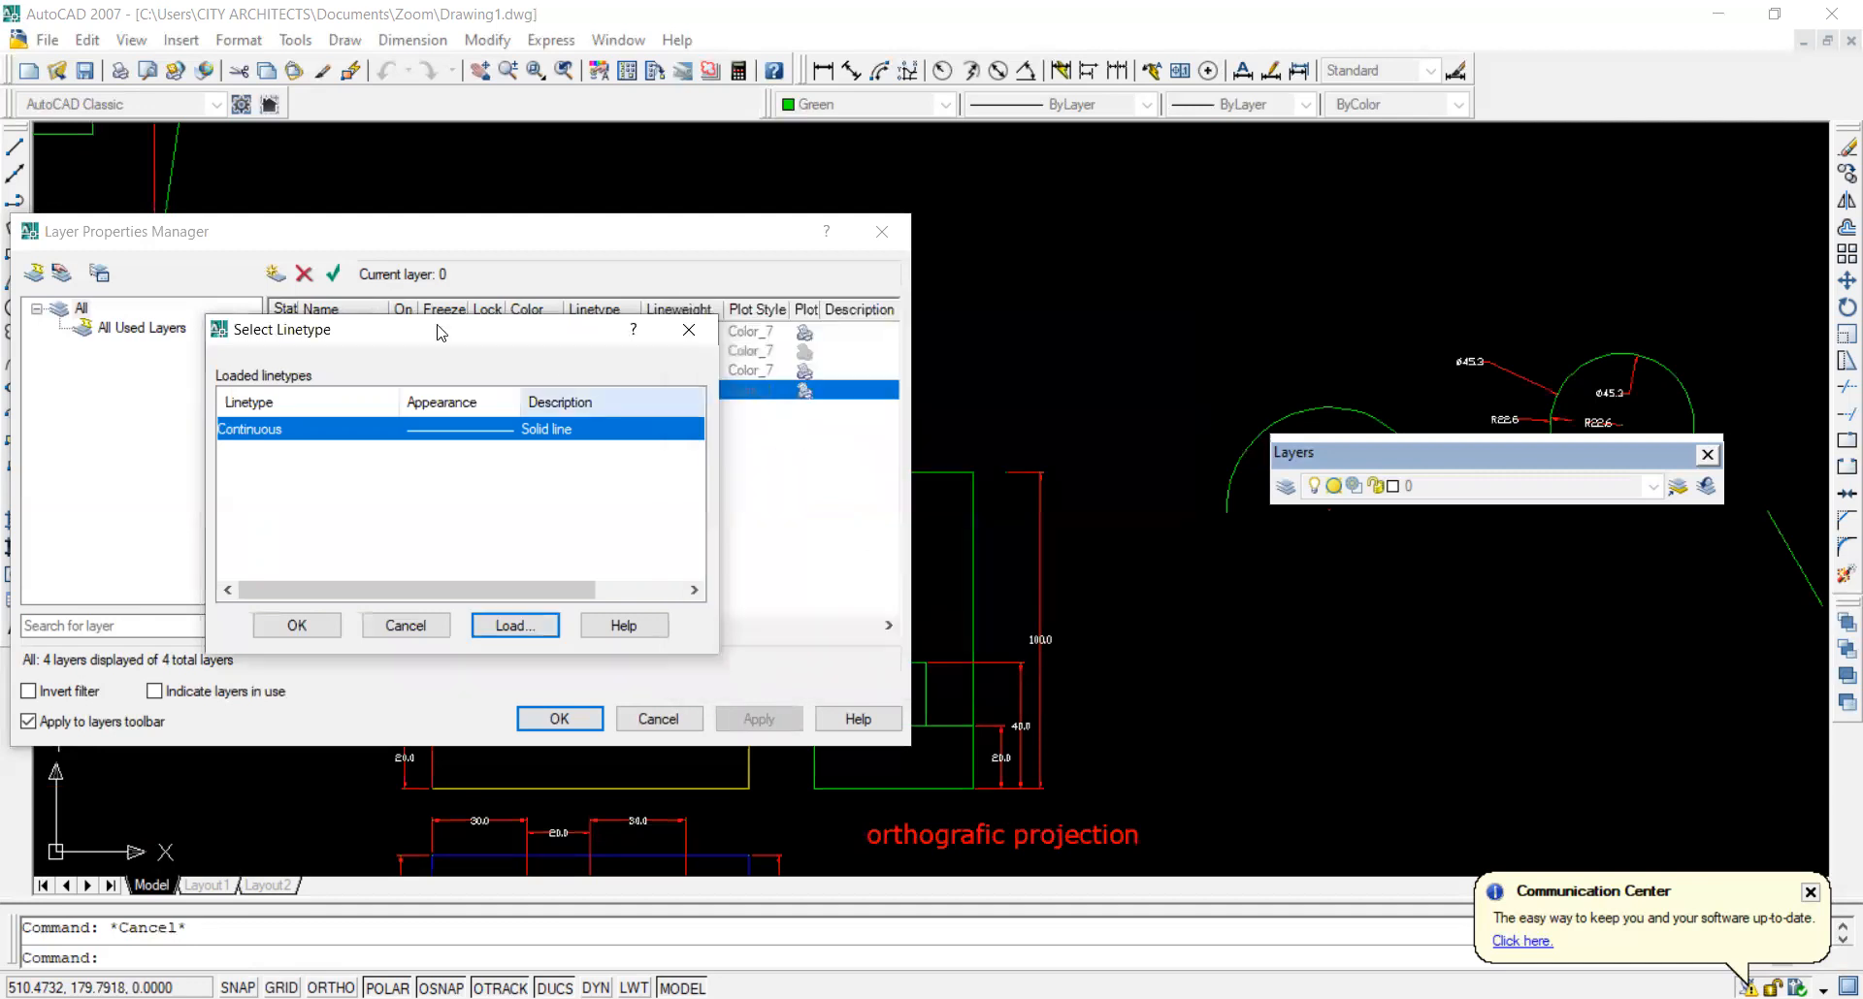
pyautogui.moveTo(404, 626); pyautogui.dragTo(642, 408)
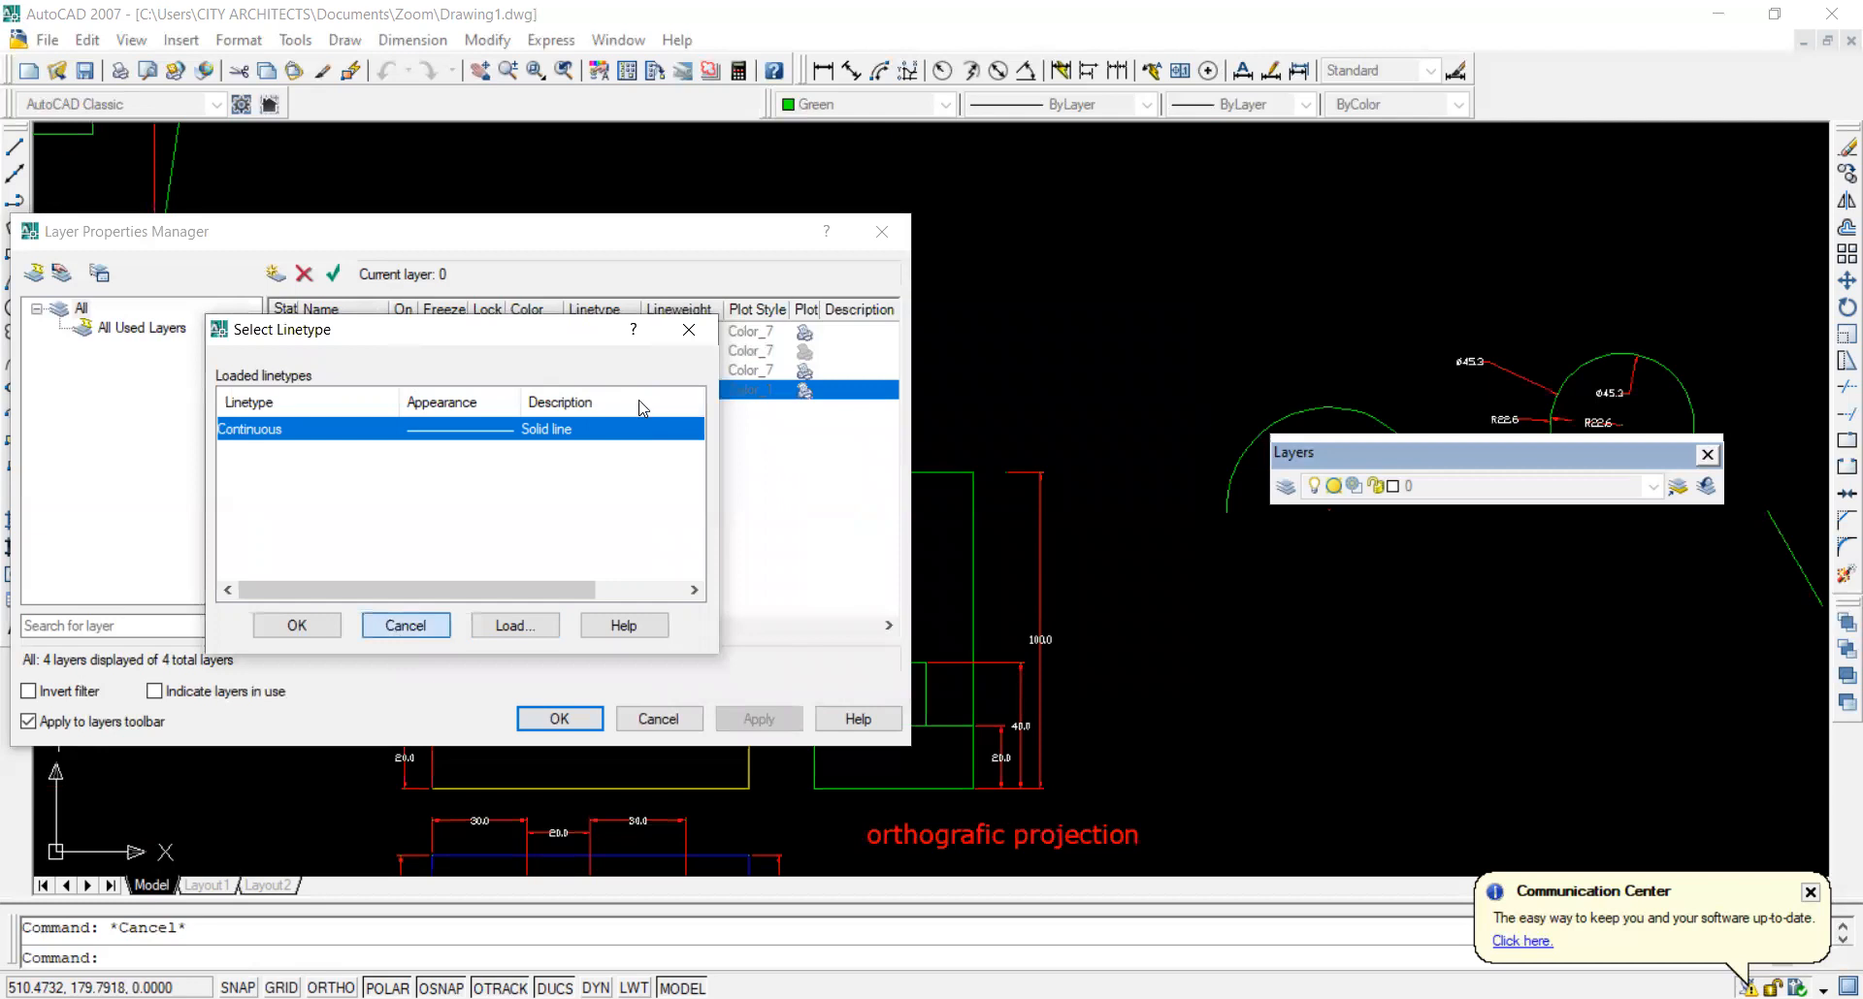
pyautogui.press('Escape')
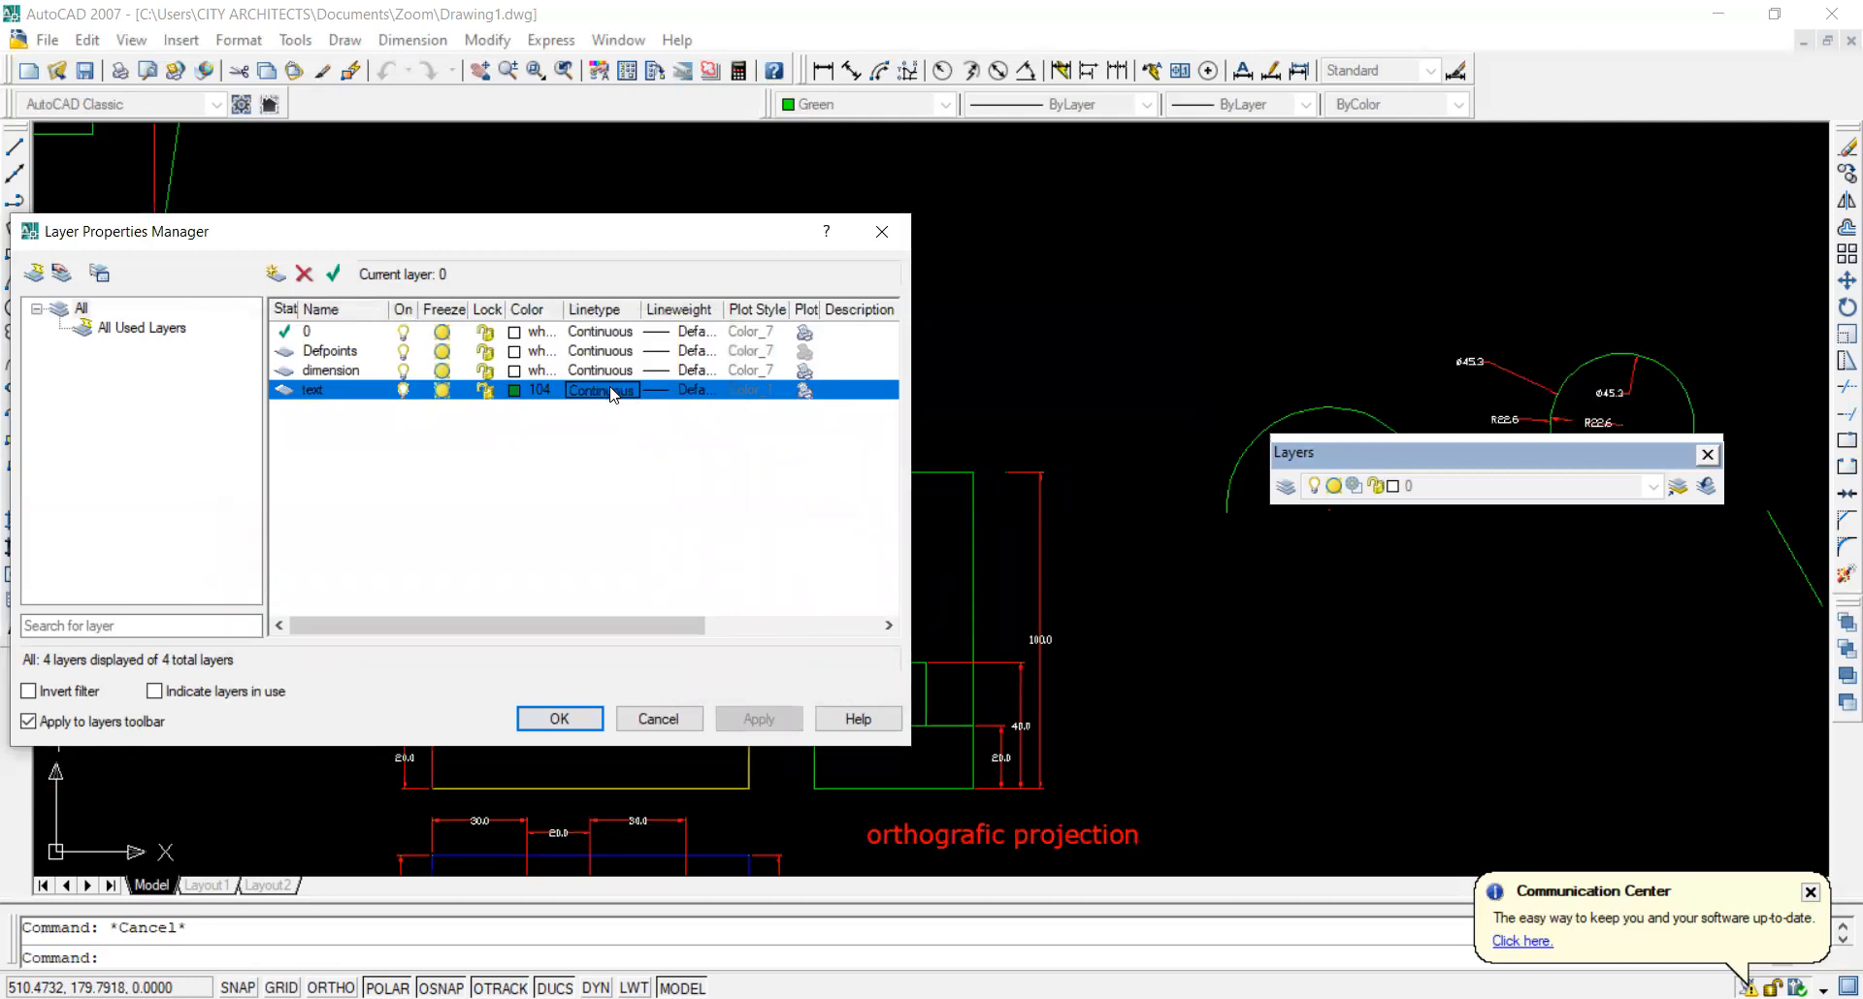
pyautogui.click(611, 393)
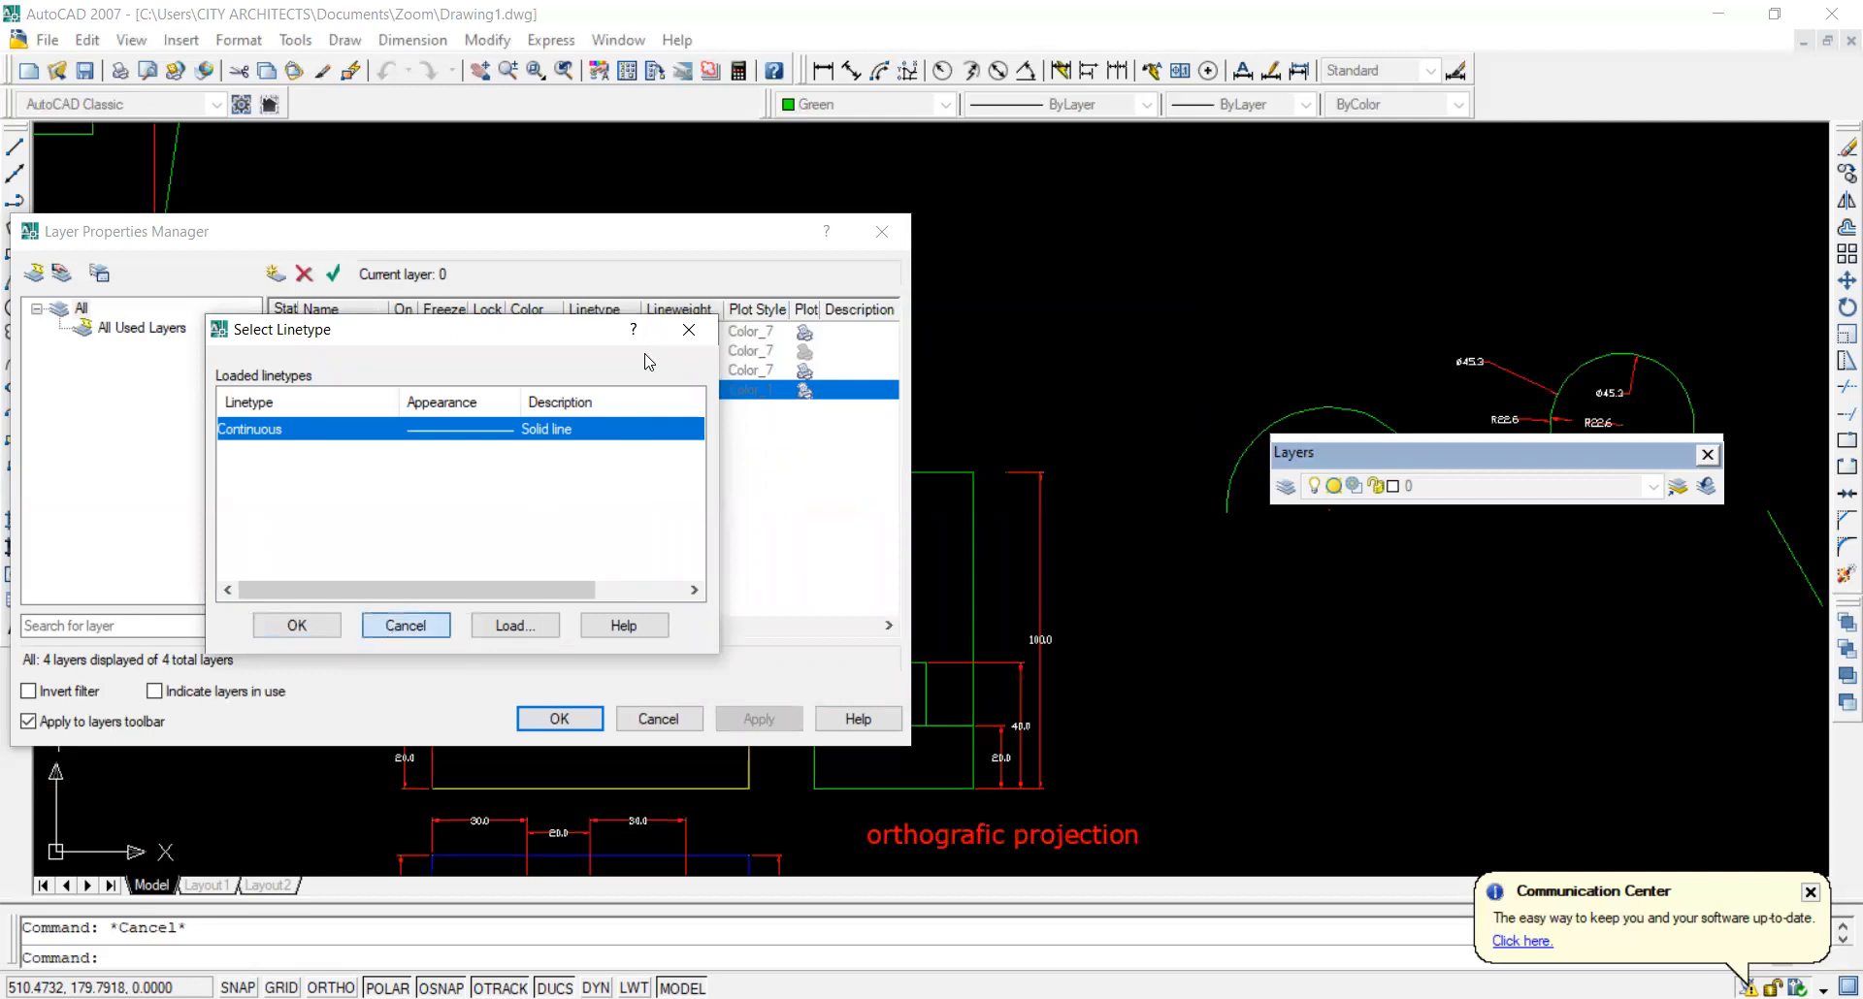
pyautogui.press('Escape')
# Browse the lineweights available for the text layer from Default to 2.11 mm, and cancel the lineweight selection.
pyautogui.click(676, 392)
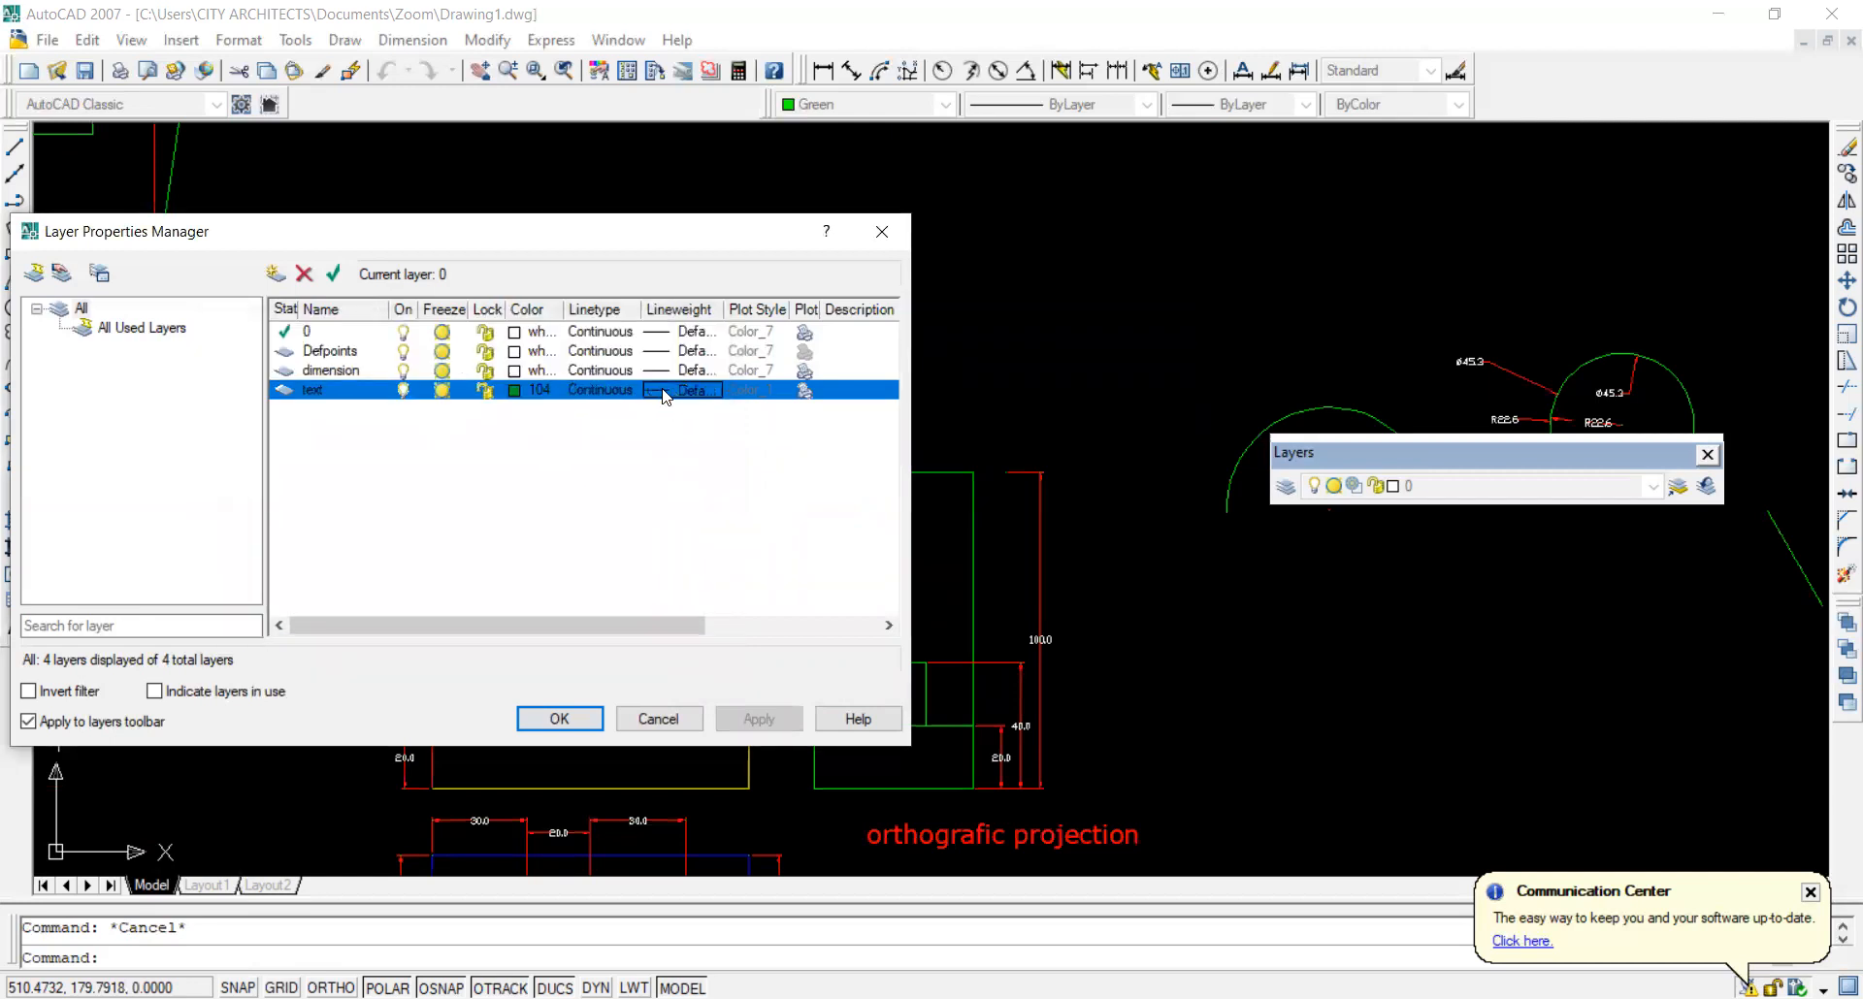
pyautogui.moveTo(588, 380); pyautogui.dragTo(576, 499)
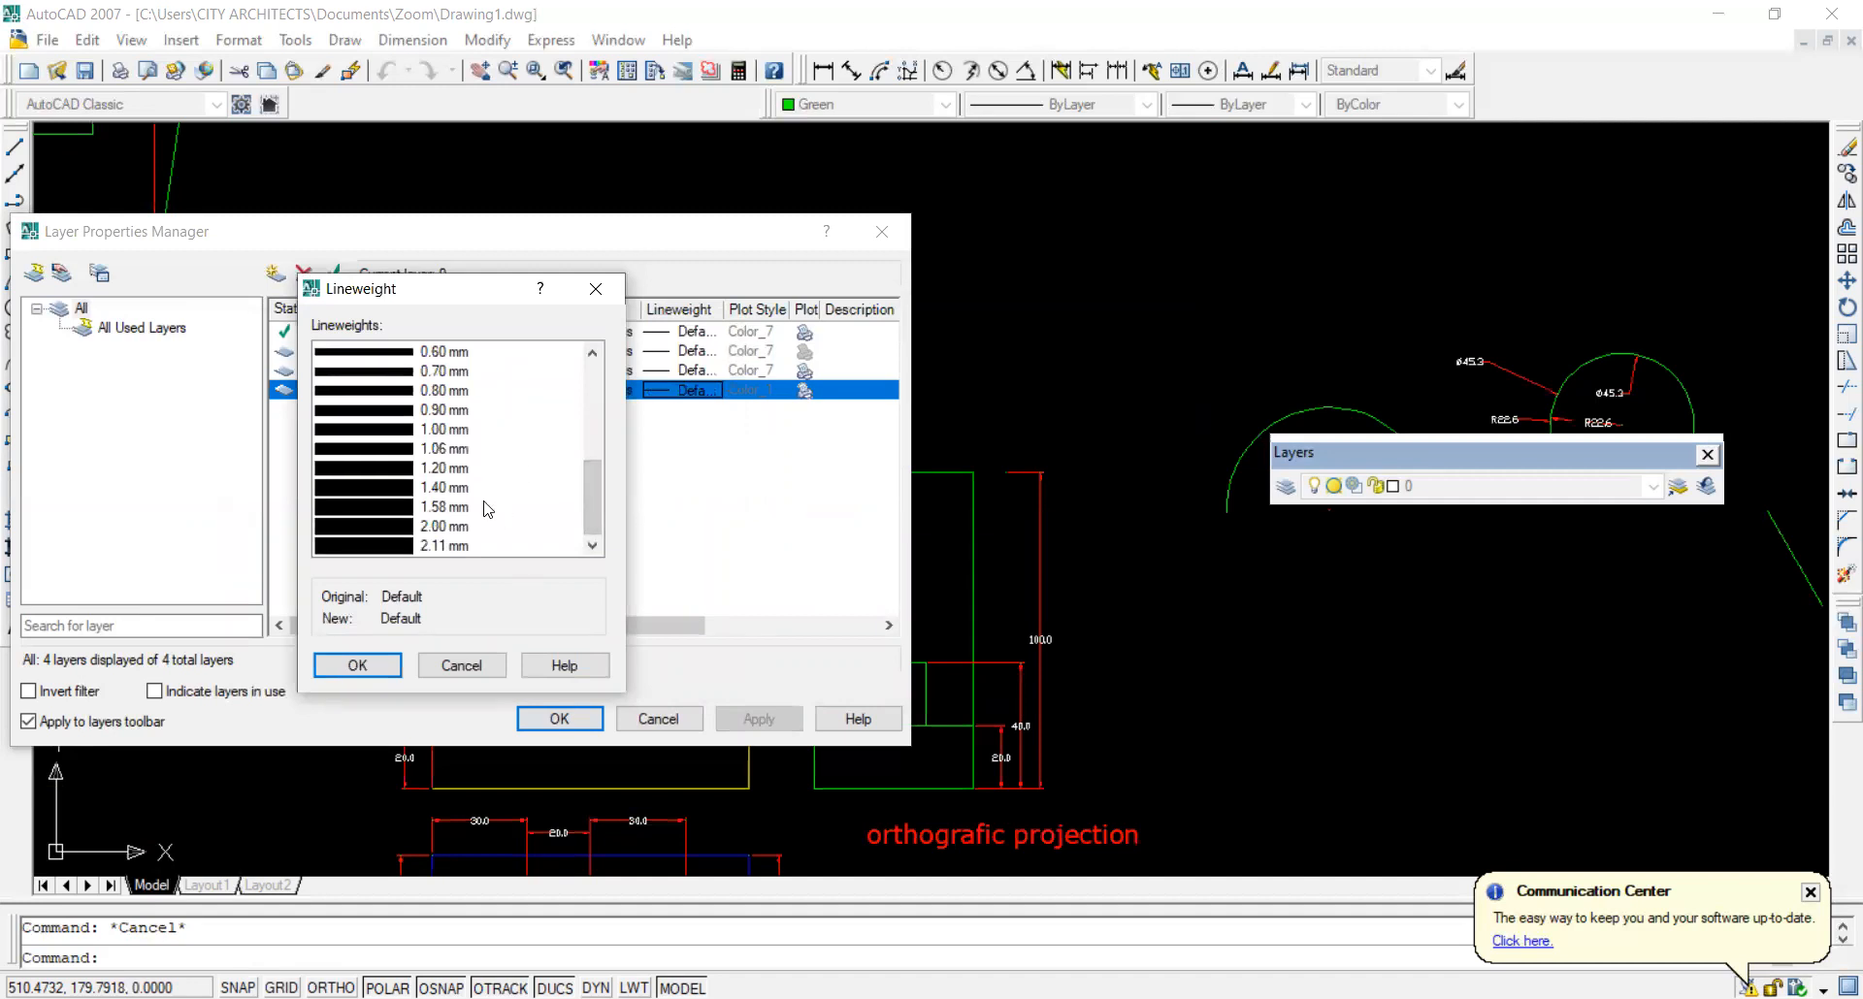
pyautogui.moveTo(589, 506); pyautogui.dragTo(458, 388)
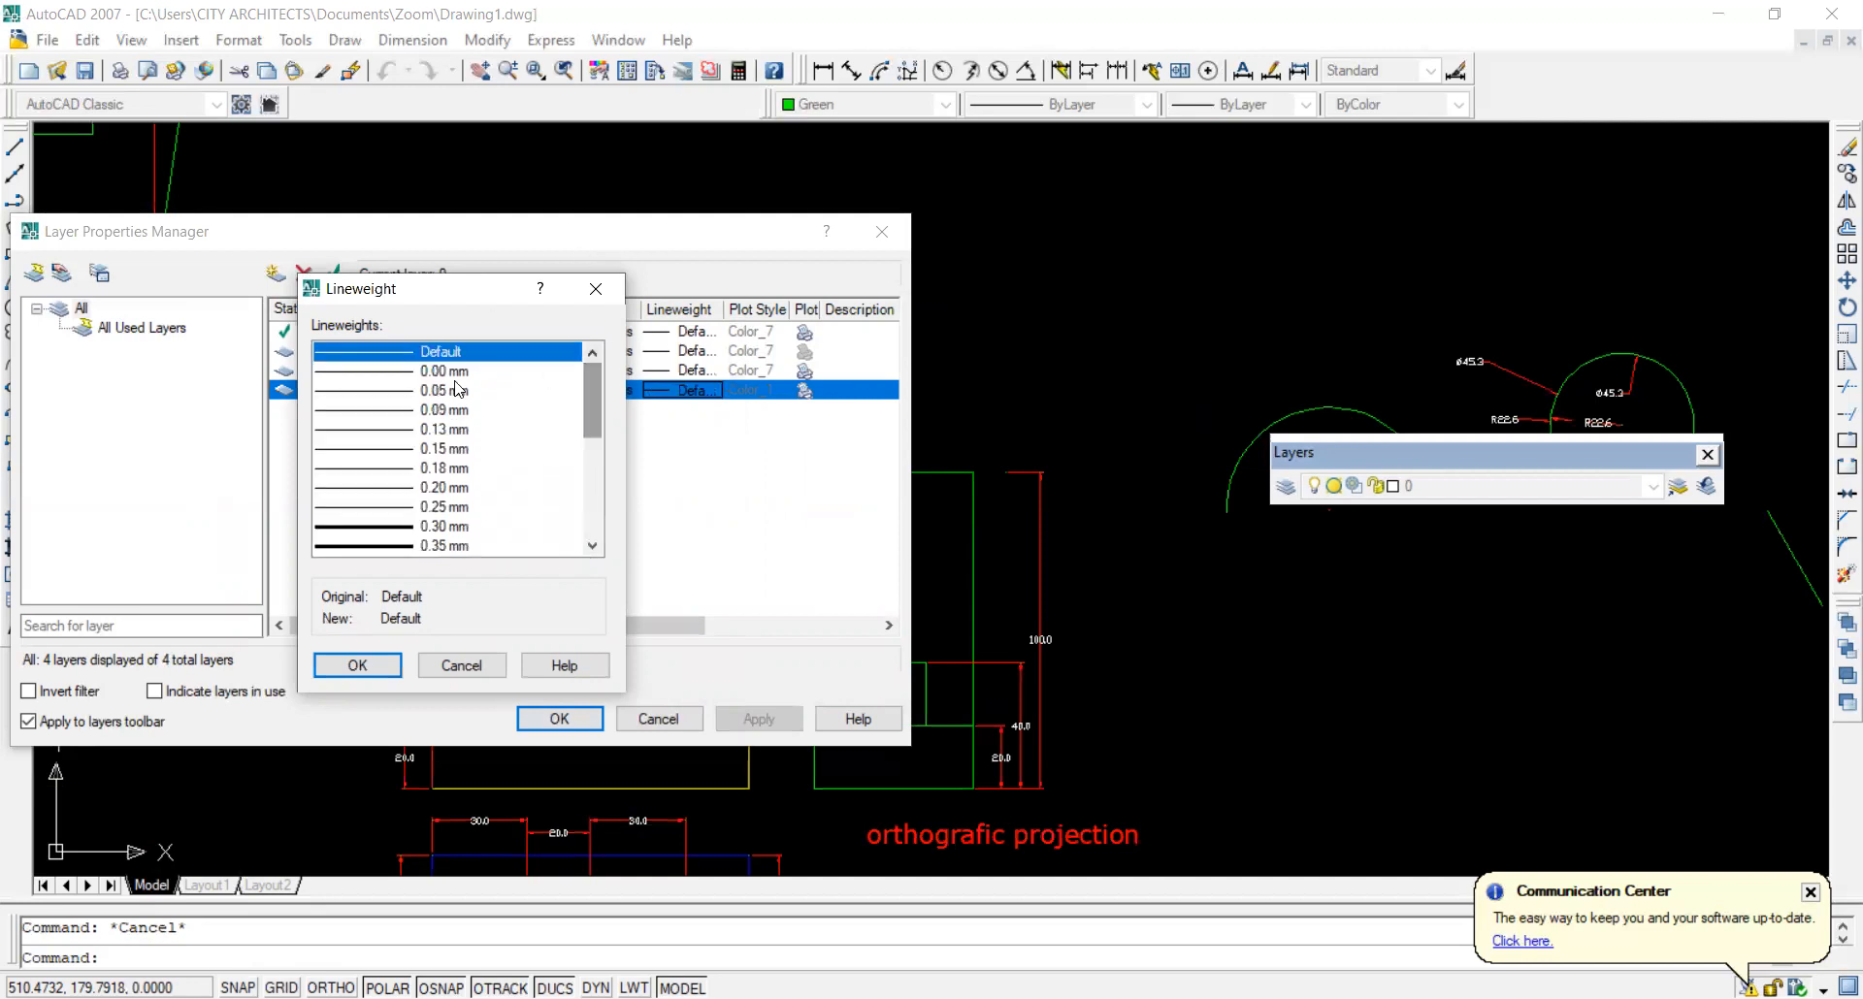
pyautogui.click(458, 388)
pyautogui.click(437, 667)
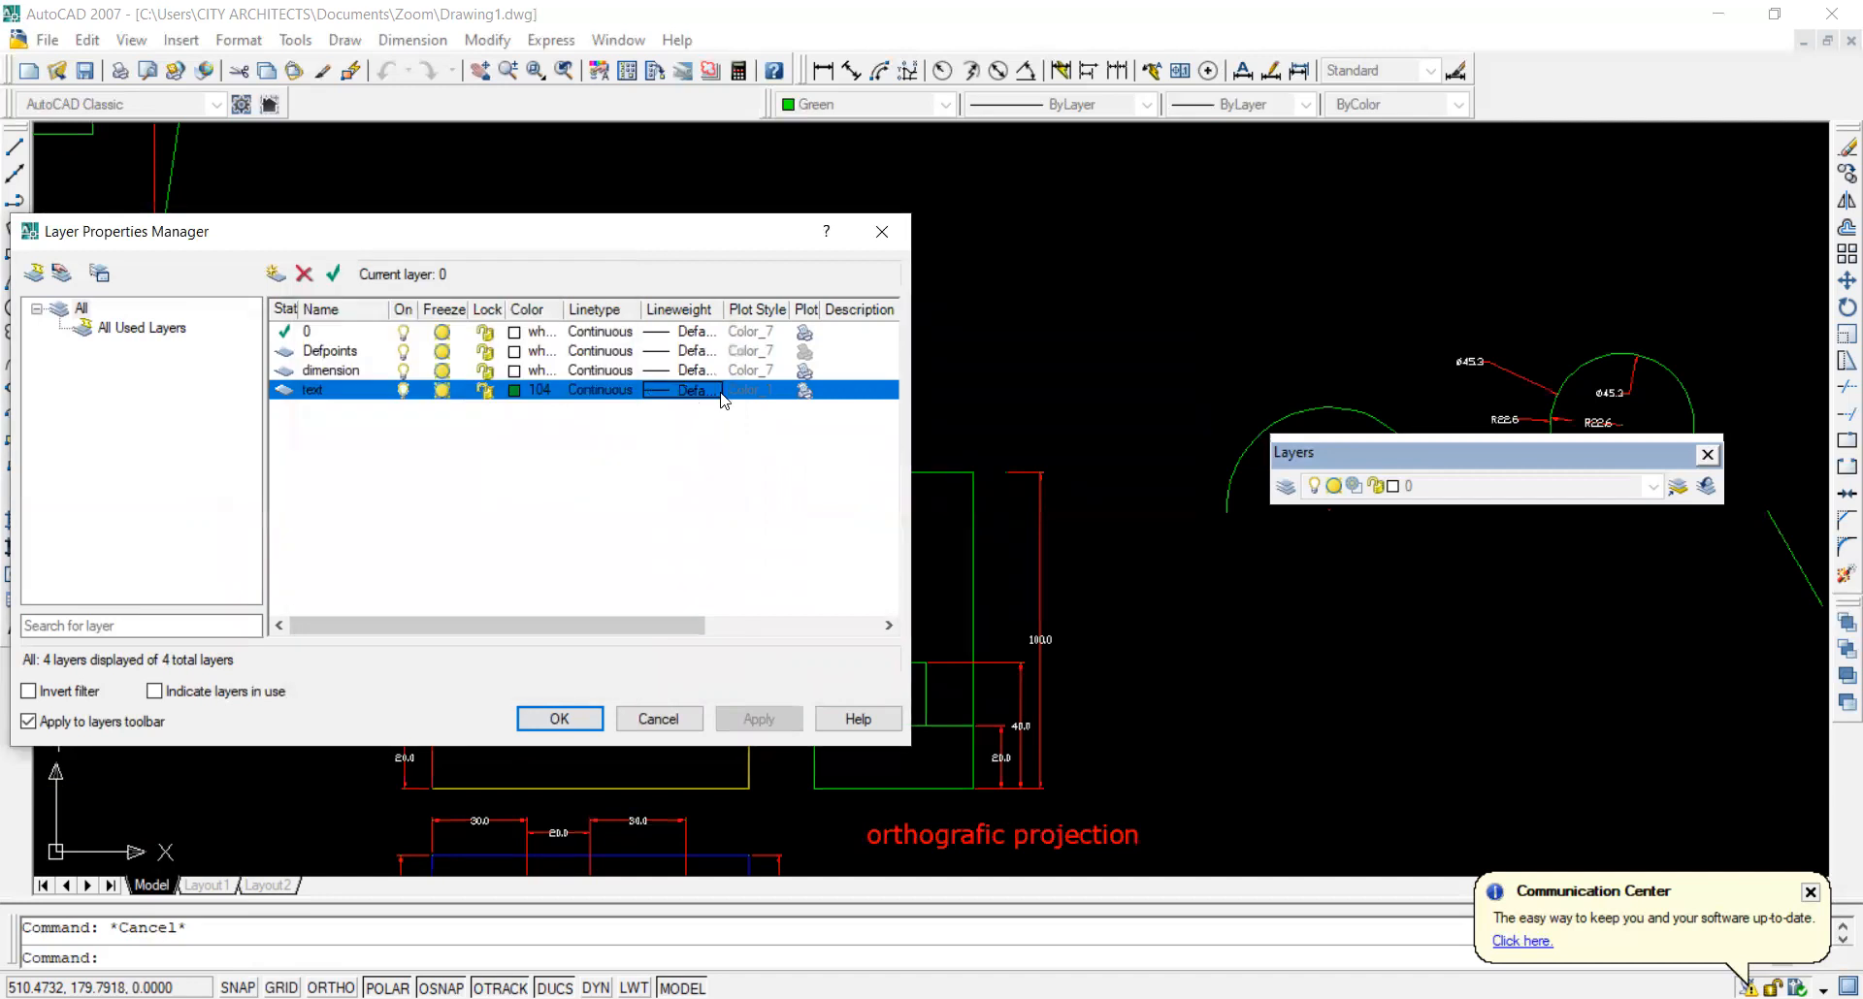
# Try to toggle the text layer's plot setting, and close the Layer Properties Manager without applying it.
pyautogui.click(804, 390)
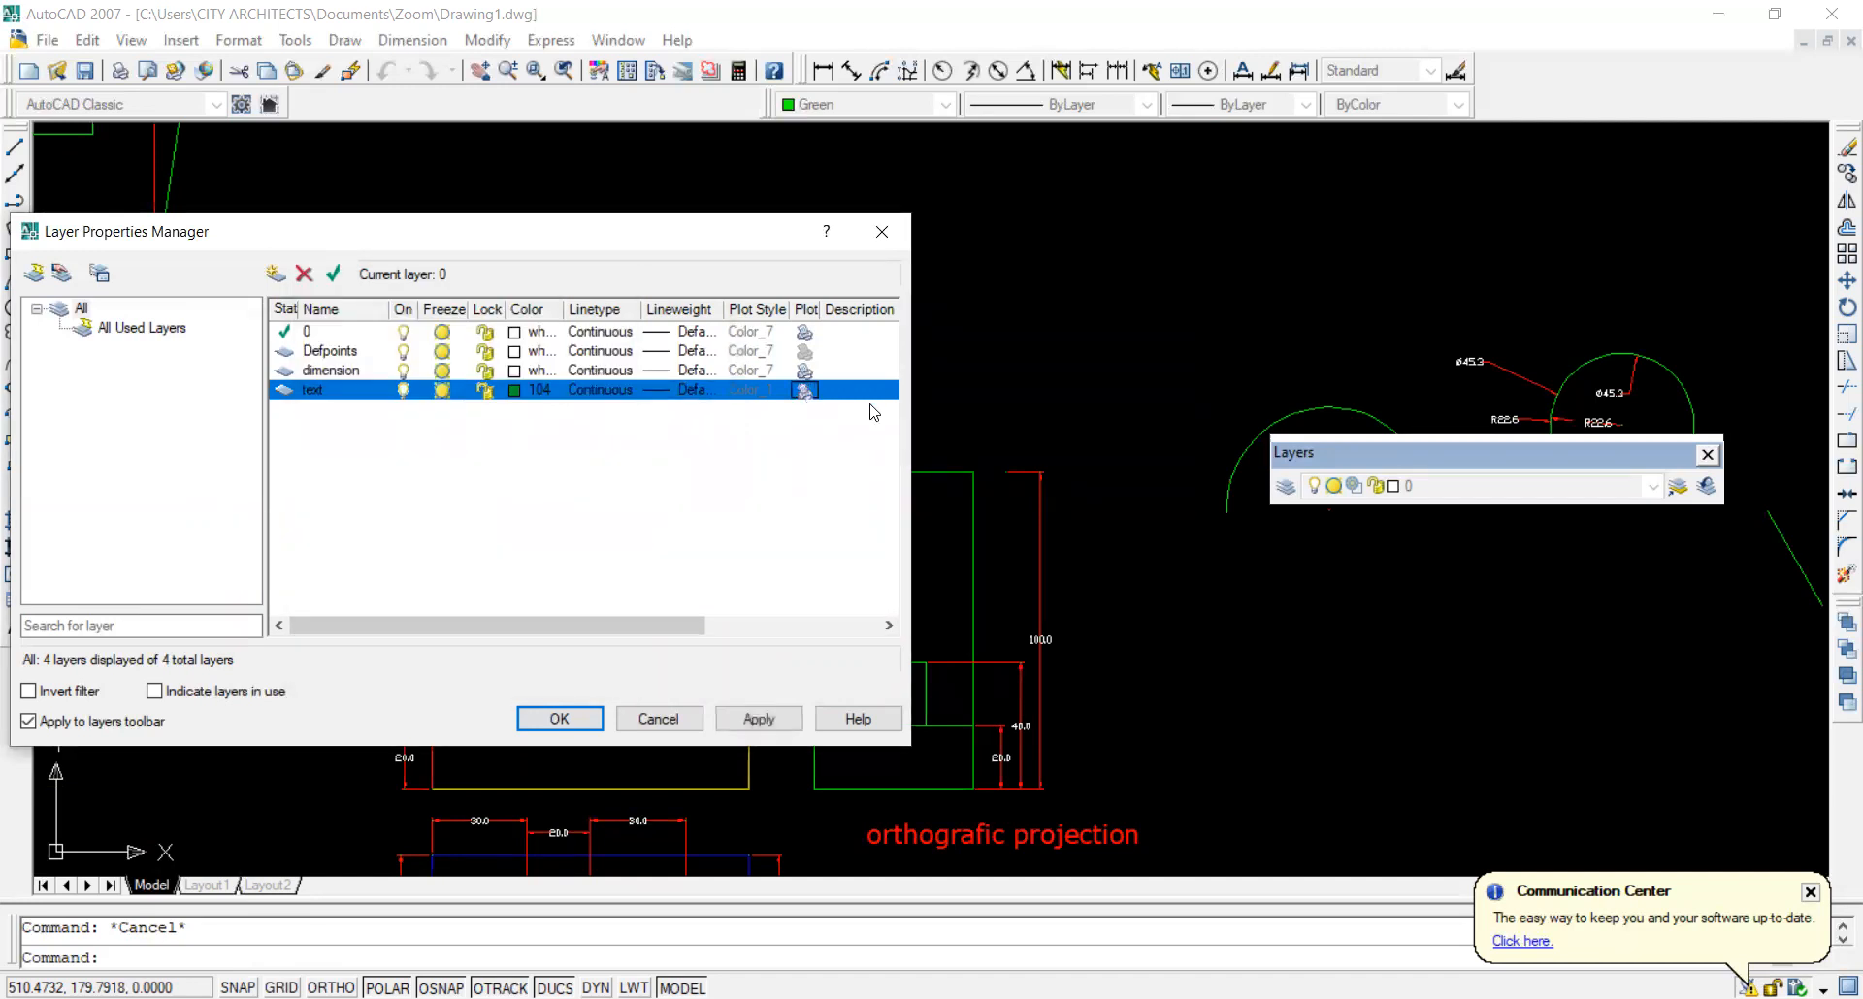
pyautogui.click(881, 231)
pyautogui.scroll(-3, 826, 399)
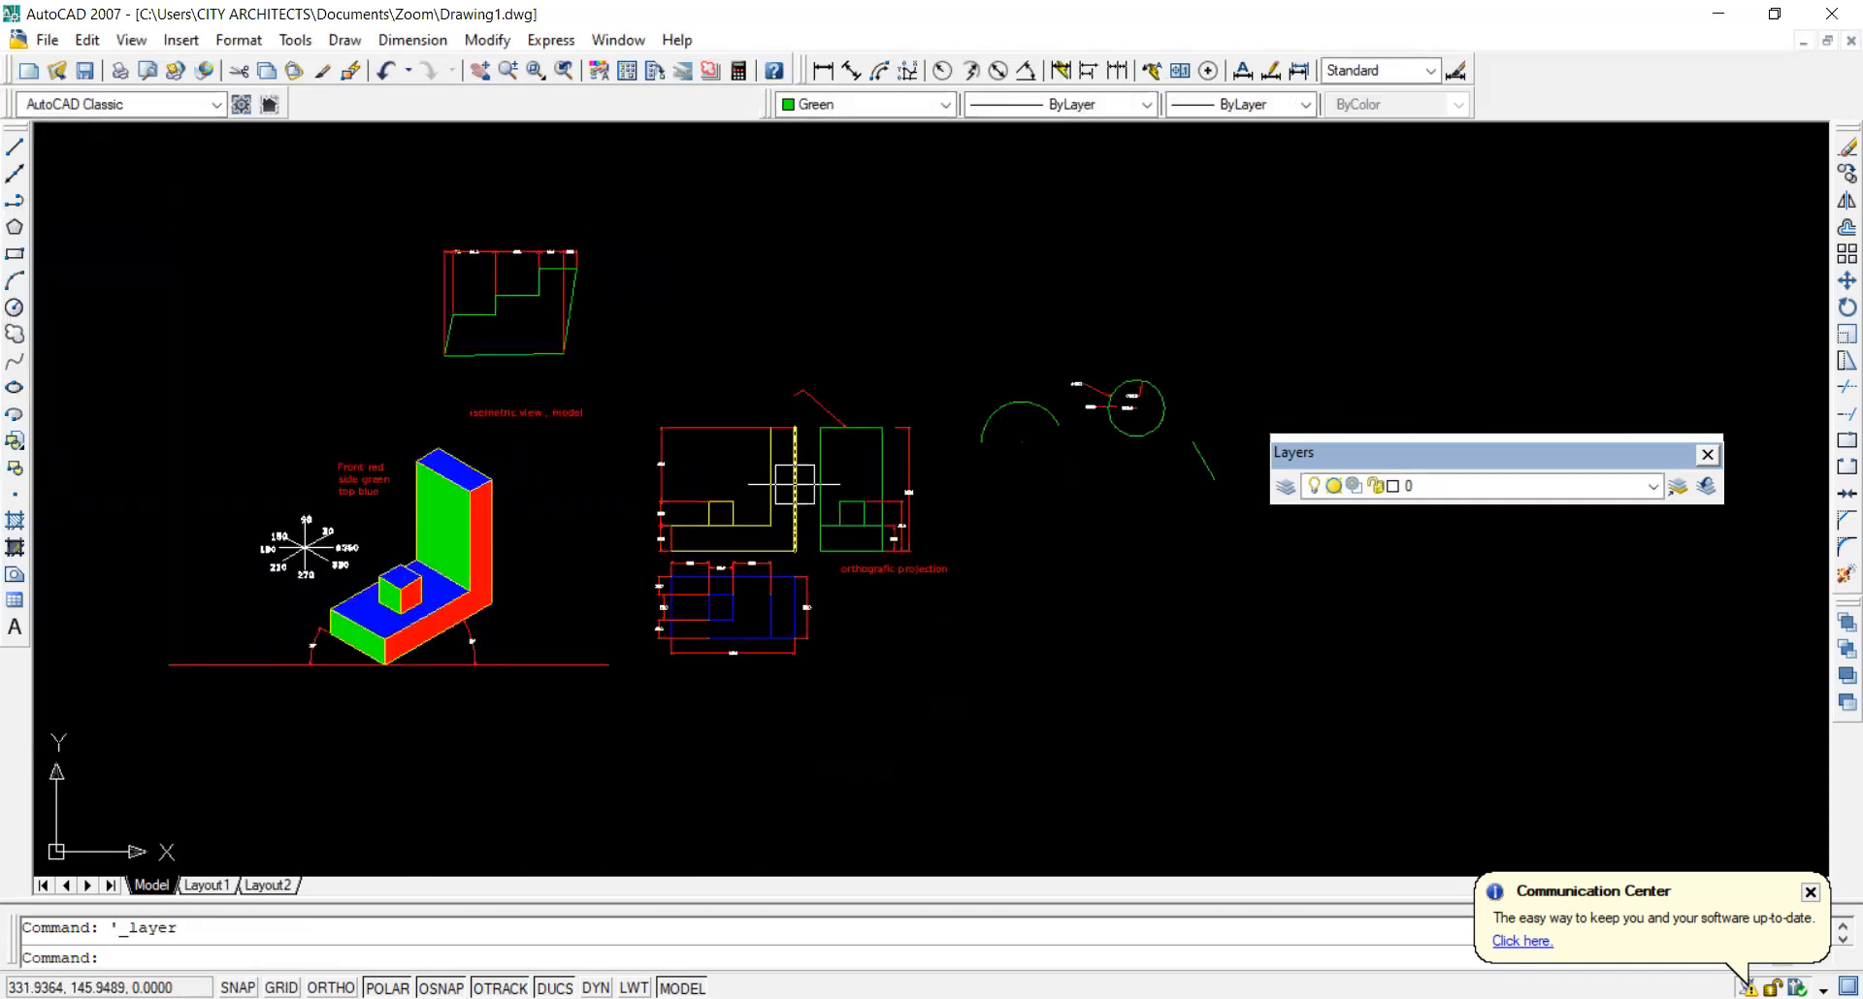
# Open the plot settings for the model and choose the Hewlett-Packard HP LaserJet P2015 Series printer.
pyautogui.press('Return')
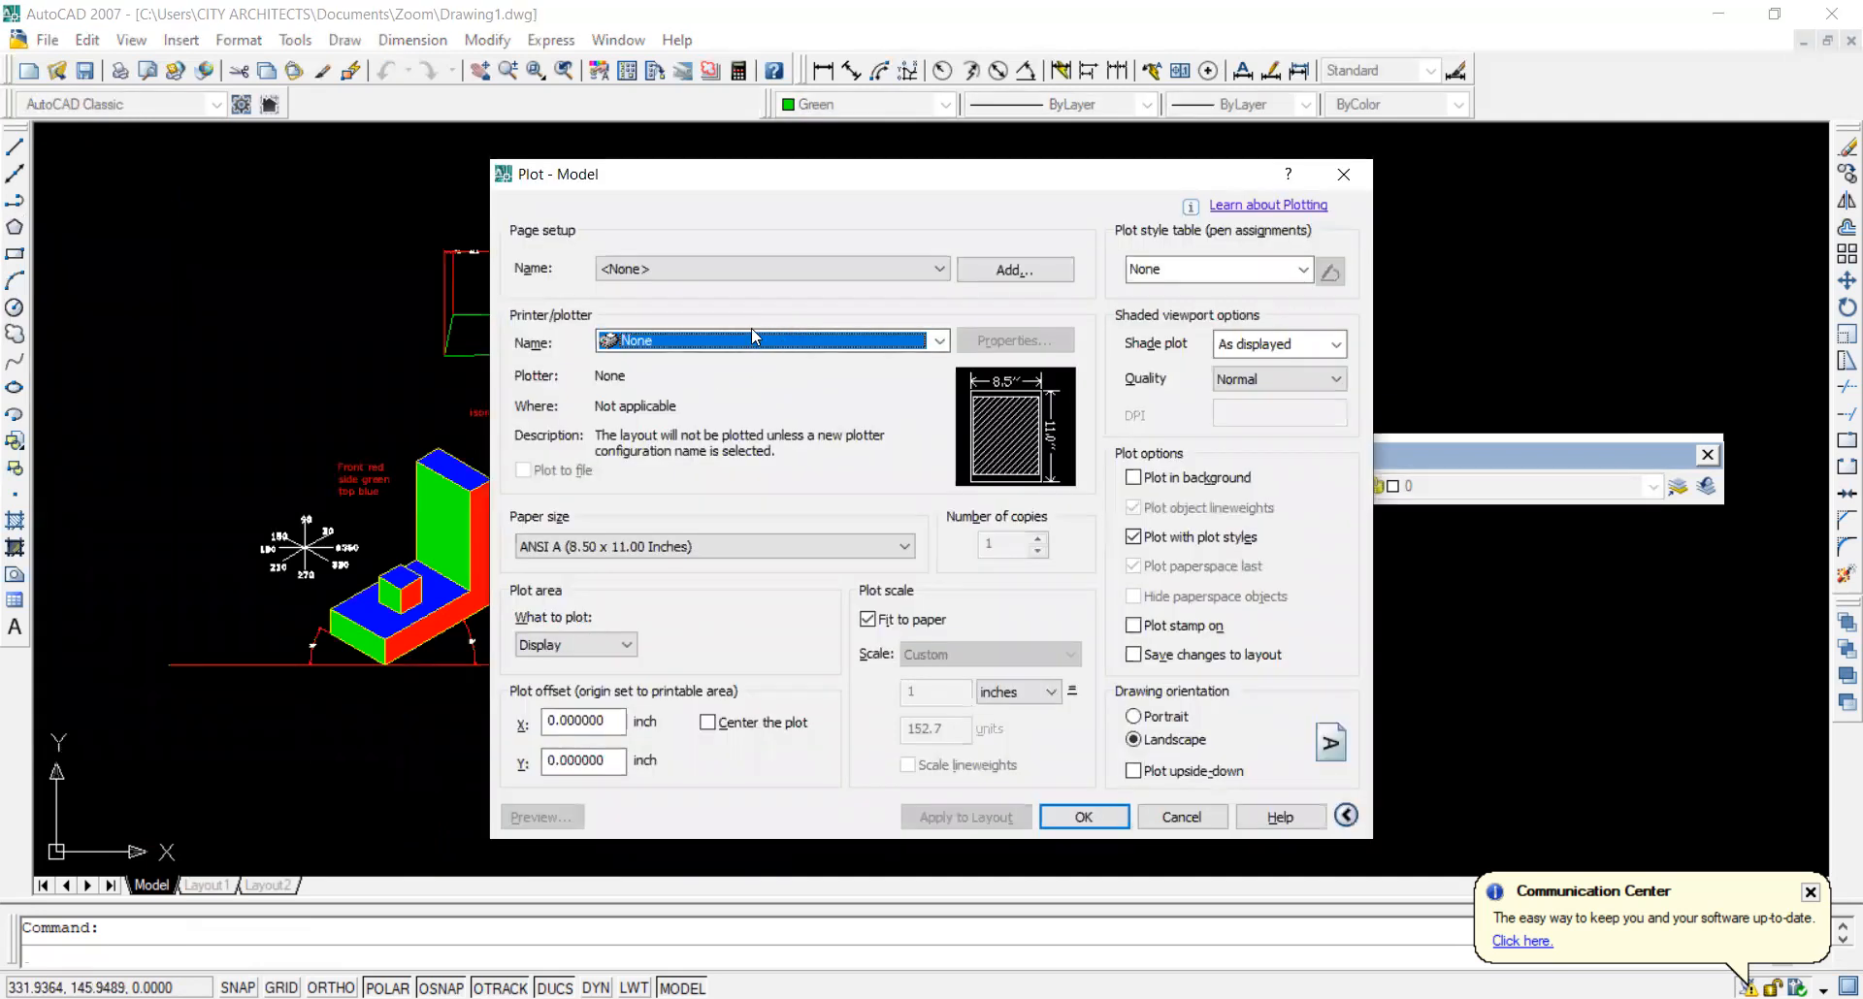
pyautogui.click(752, 340)
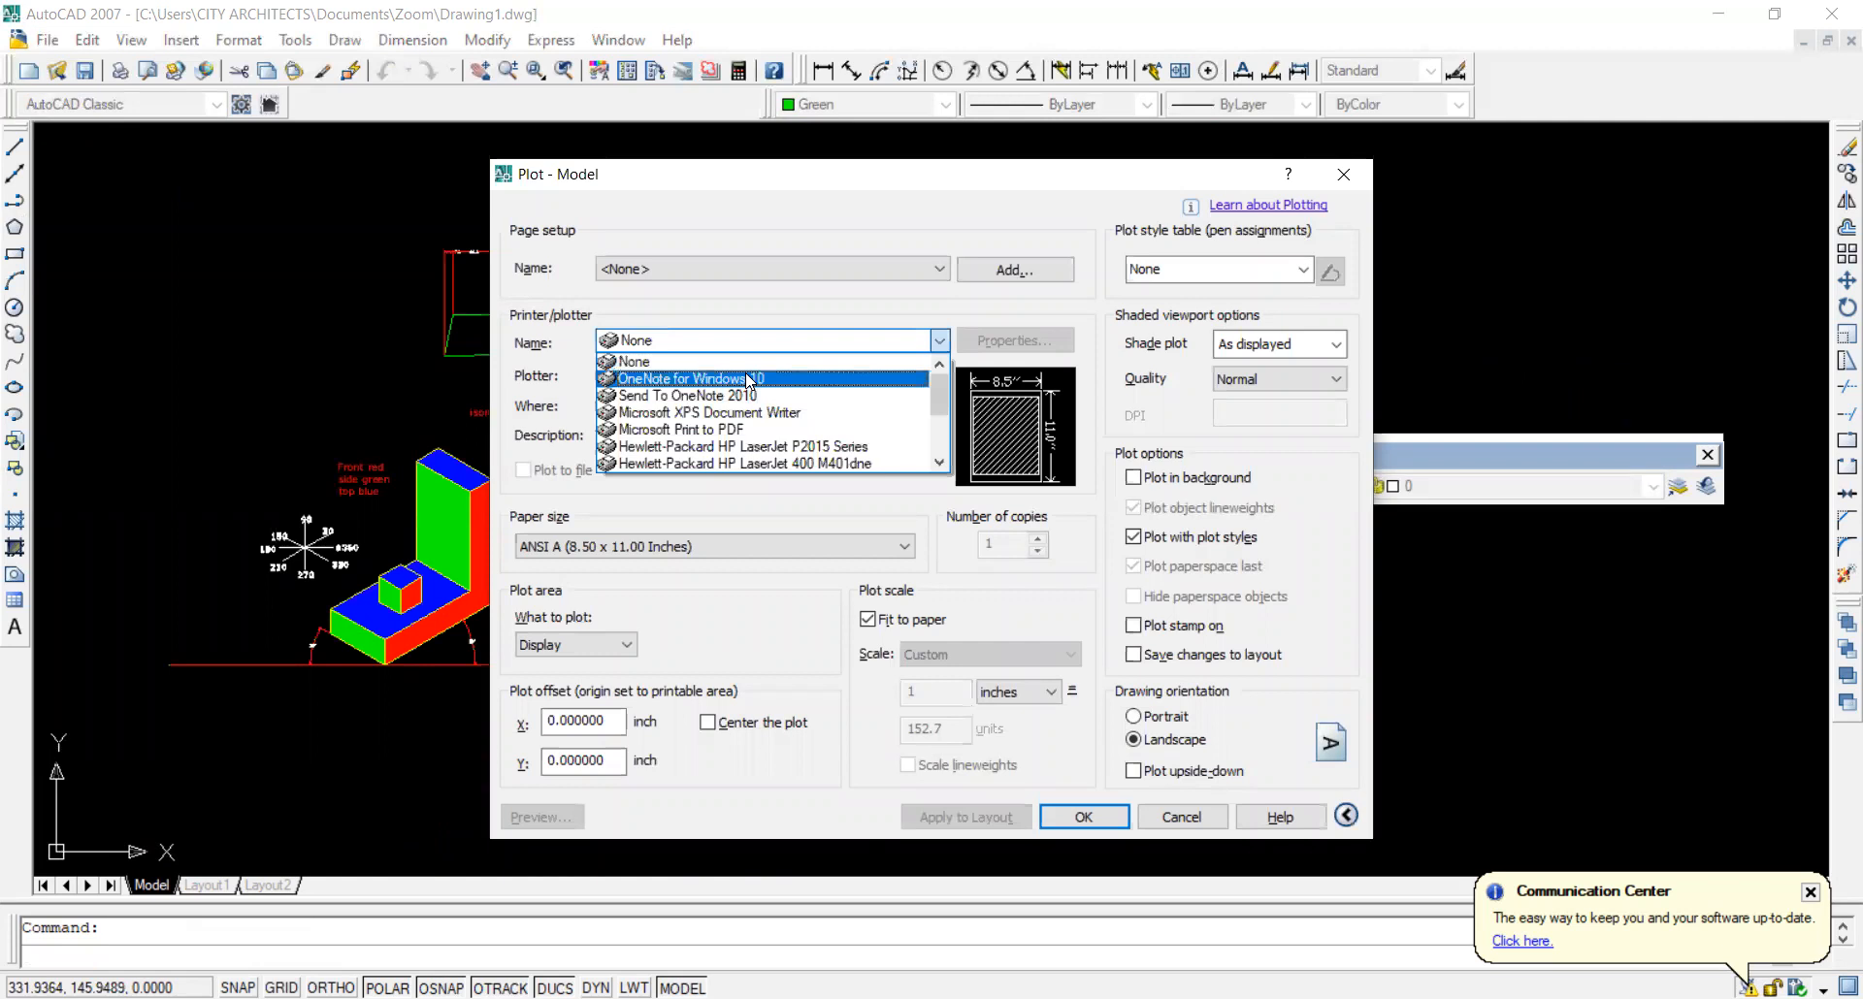
pyautogui.click(766, 447)
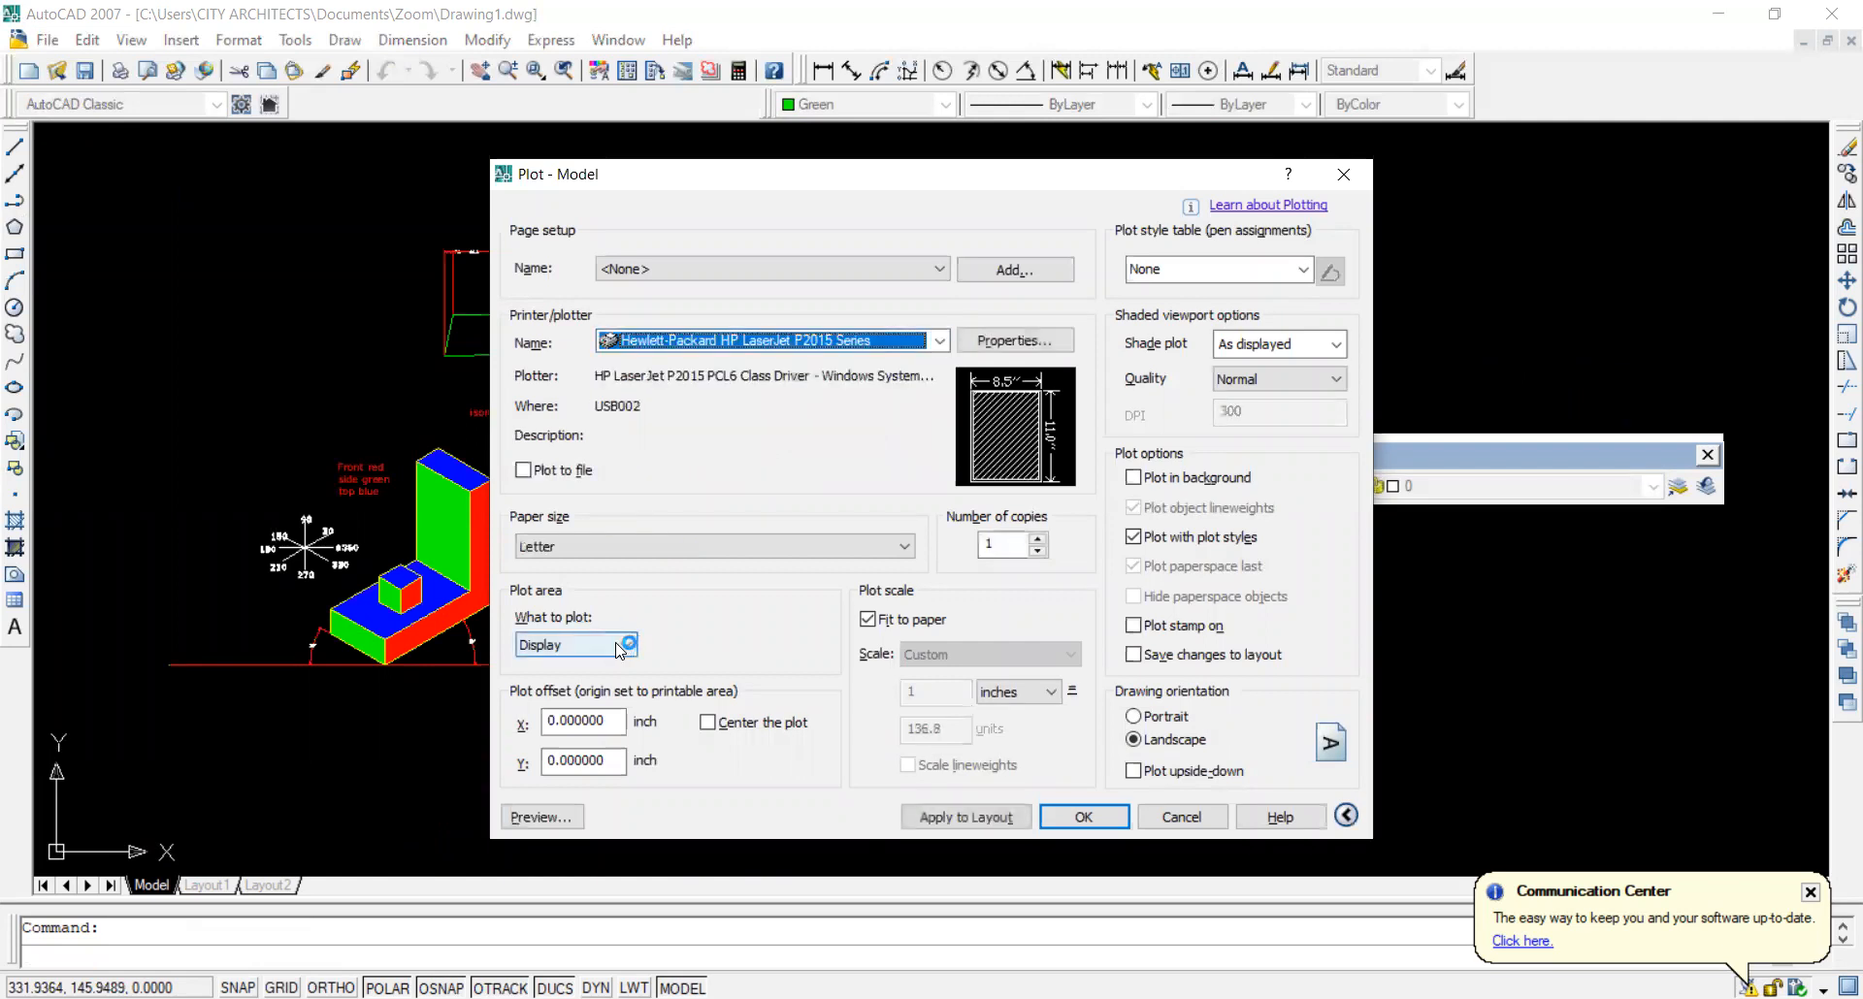
pyautogui.click(626, 550)
pyautogui.click(582, 762)
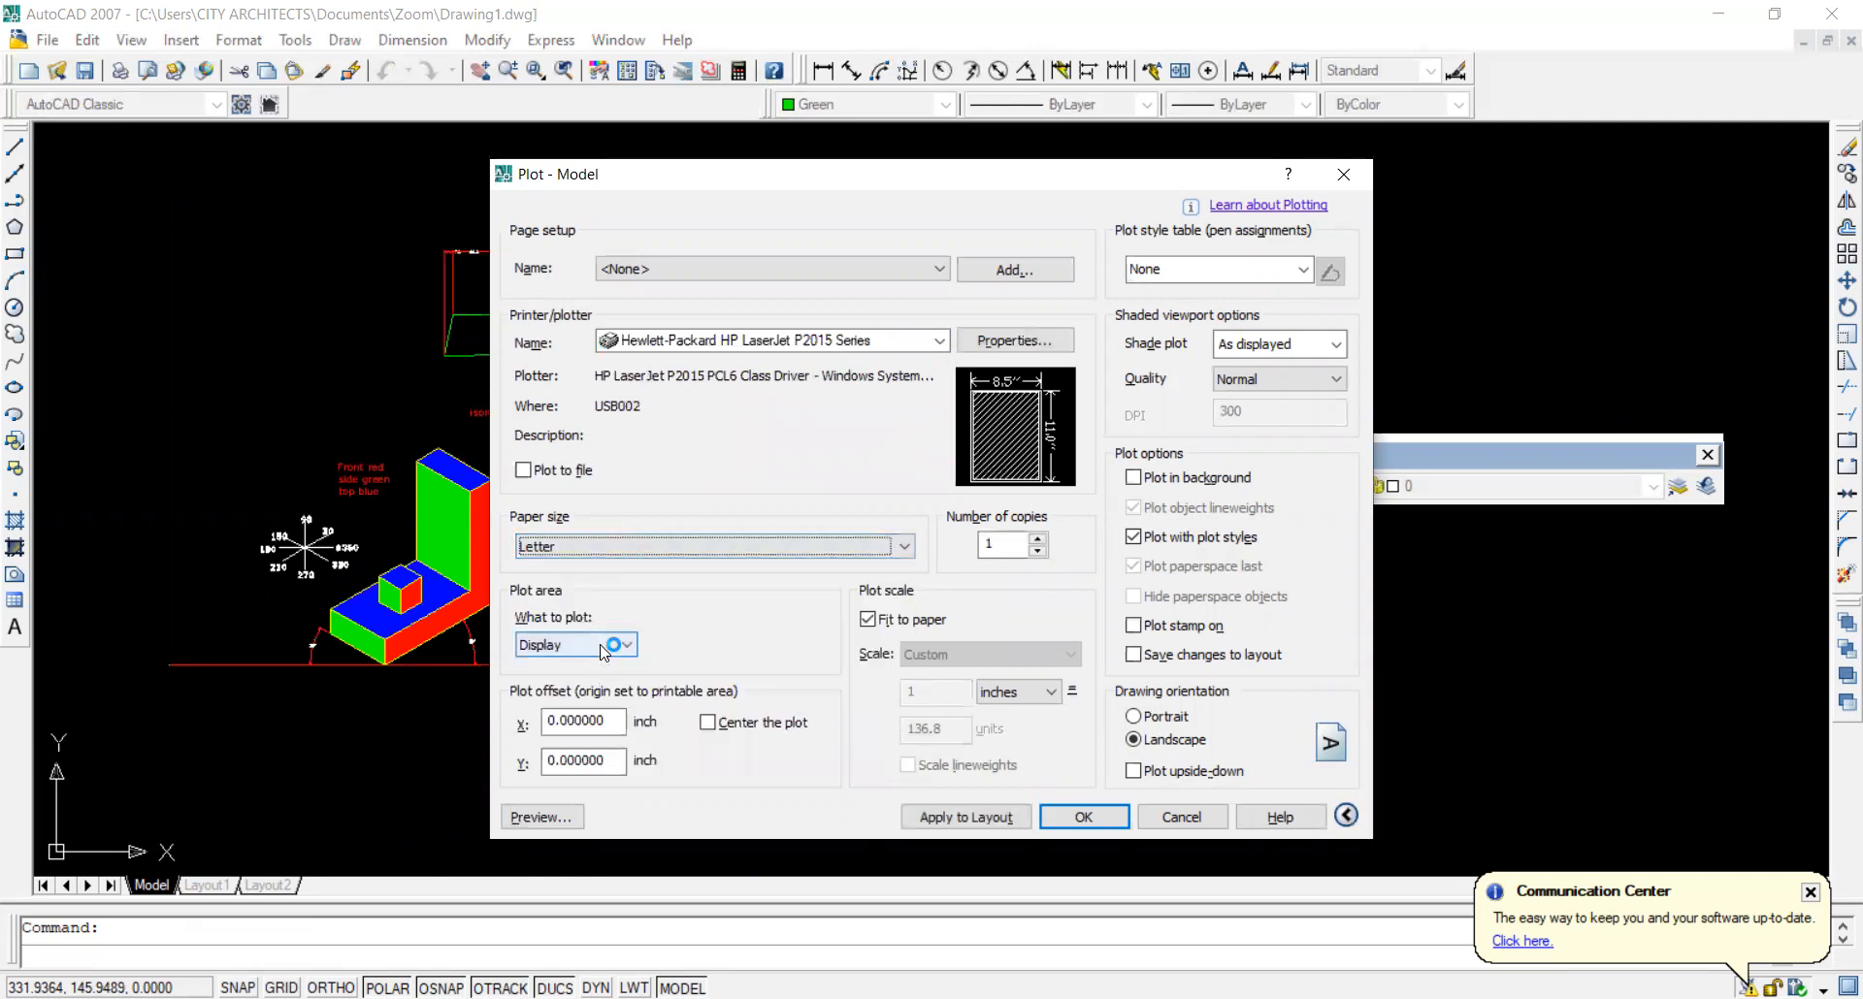
# Set the plot area to a window around the three orthographic views and center the plot on the paper.
pyautogui.click(599, 646)
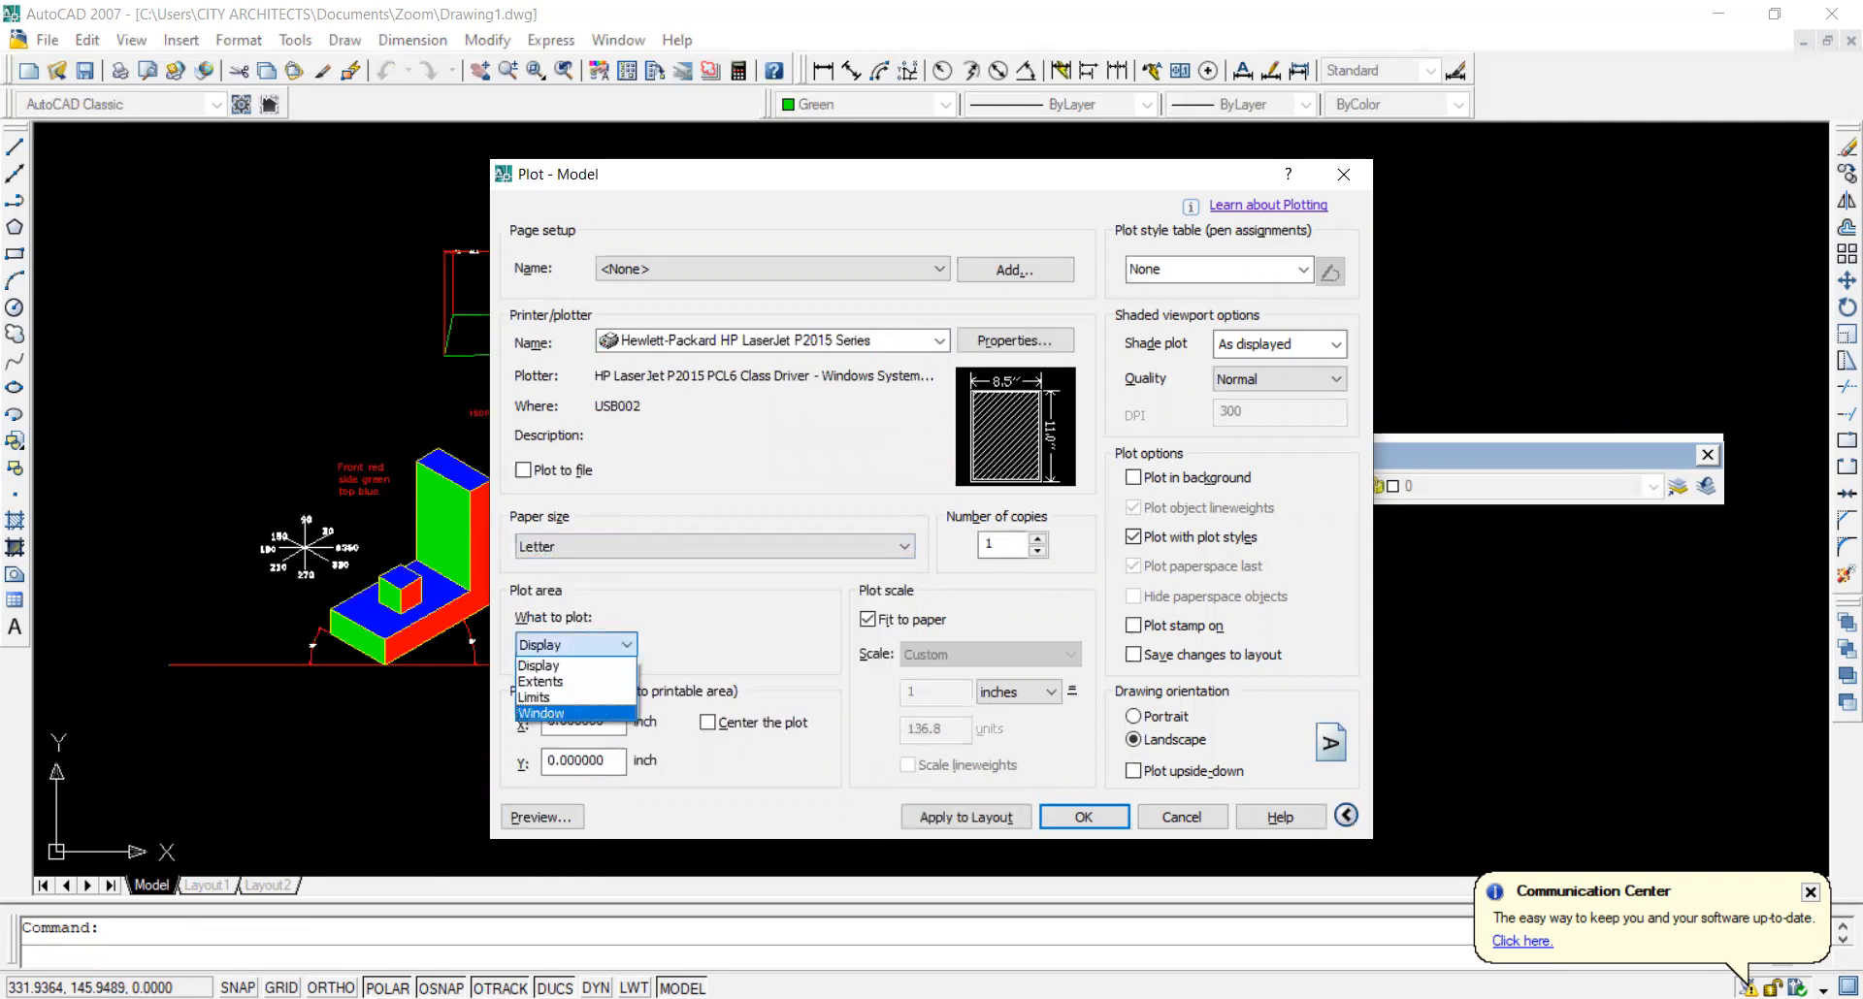
pyautogui.click(540, 713)
pyautogui.click(944, 350)
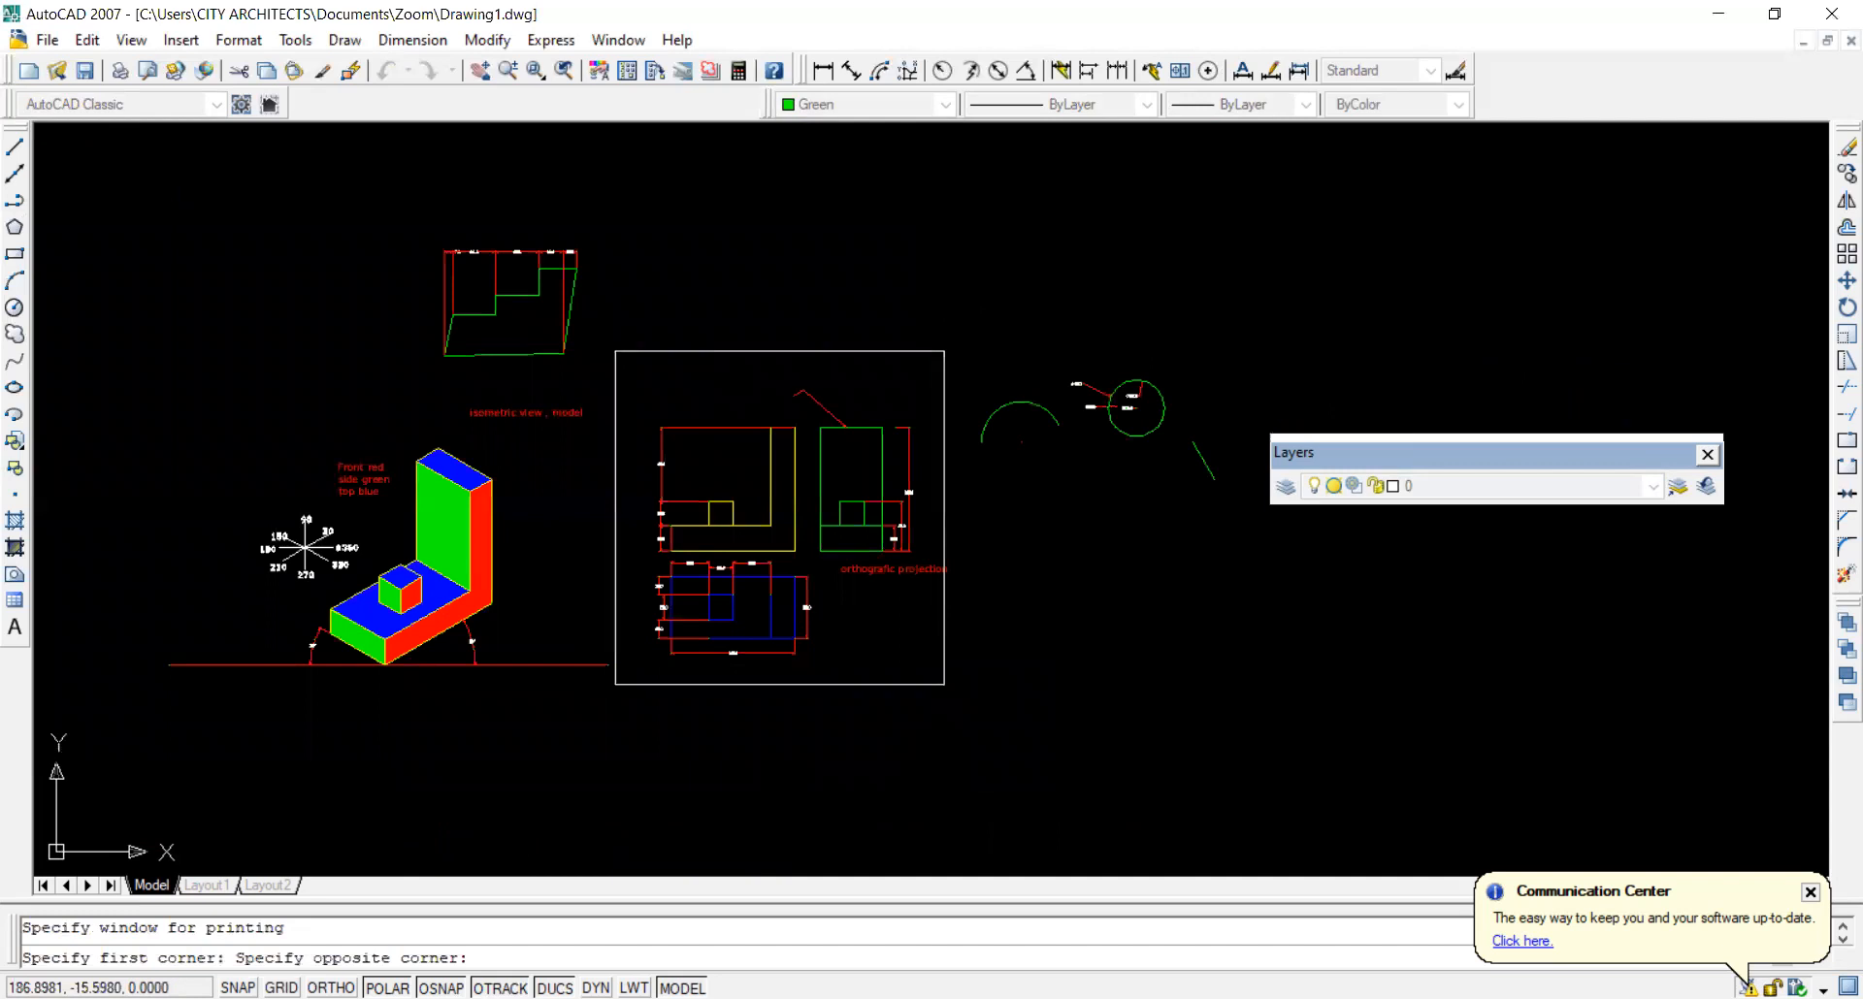
pyautogui.click(615, 685)
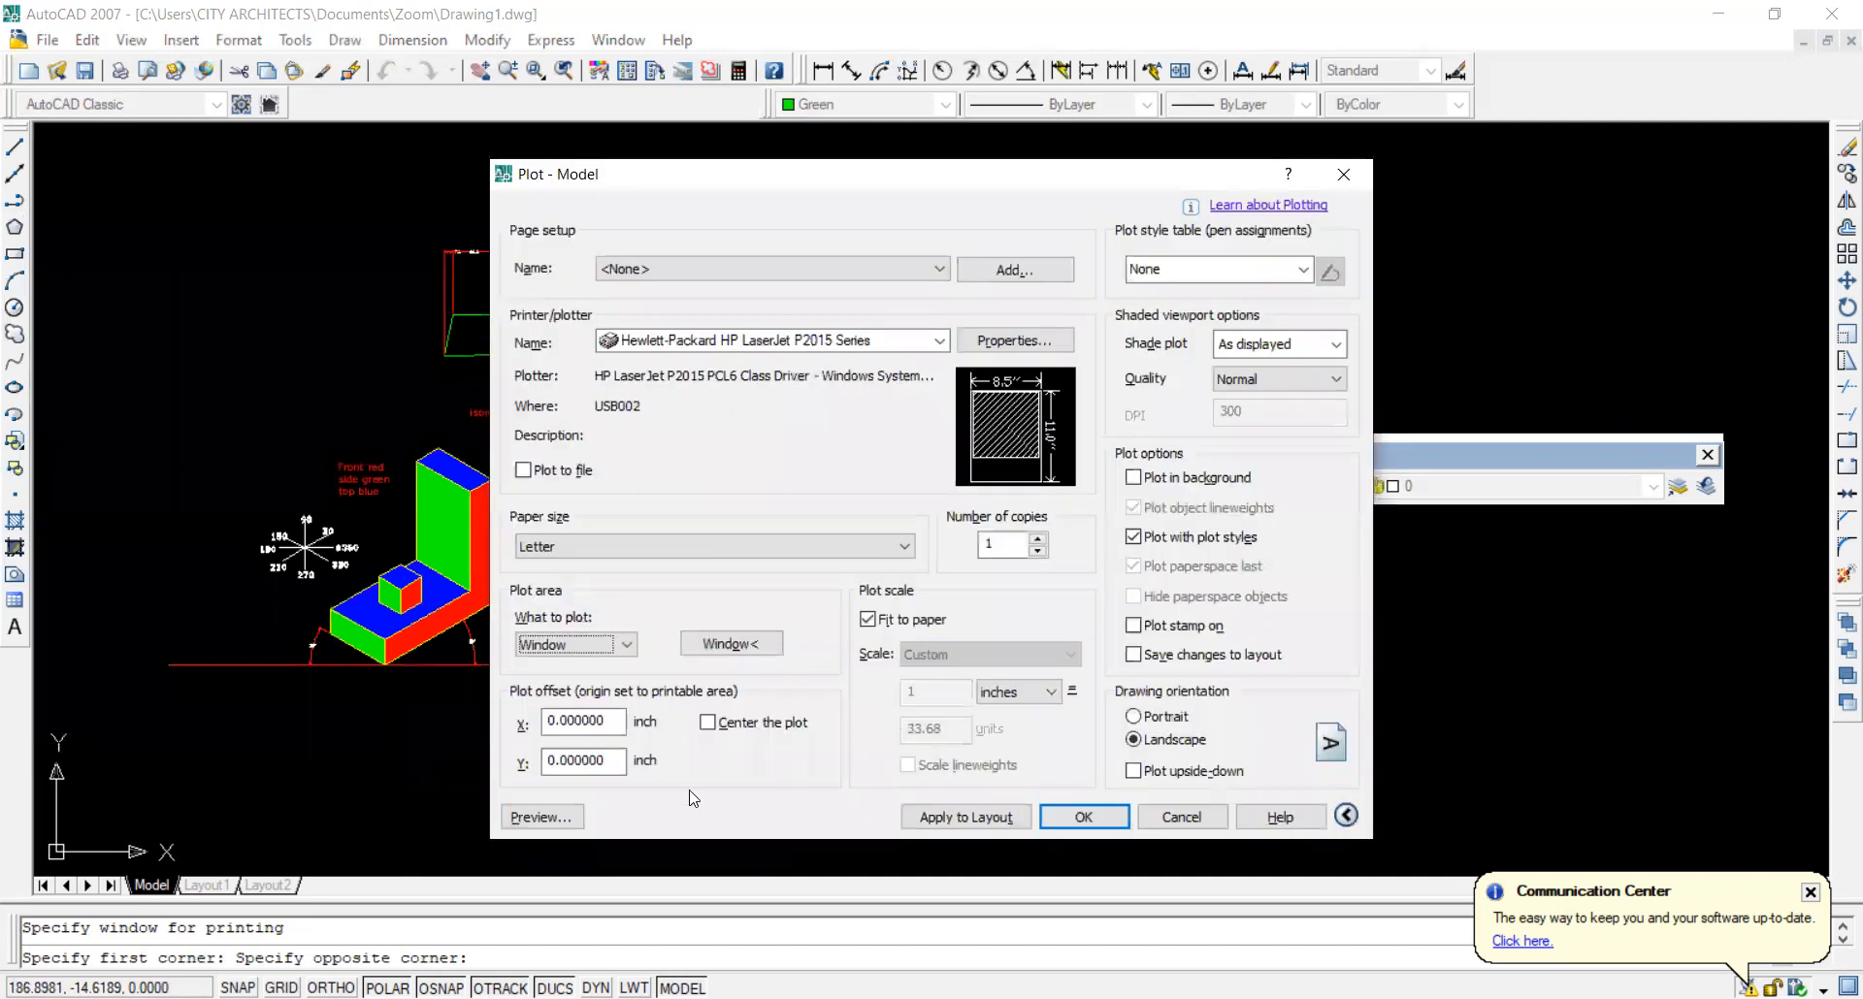
pyautogui.click(778, 724)
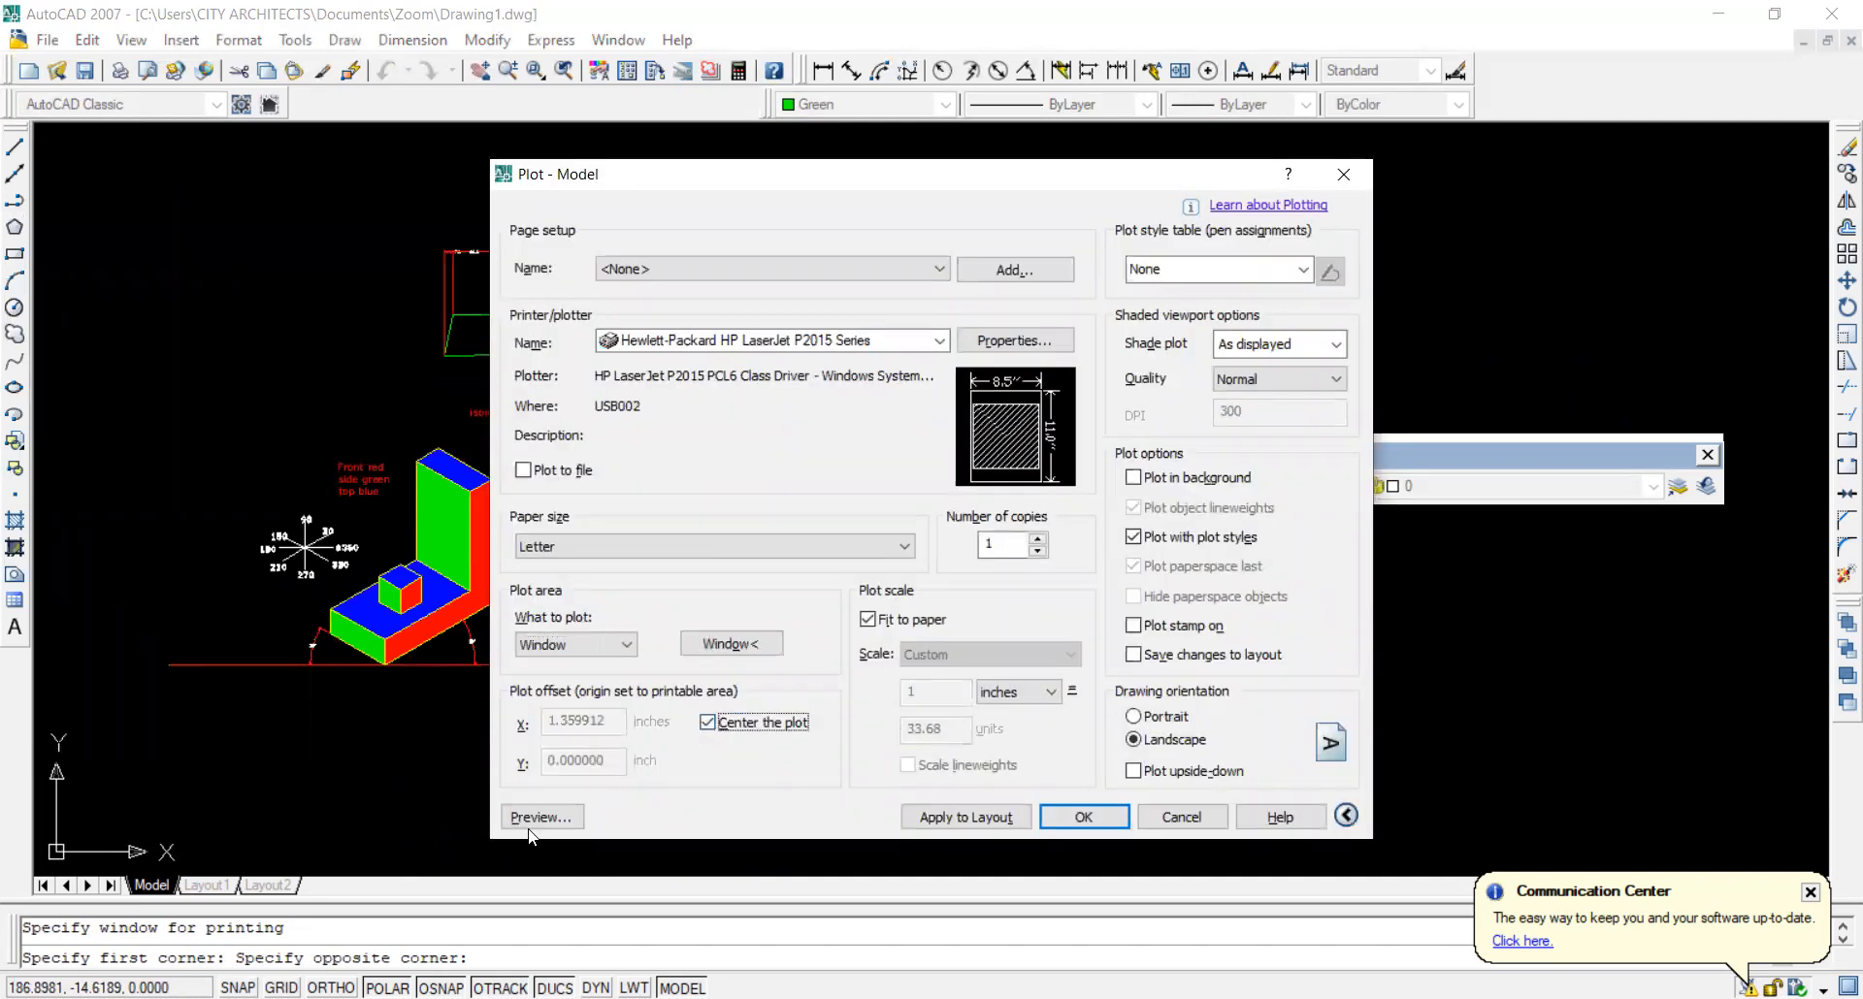
# Preview the windowed plot, then assign the monochrome.ctb plot style table.
pyautogui.click(536, 818)
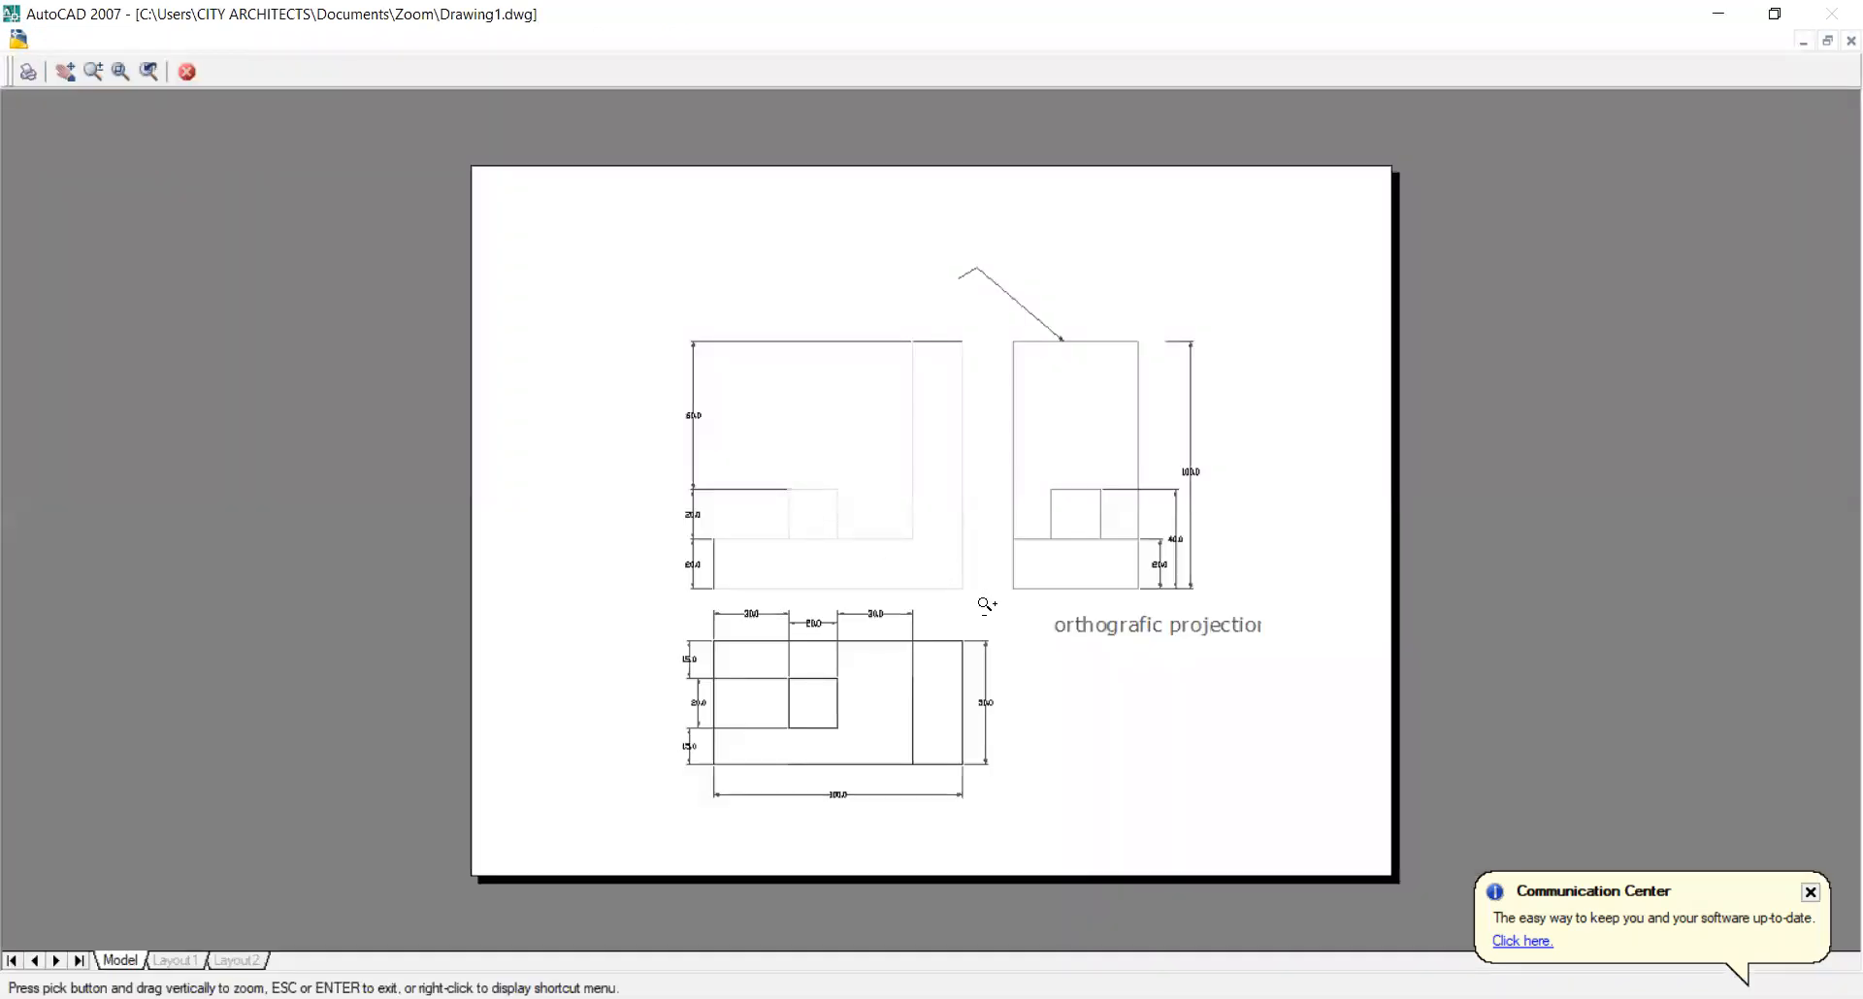
pyautogui.press('Escape')
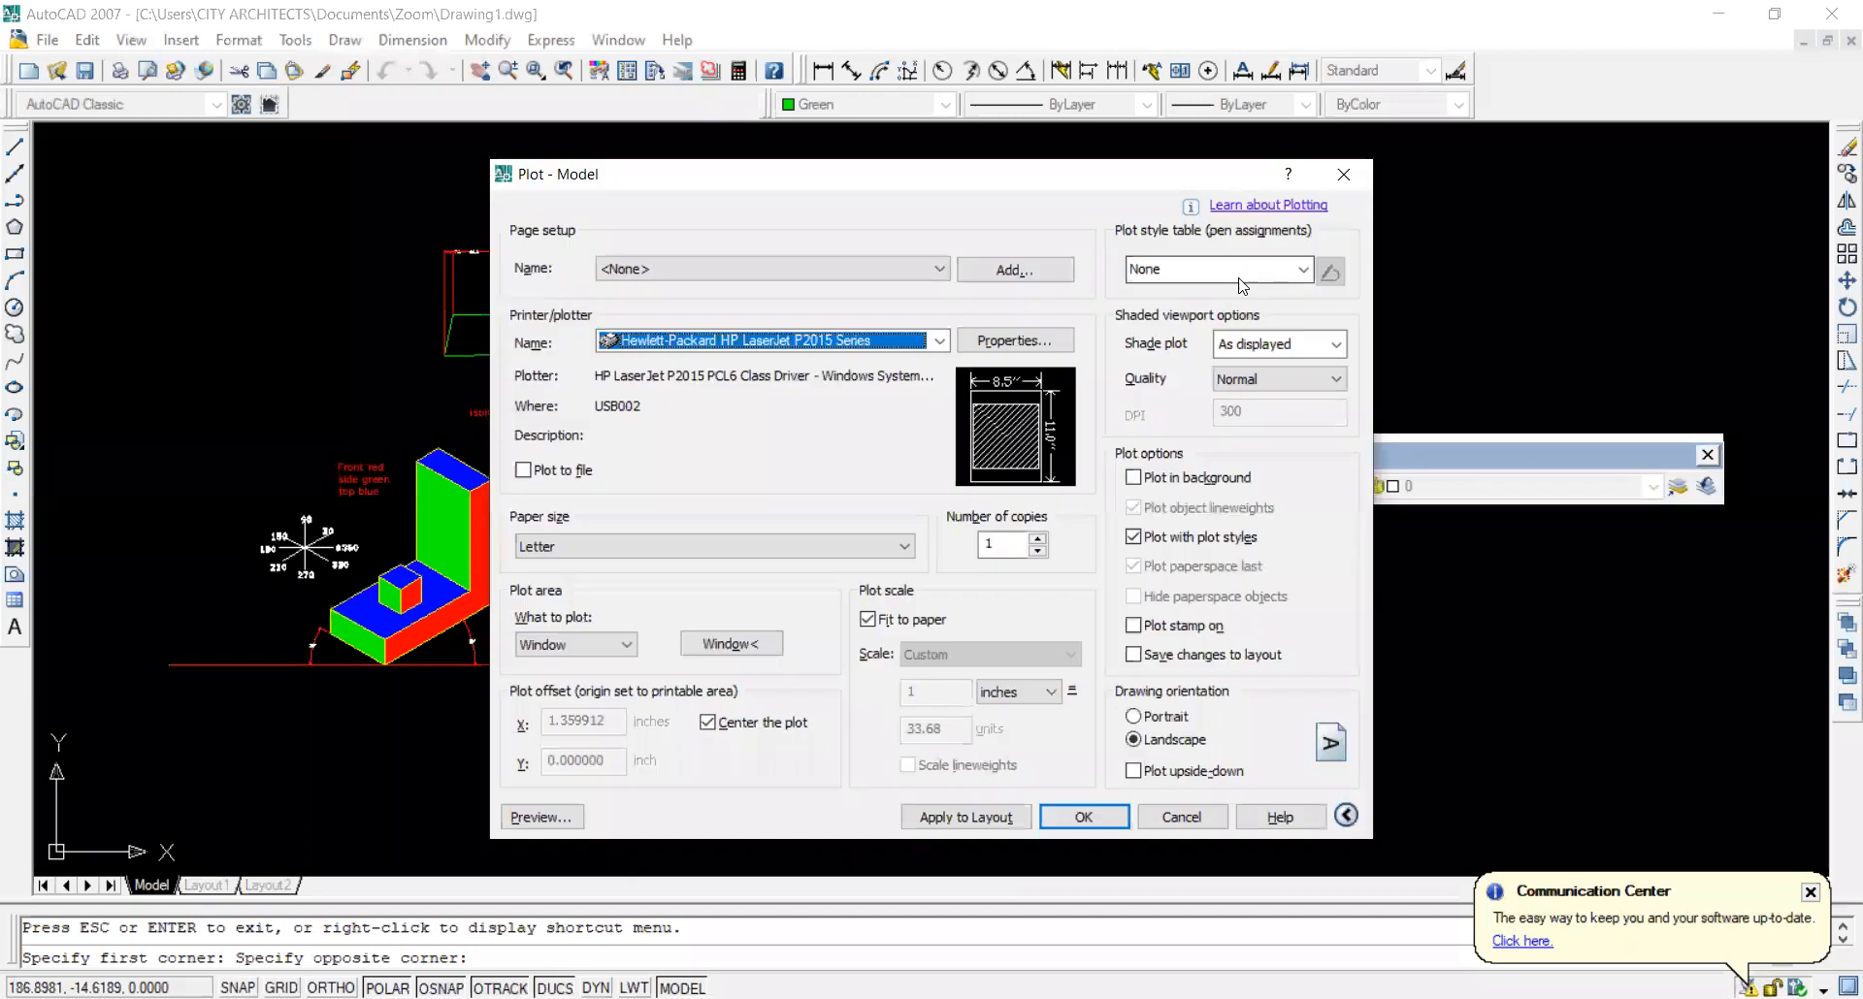
pyautogui.click(1301, 268)
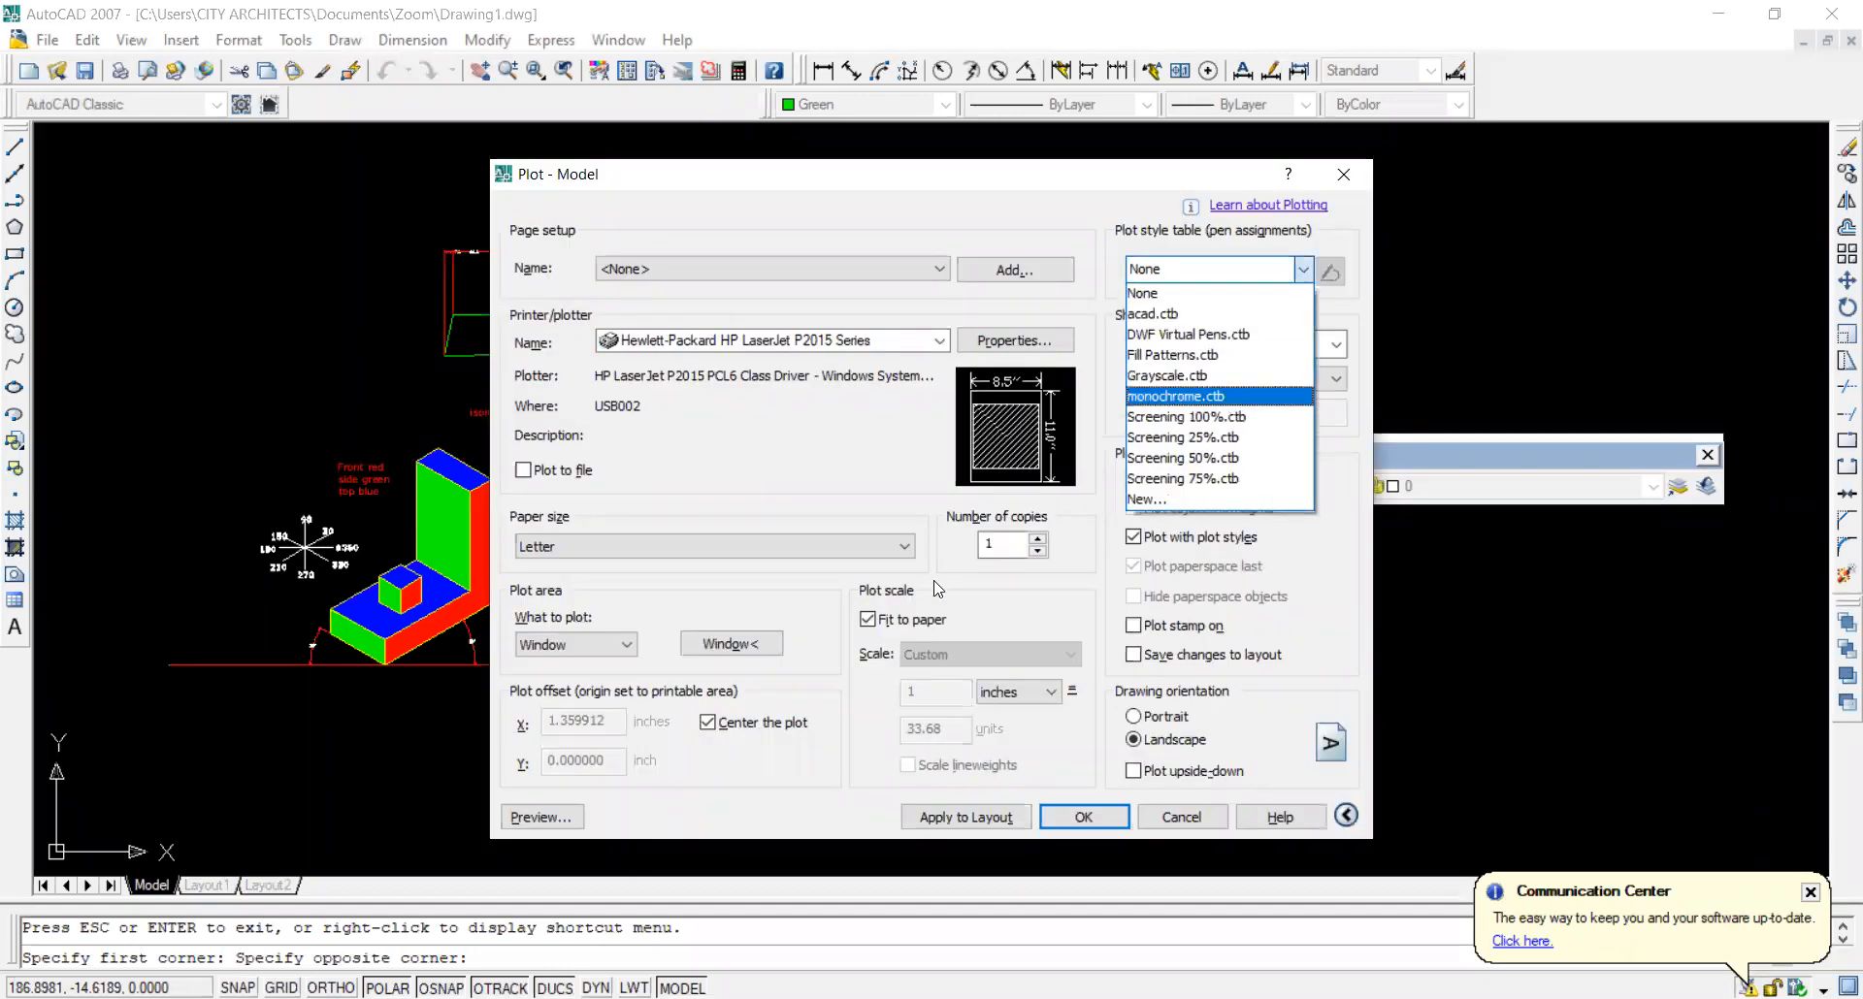
pyautogui.press('Return')
pyautogui.click(928, 553)
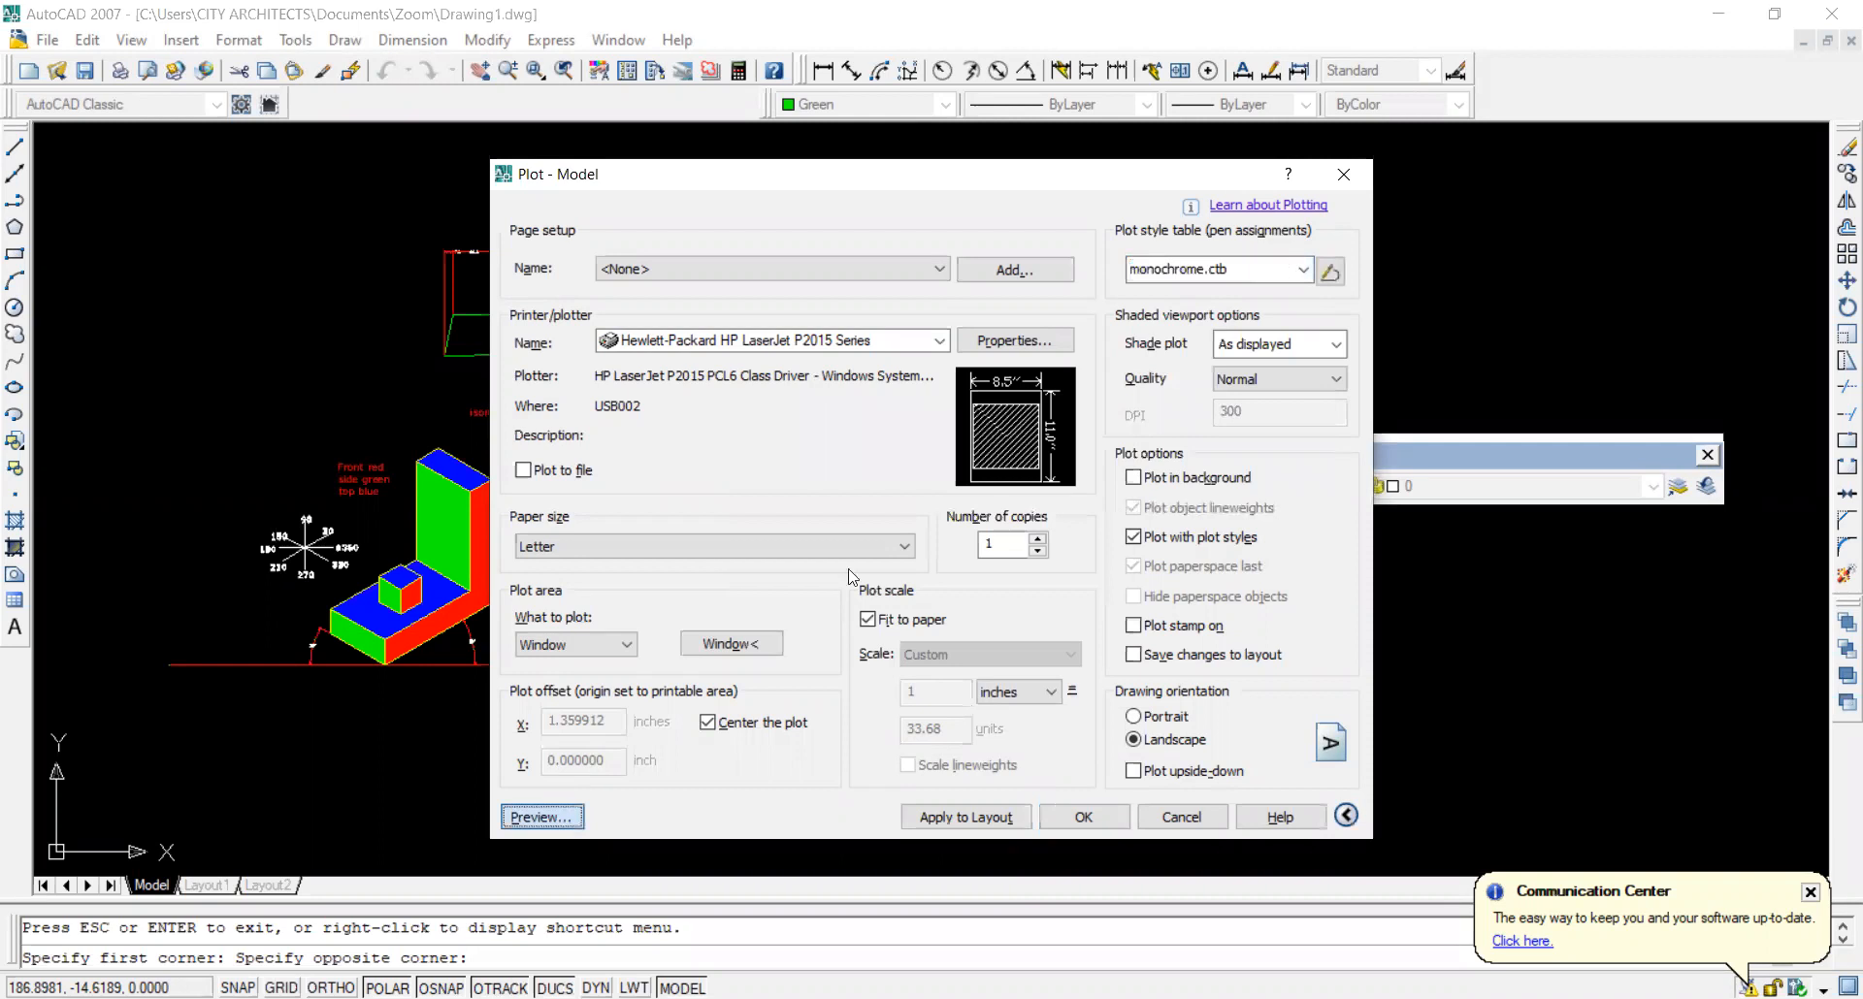
# Preview the orthographic views with the monochrome plot style up close, then cancel the plot.
pyautogui.press('Return')
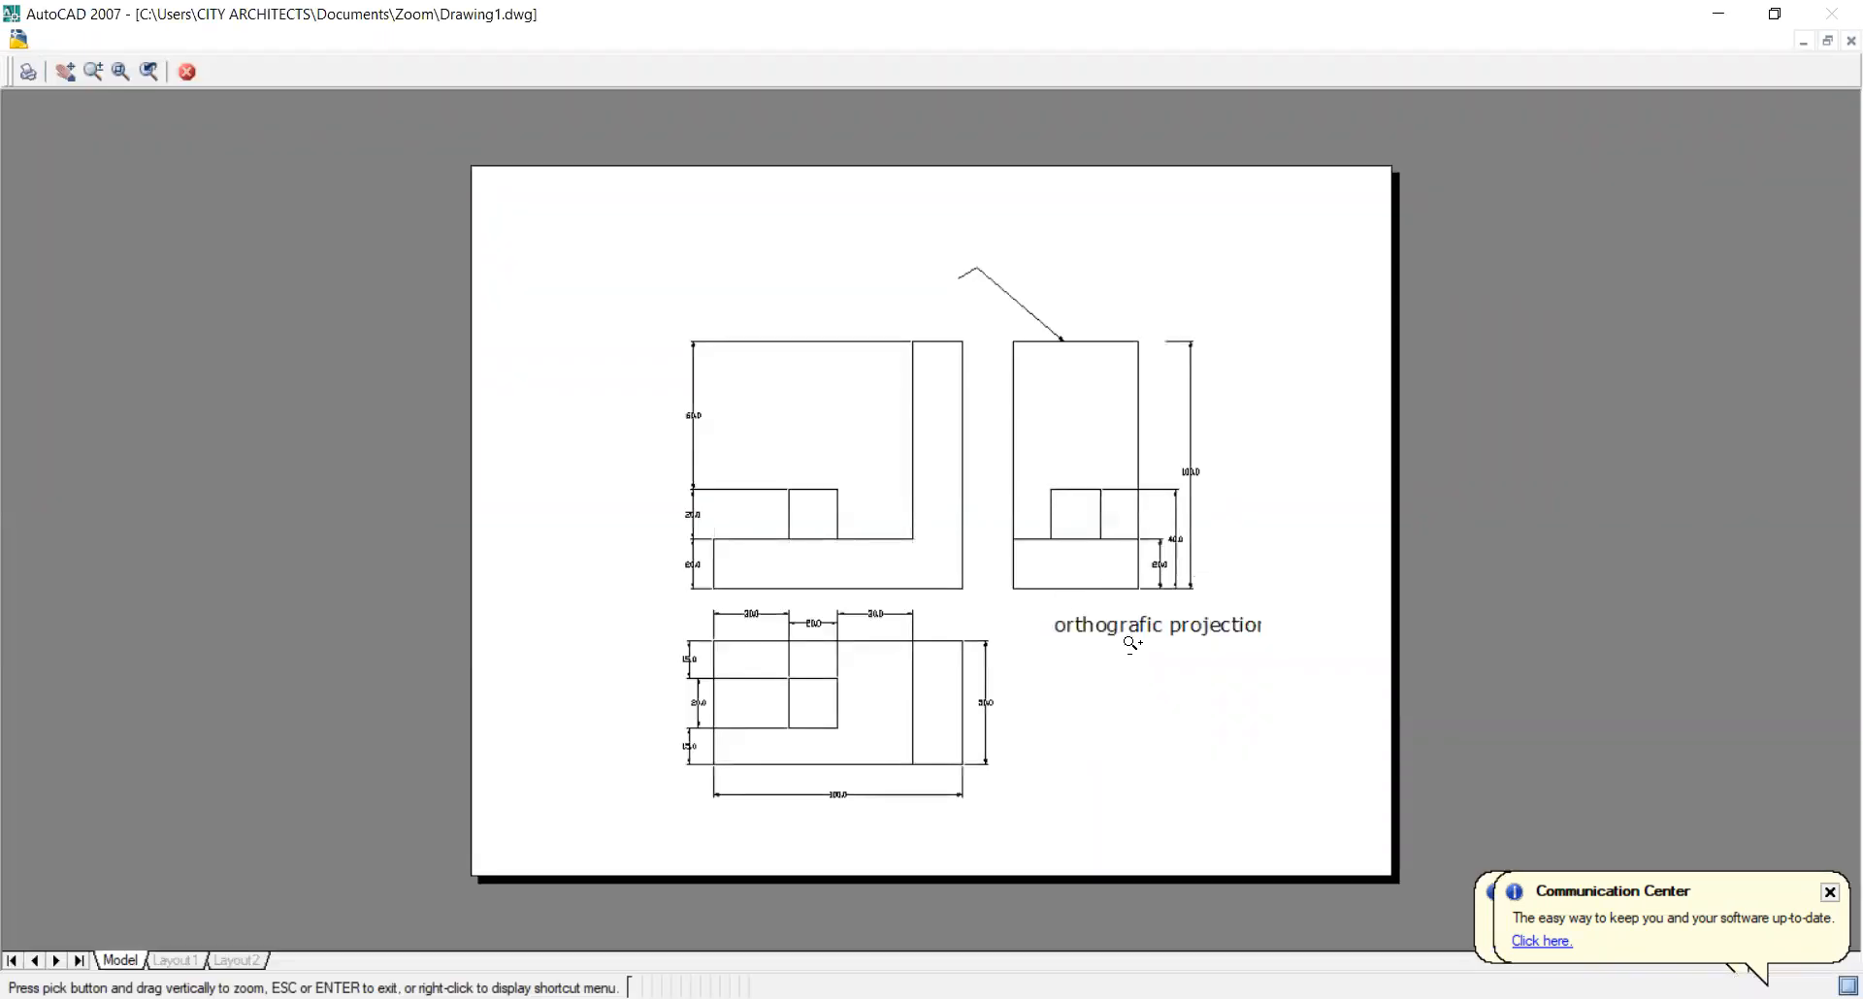
pyautogui.scroll(2, 1131, 642)
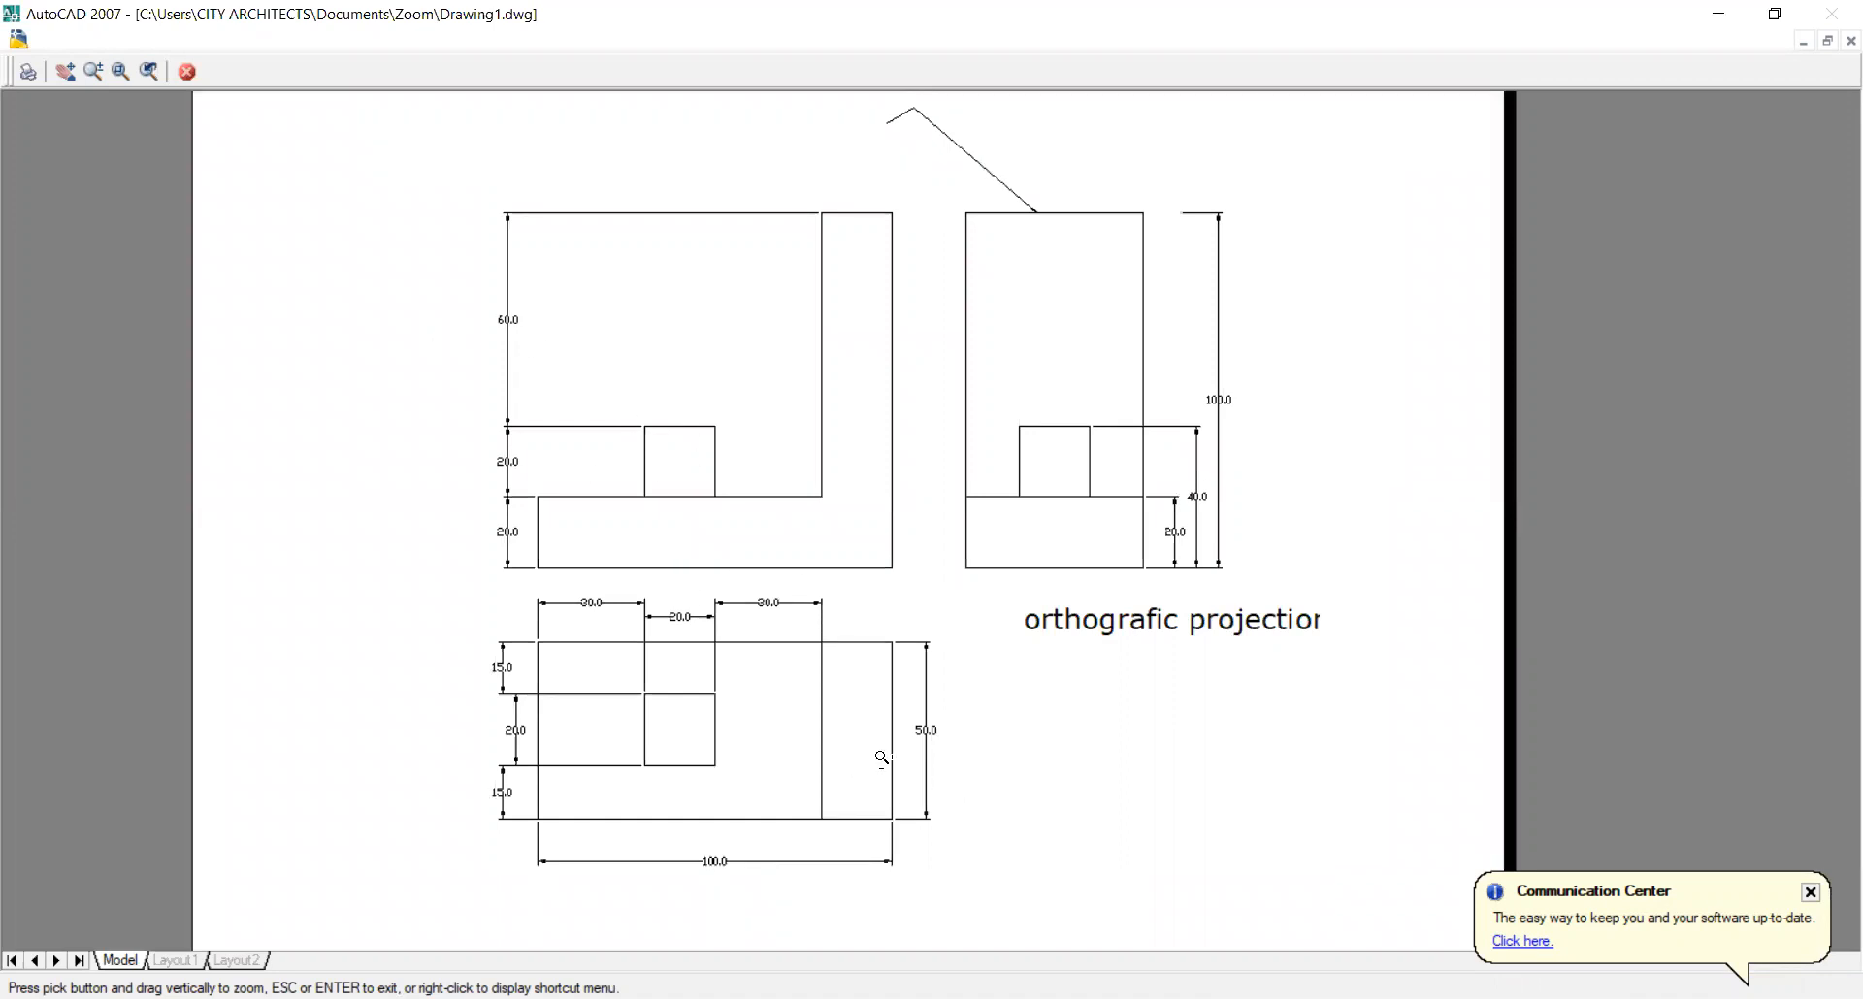
pyautogui.press('Escape')
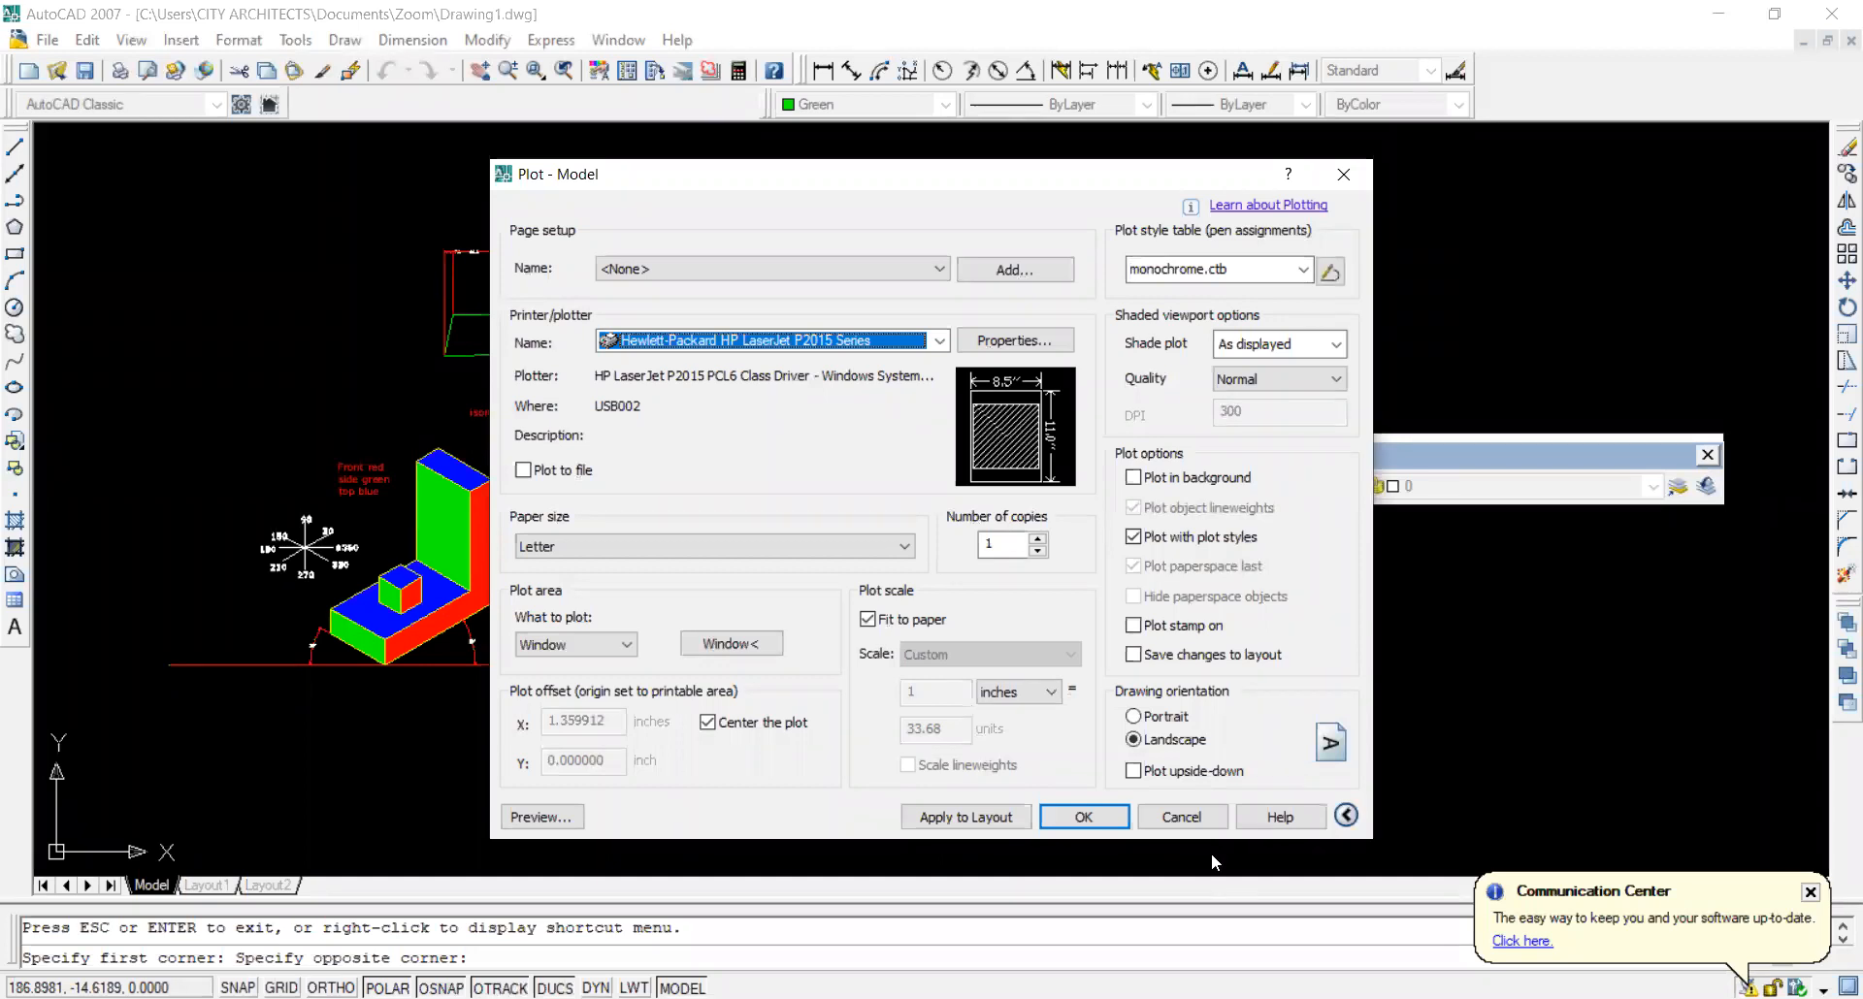
pyautogui.click(1177, 821)
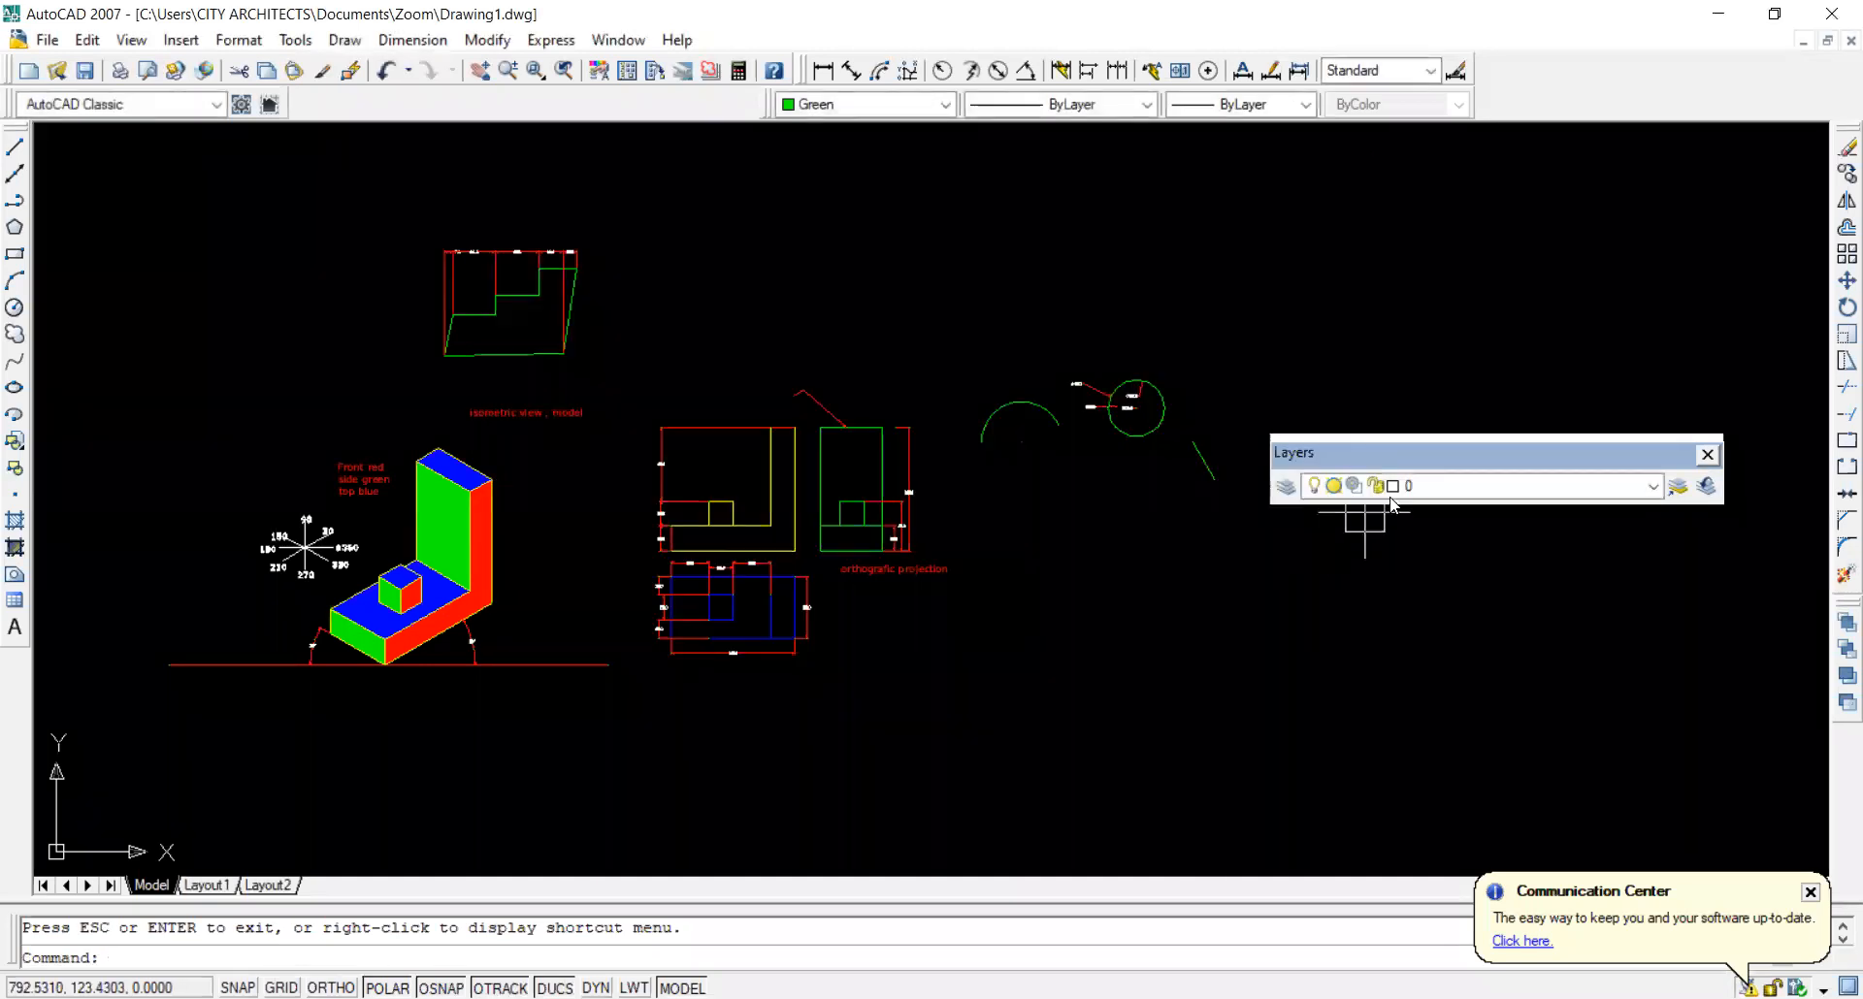
# Turn off plotting for the dimension and text layers and apply the layer changes.
pyautogui.click(1418, 487)
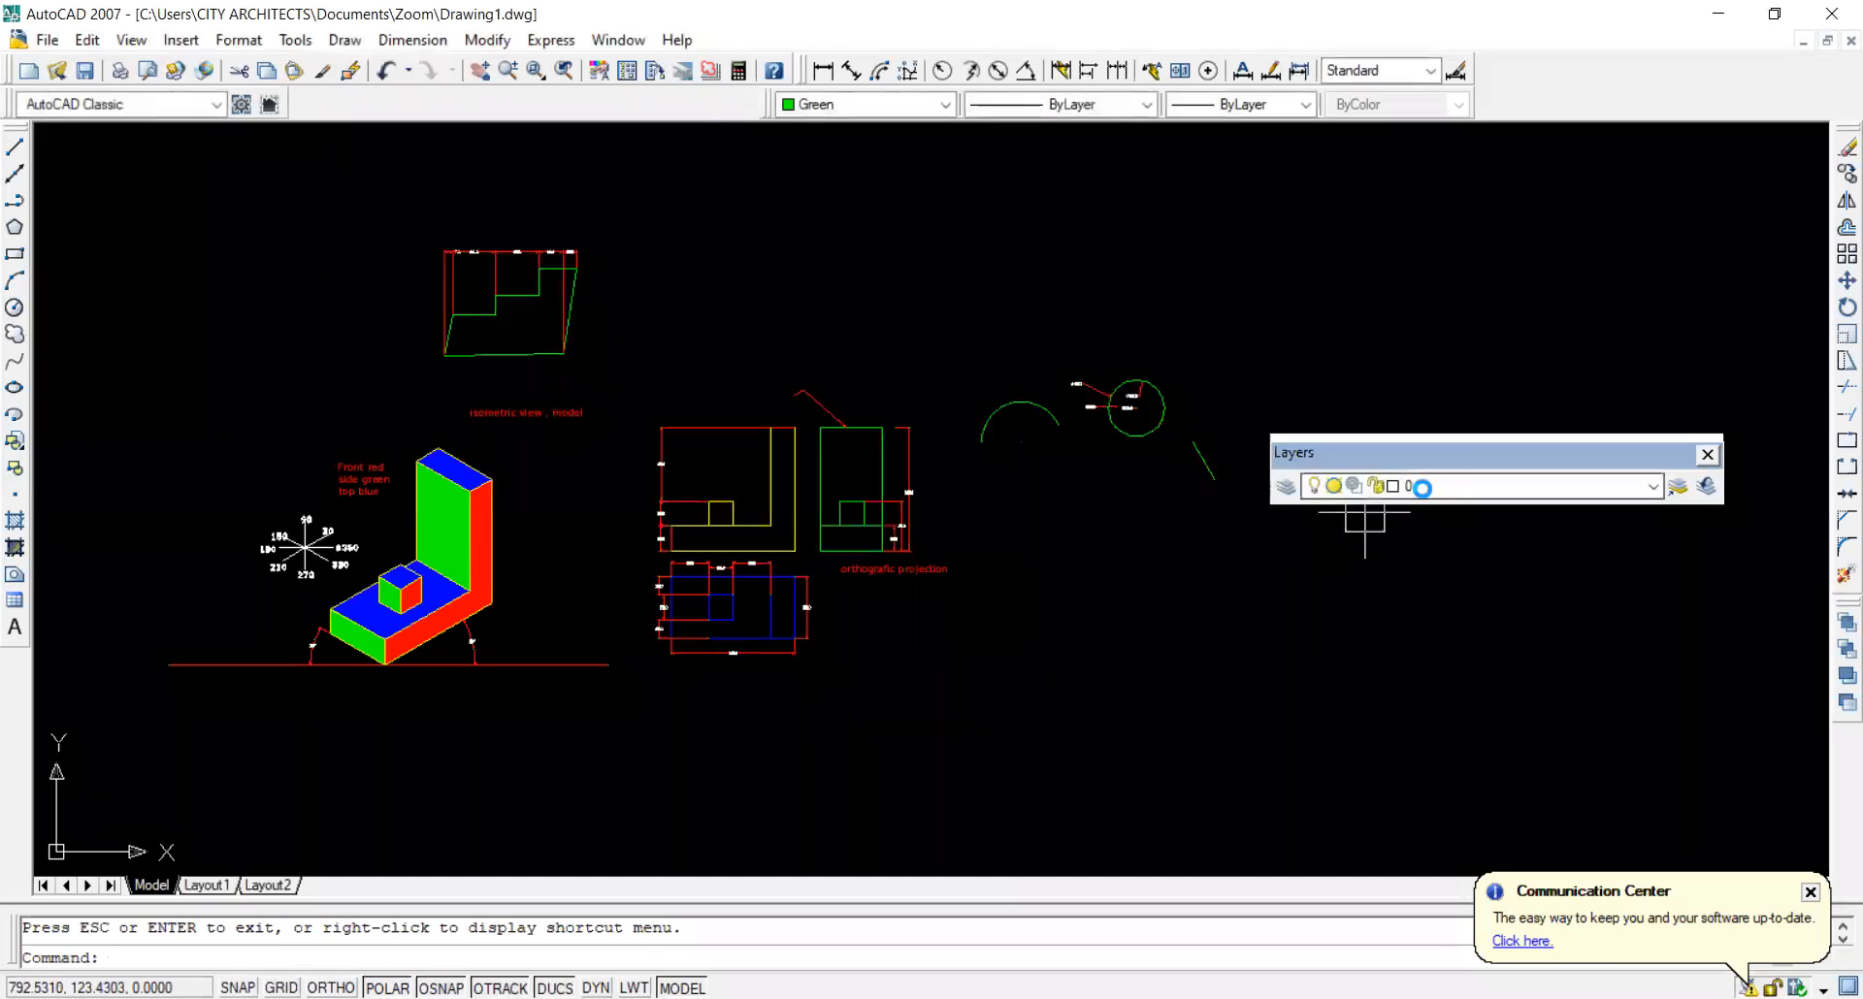
pyautogui.click(1285, 481)
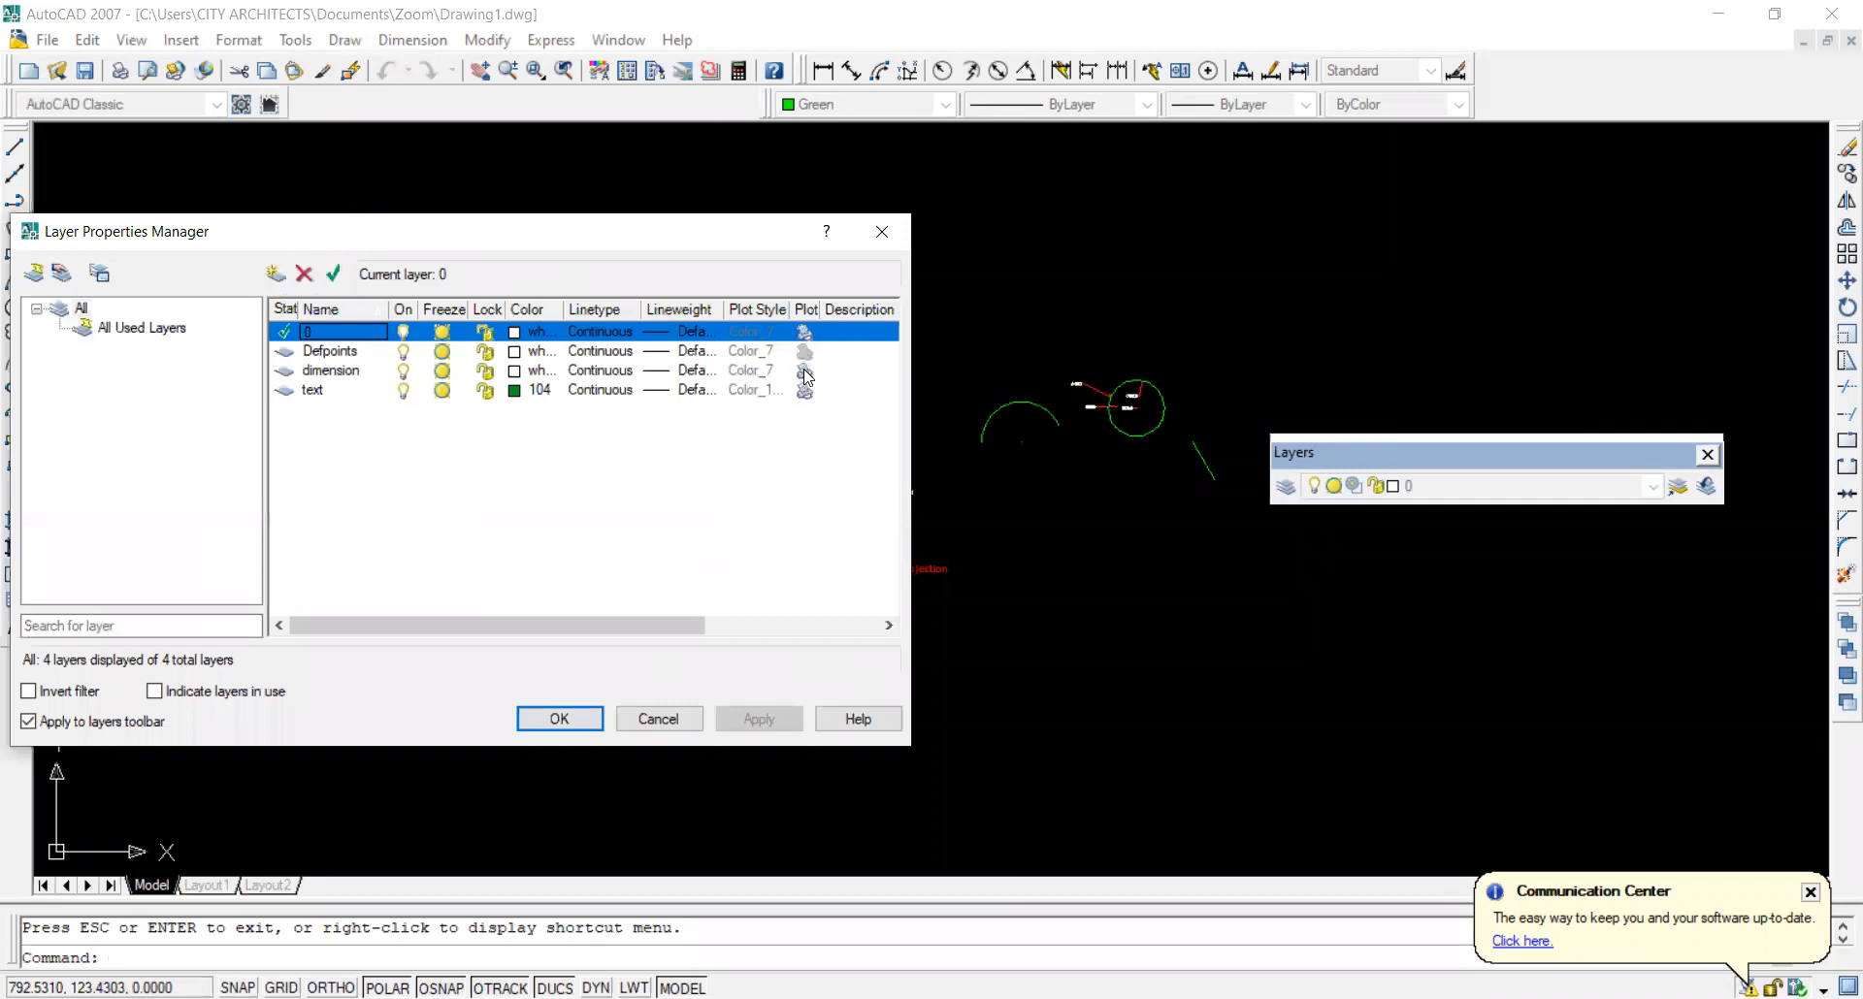
pyautogui.click(803, 371)
pyautogui.click(803, 390)
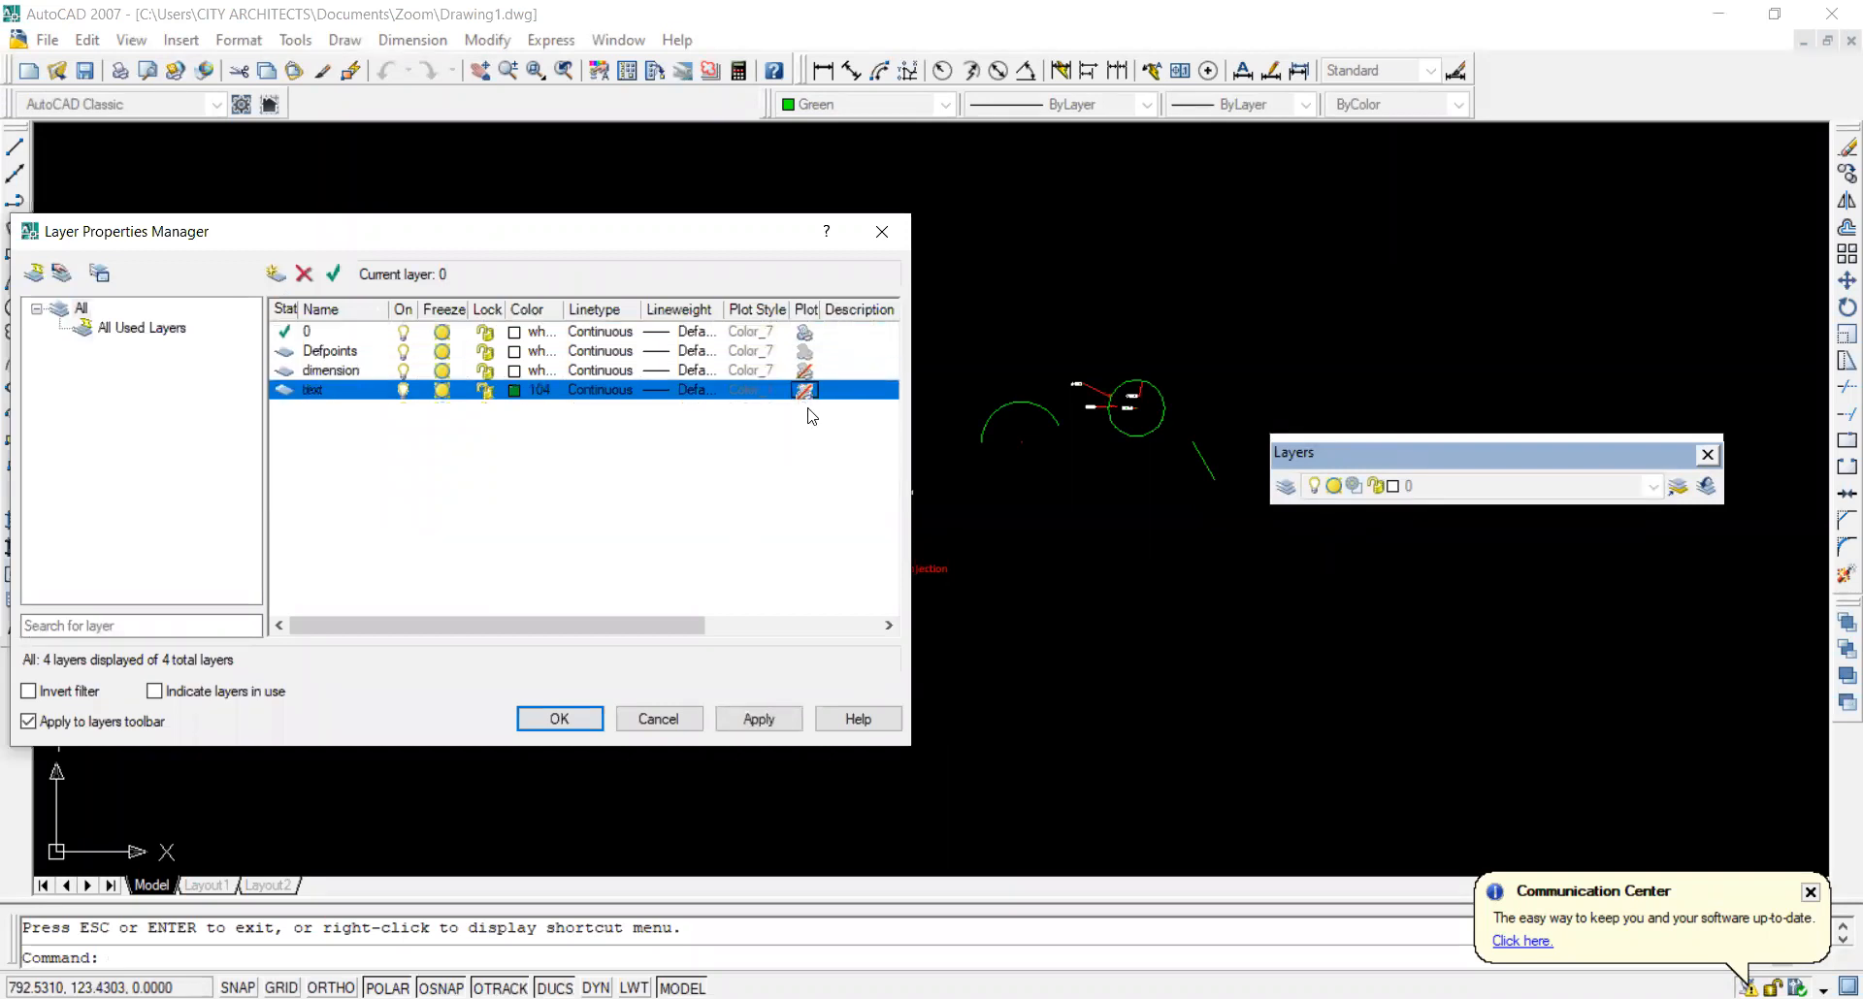
pyautogui.click(764, 723)
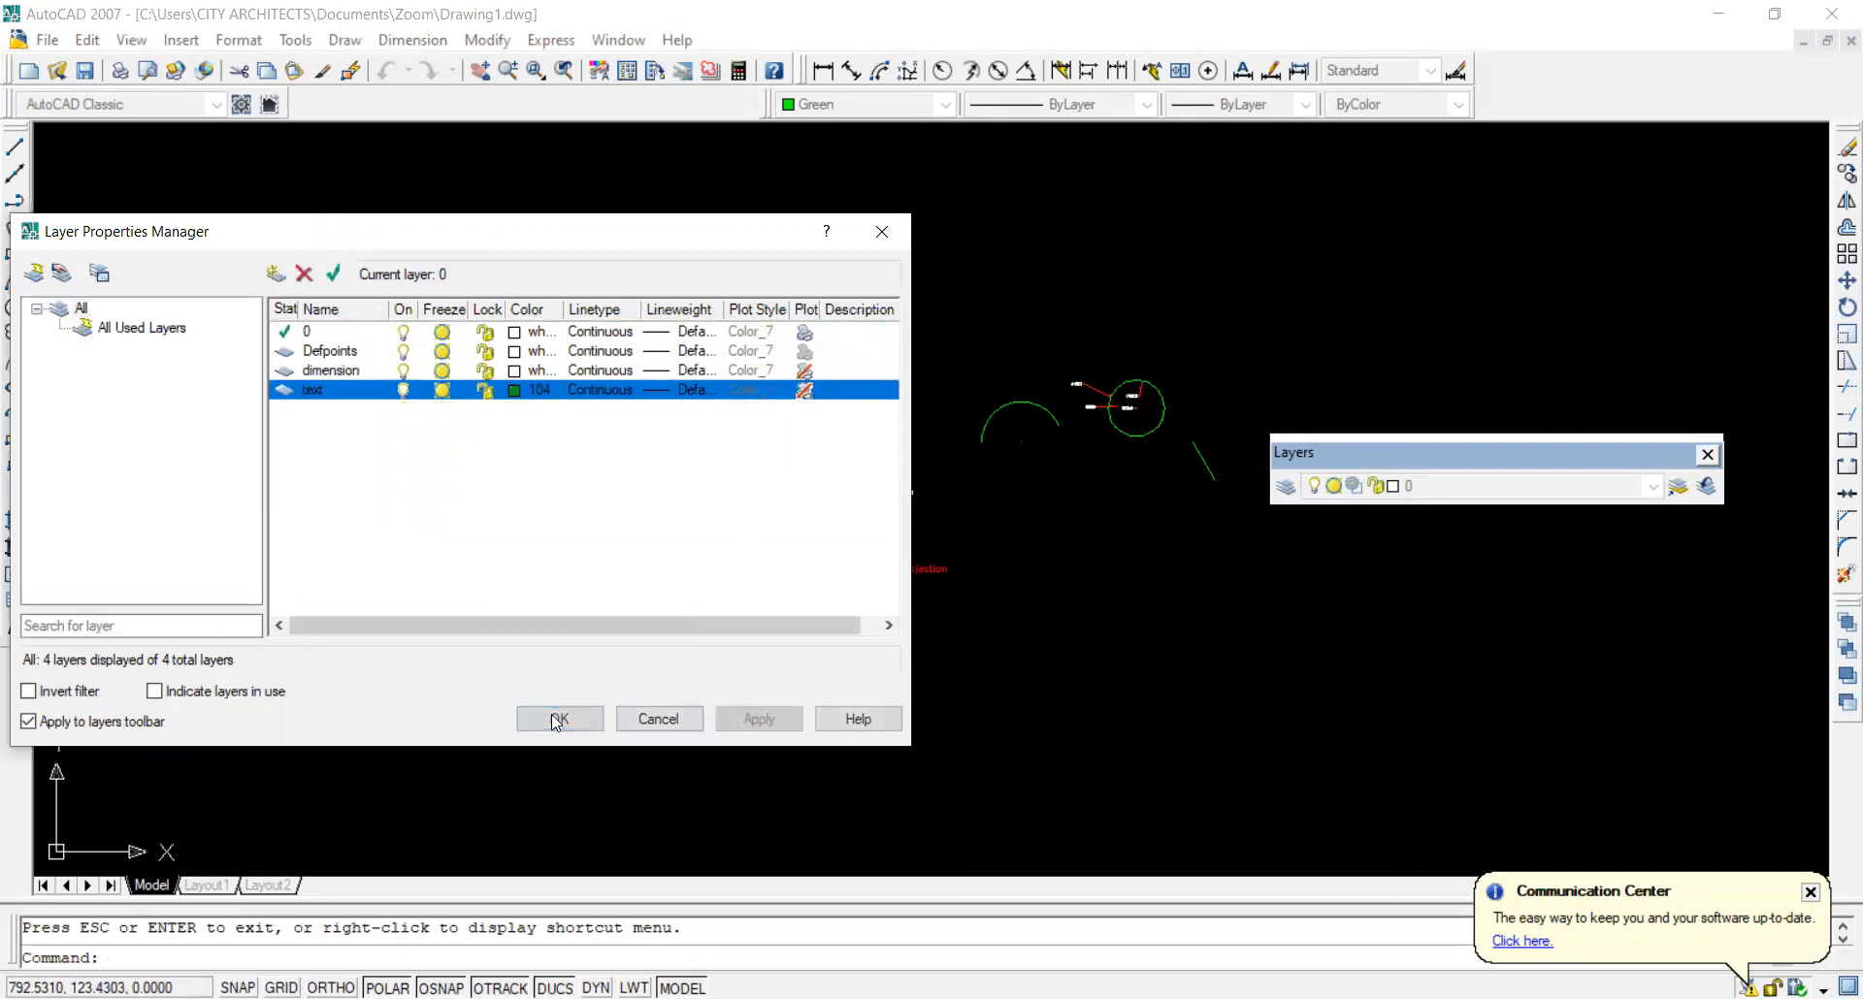
pyautogui.click(559, 719)
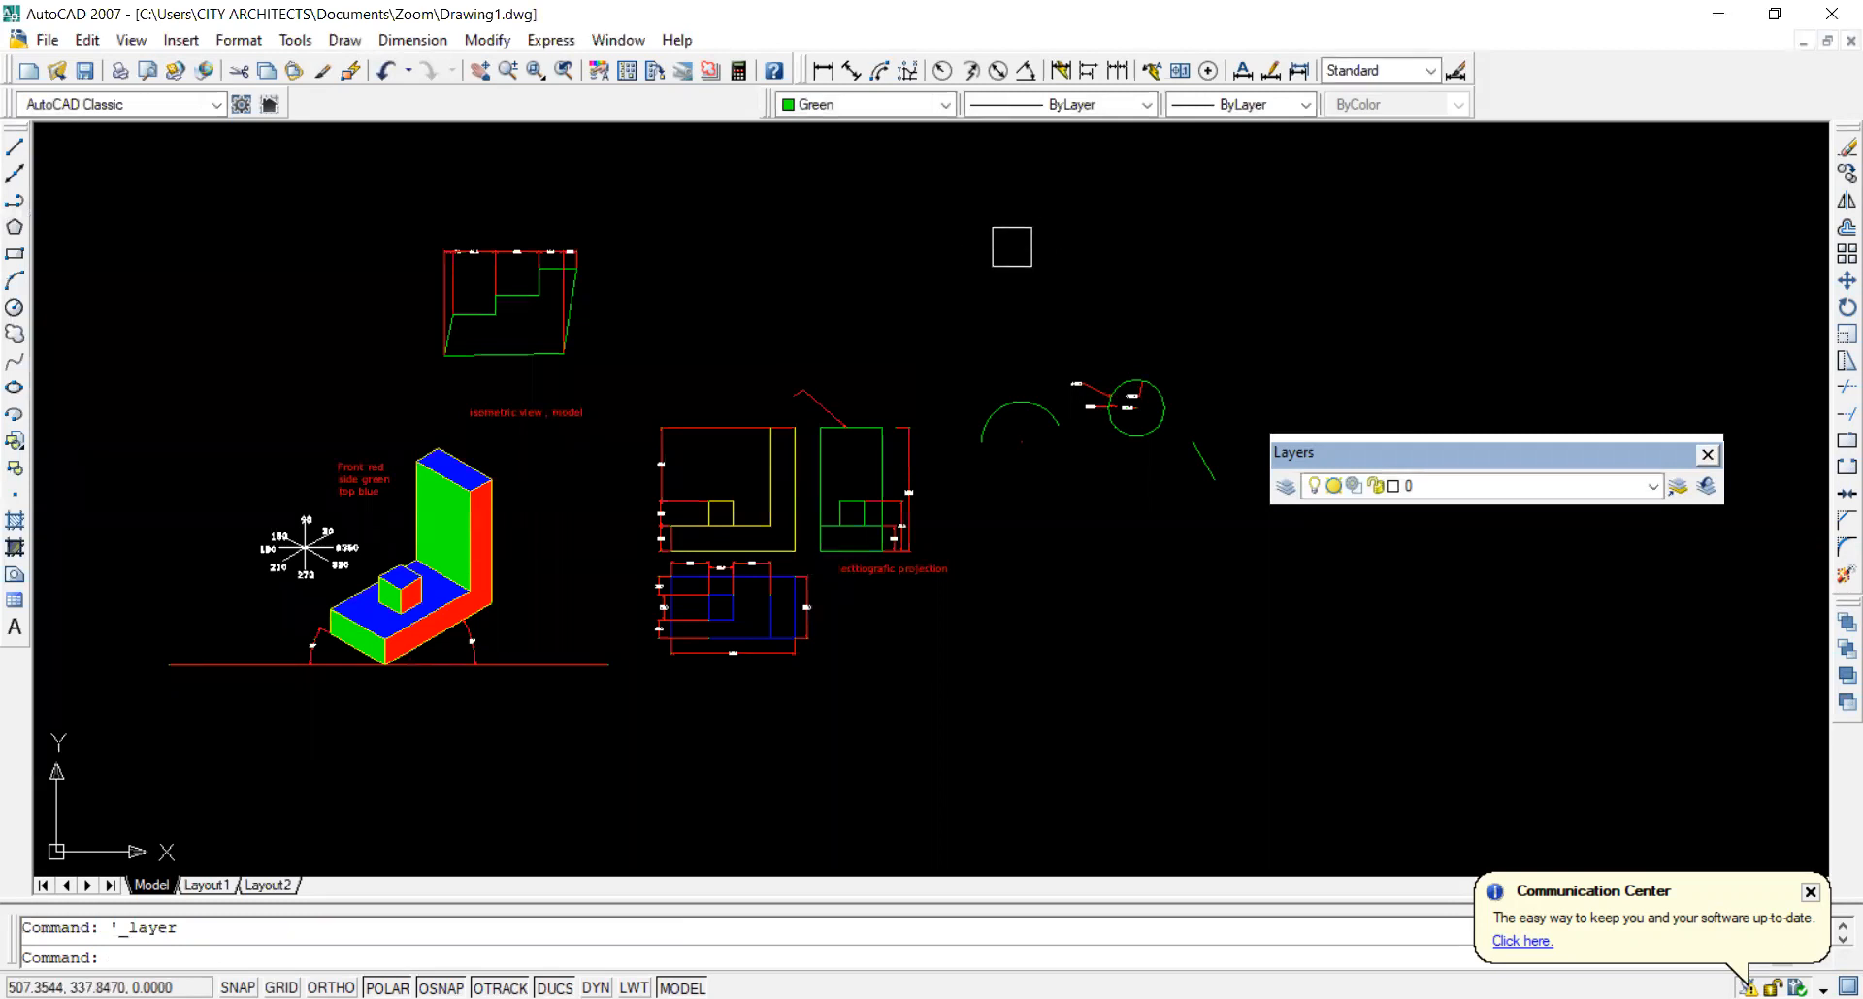
# Load the previous plot settings, preview the plot of the orthographic views, and close the plot settings without printing.
pyautogui.press('Return')
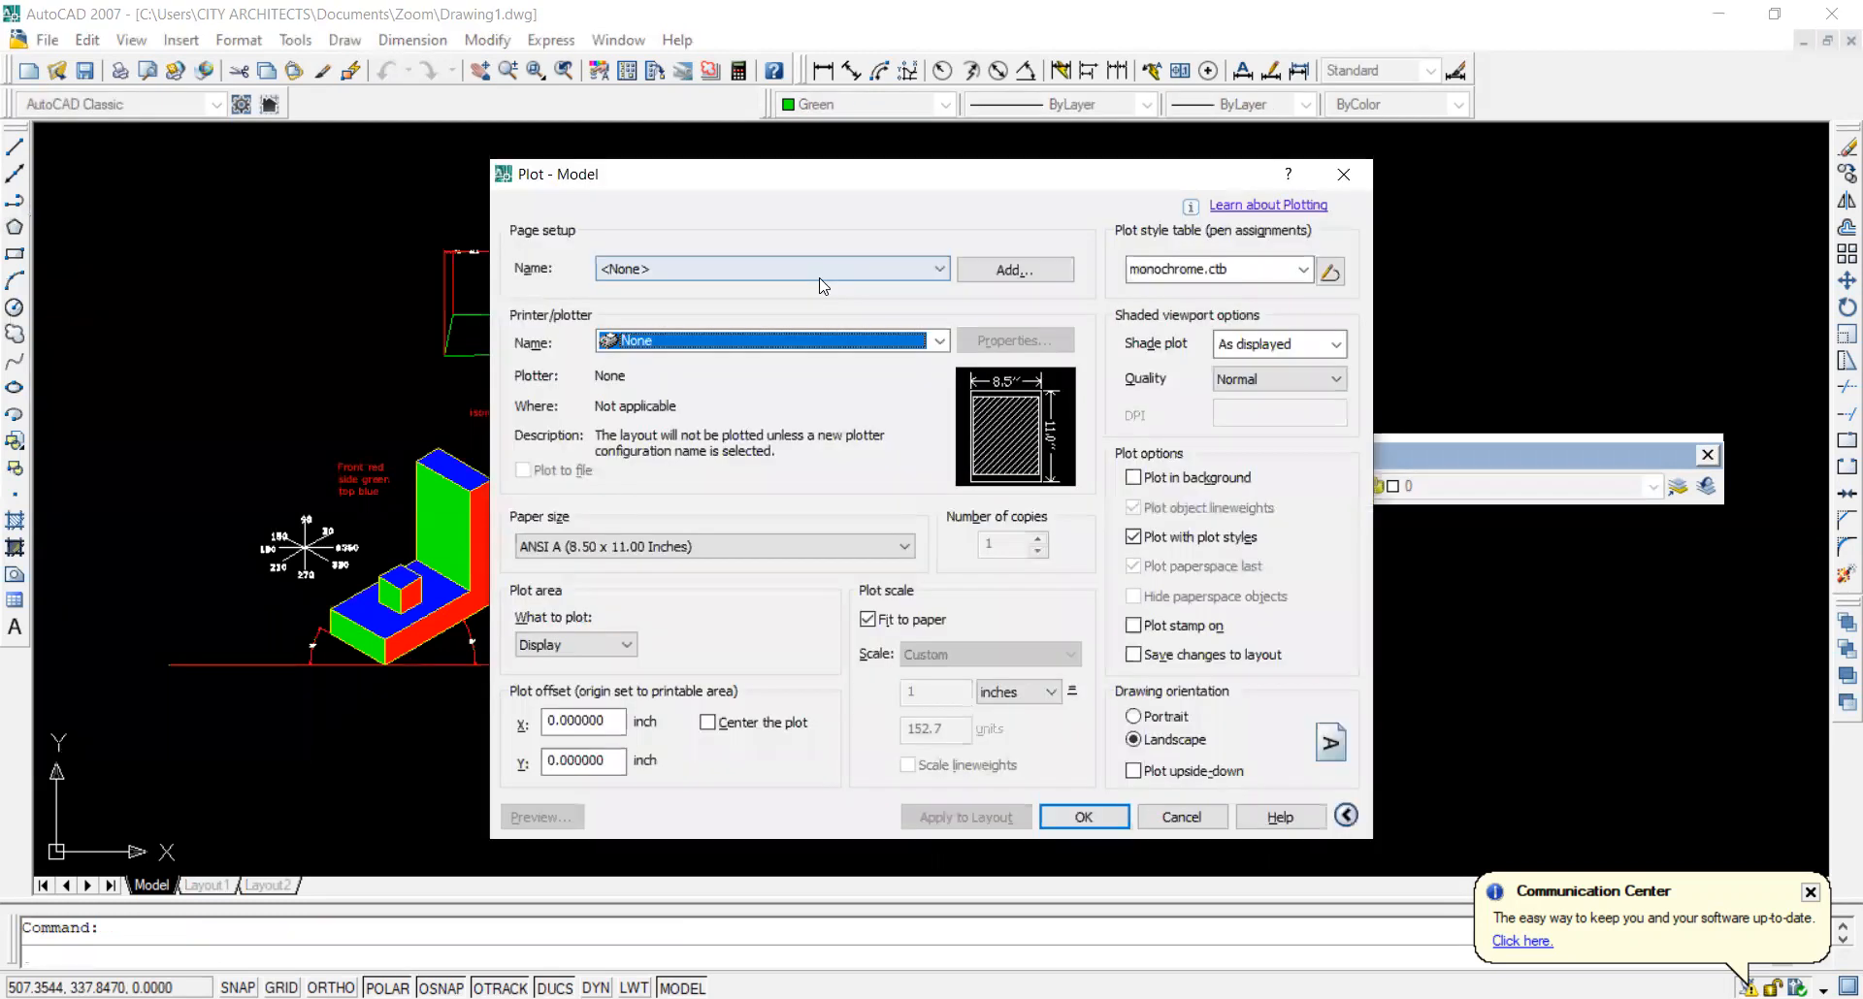
pyautogui.click(815, 269)
pyautogui.click(816, 305)
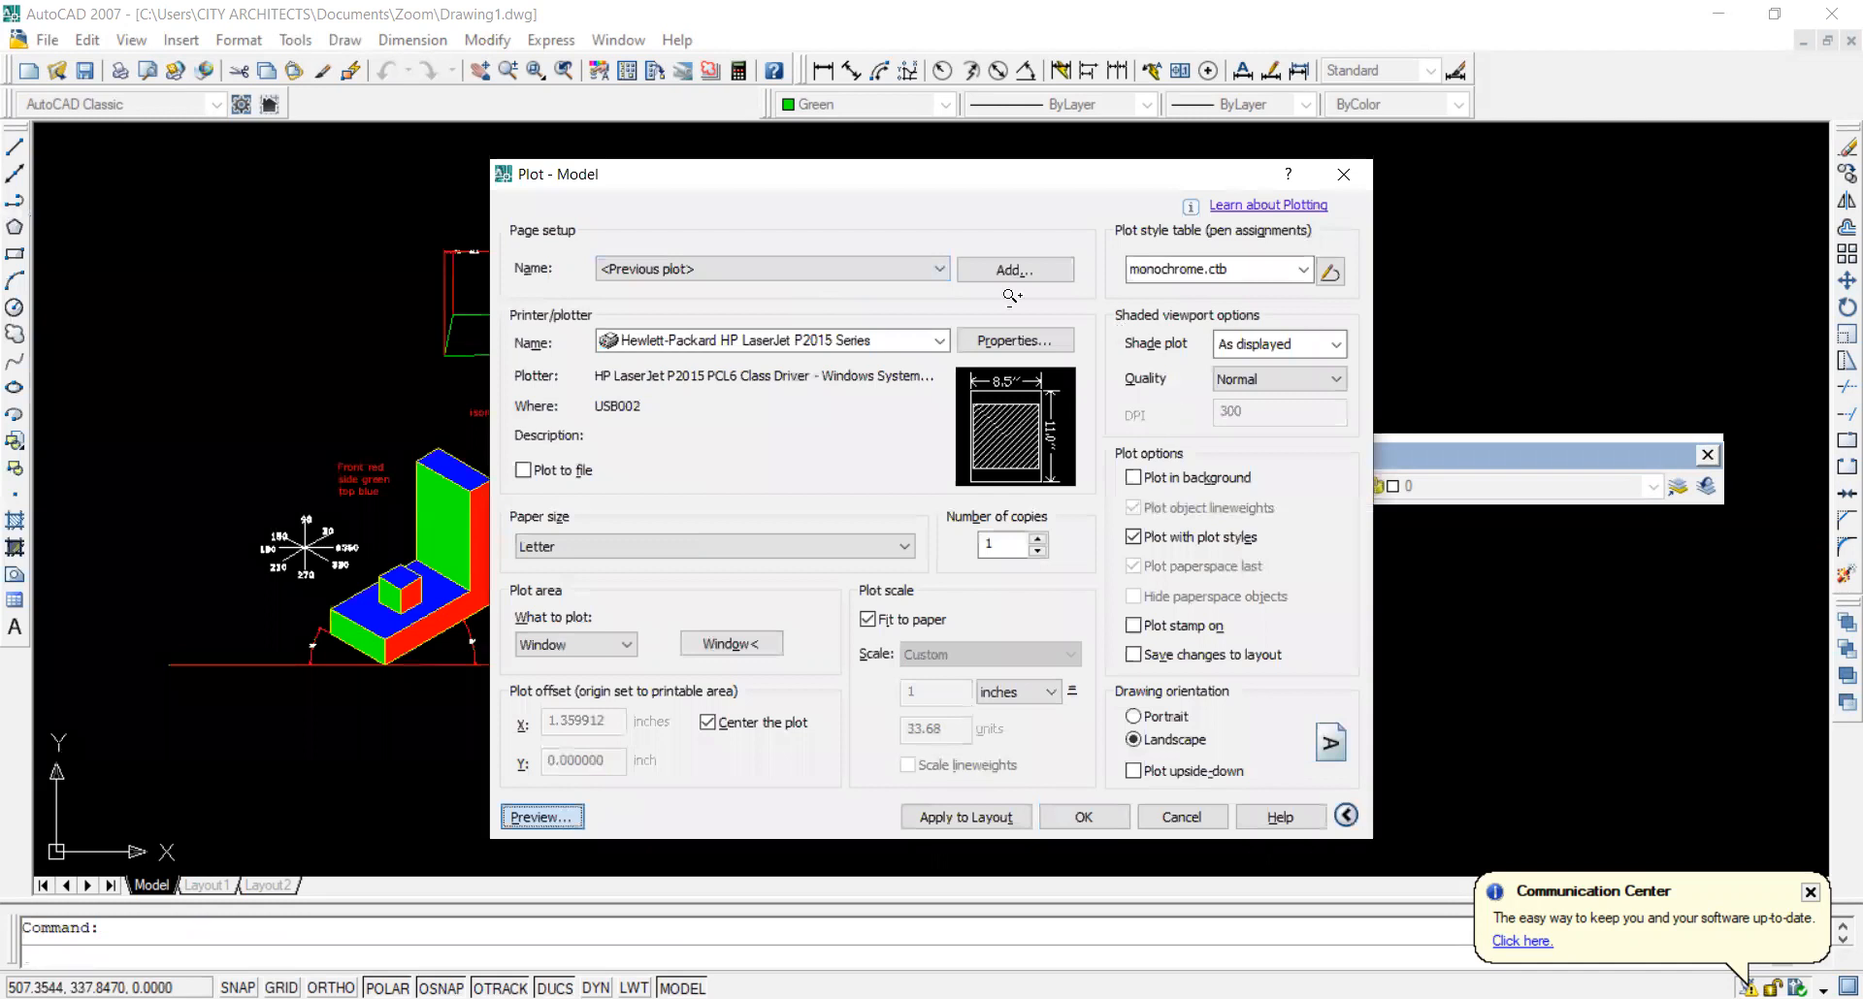
pyautogui.click(541, 817)
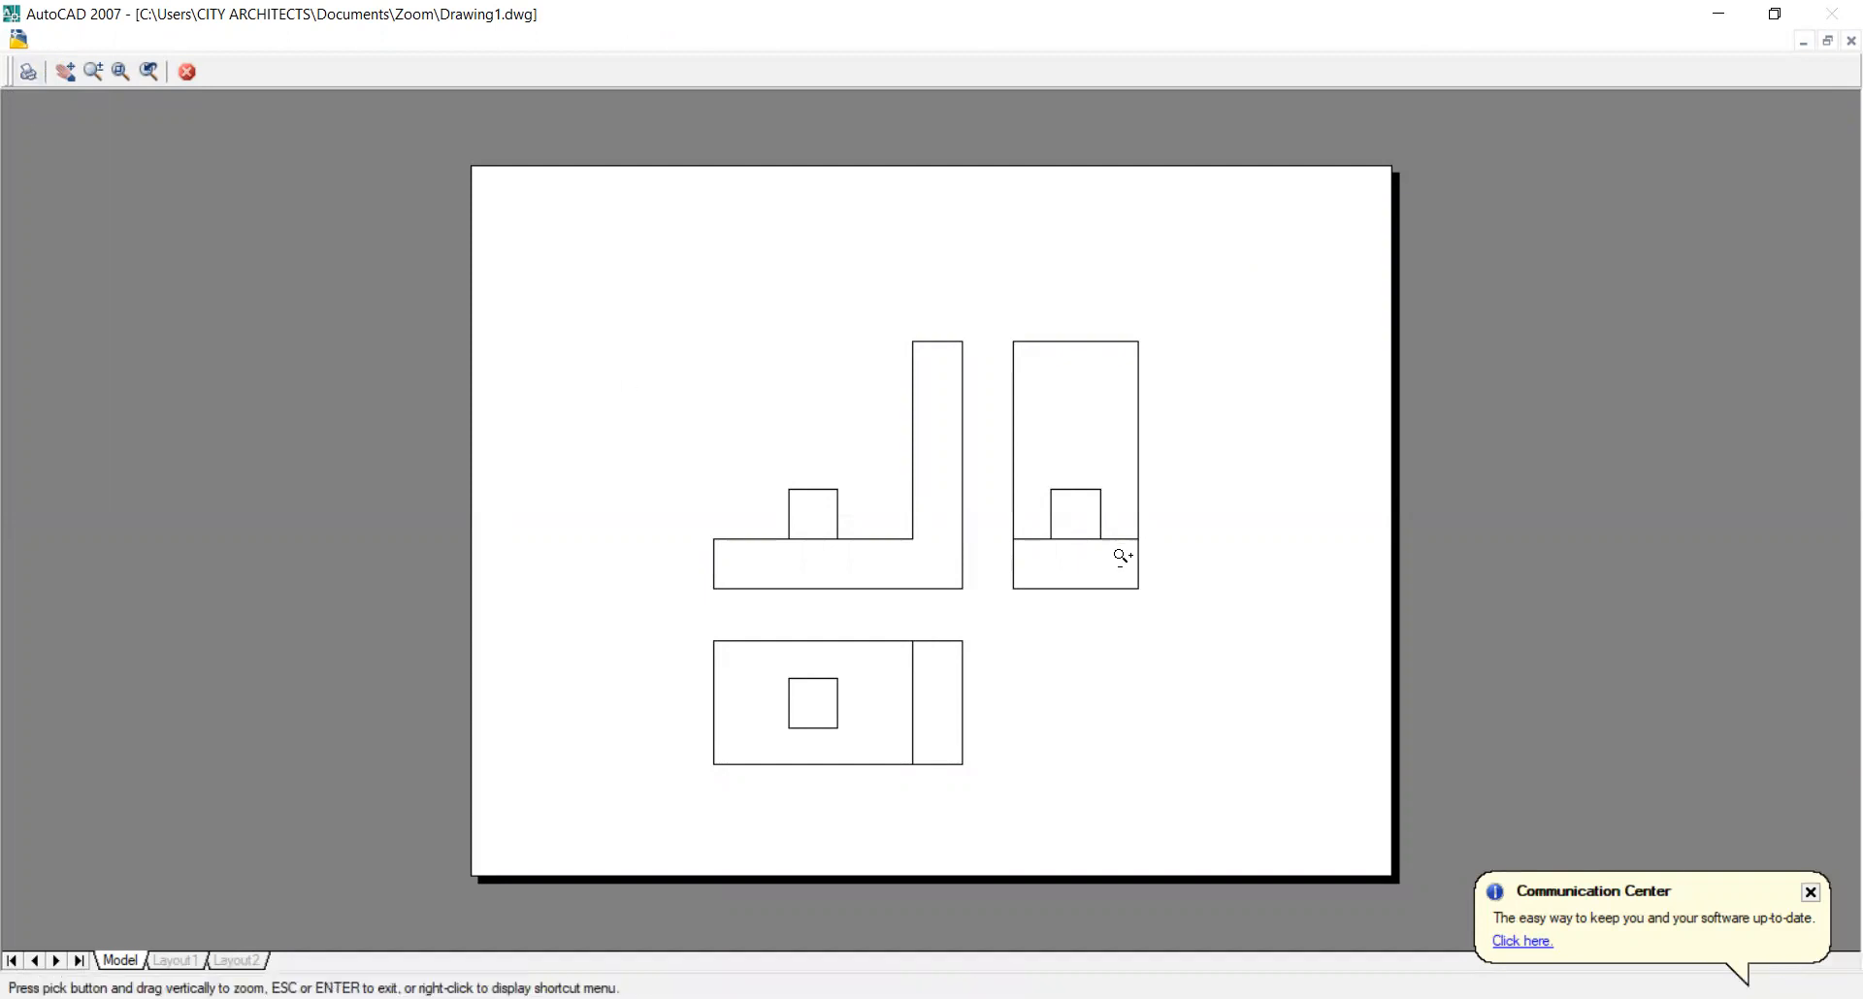
pyautogui.press('Escape')
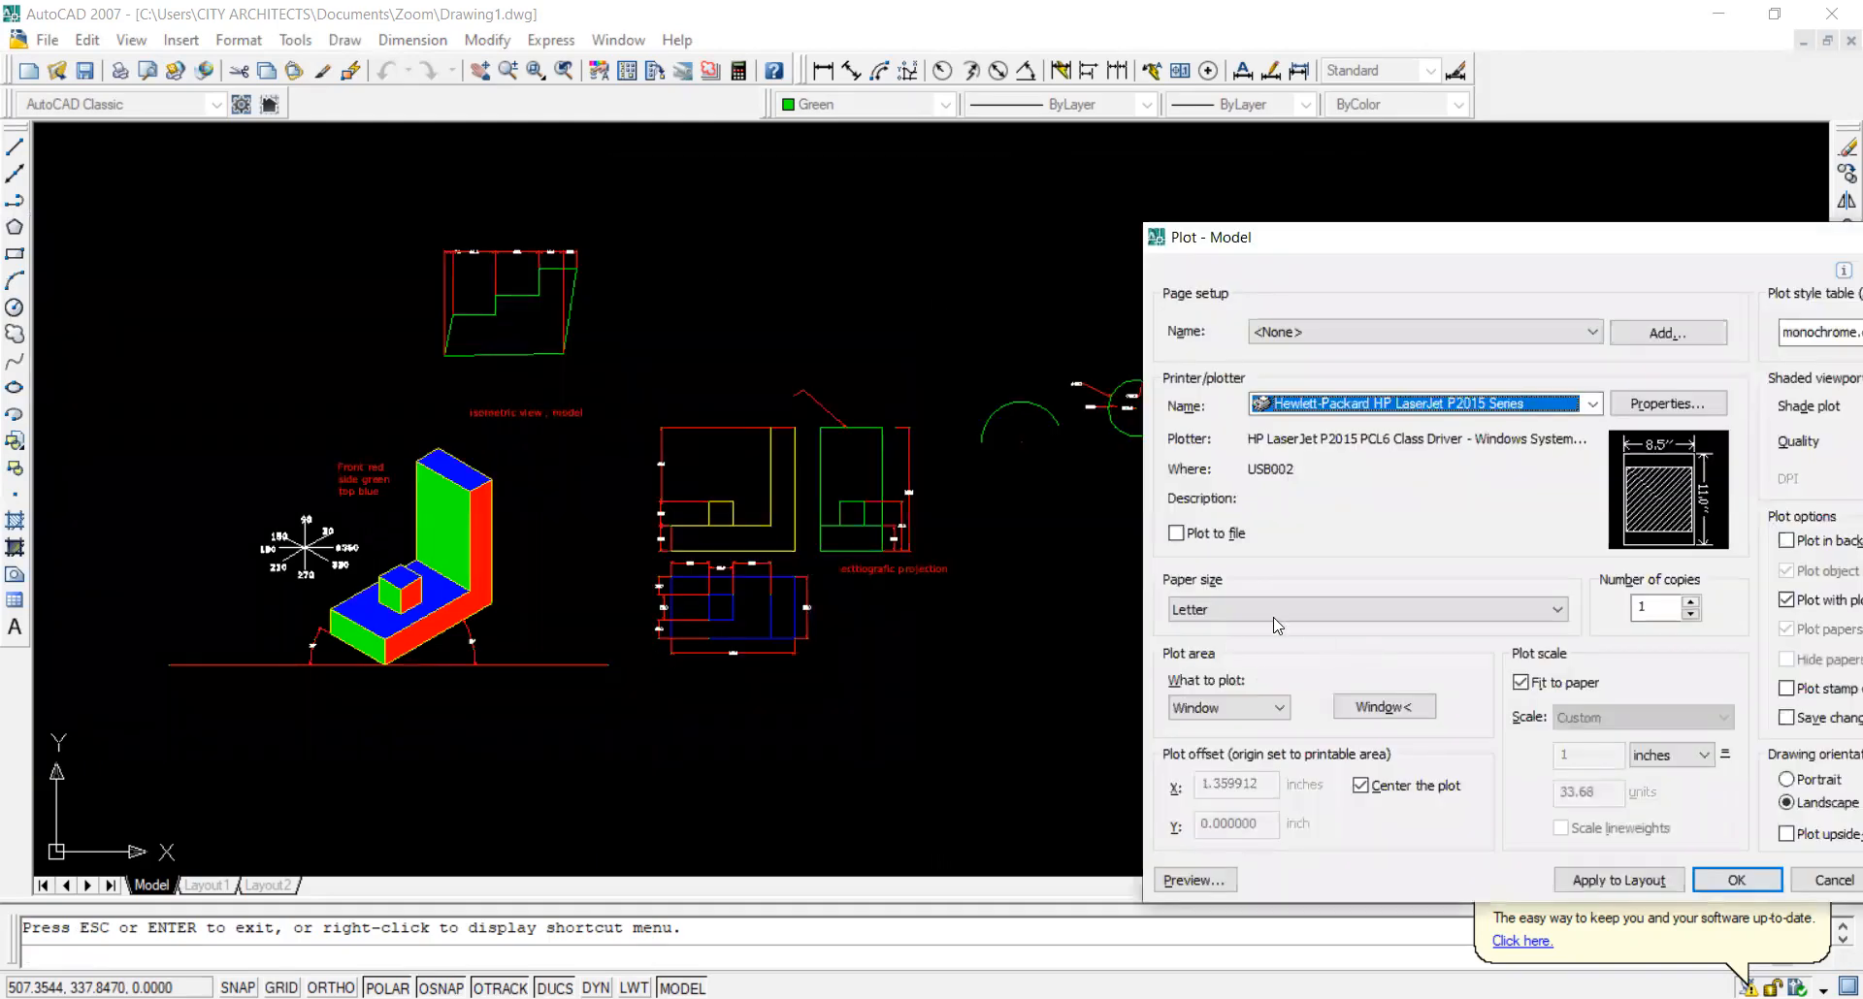
pyautogui.click(1191, 881)
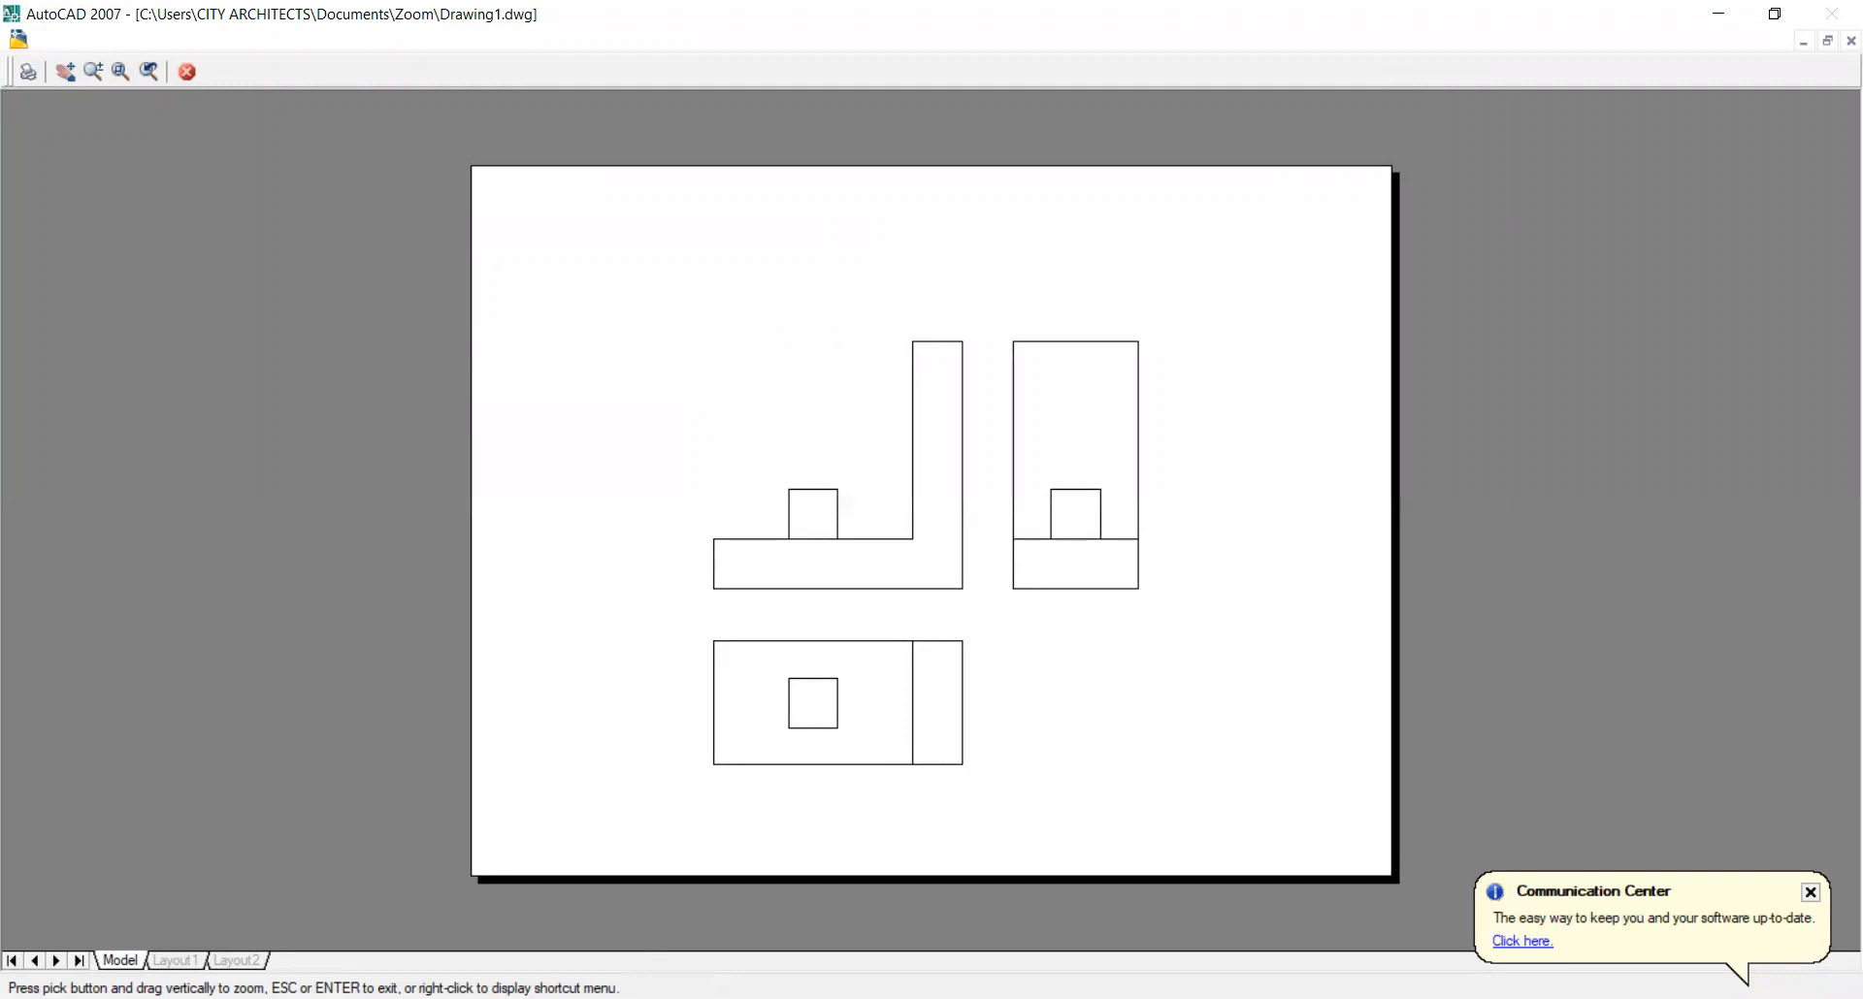
pyautogui.press('Escape')
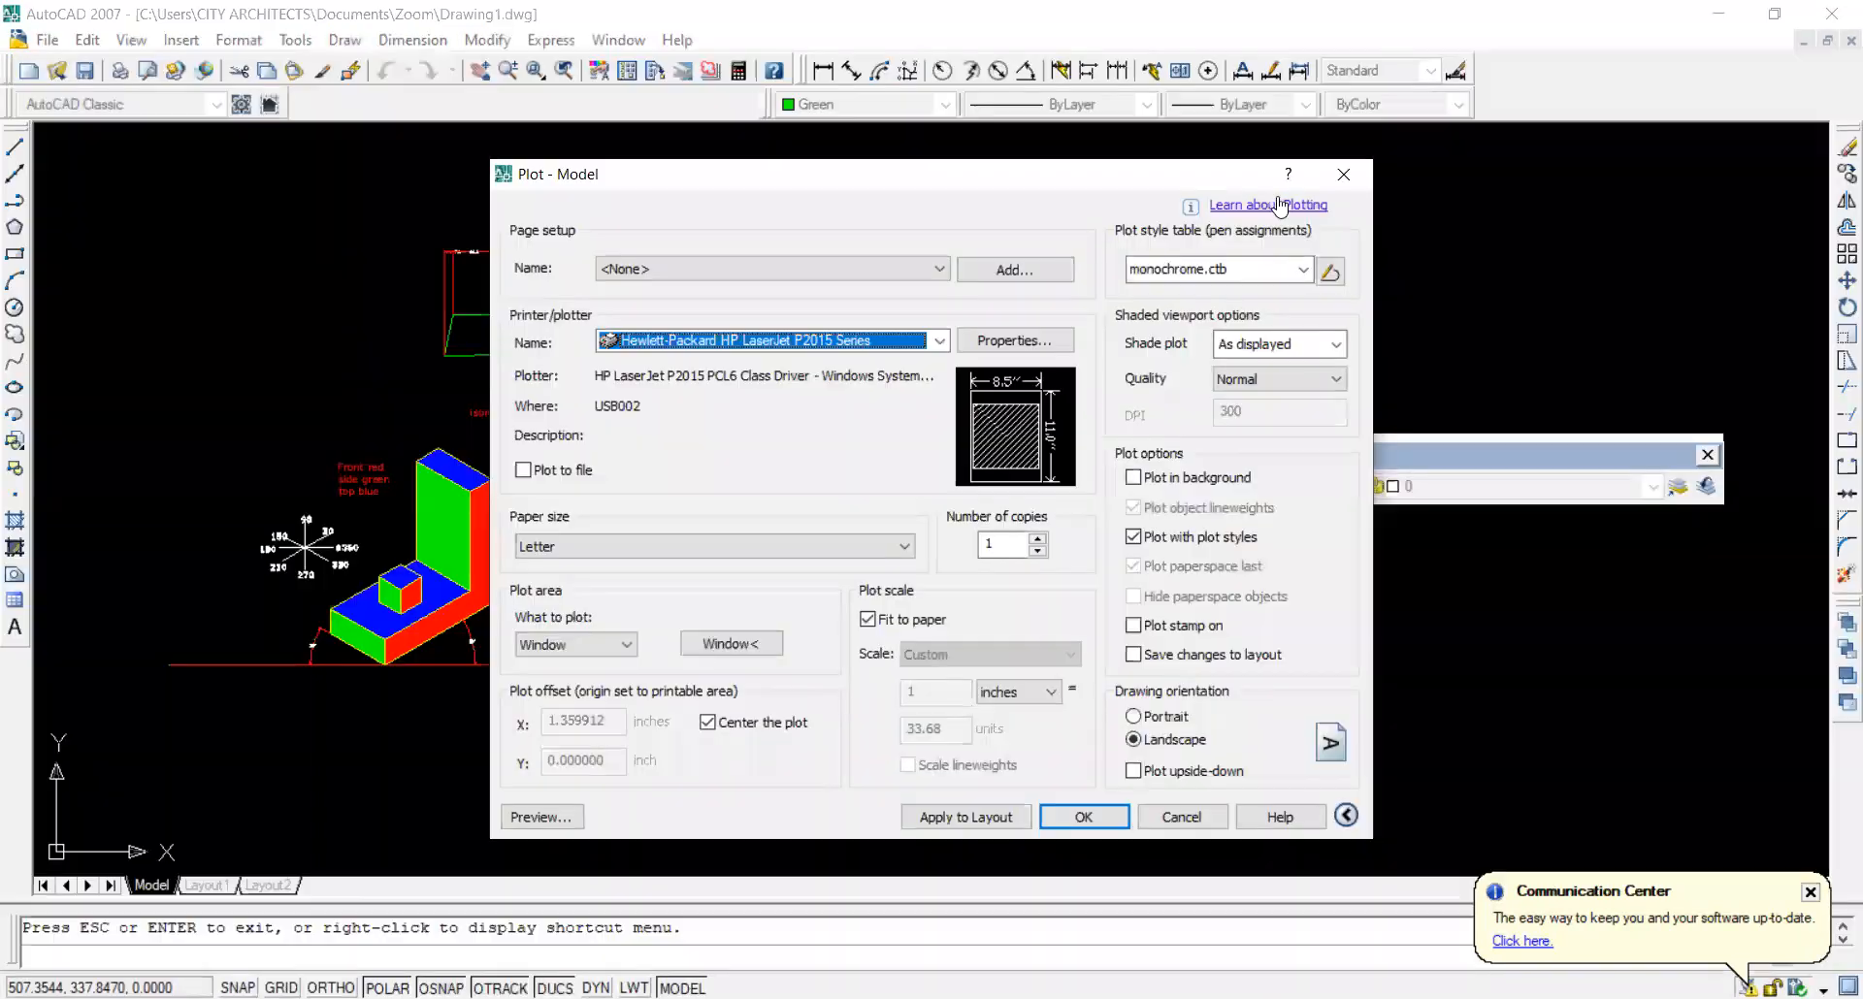
pyautogui.click(1344, 173)
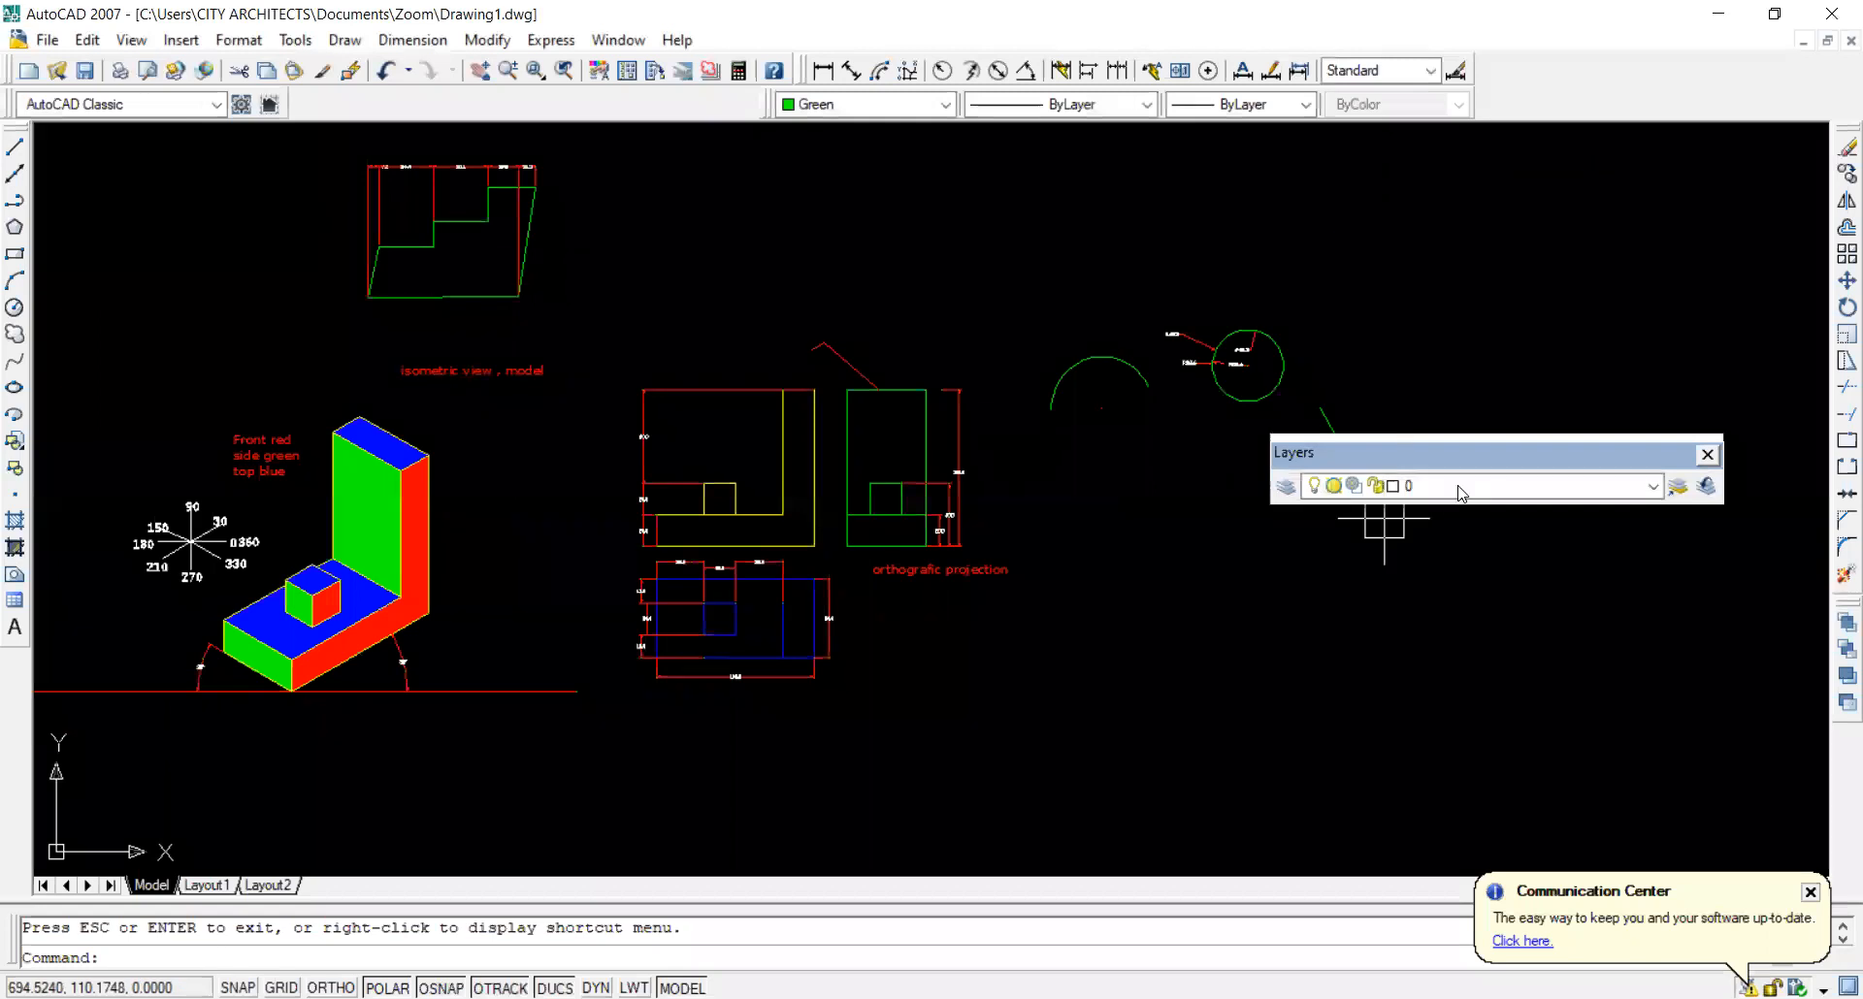
# Set the dimension layer's color to index color 22 in the Layer Properties Manager and apply it.
pyautogui.click(1318, 487)
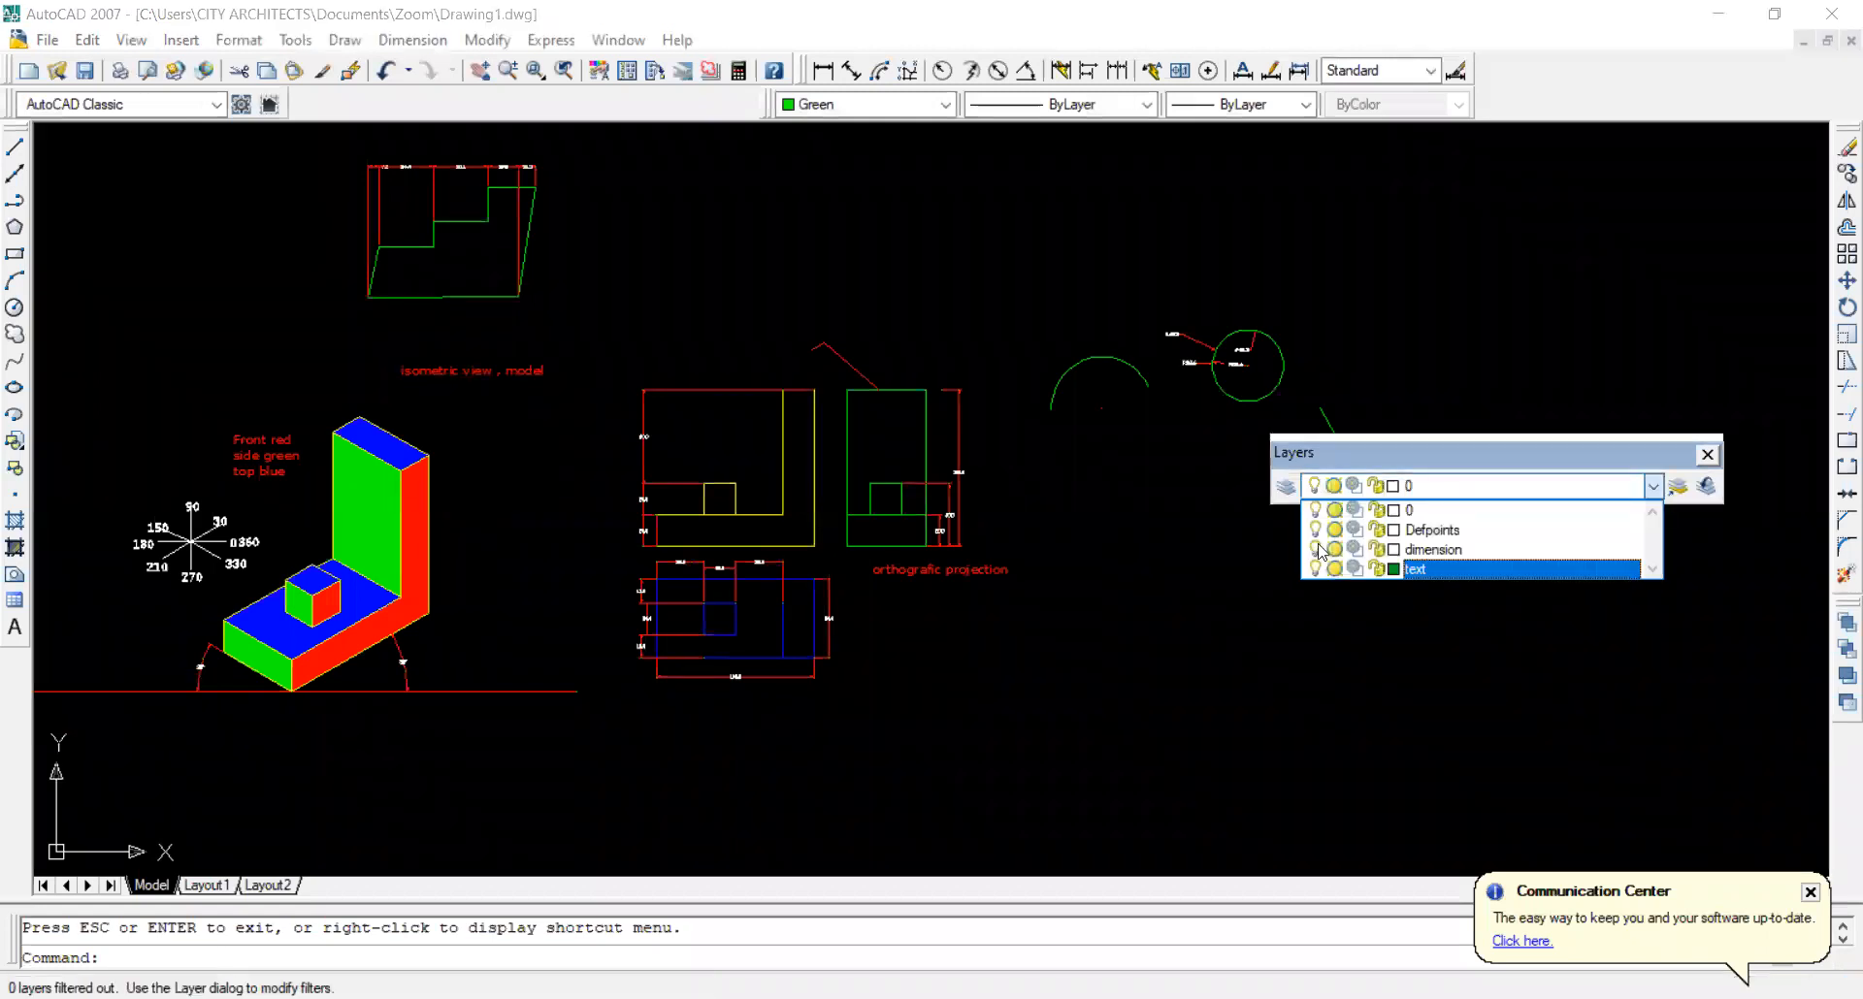
pyautogui.click(1293, 488)
pyautogui.click(1289, 486)
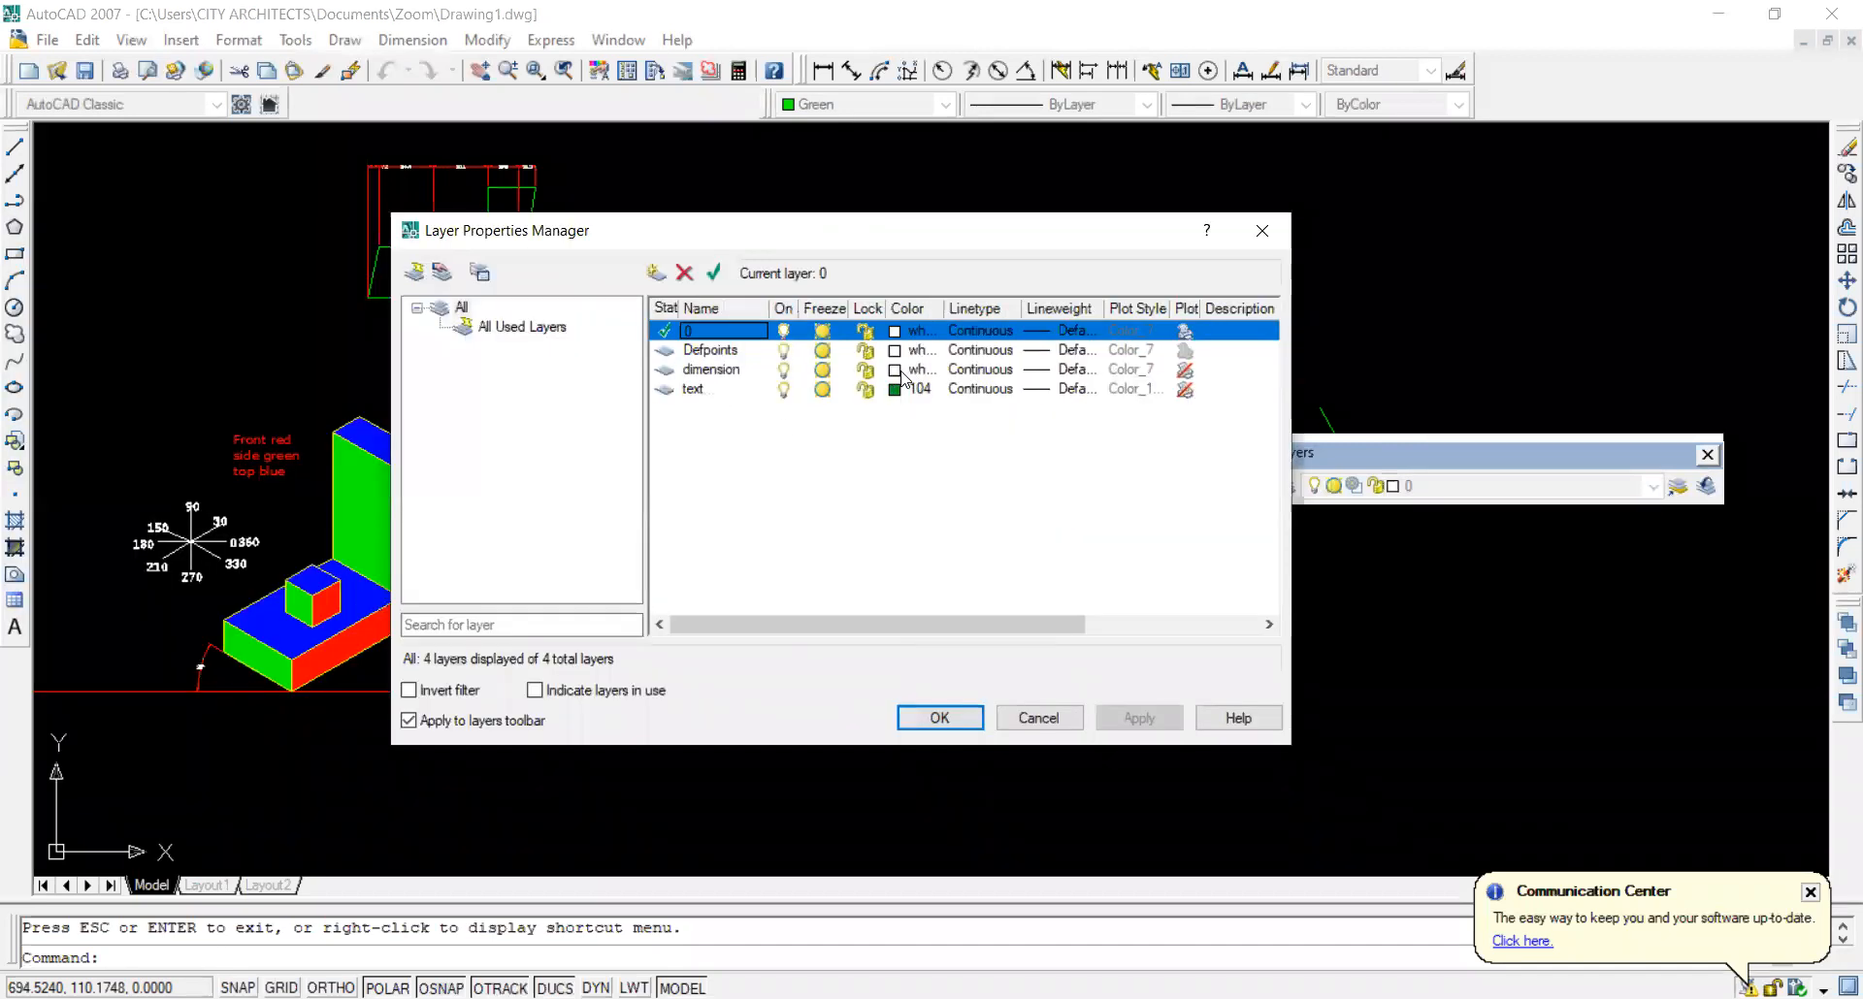
pyautogui.click(893, 371)
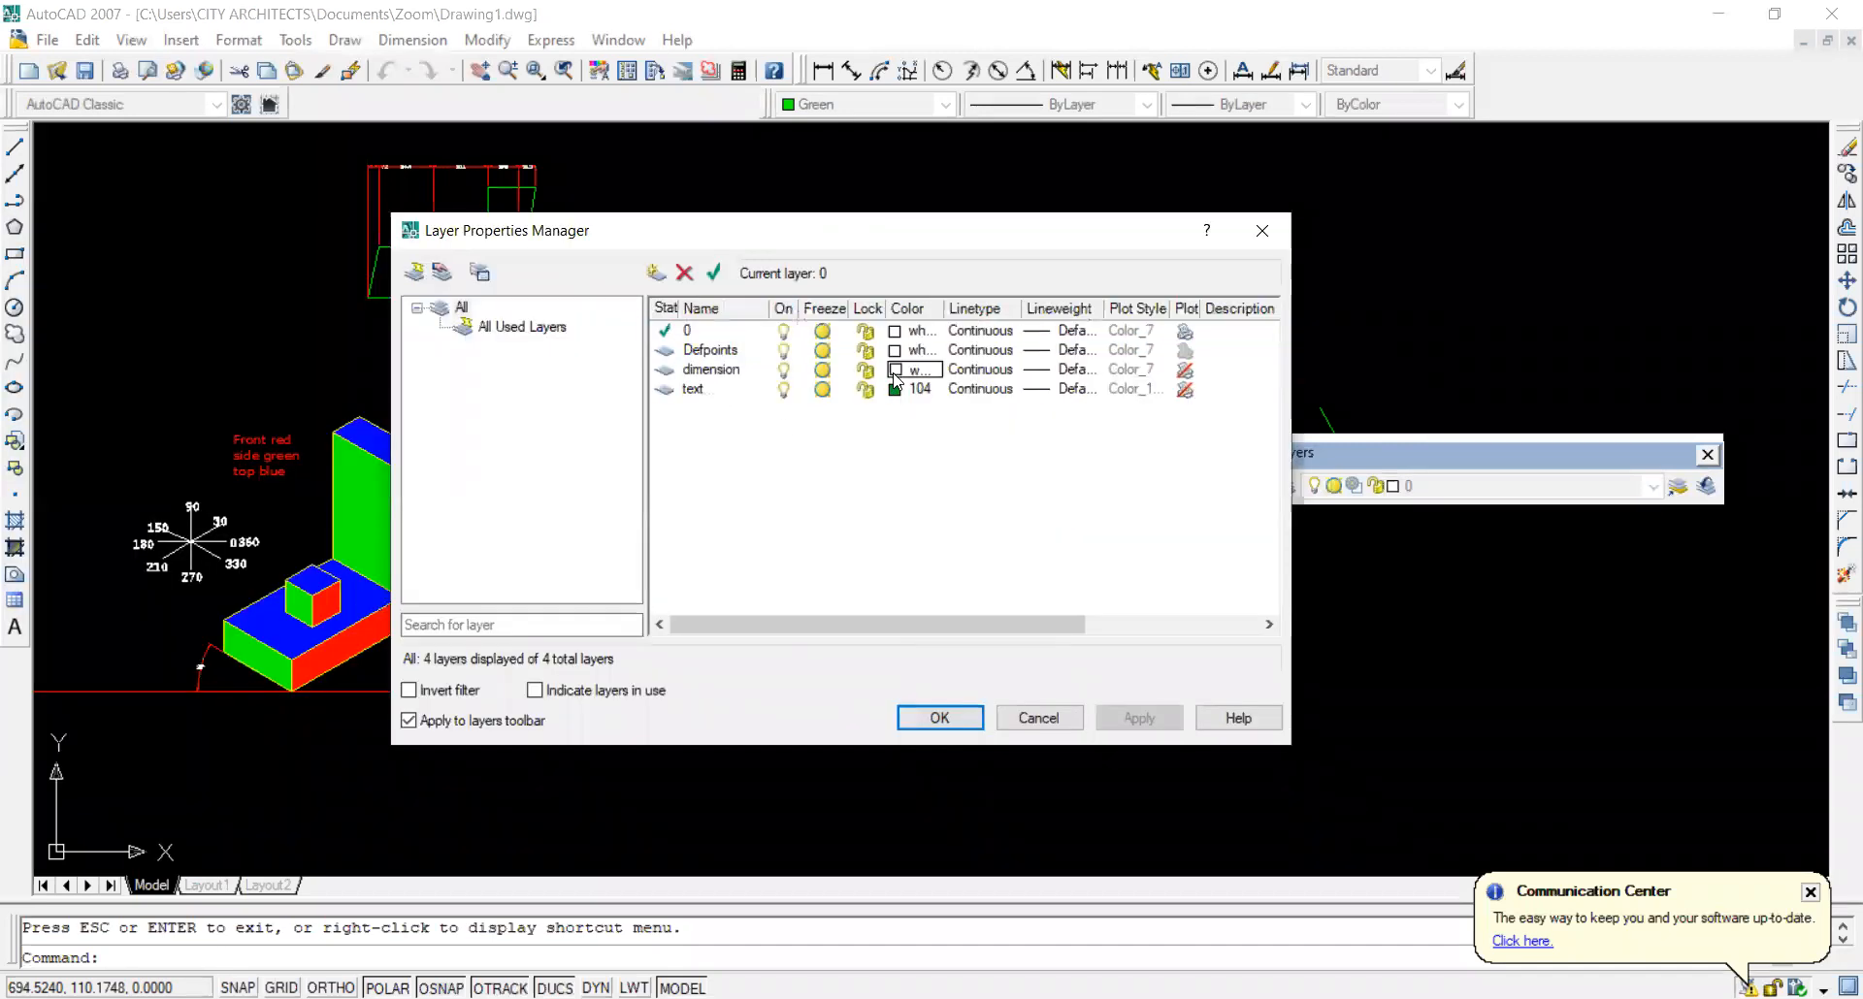
pyautogui.click(891, 370)
pyautogui.click(755, 454)
pyautogui.click(754, 414)
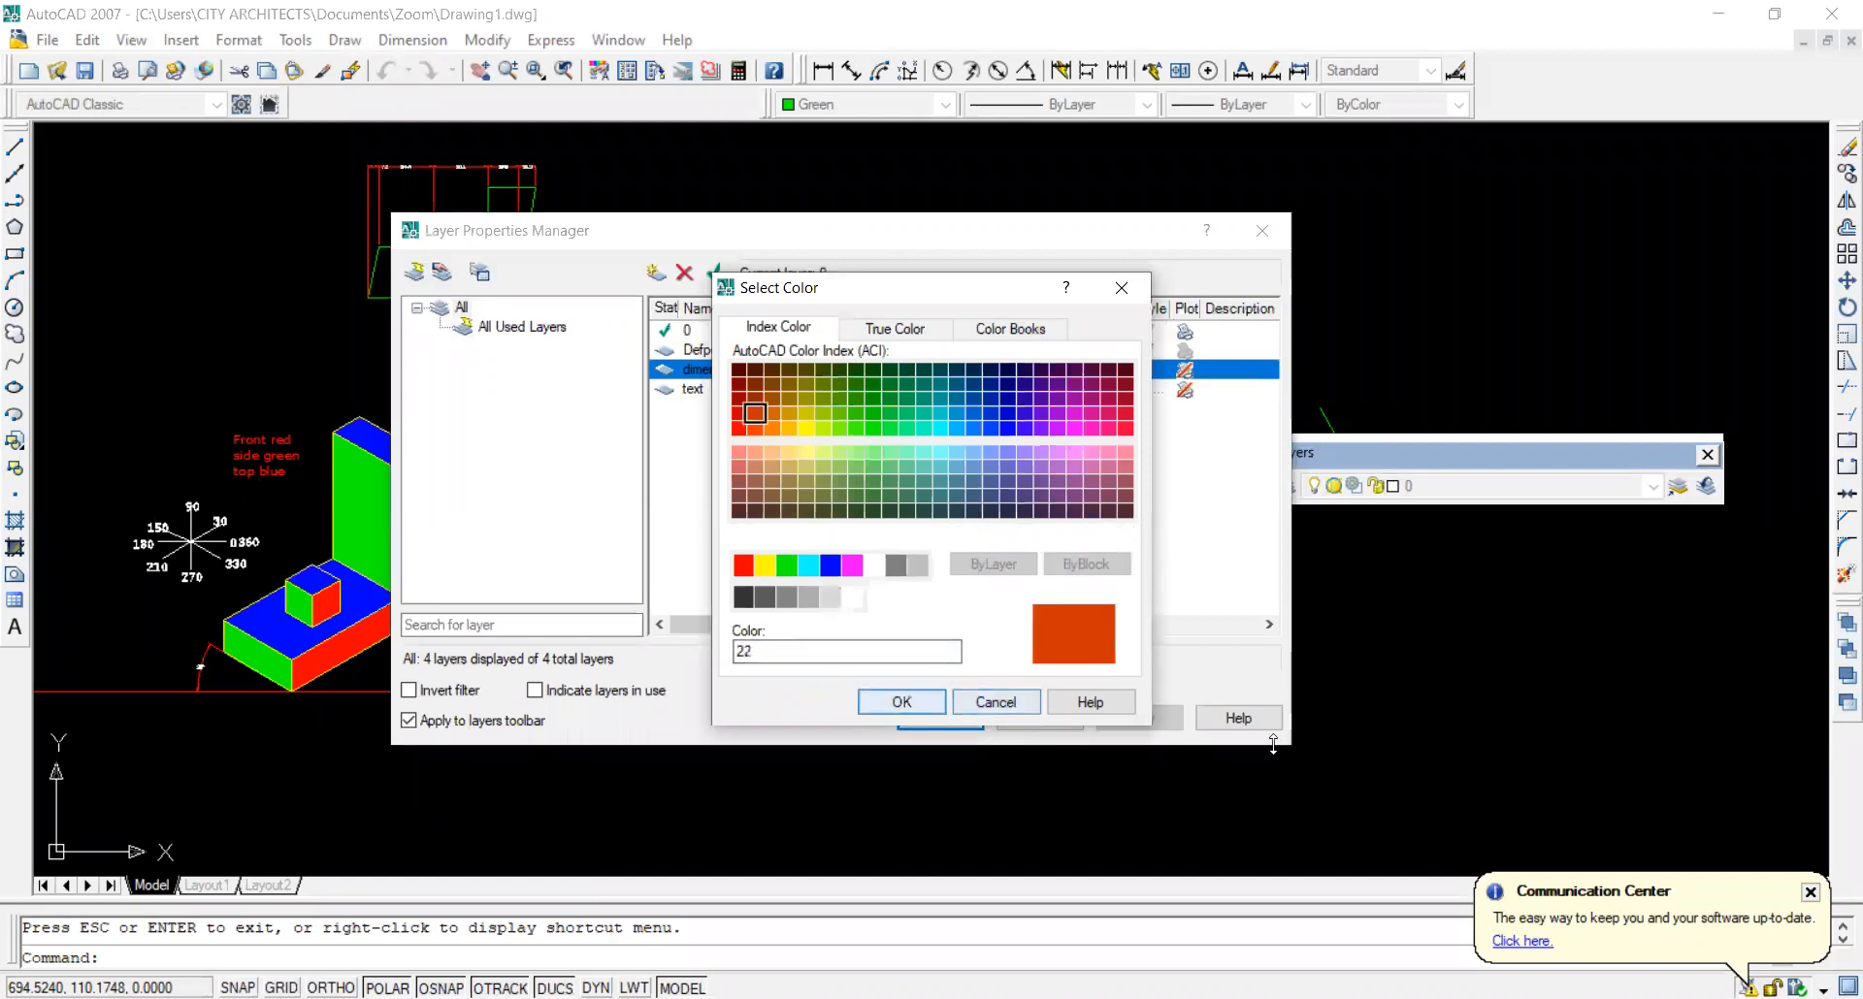
pyautogui.click(941, 700)
pyautogui.click(1141, 719)
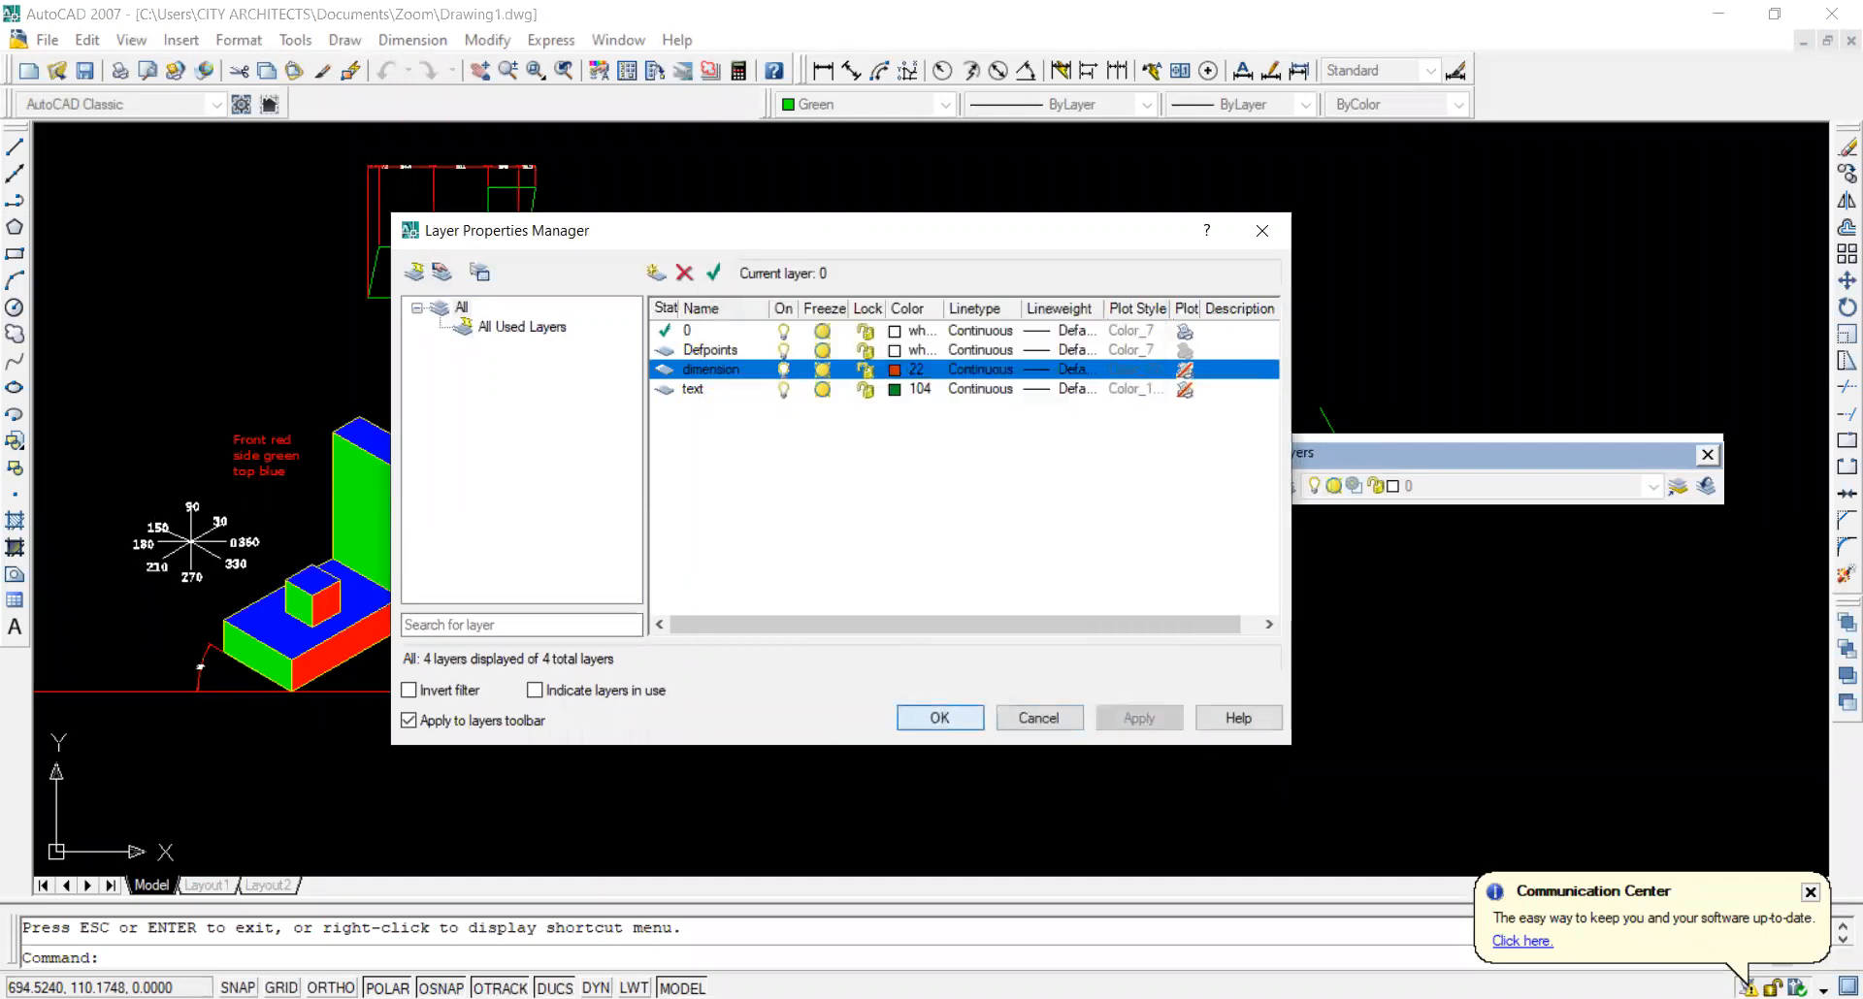
# Close the Layer Properties Manager and make the text layer current.
pyautogui.doubleClick(936, 720)
pyautogui.click(834, 628)
pyautogui.scroll(3, 817, 510)
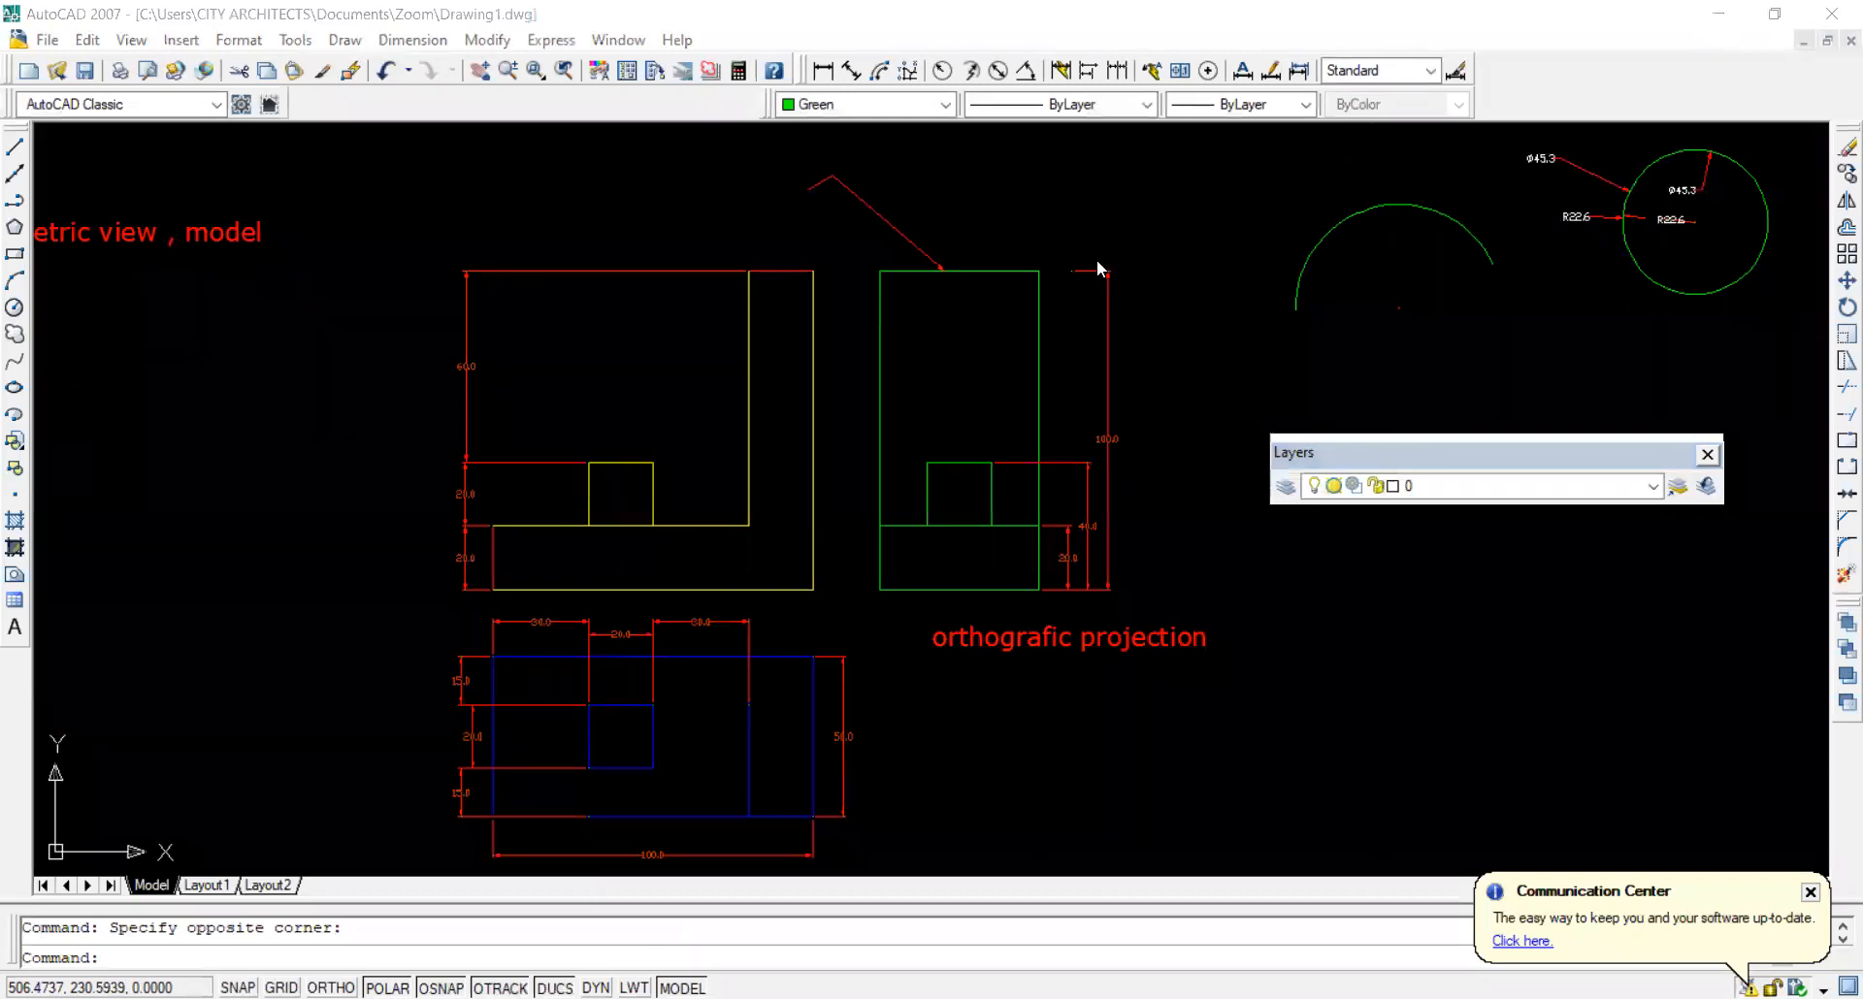
pyautogui.scroll(-8, 487, 385)
pyautogui.scroll(6, 586, 372)
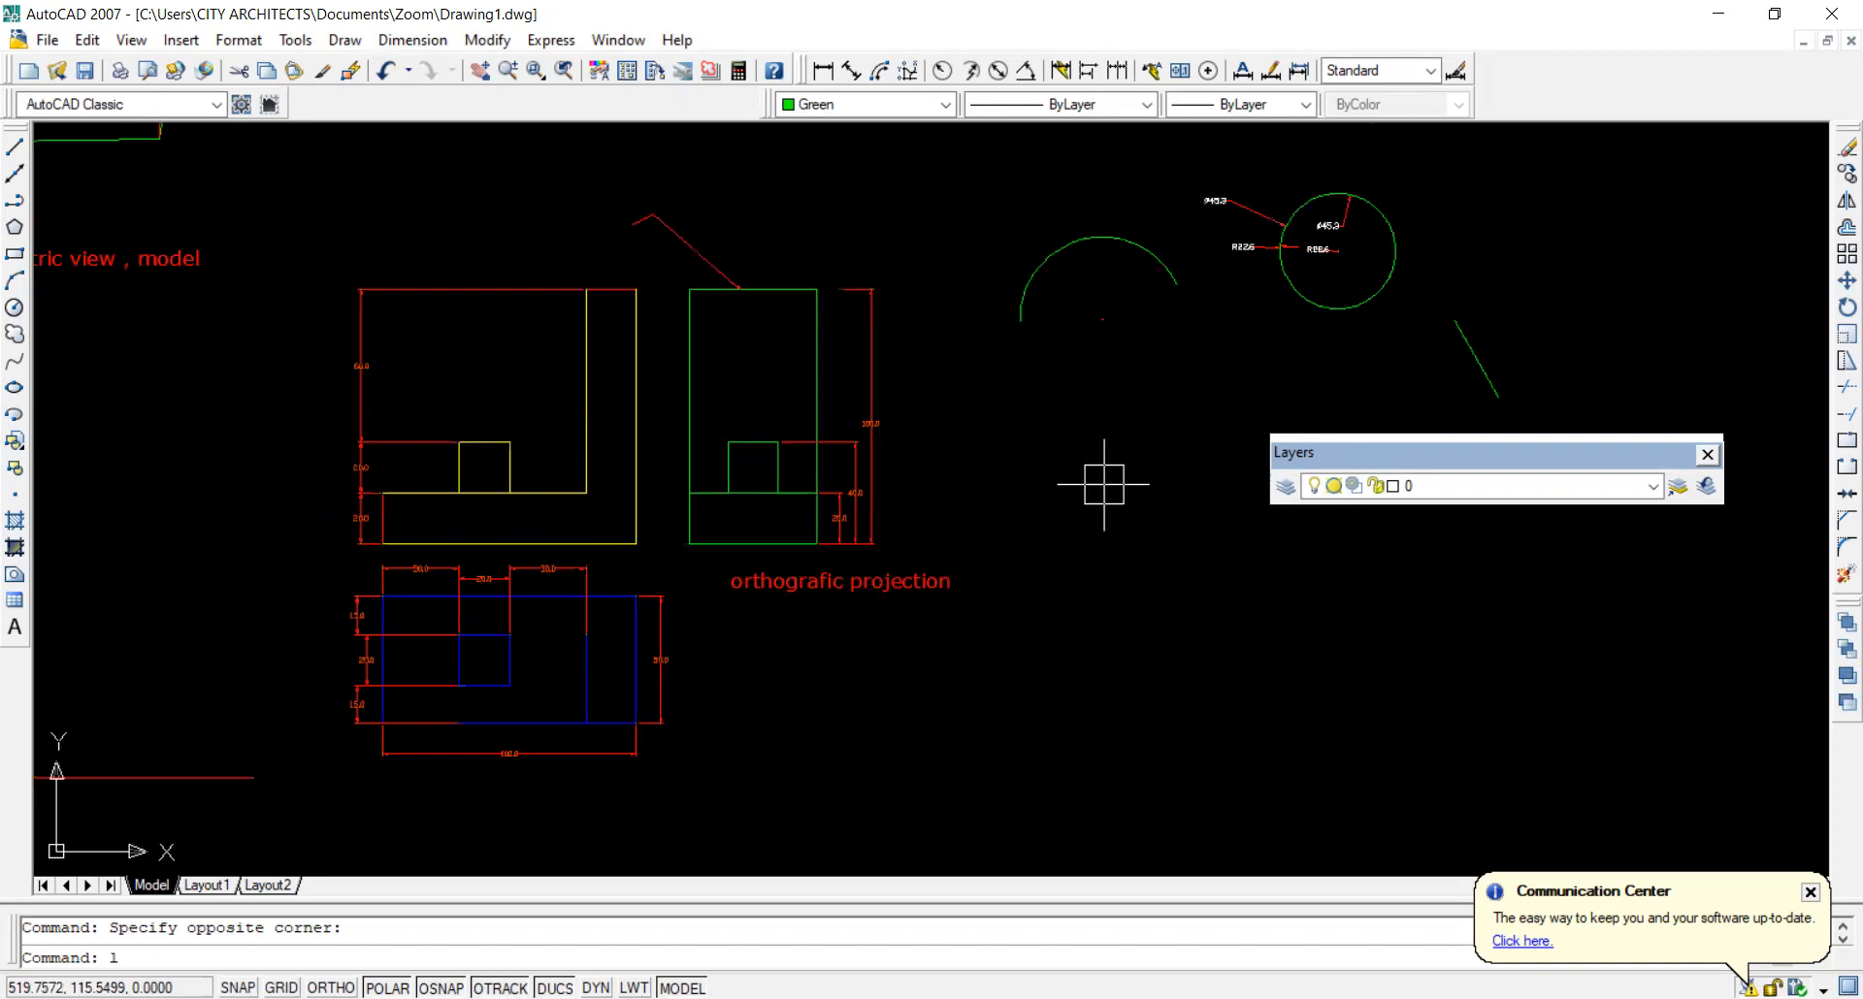
pyautogui.press('Return')
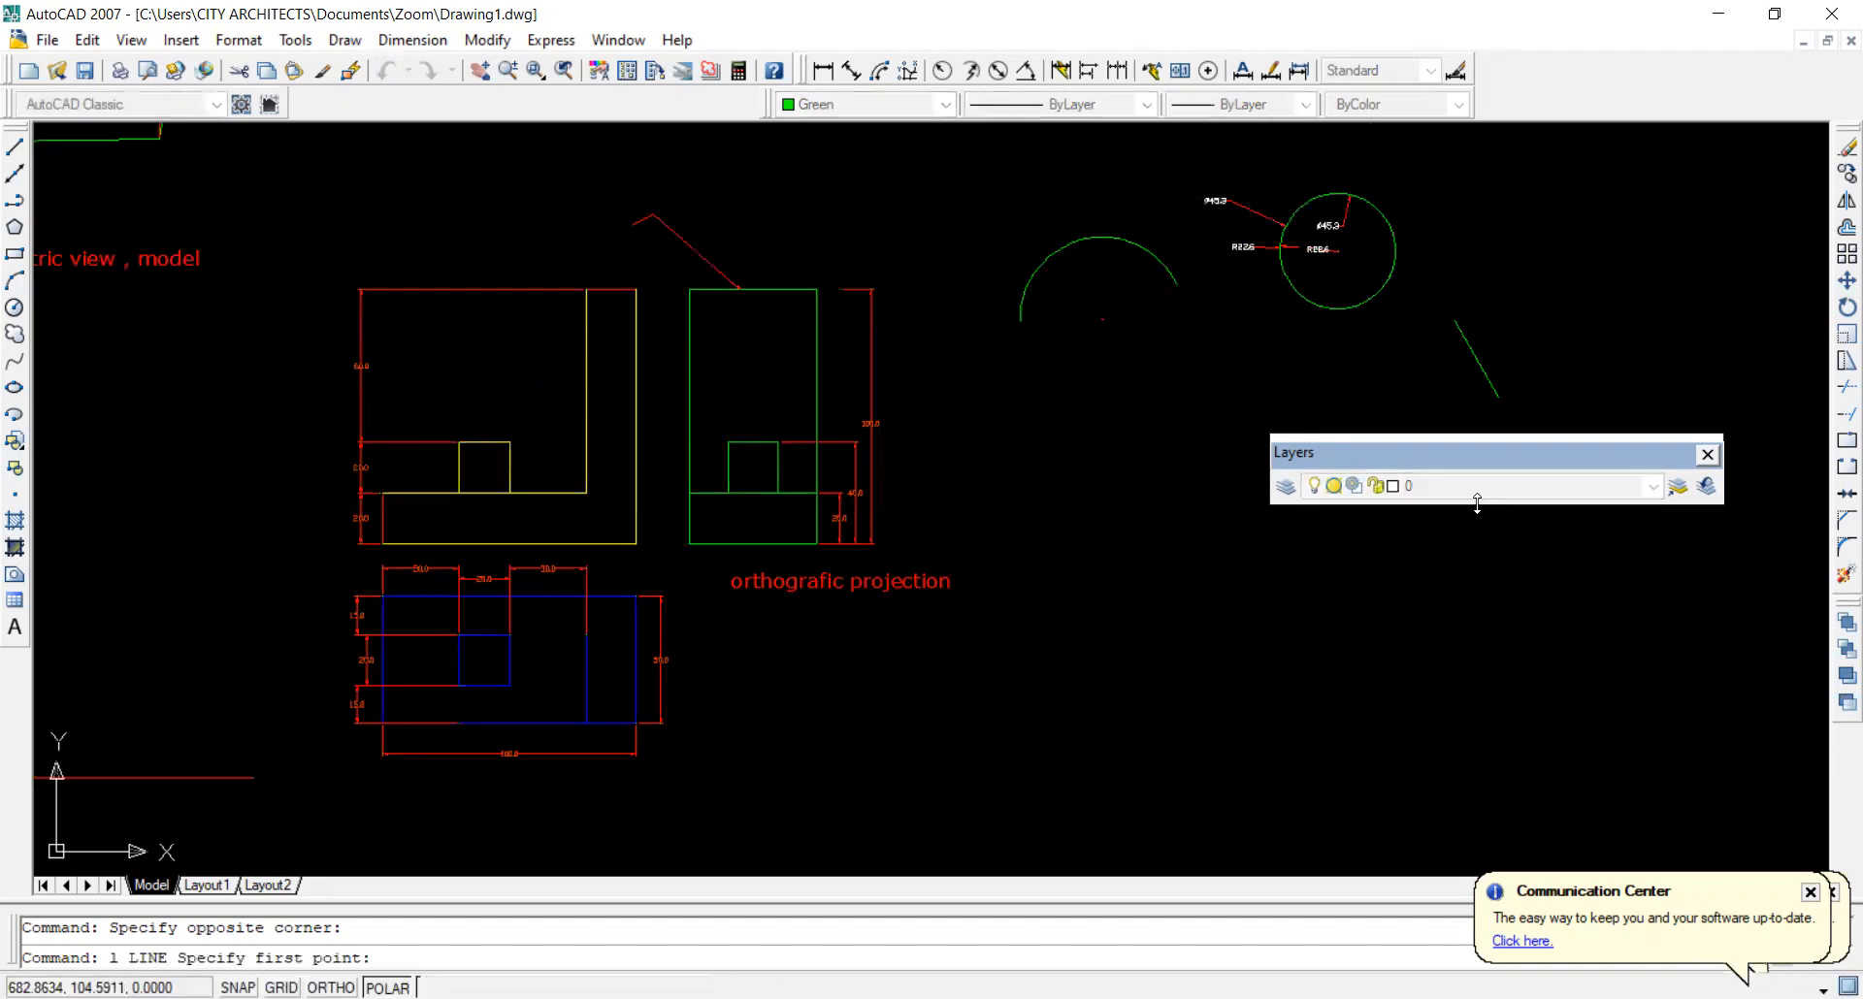
pyautogui.press('Escape')
pyautogui.click(1479, 490)
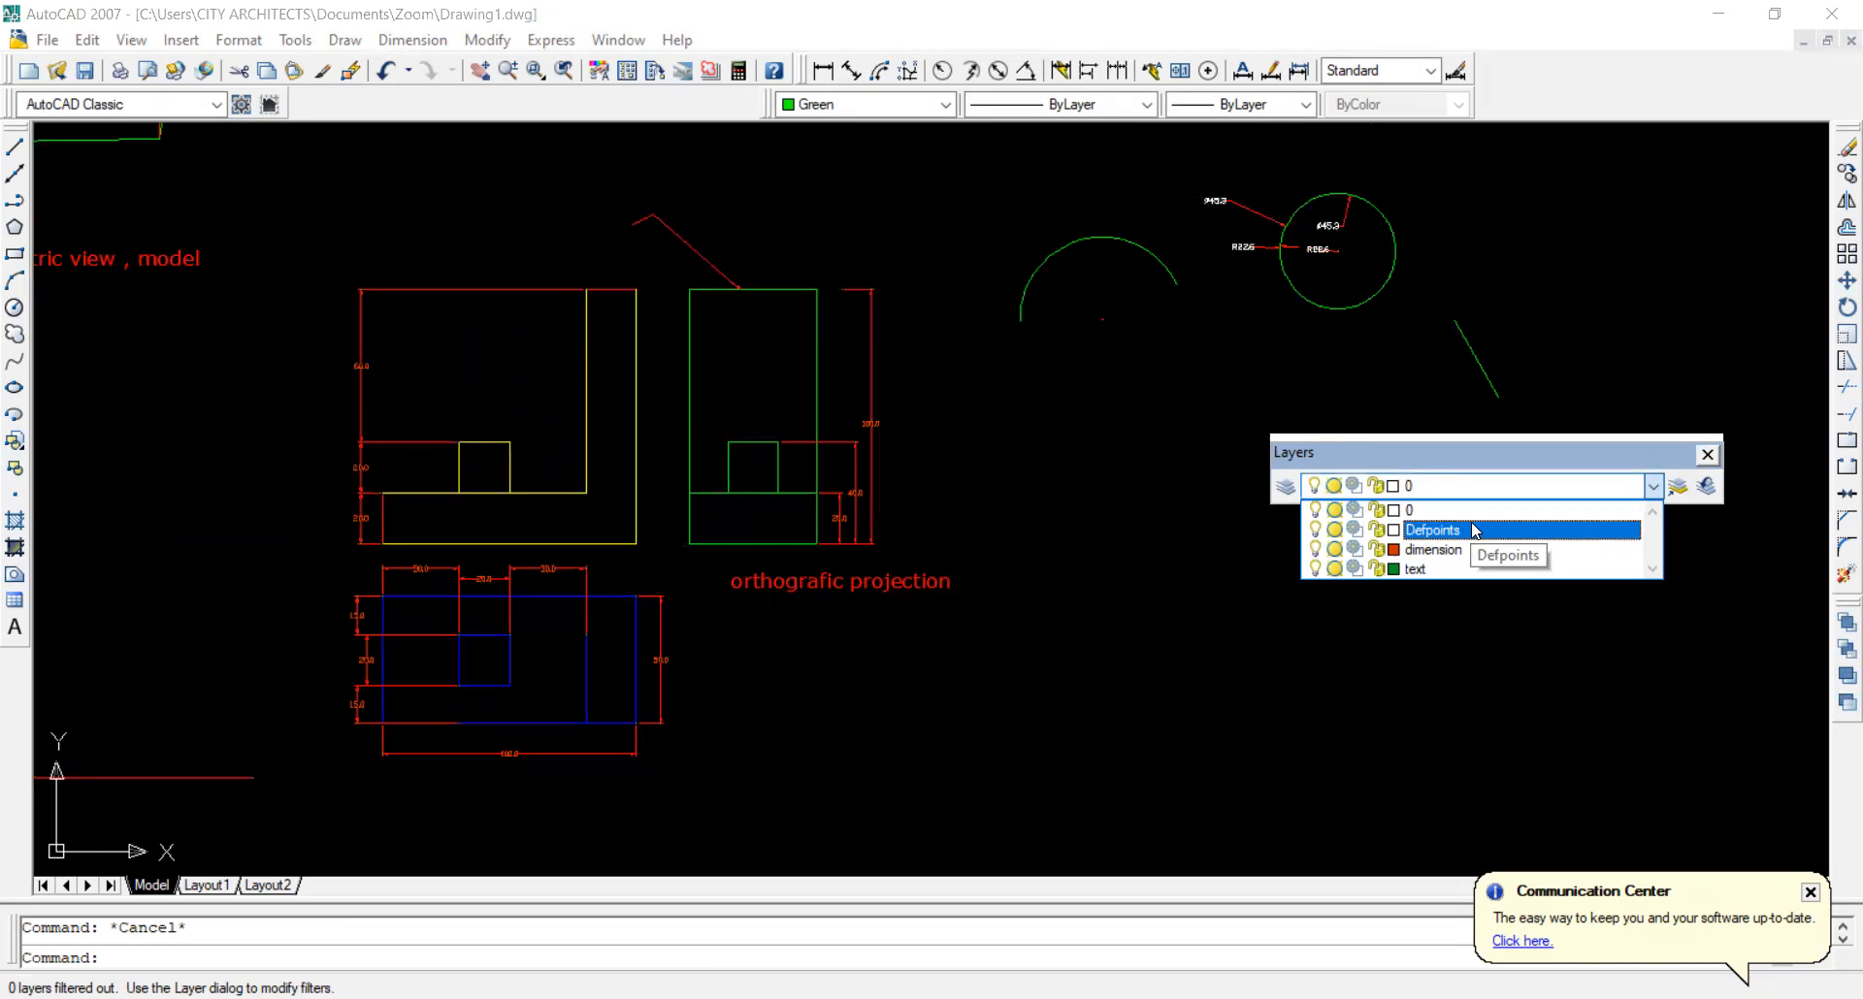
pyautogui.click(1440, 568)
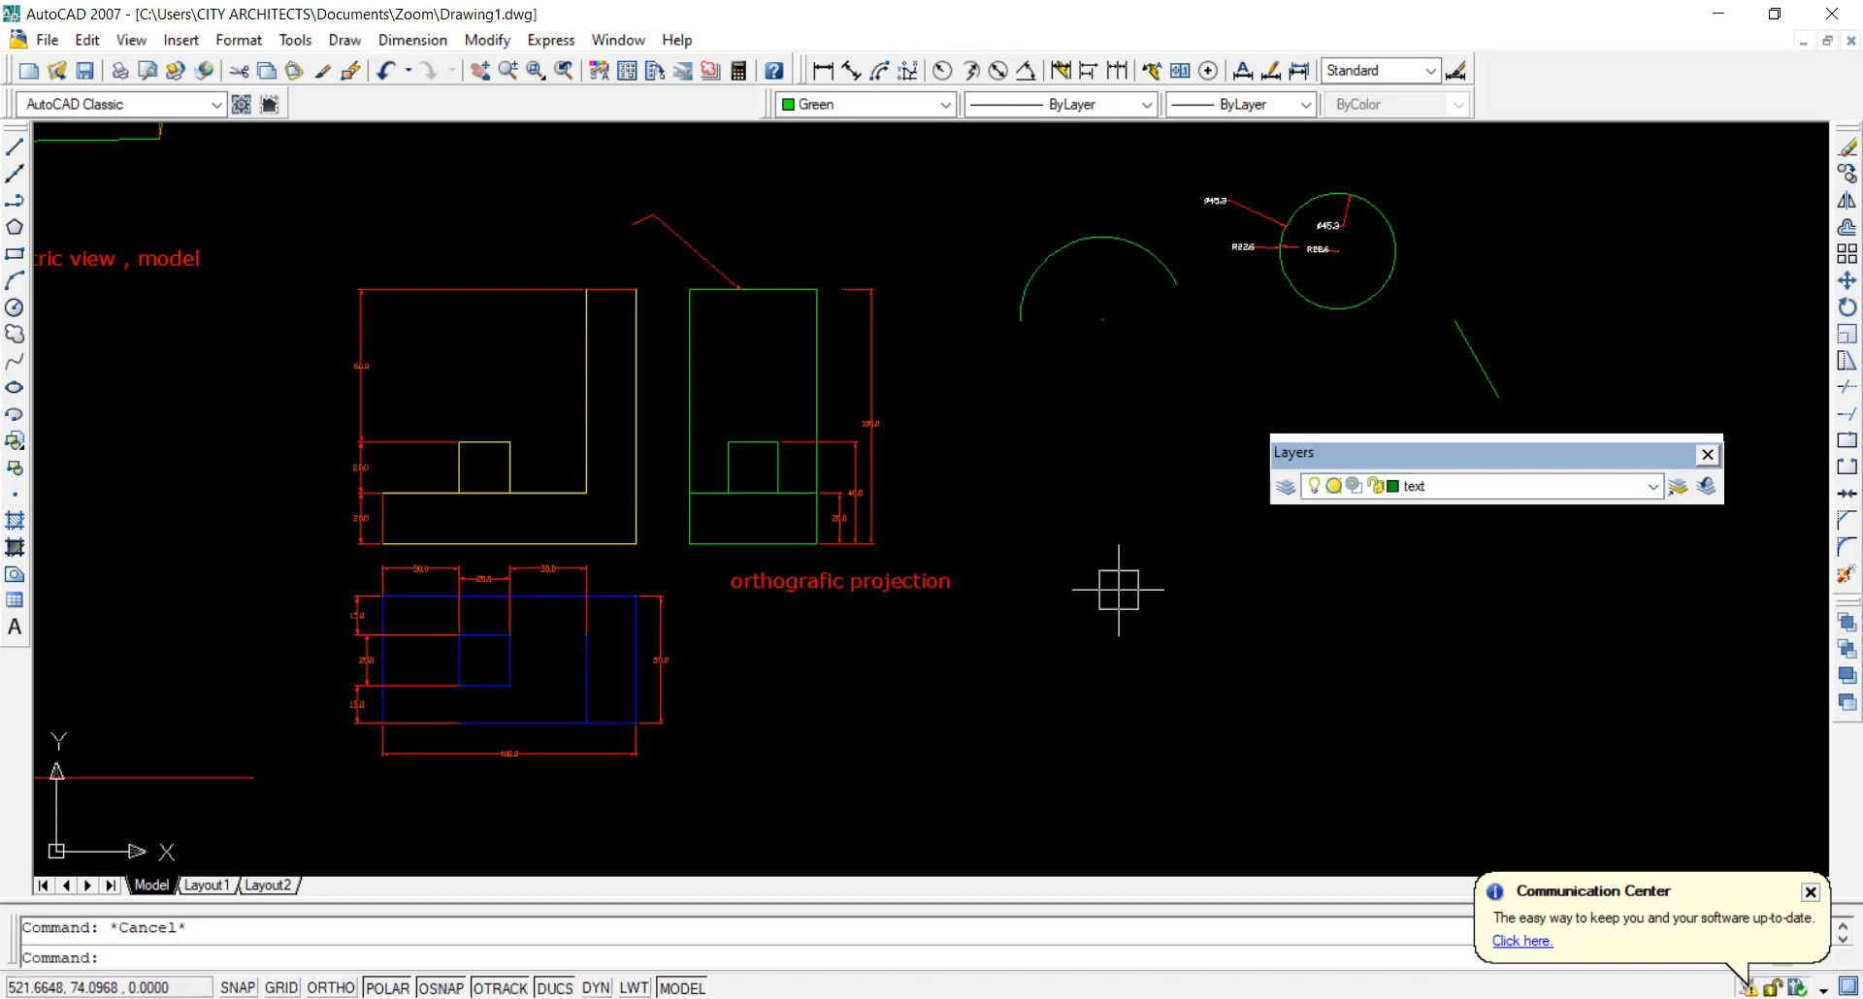
pyautogui.write('t')
pyautogui.press('Return')
pyautogui.click(1030, 543)
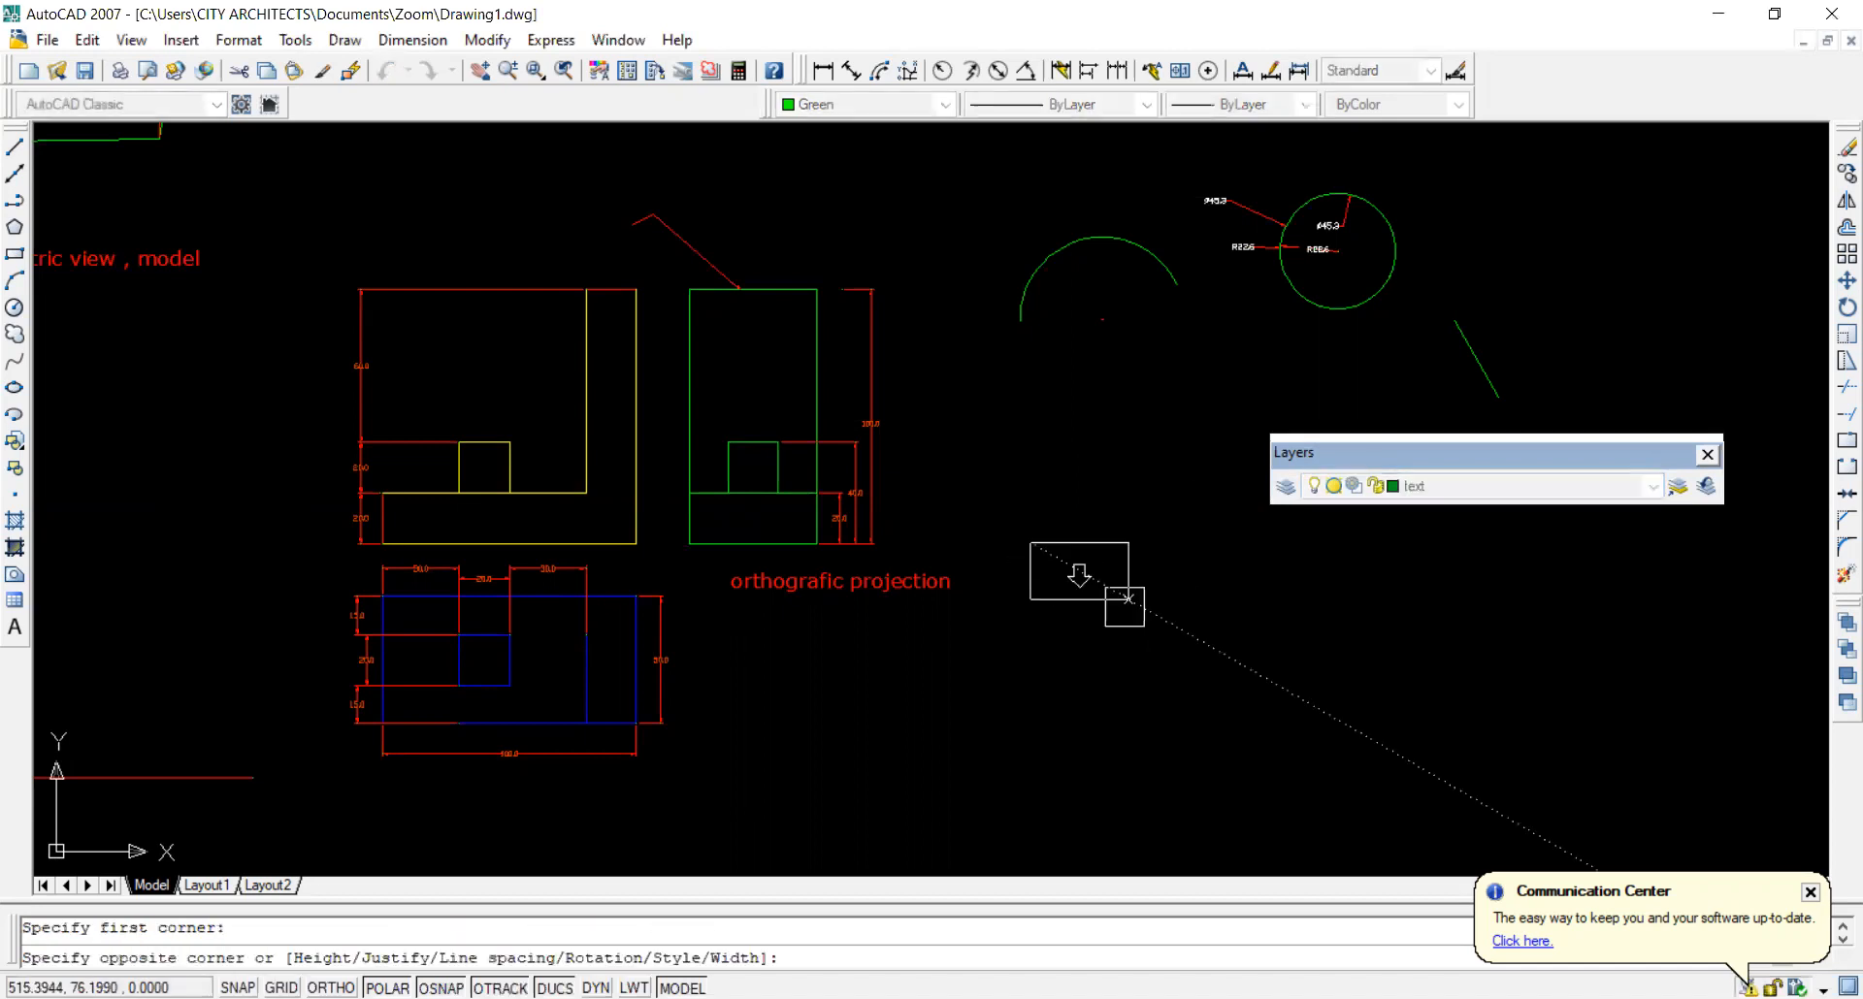
pyautogui.click(1127, 598)
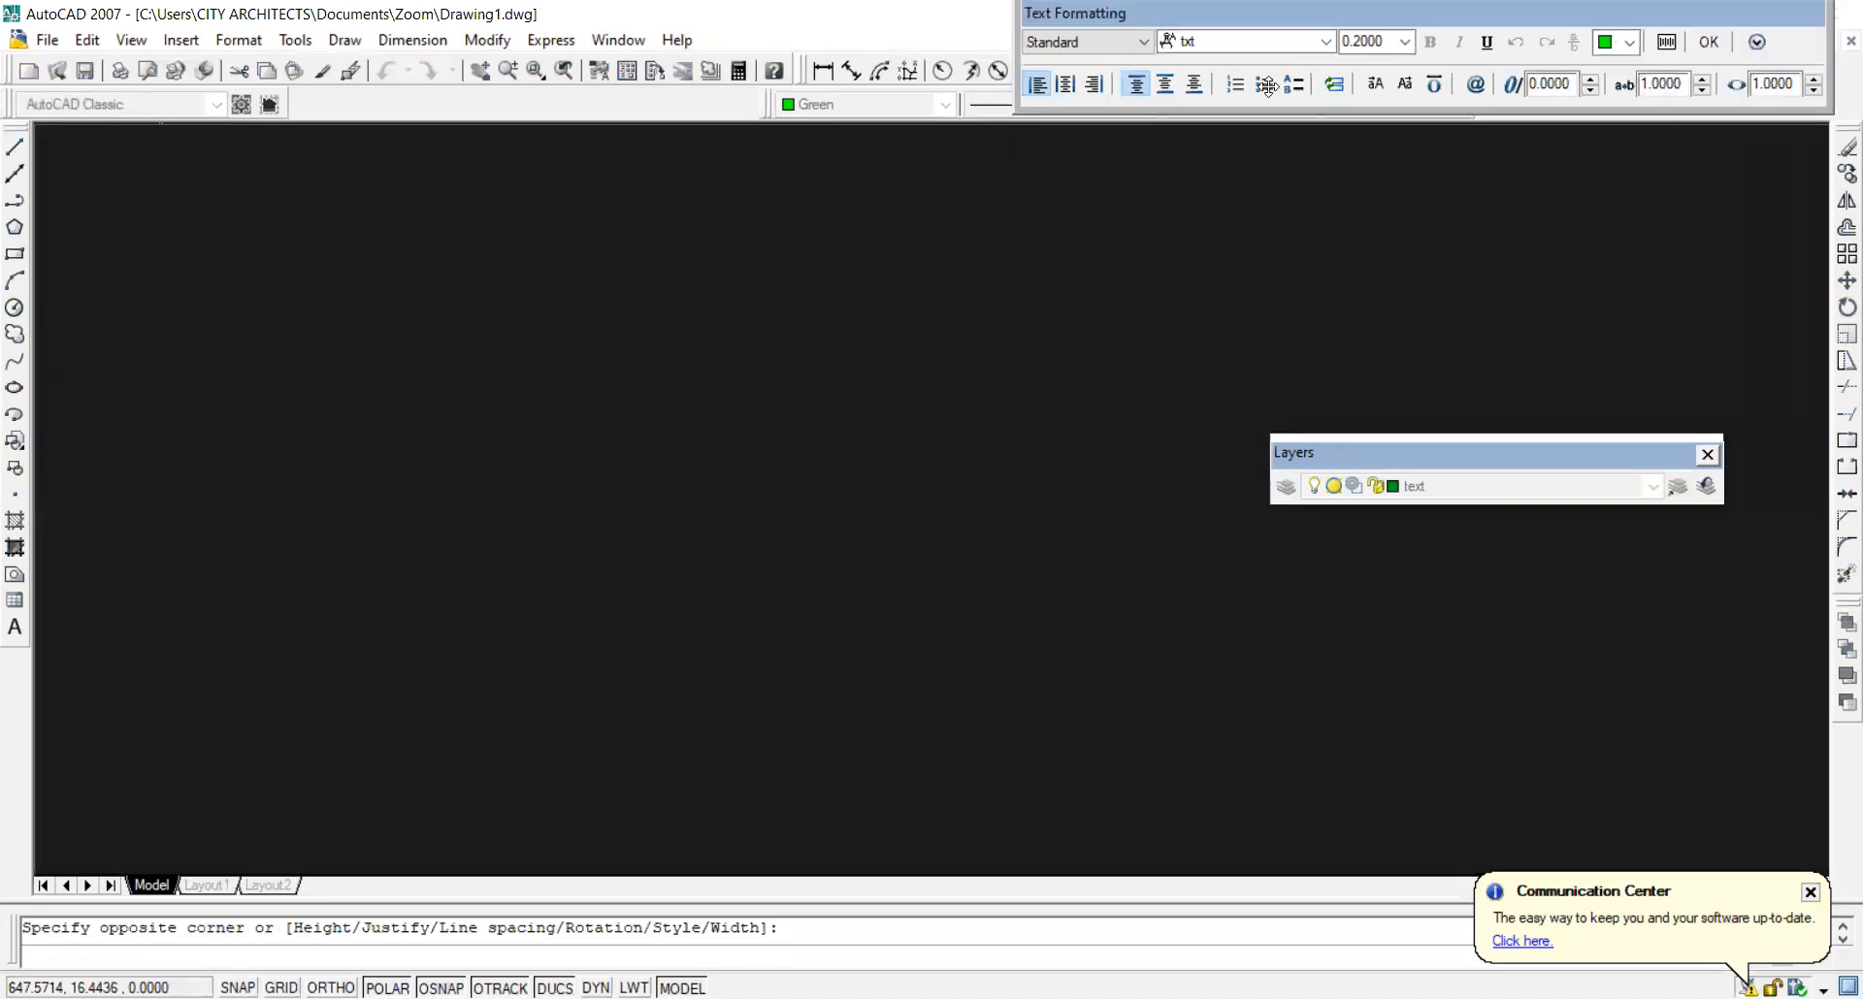
pyautogui.click(1241, 44)
pyautogui.click(1241, 114)
pyautogui.moveTo(973, 205); pyautogui.dragTo(912, 220)
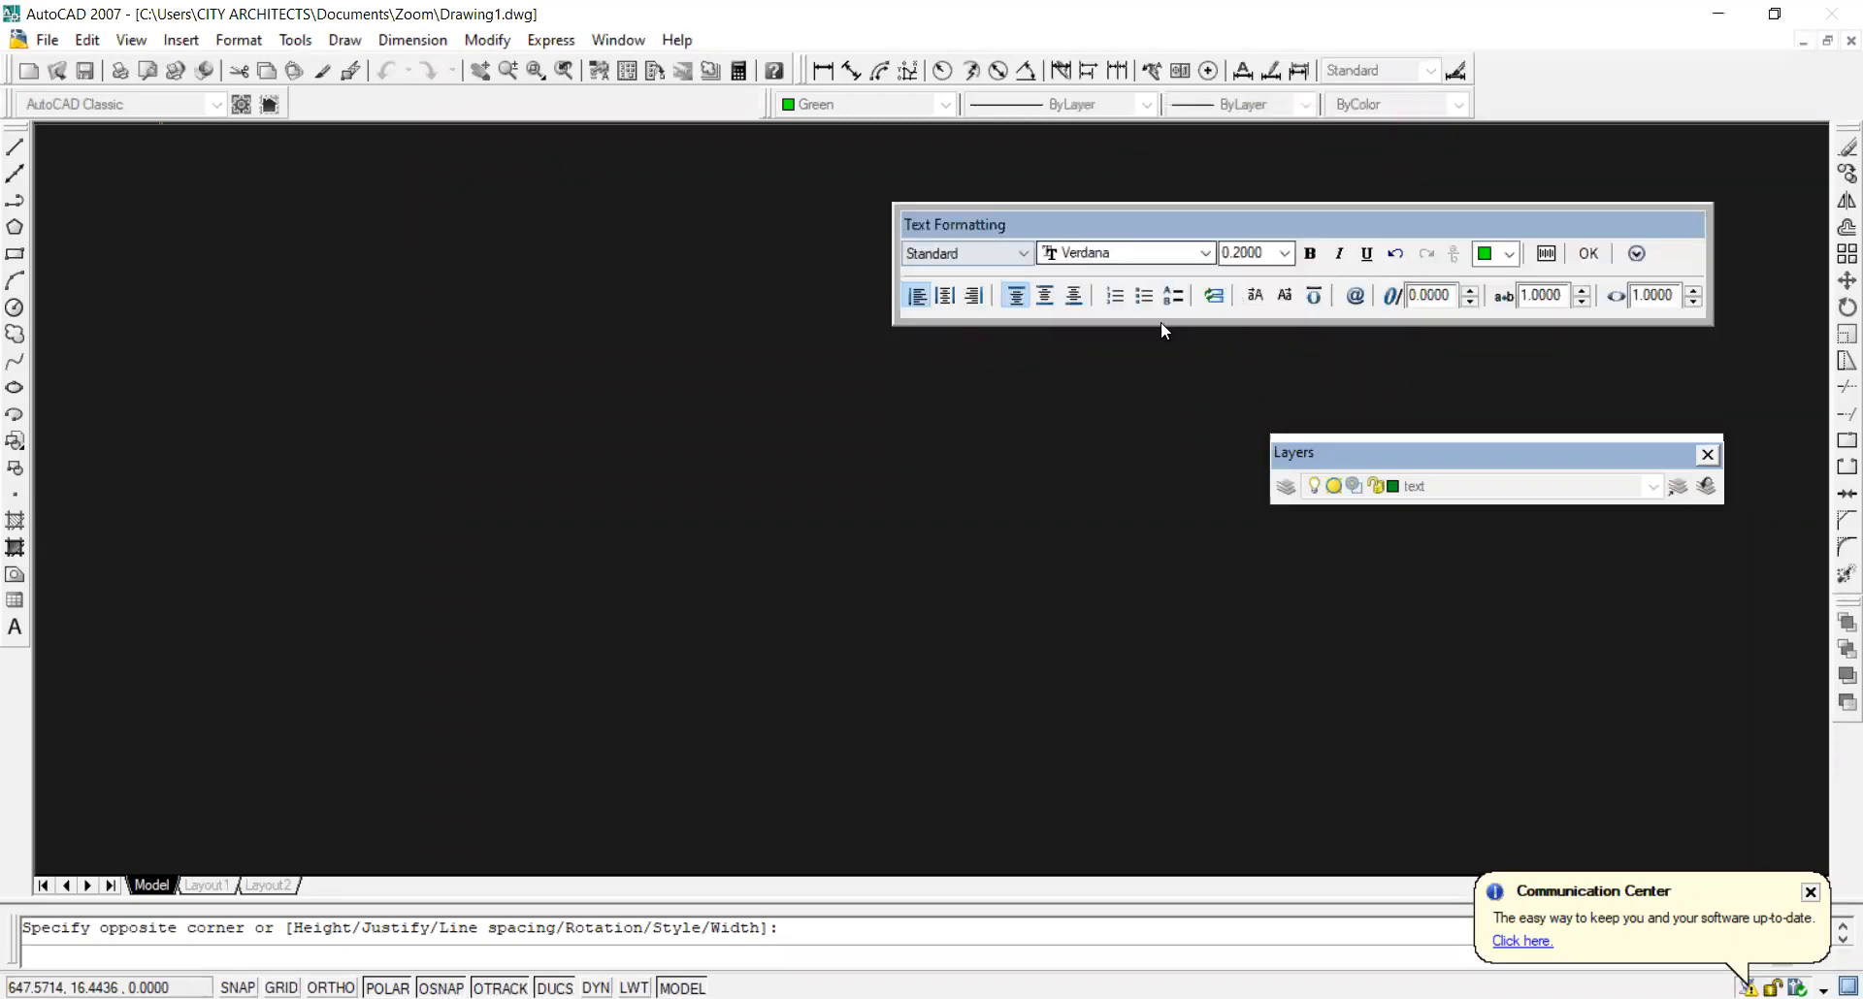
pyautogui.doubleClick(1266, 250)
pyautogui.write('5')
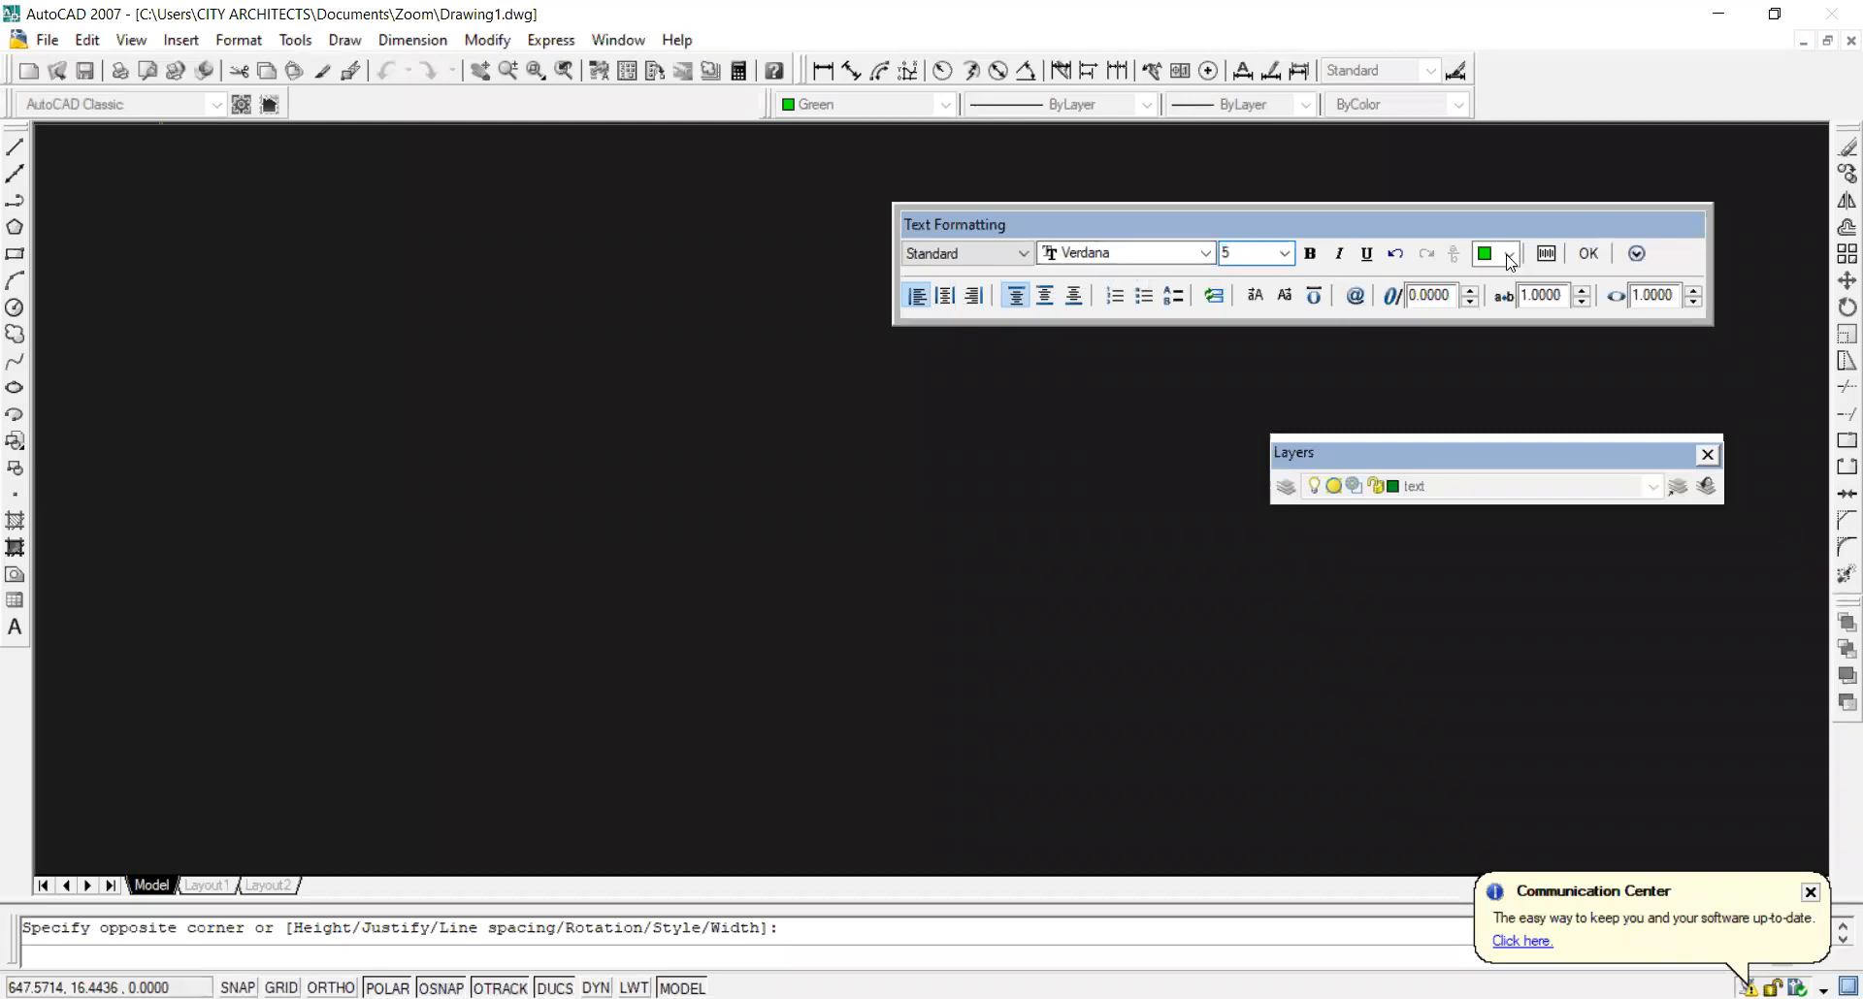
pyautogui.click(1590, 254)
# Add the multiline text "ghhfdffffffffffff" beside the "orthografic projection" label, in Verdana font with height 5.
pyautogui.write('mt')
pyautogui.press('Return')
pyautogui.click(1193, 564)
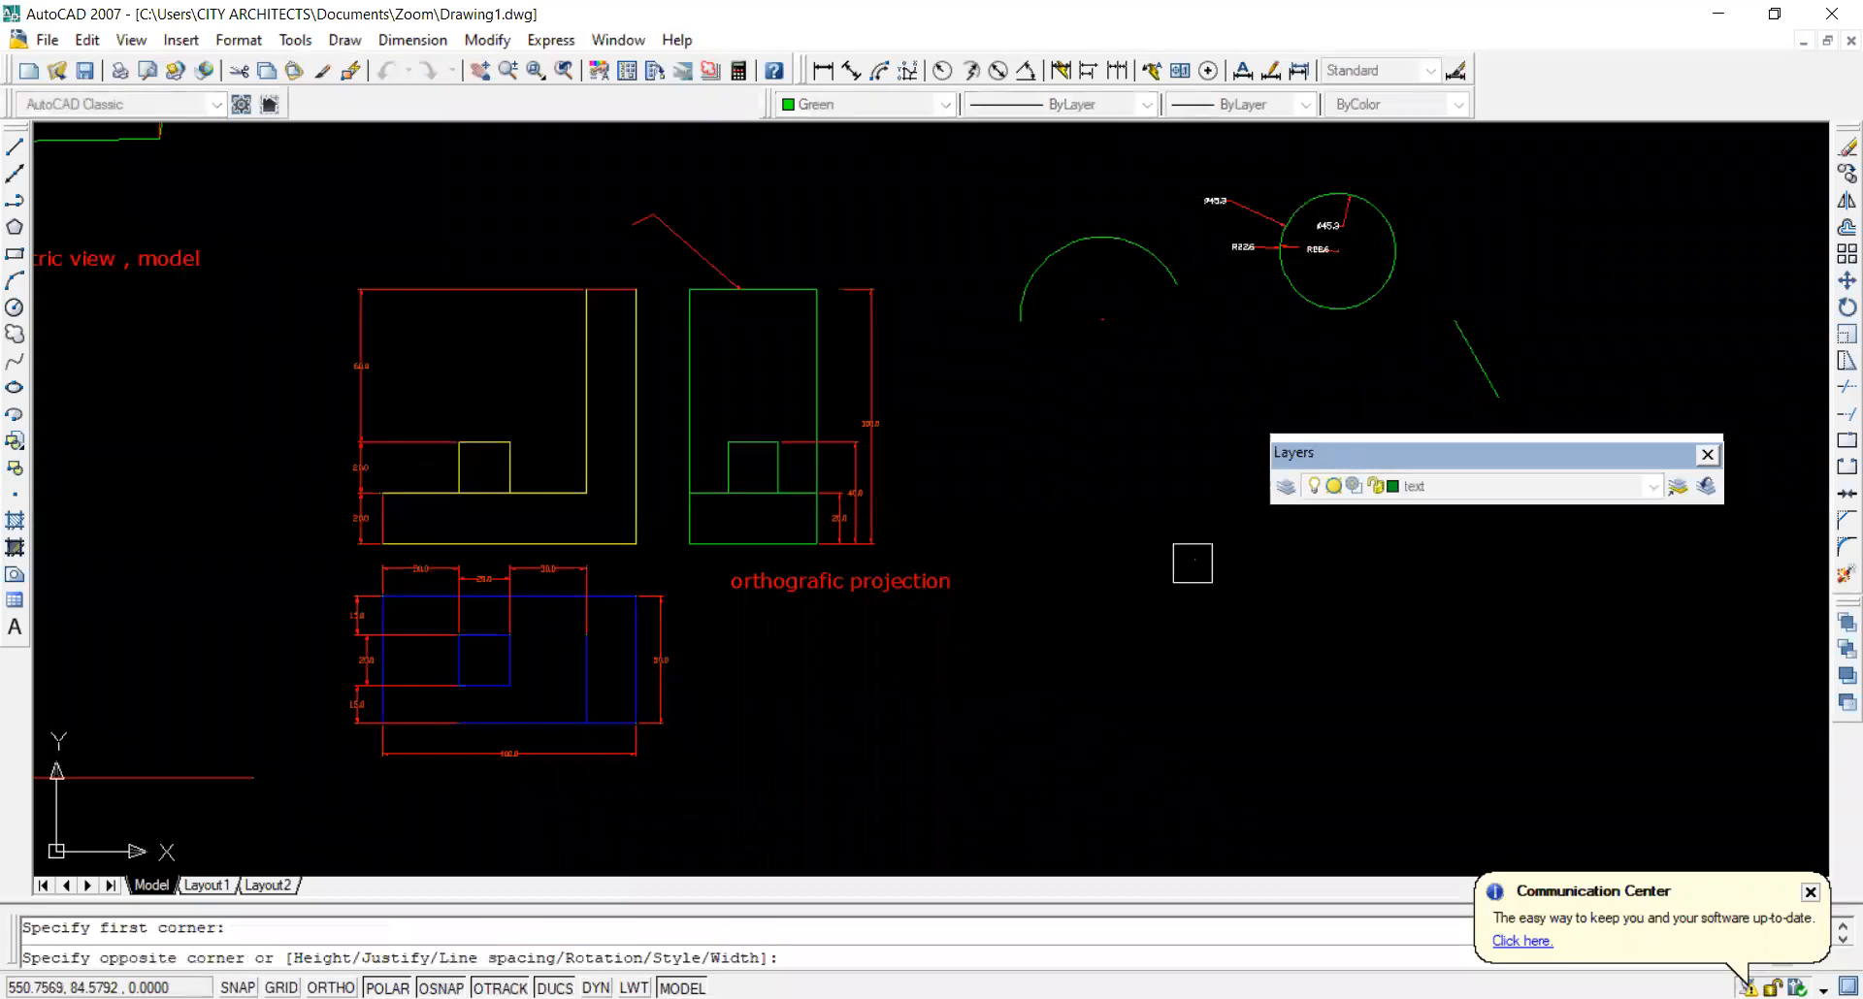
pyautogui.click(989, 694)
pyautogui.write('ghhfdffffffffffff')
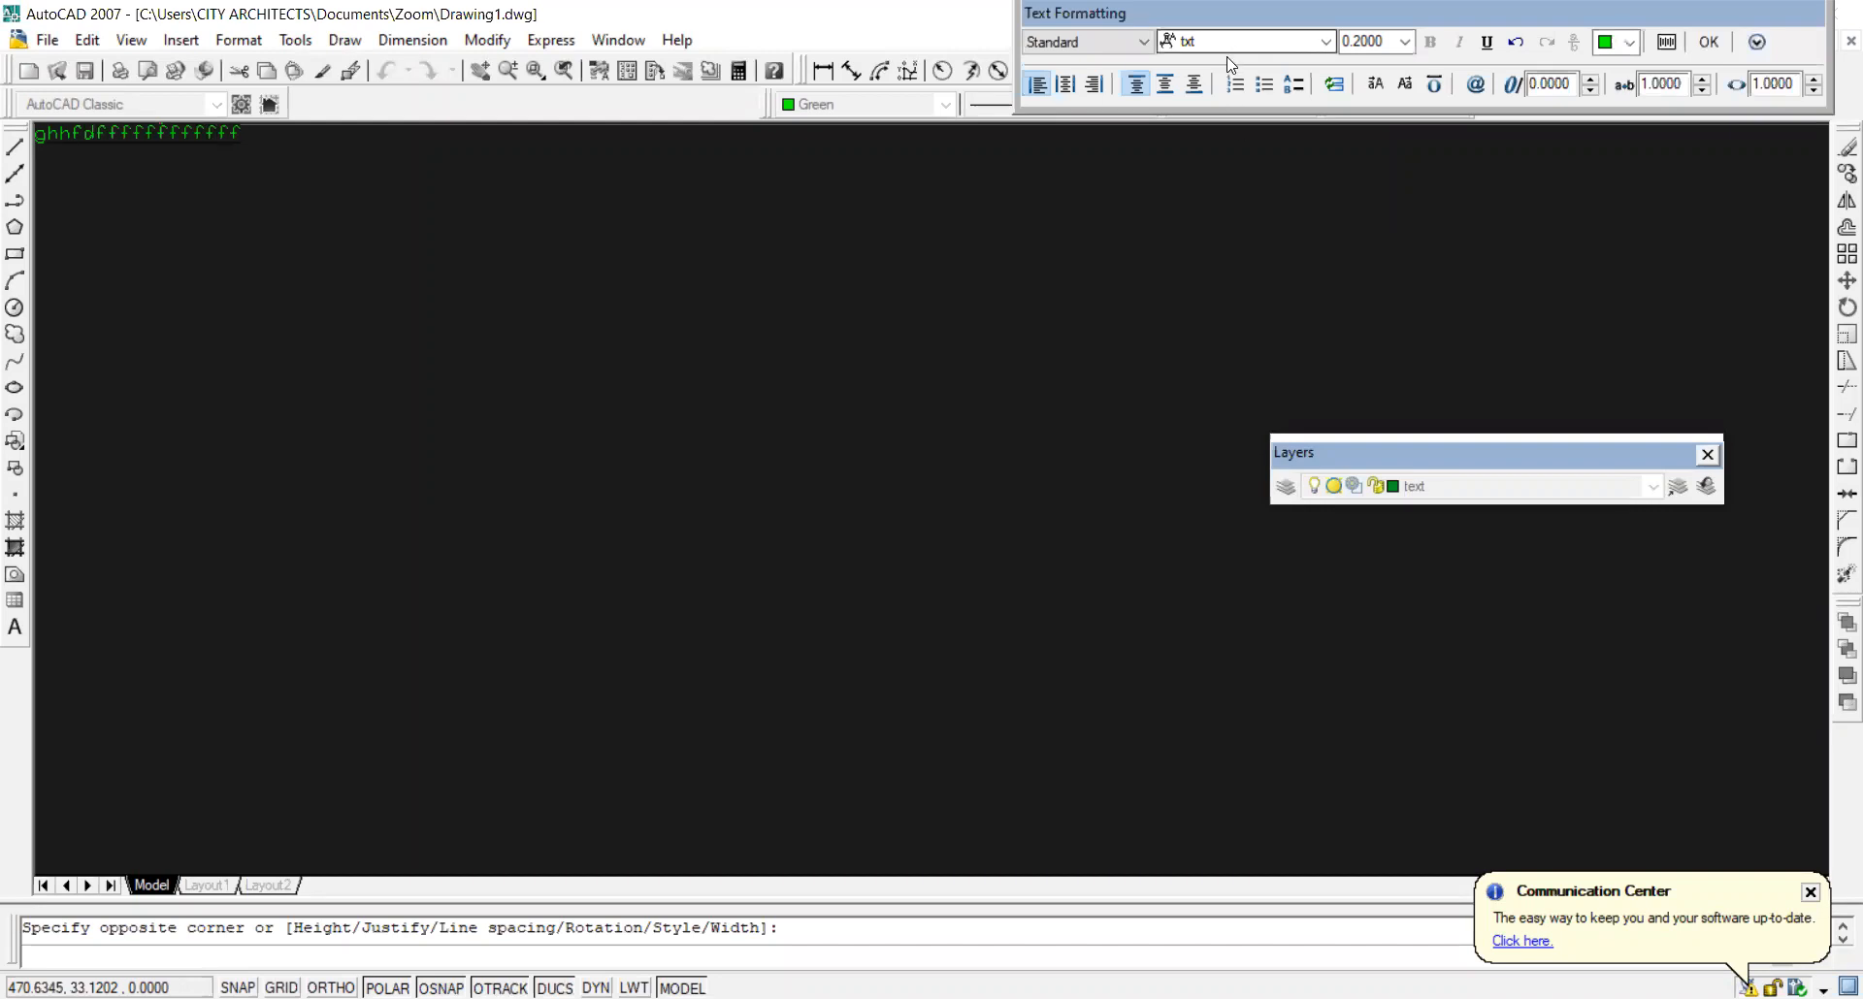
pyautogui.hotkey('ctrl', 'a')
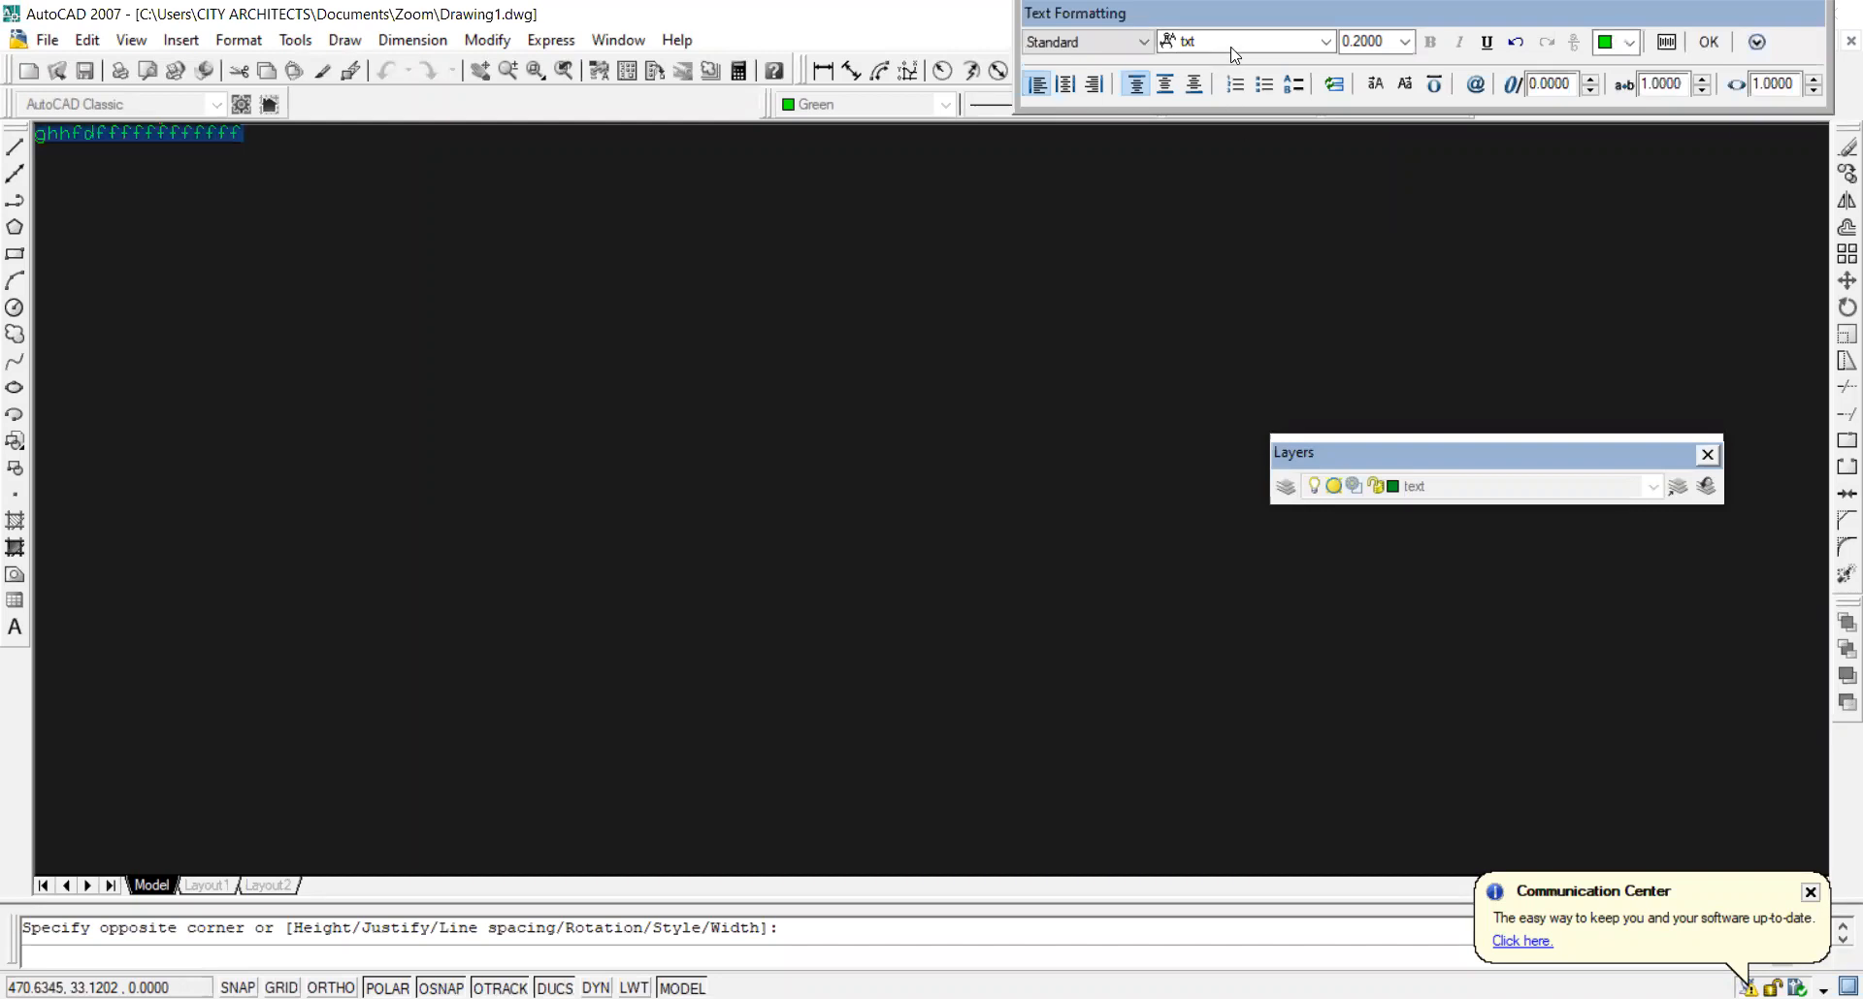
pyautogui.click(1215, 114)
pyautogui.click(1279, 43)
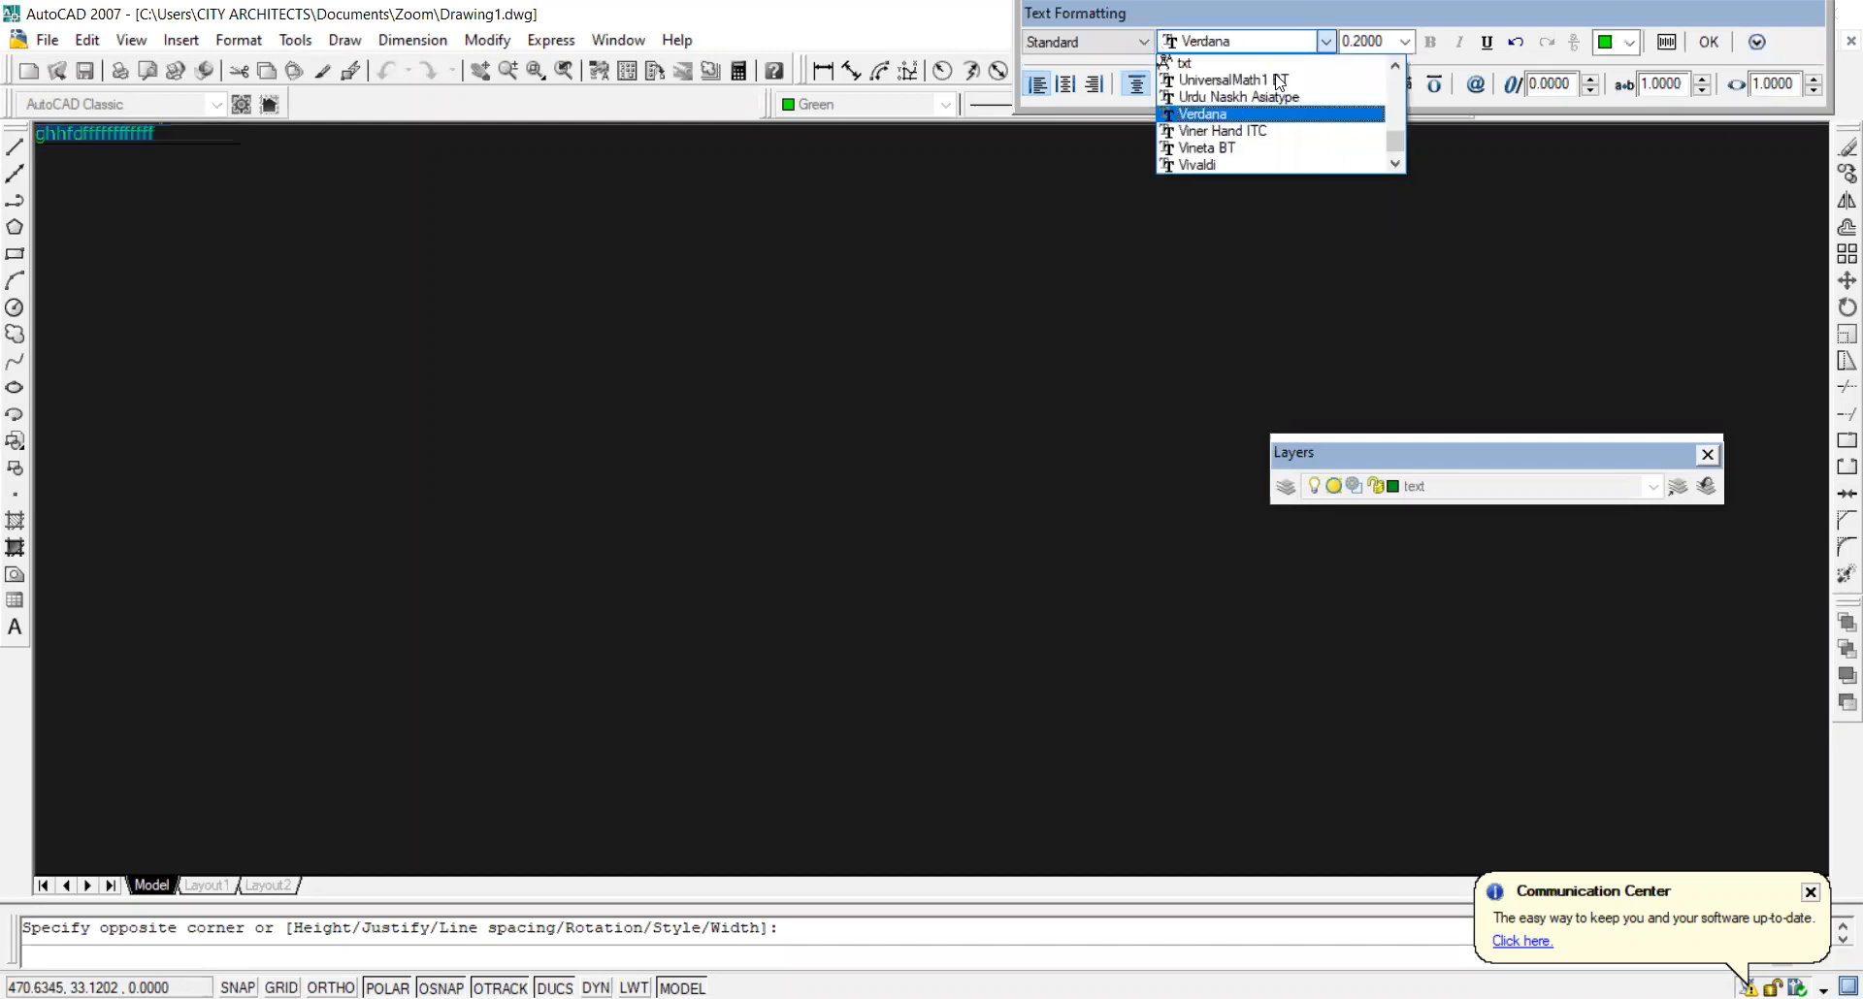
pyautogui.click(1370, 42)
pyautogui.doubleClick(1363, 42)
pyautogui.write('5')
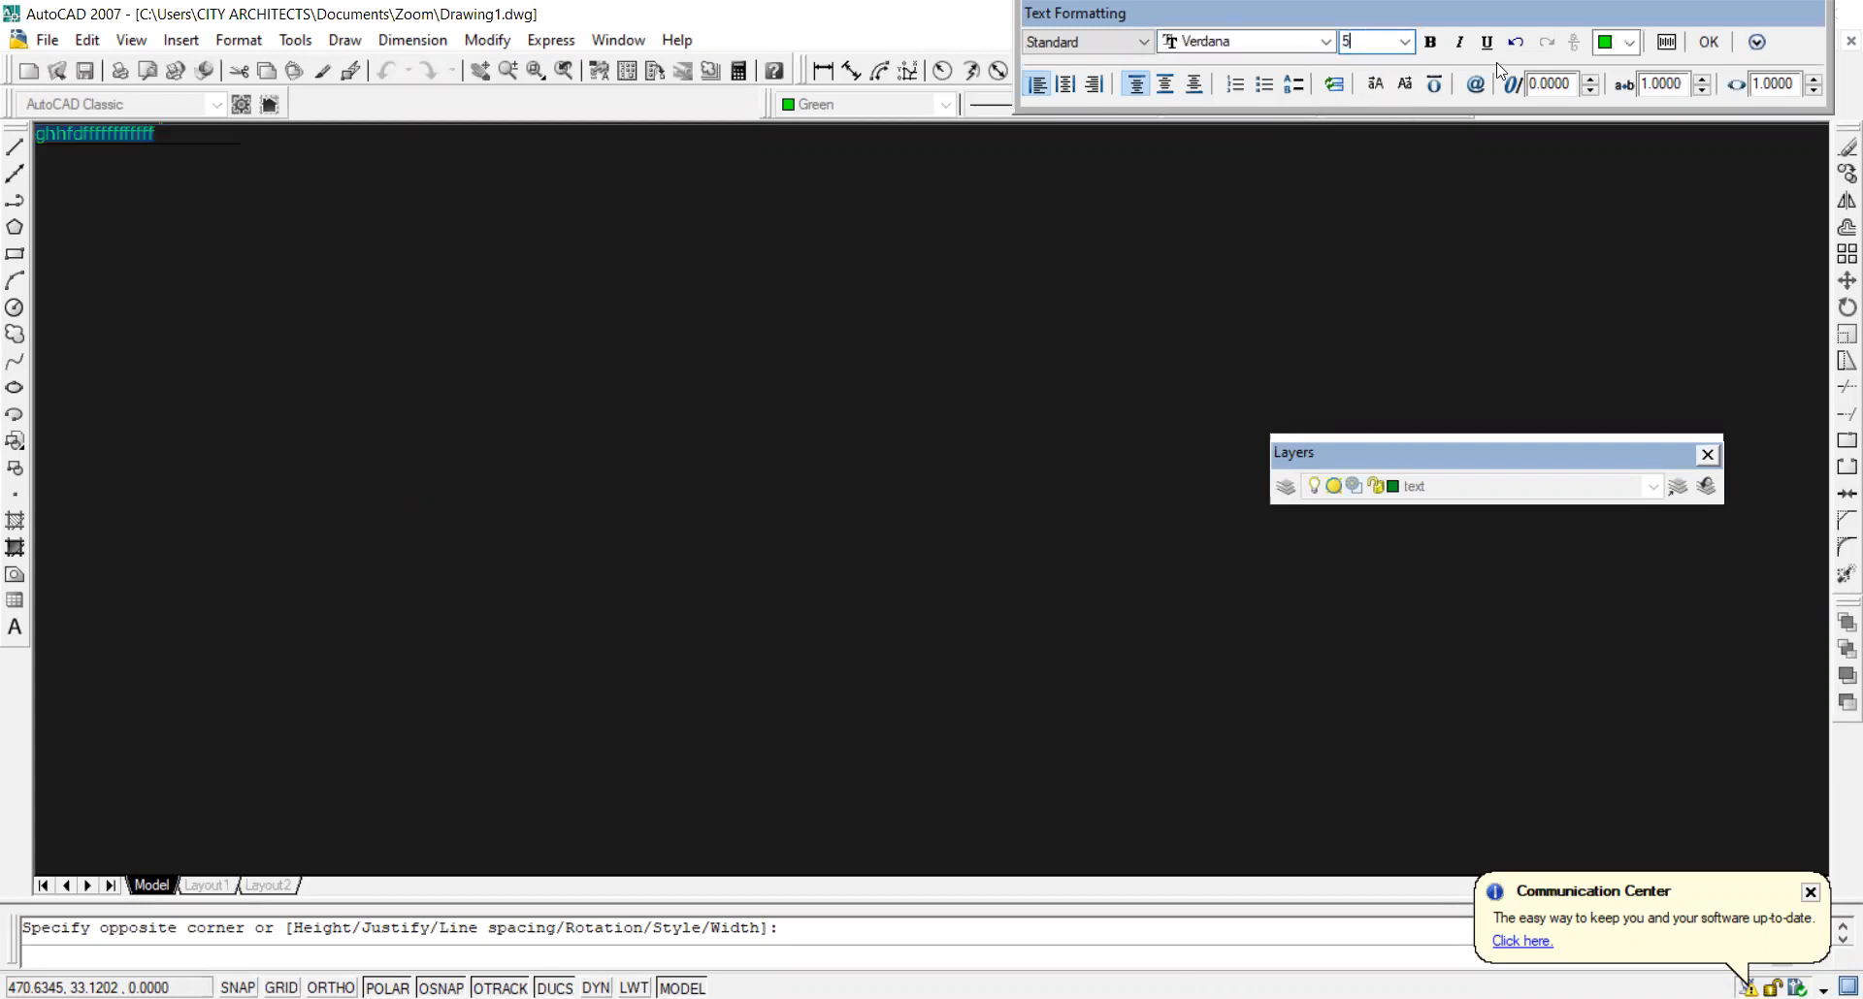
pyautogui.click(1706, 43)
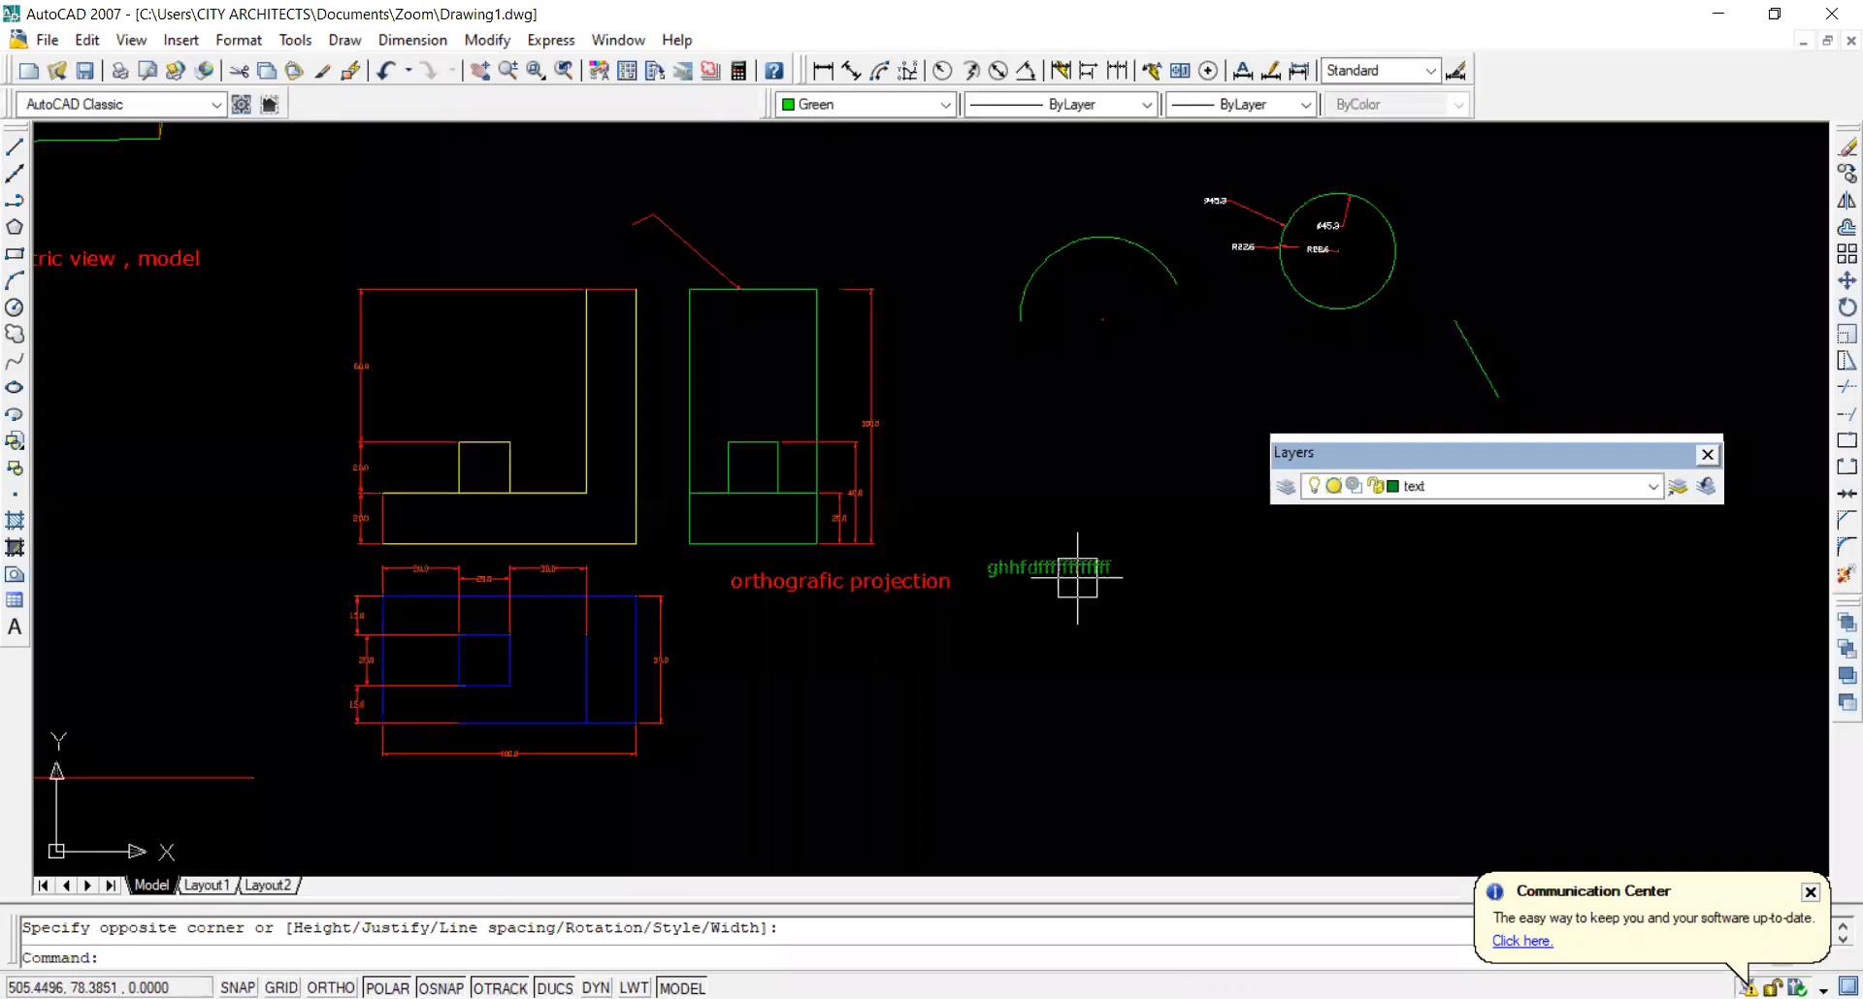
# Examine the new text up close alongside the "orthografic projection" label and the neighbouring dimensions.
pyautogui.scroll(3, 1077, 578)
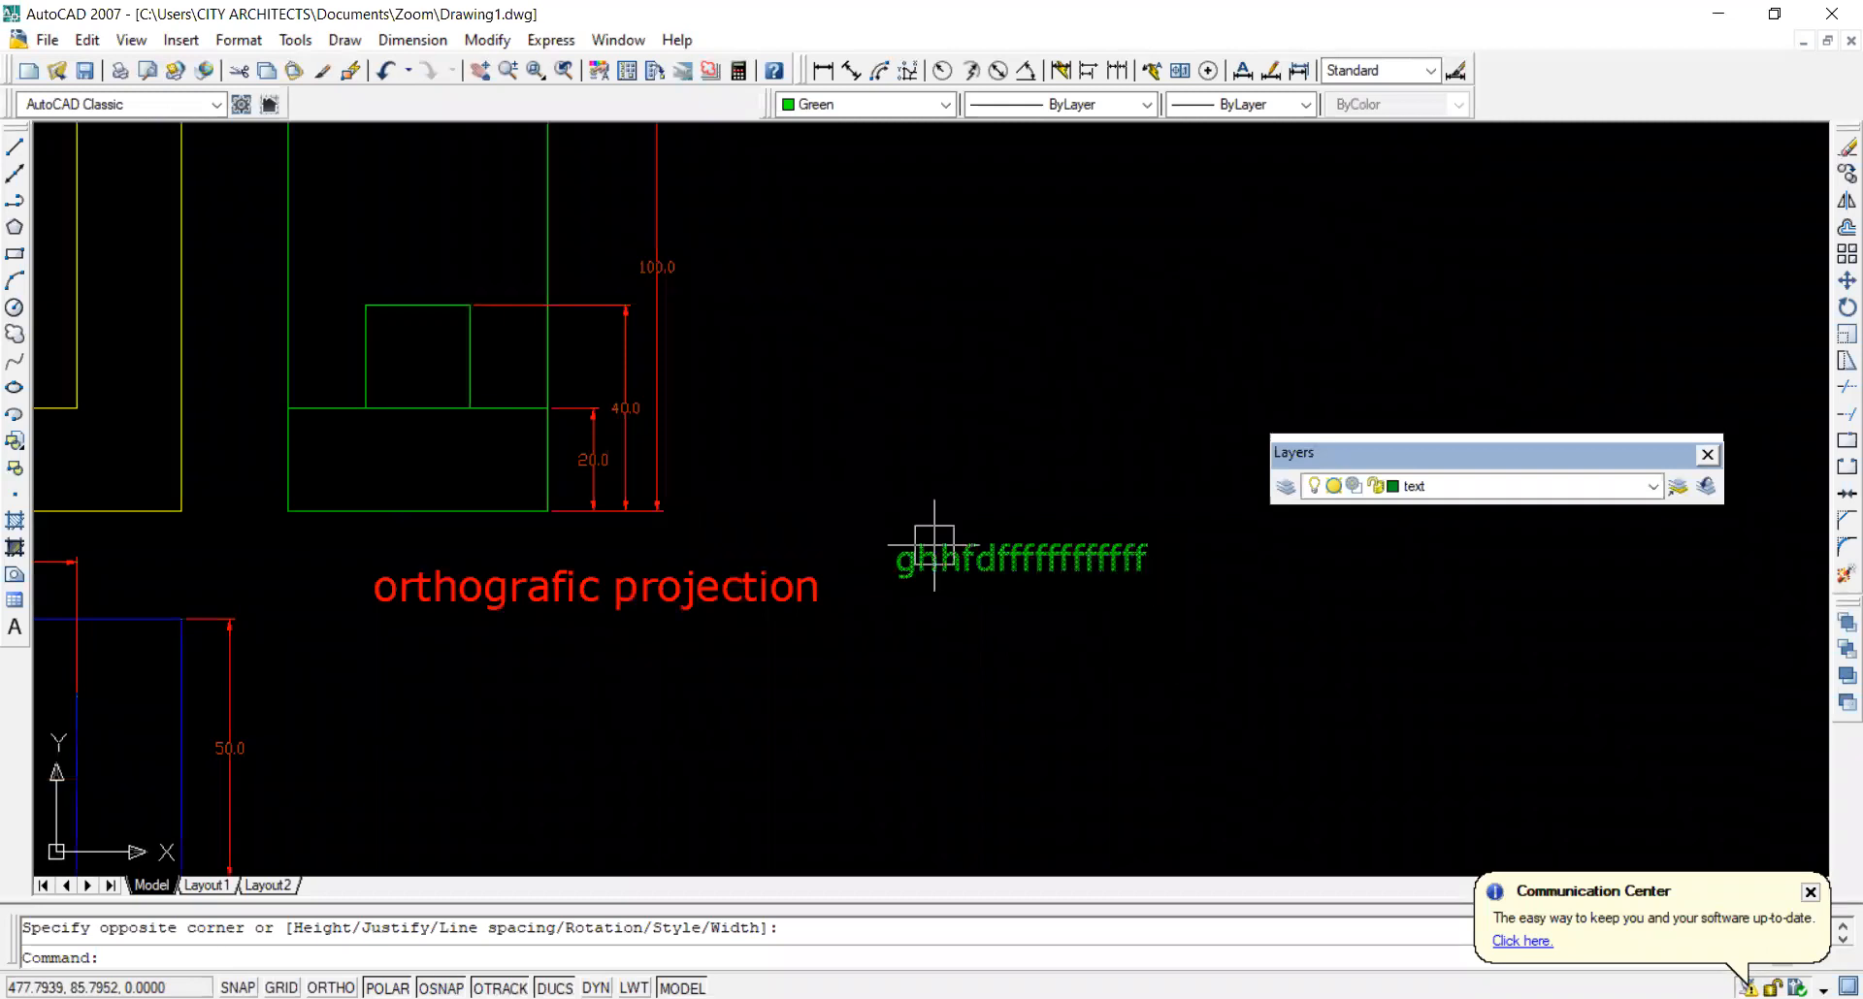
pyautogui.scroll(-2, 873, 529)
pyautogui.scroll(3, 946, 553)
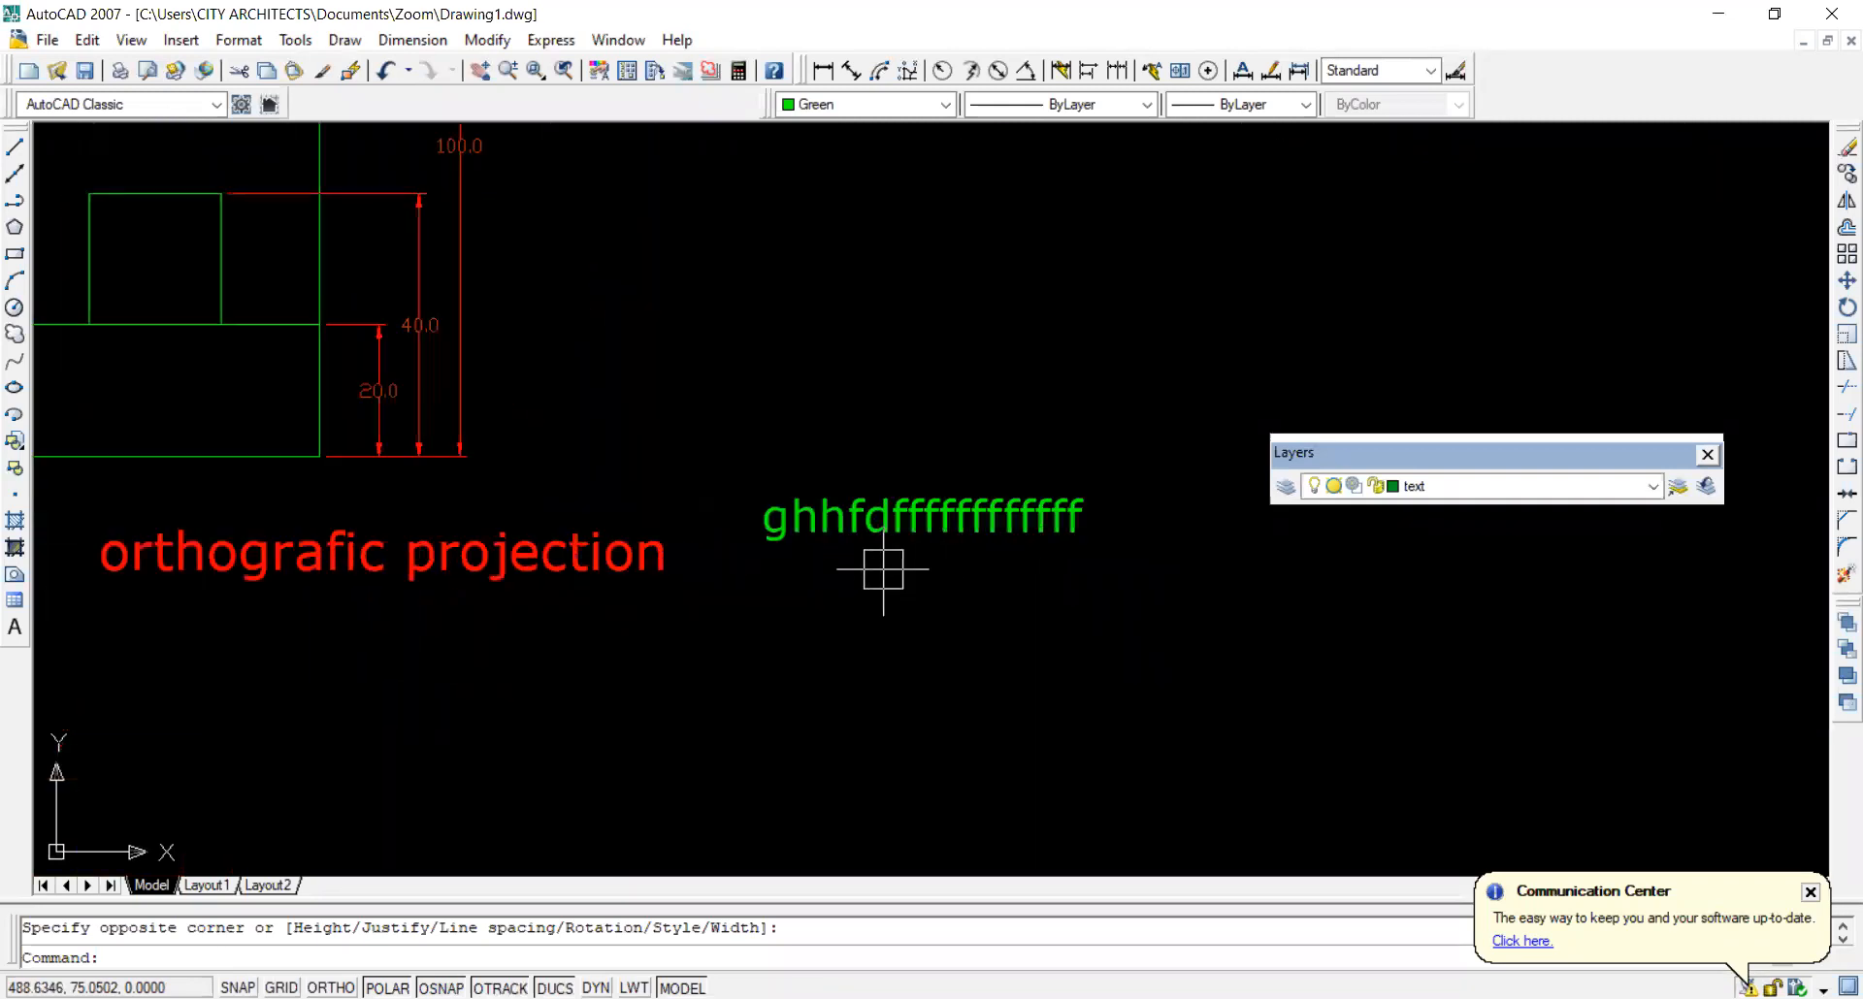
pyautogui.scroll(-2, 883, 572)
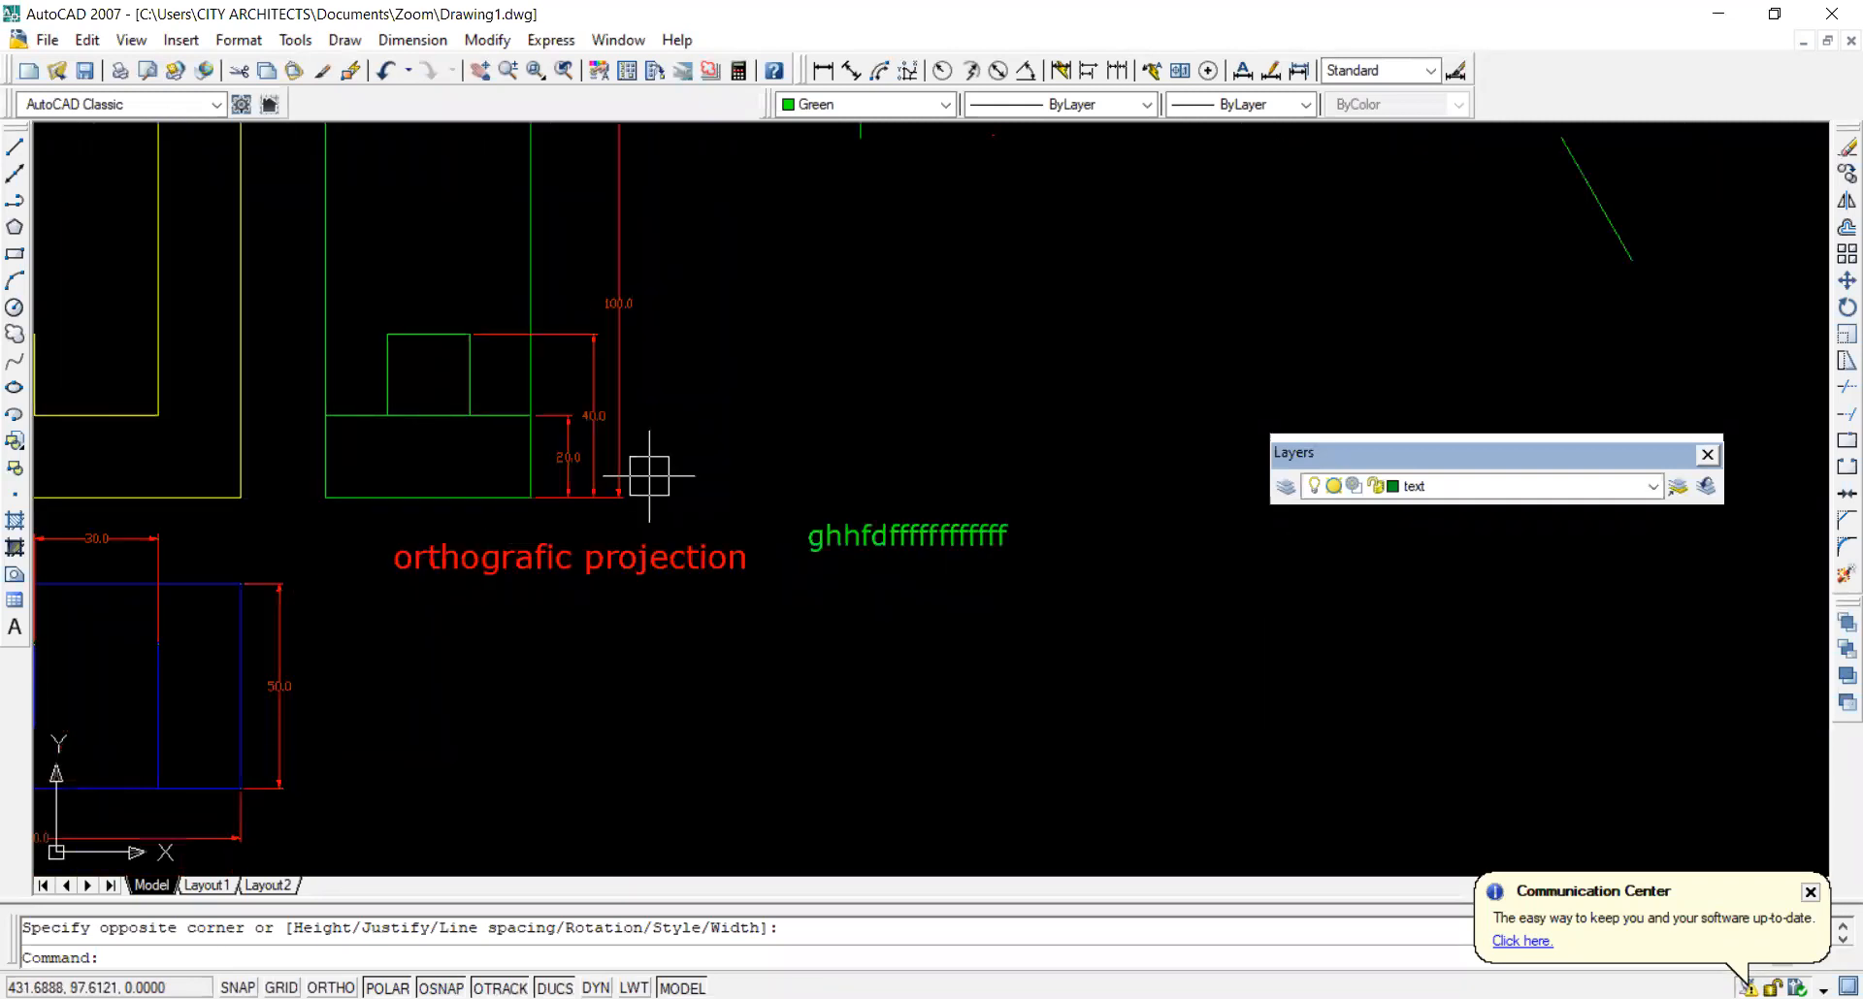
pyautogui.write('`')
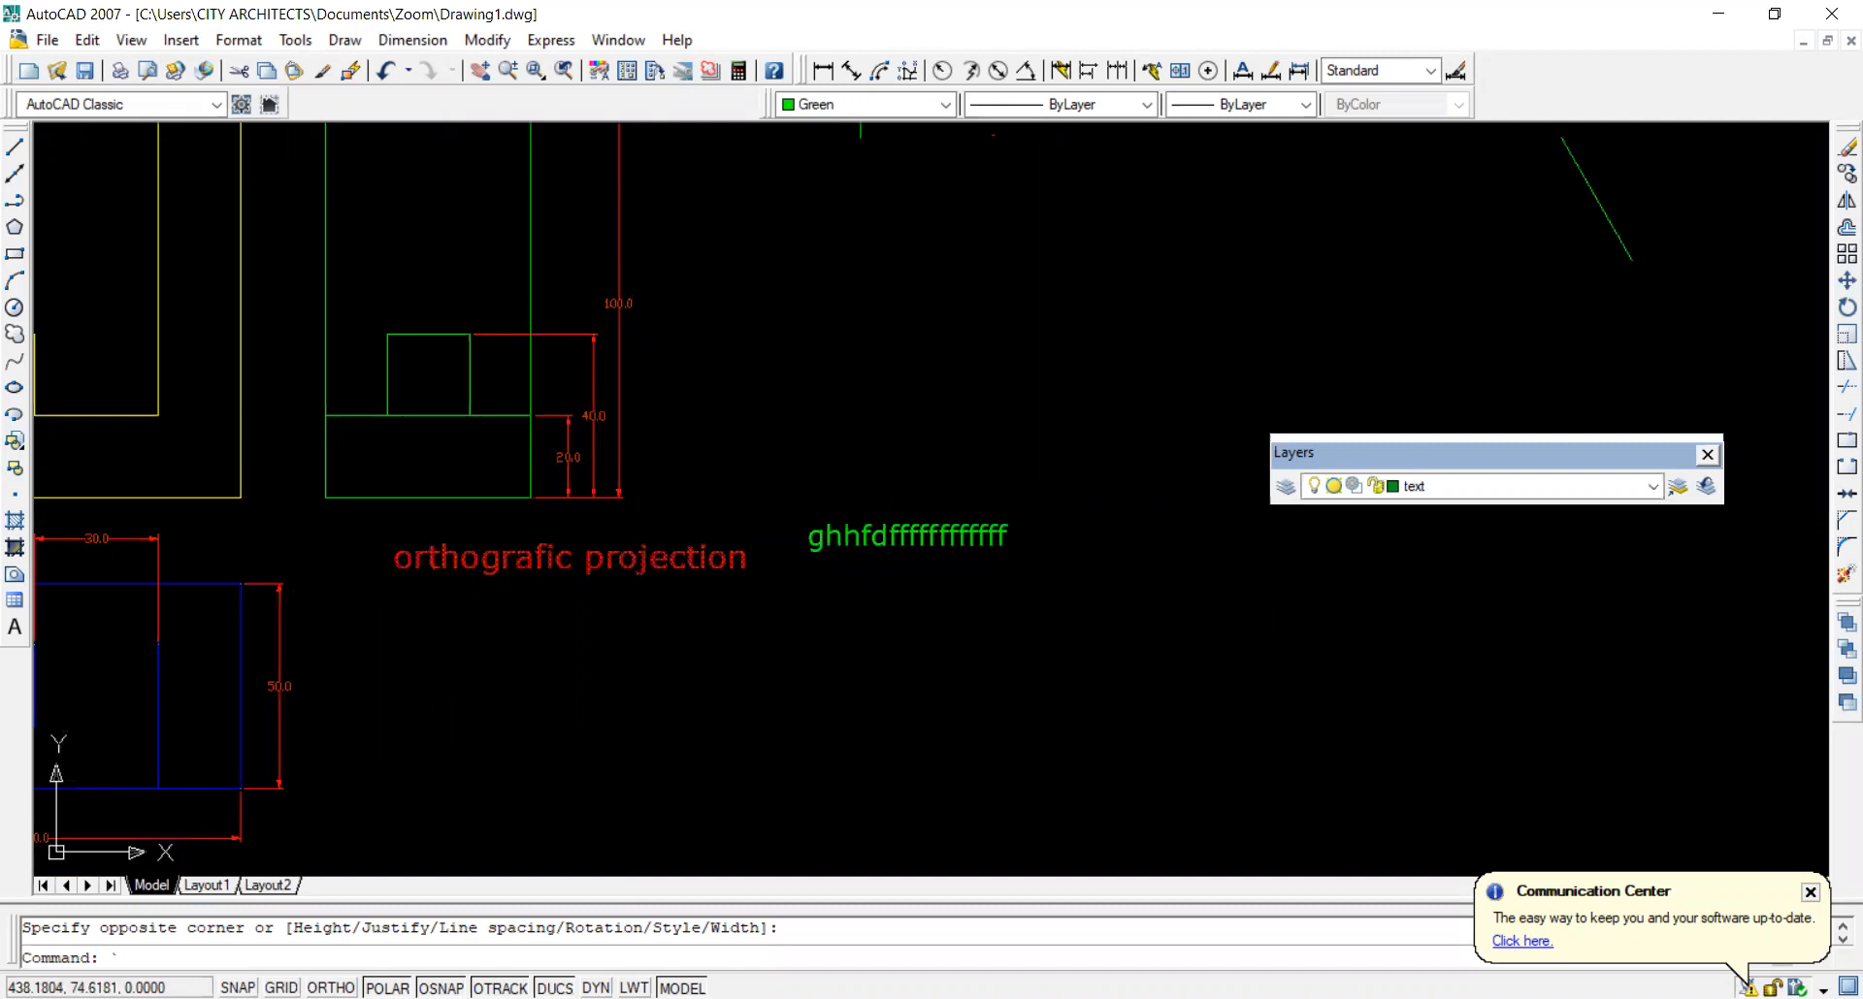
pyautogui.press('Escape')
pyautogui.click(600, 383)
pyautogui.press('Escape')
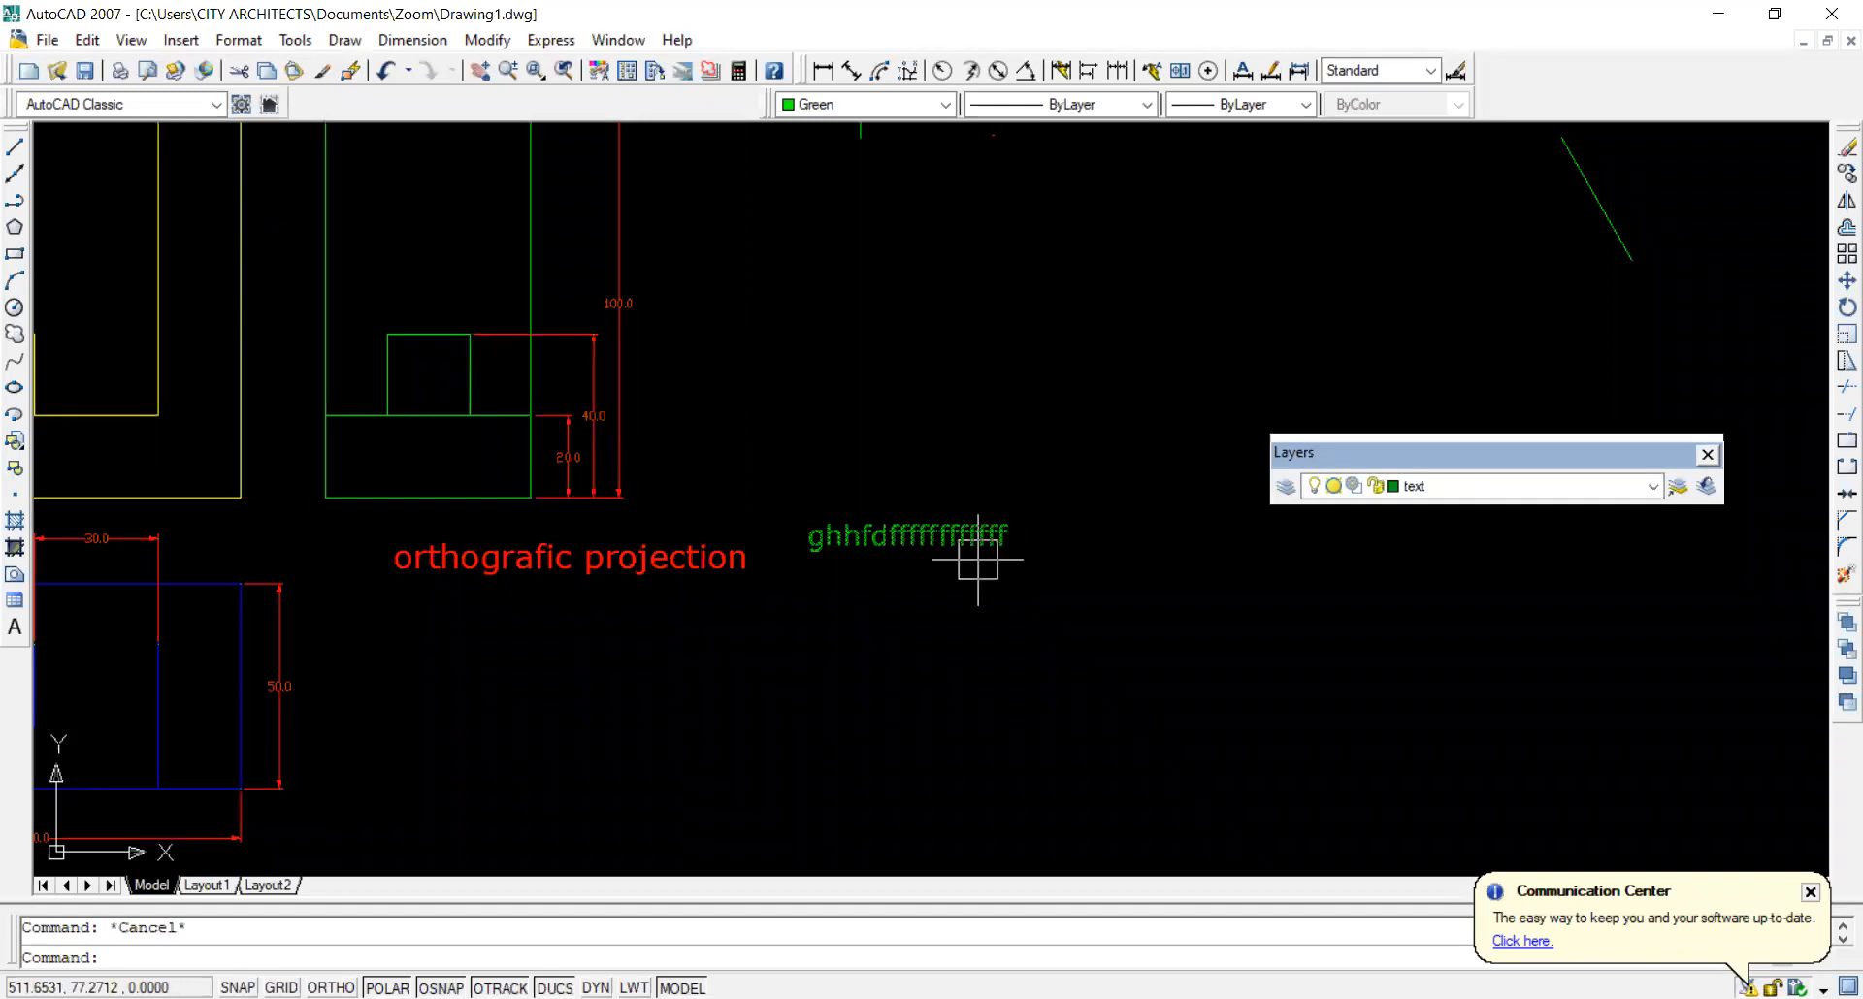
# Set the text layer's color to index color 182 and accept the layer changes.
pyautogui.click(1434, 490)
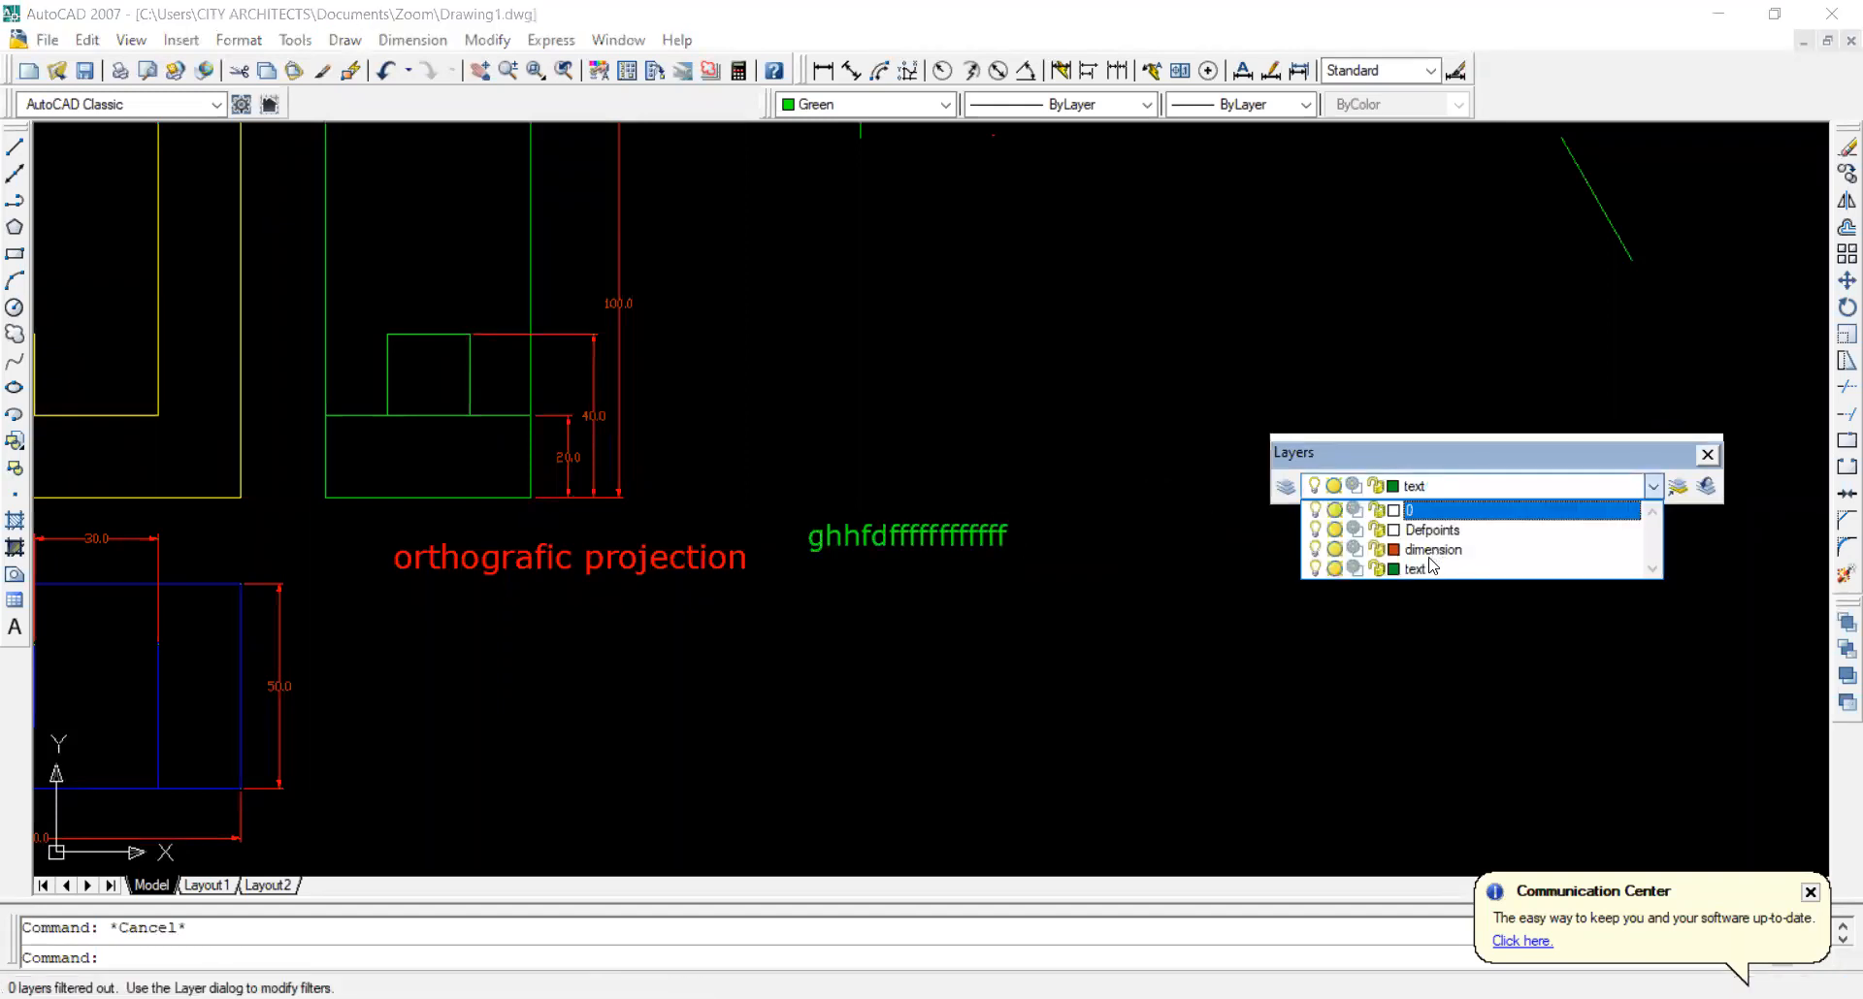
pyautogui.click(1289, 487)
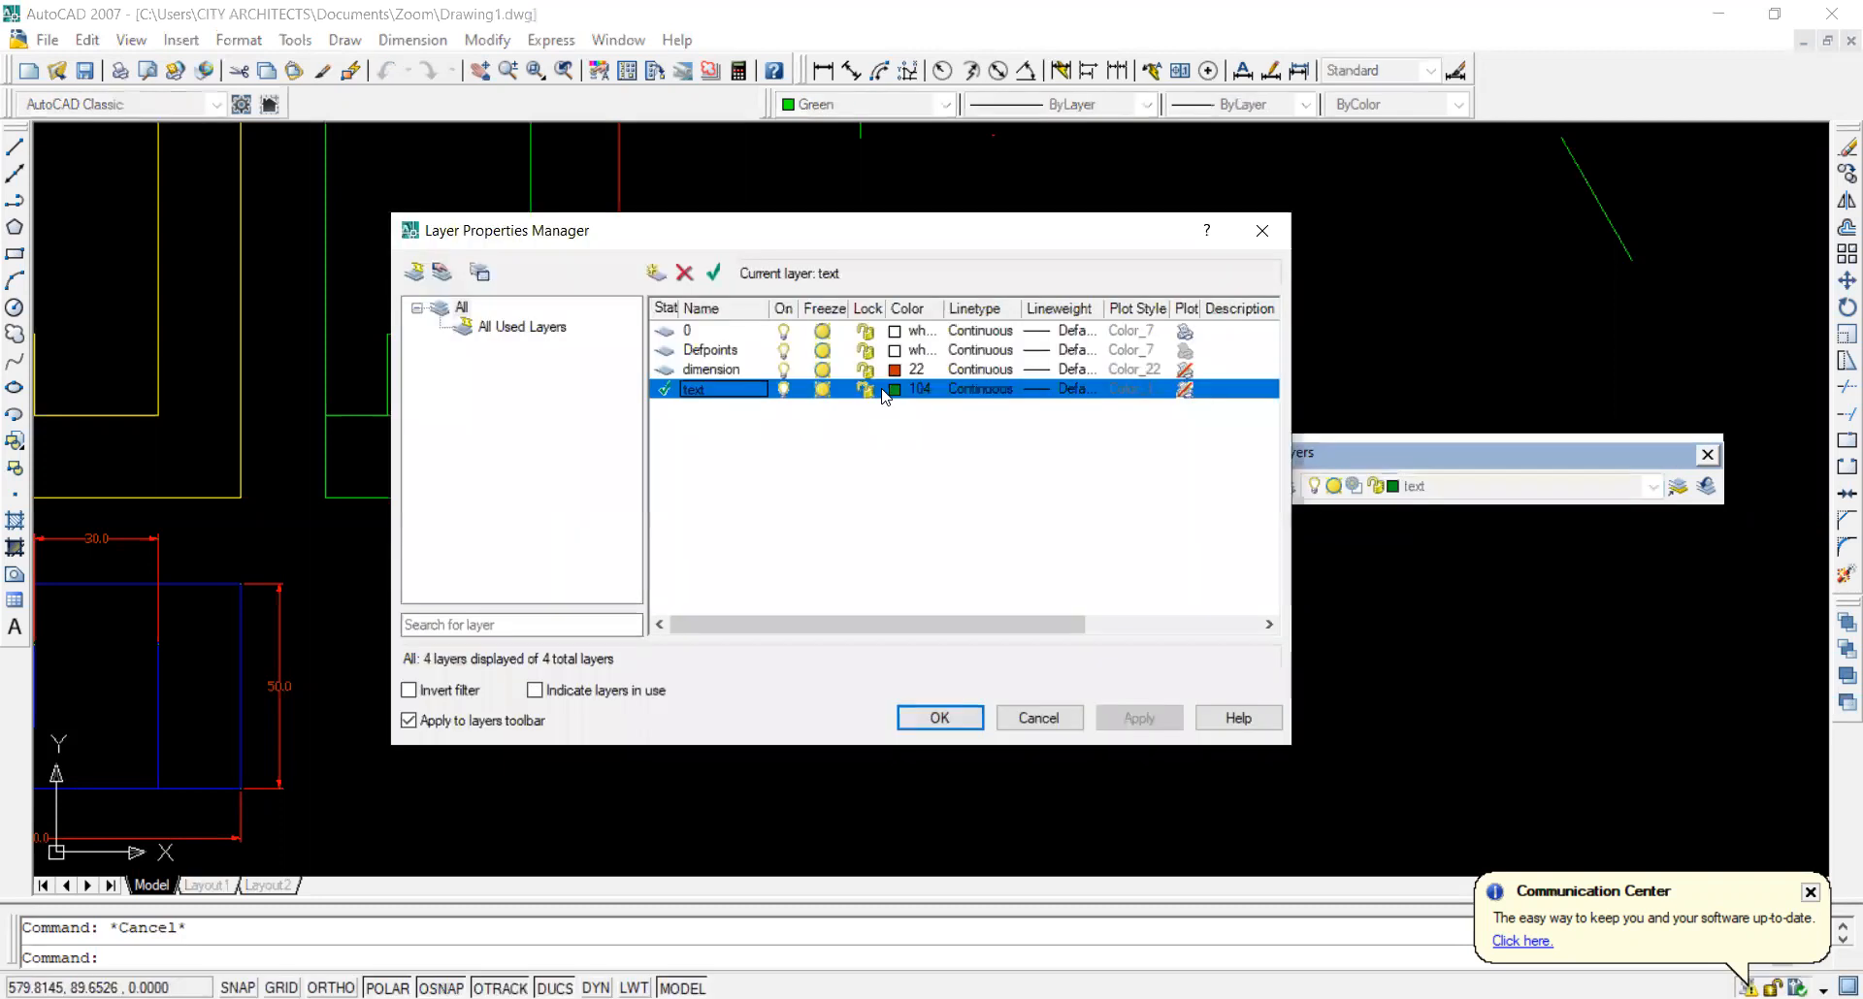
pyautogui.click(898, 392)
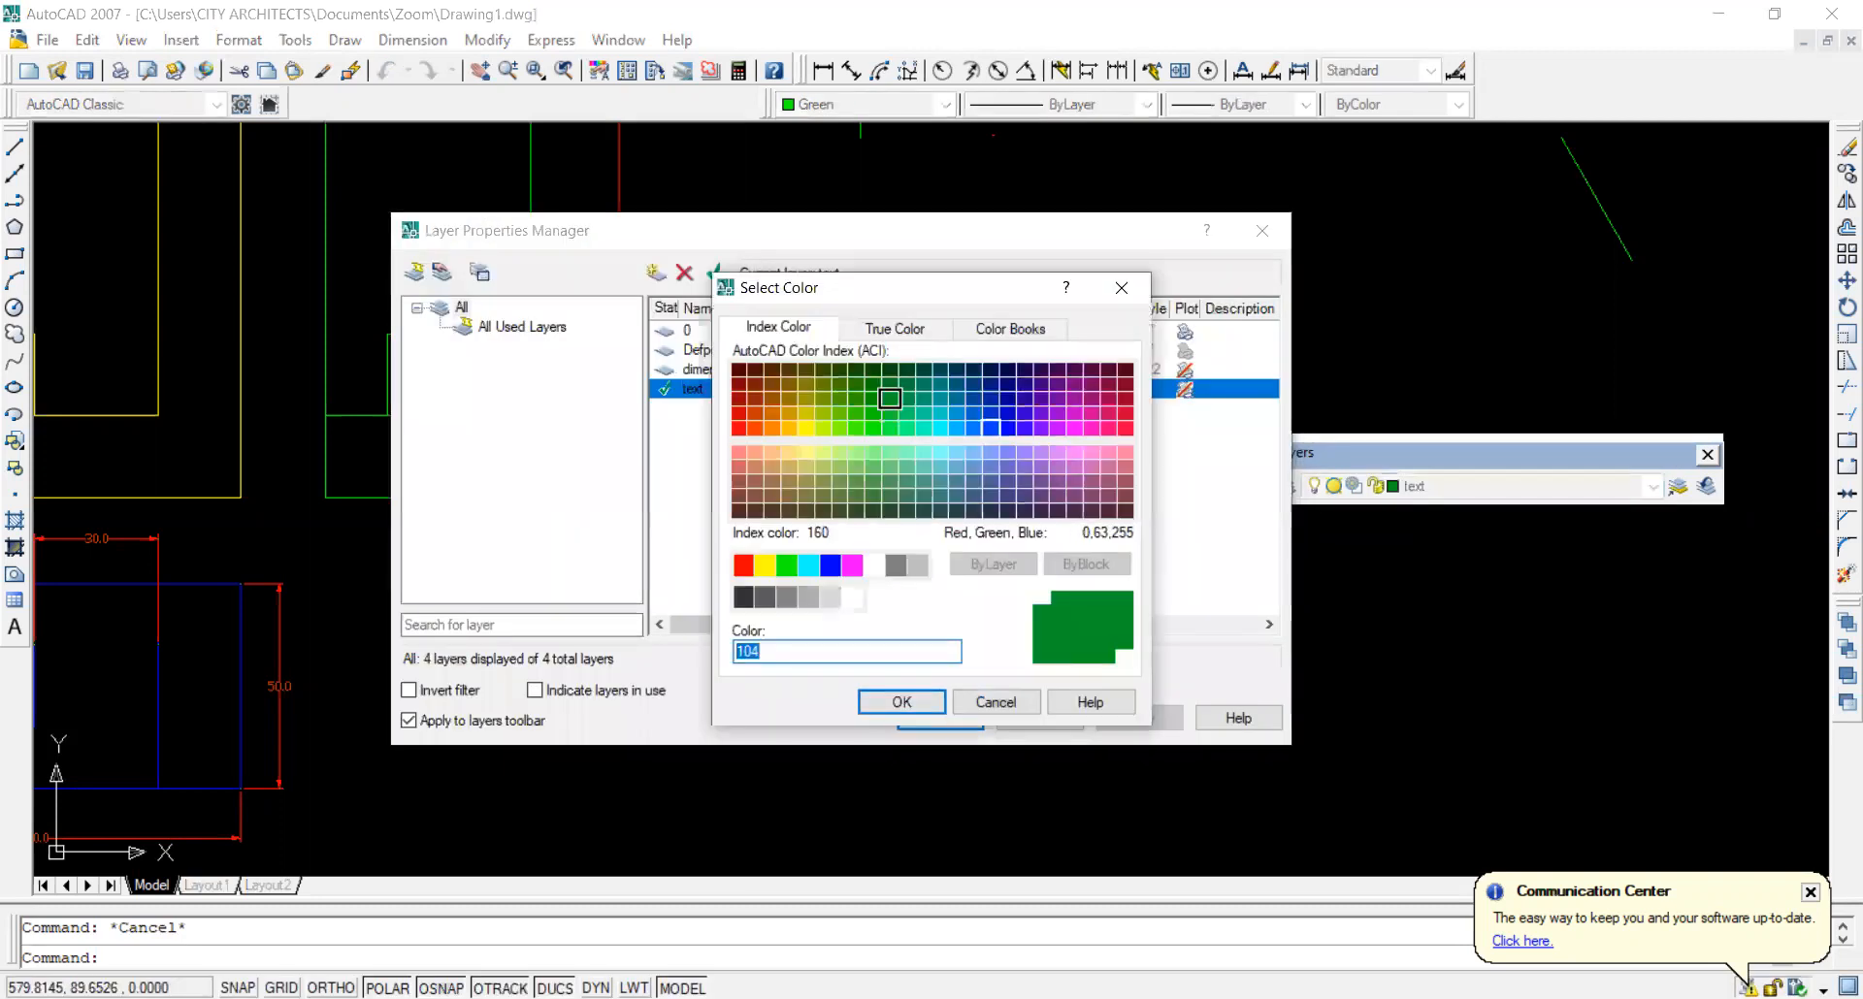
pyautogui.click(1024, 413)
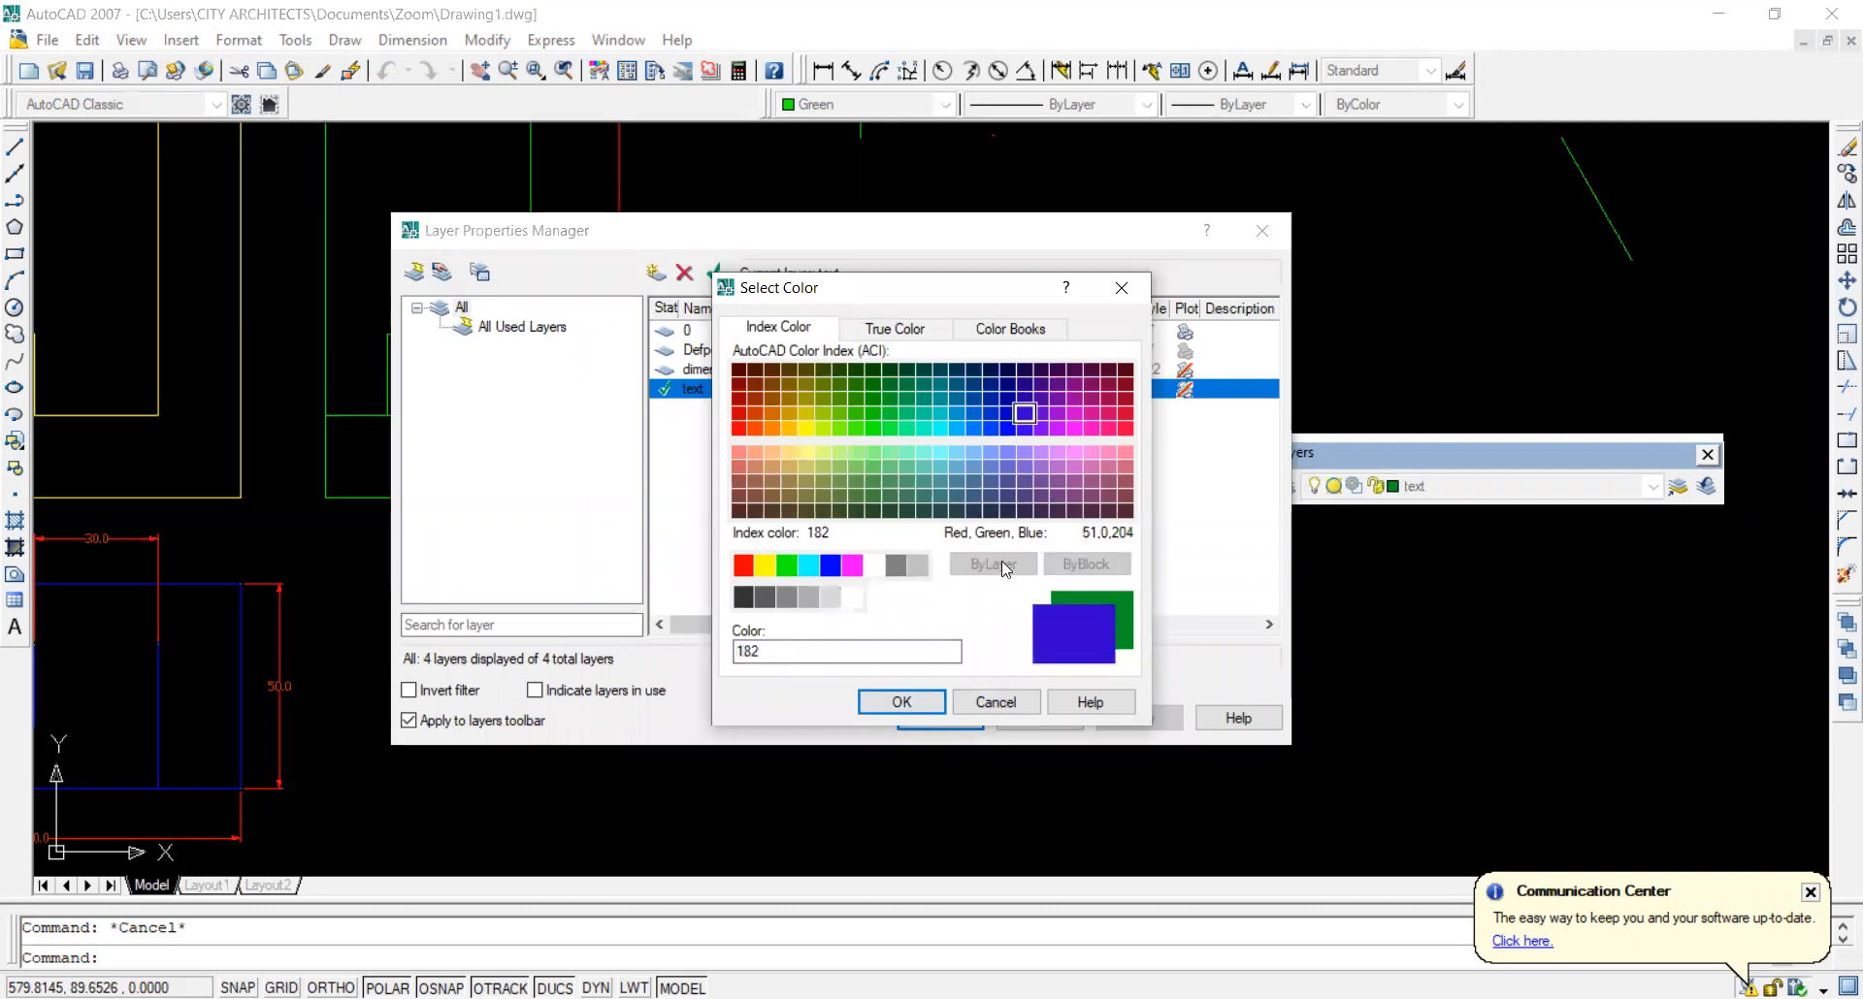
pyautogui.click(914, 700)
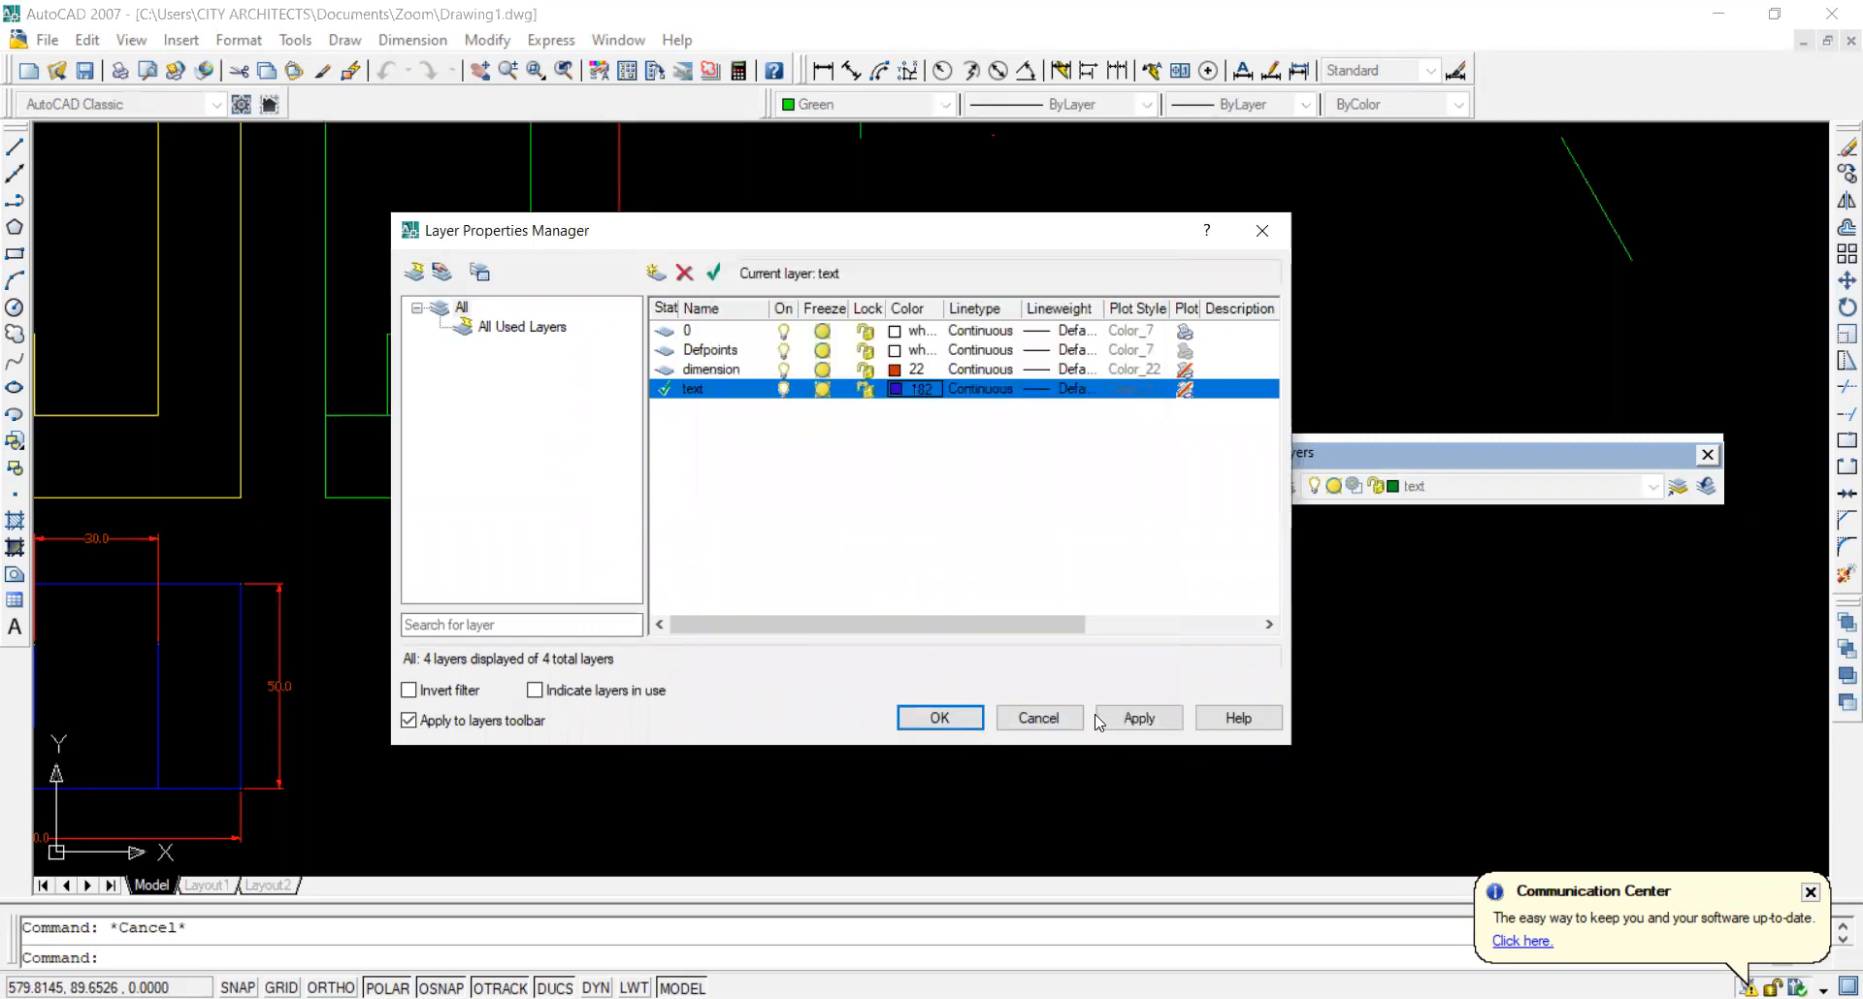
pyautogui.click(939, 718)
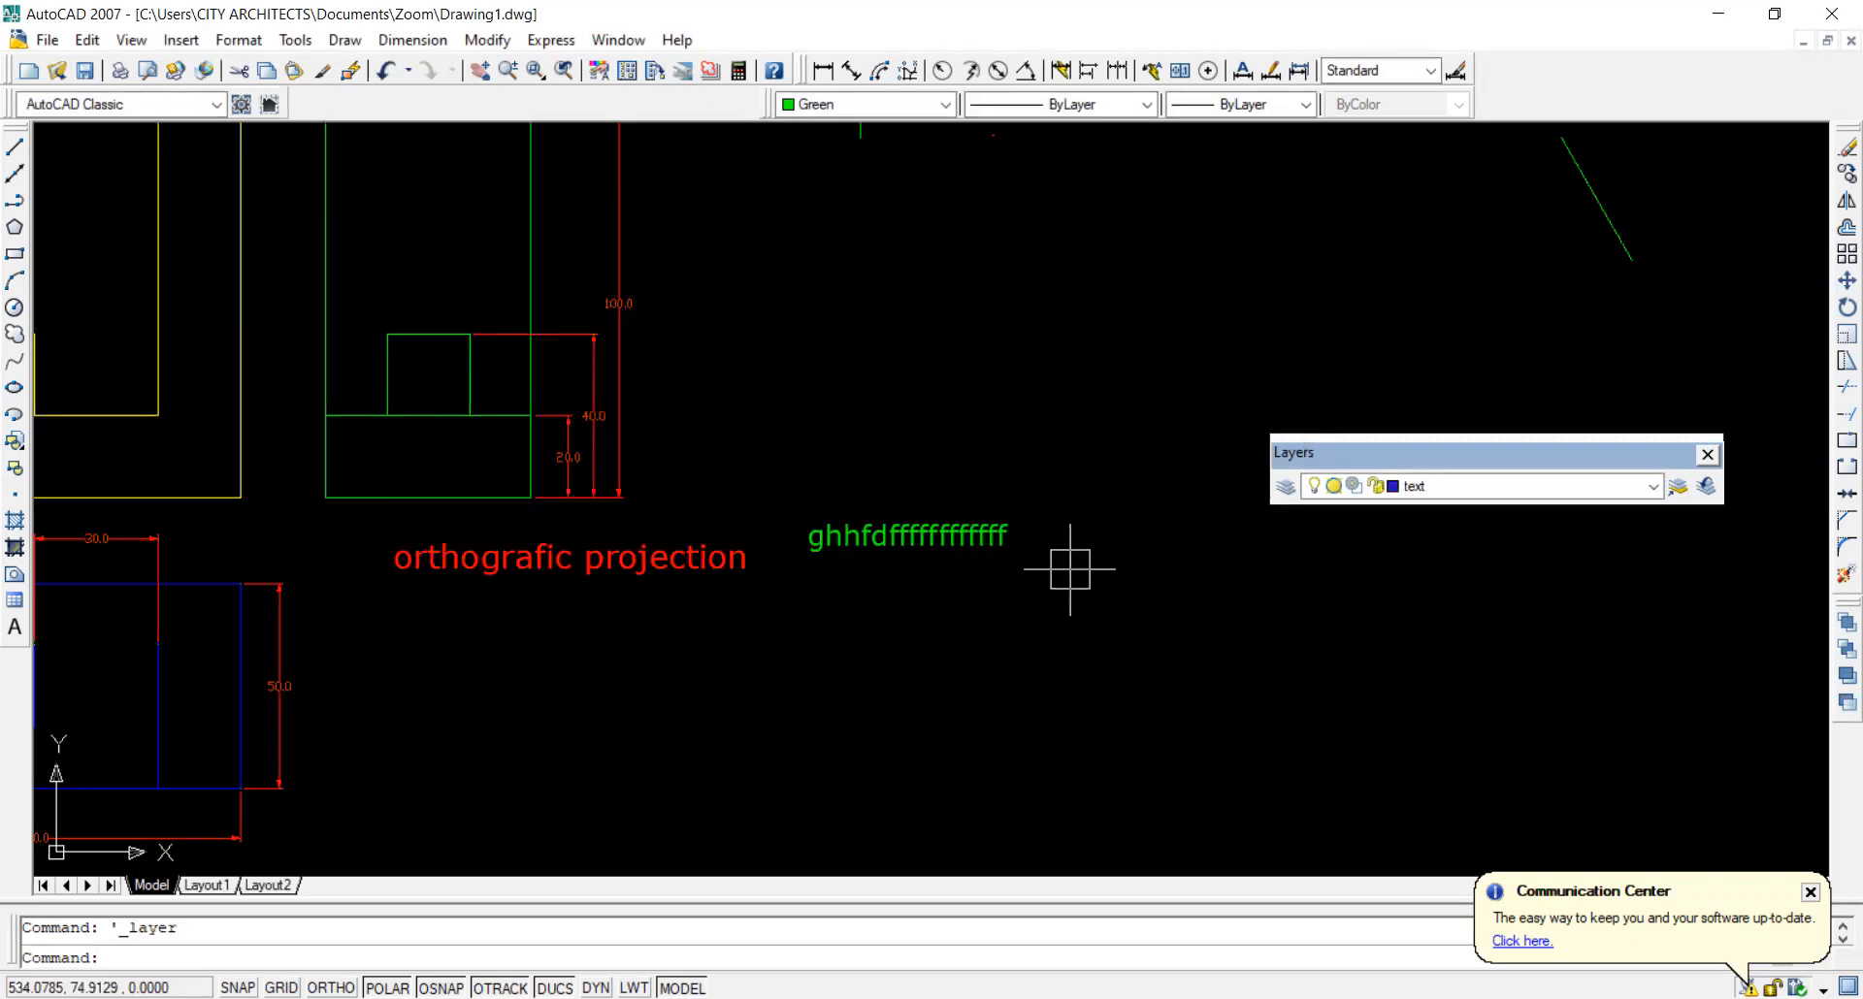
# Check which layer the new green text is on, deselect it, and set the current object color to ByLayer.
pyautogui.click(929, 532)
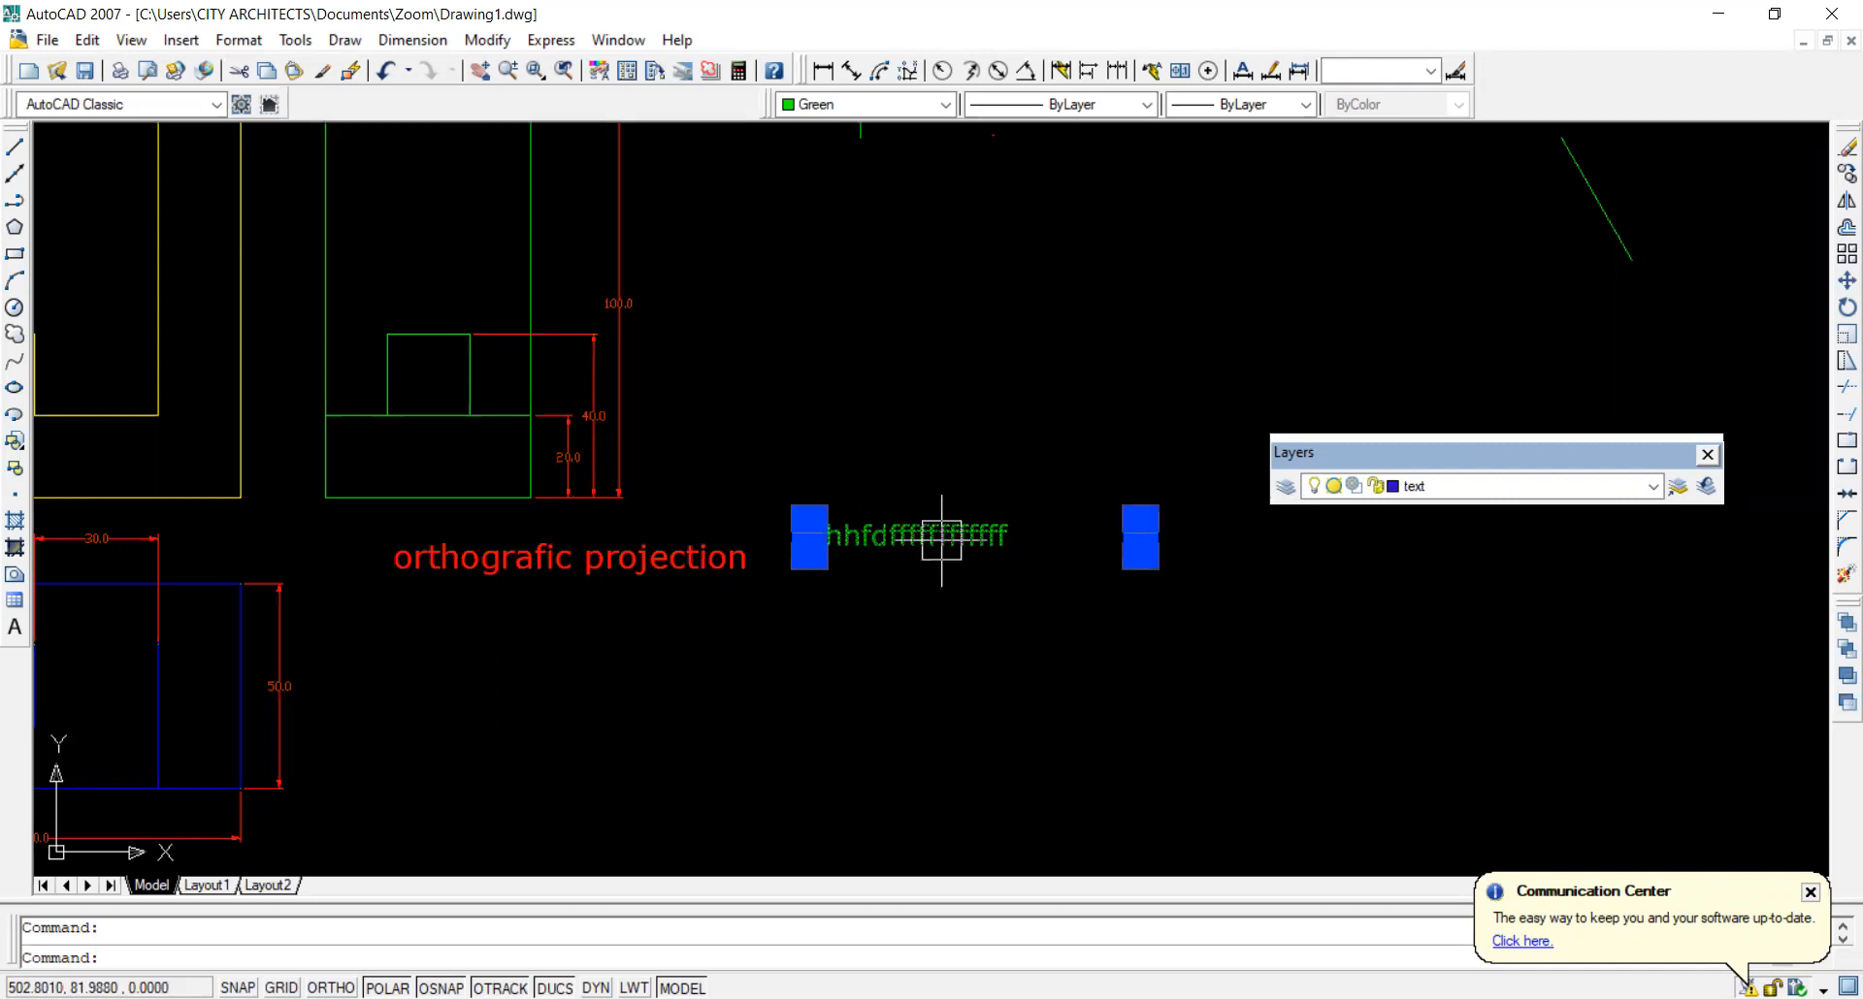
pyautogui.click(1480, 486)
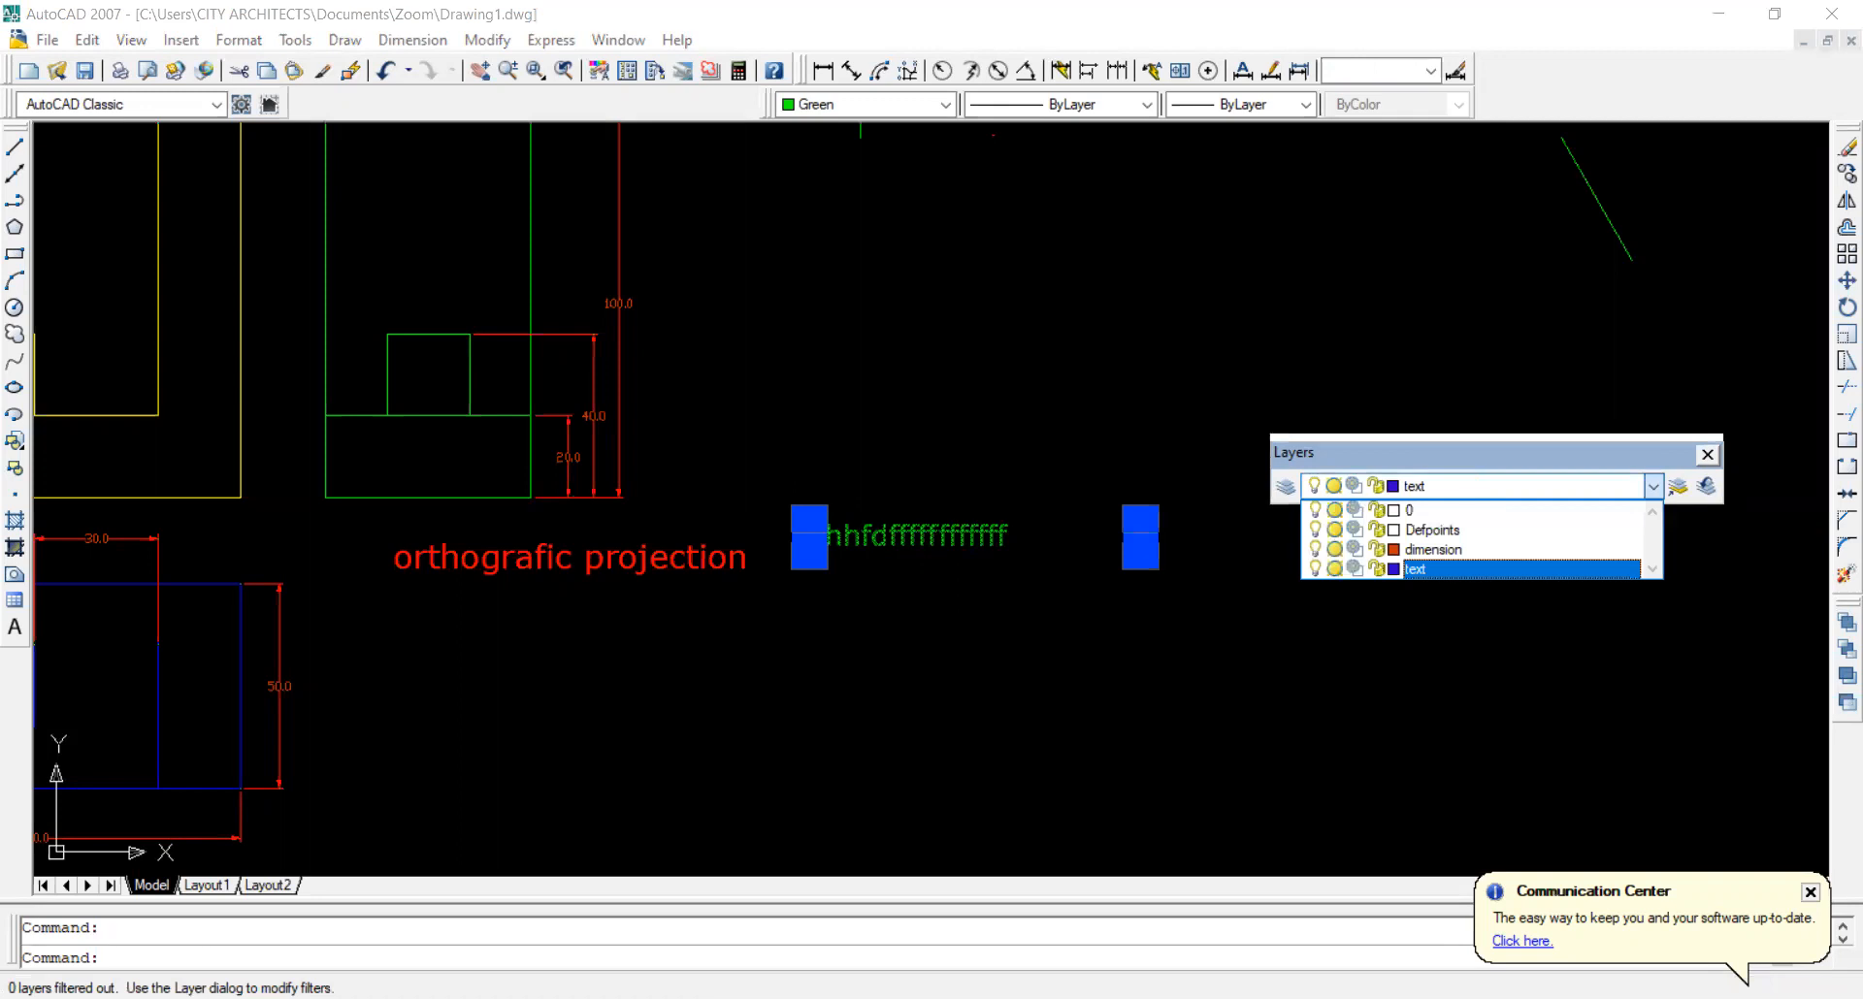
pyautogui.press('Escape')
pyautogui.click(863, 104)
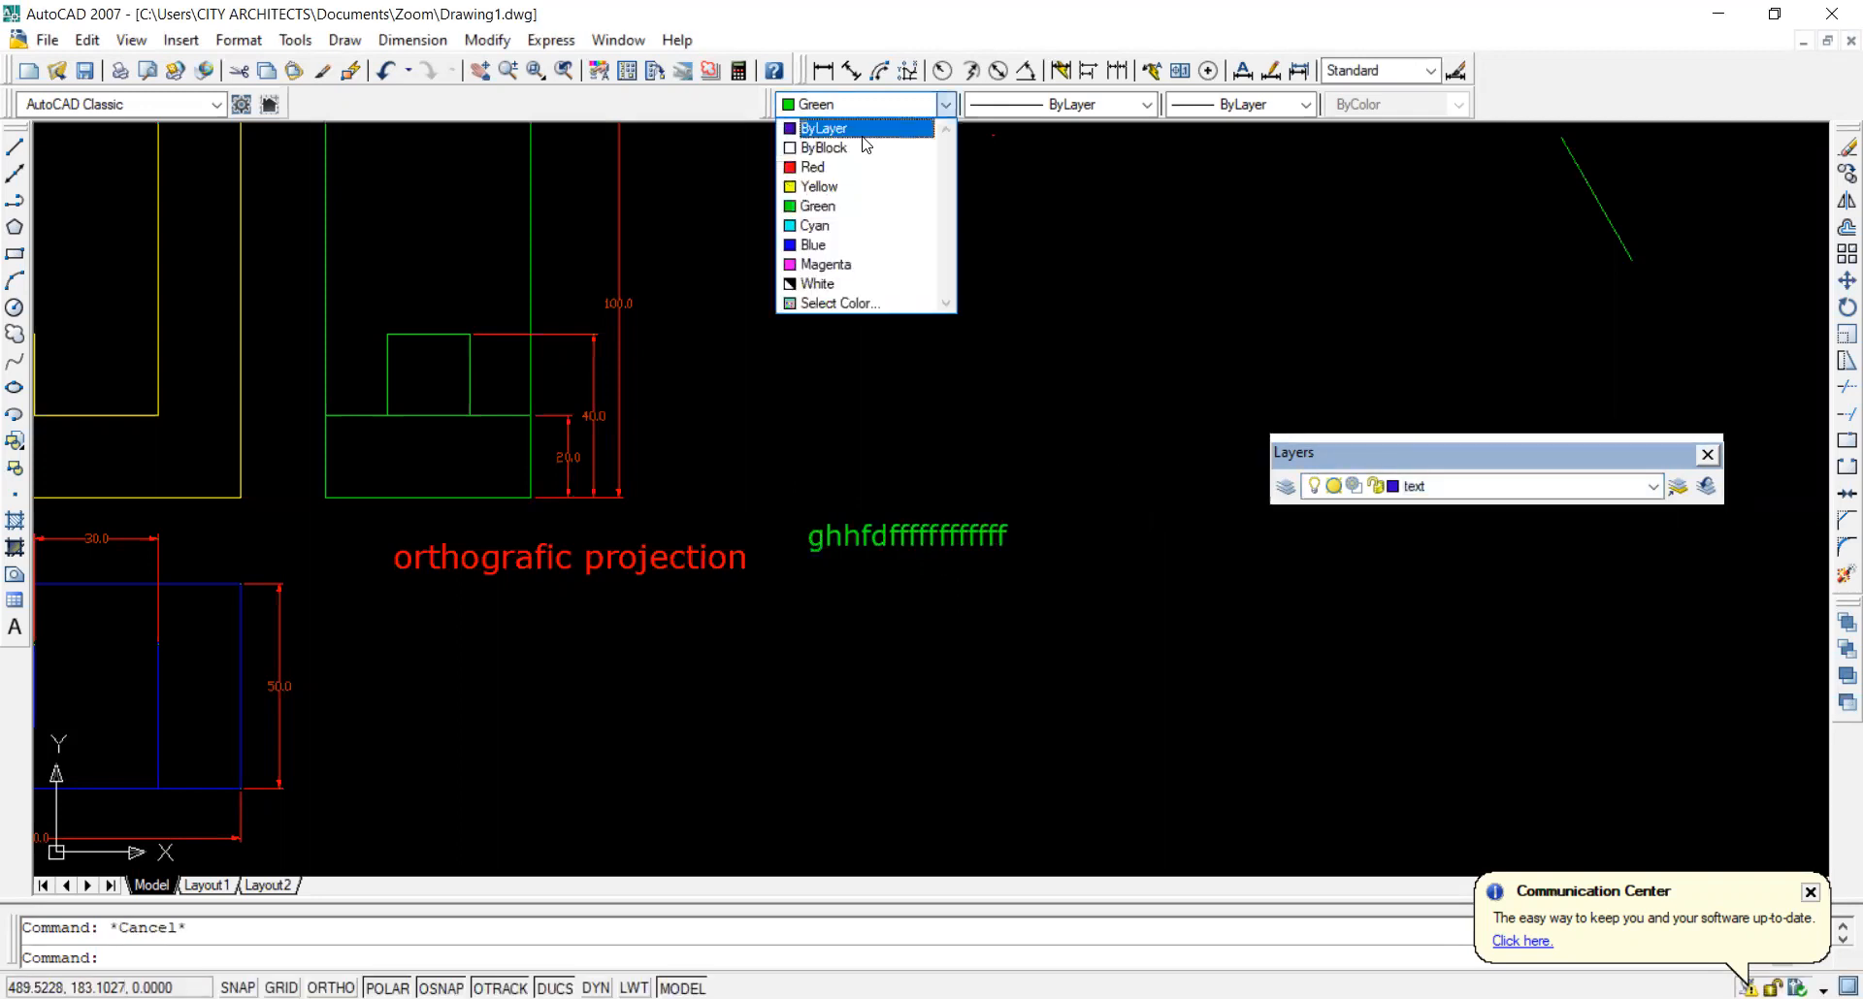
pyautogui.click(863, 136)
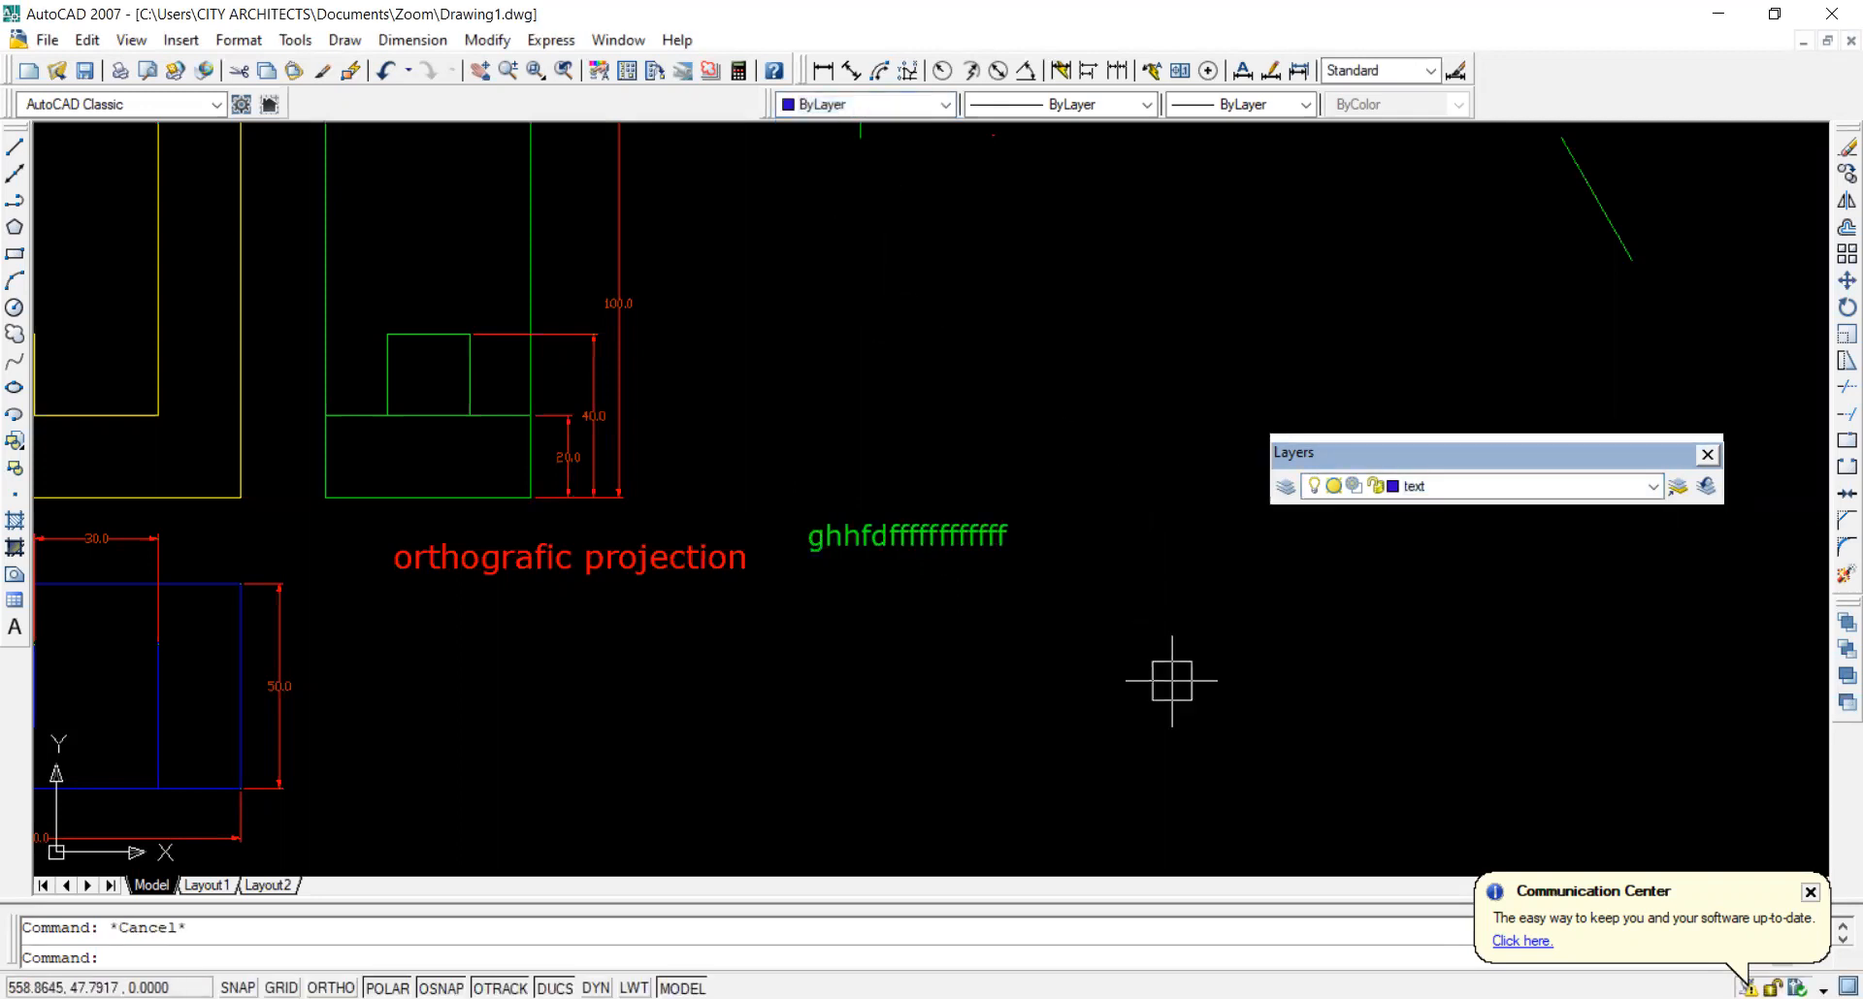